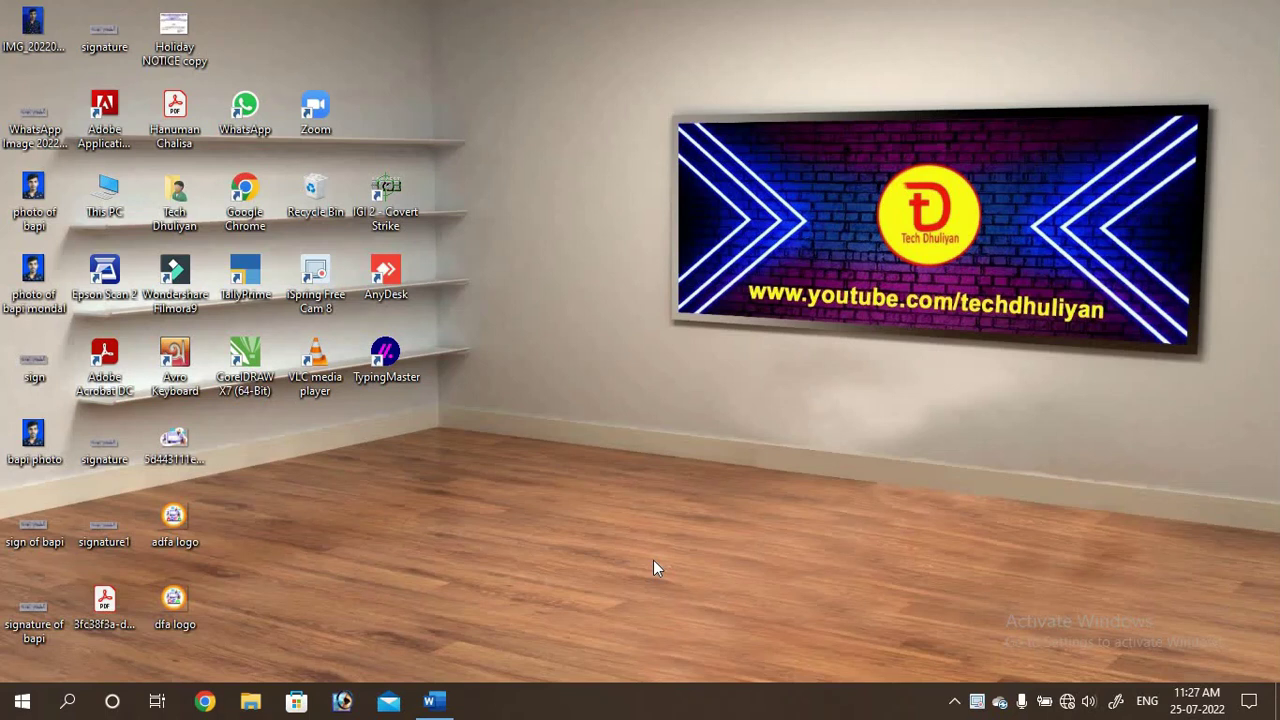
Step: Launch Word from the taskbar so the blank Document1 is ready
click(434, 702)
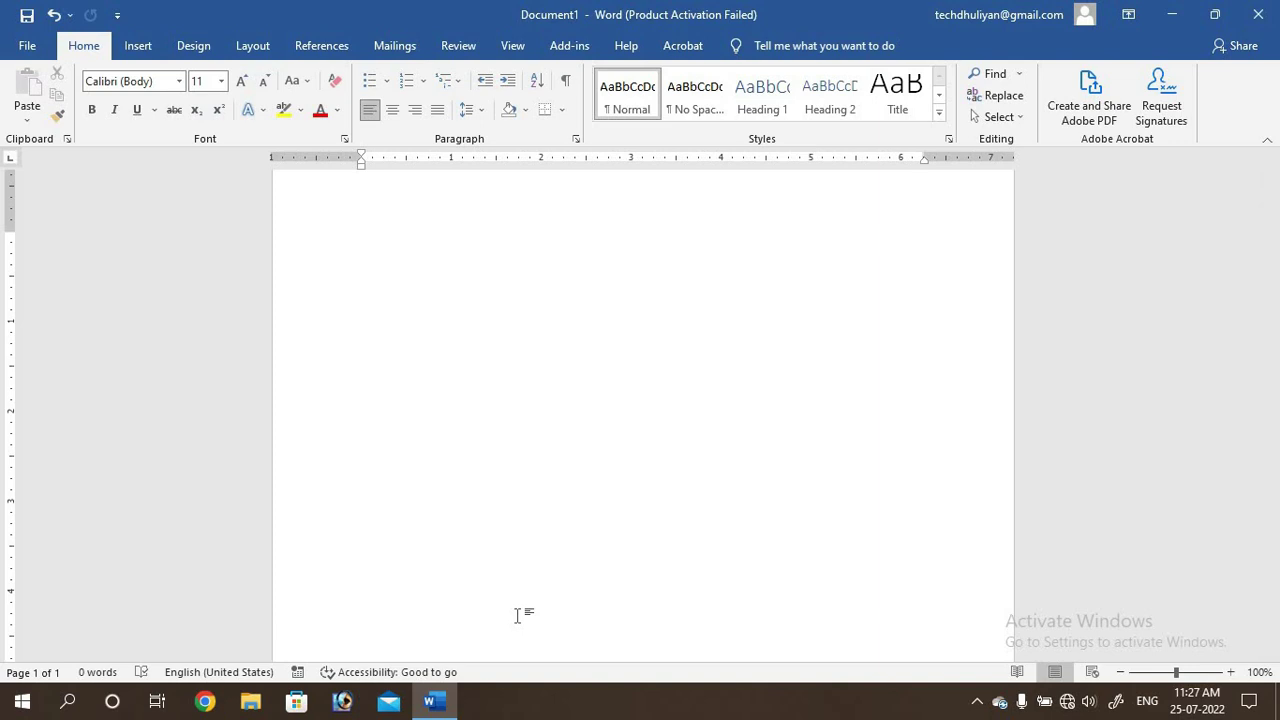
Step: Review the Letter/A4 paper size list on Layout, then switch to the Design tab
click(253, 46)
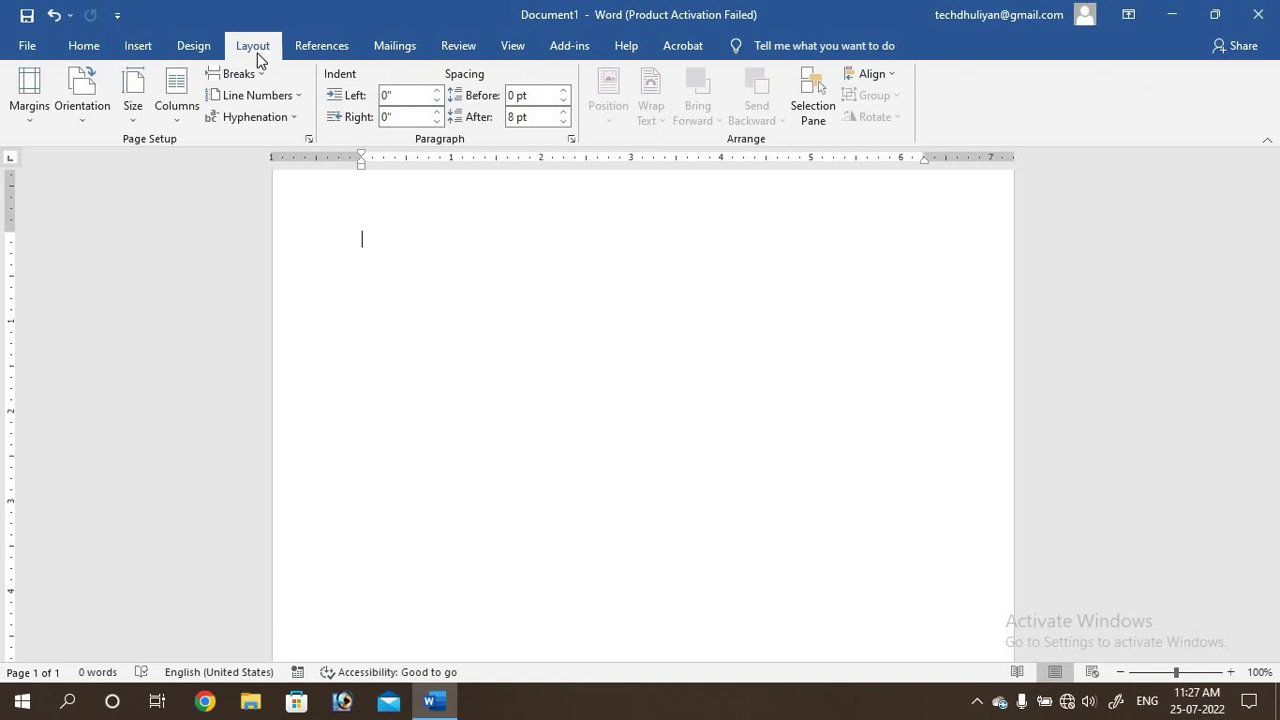
click(129, 118)
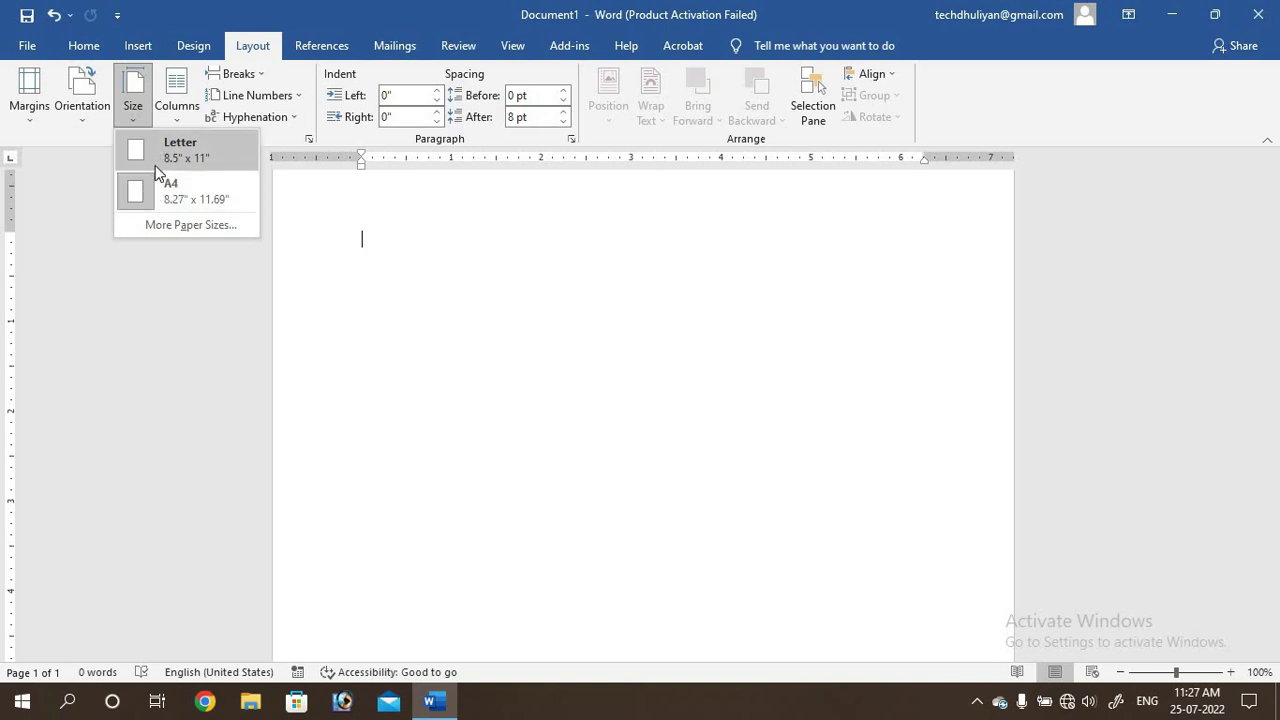
click(525, 319)
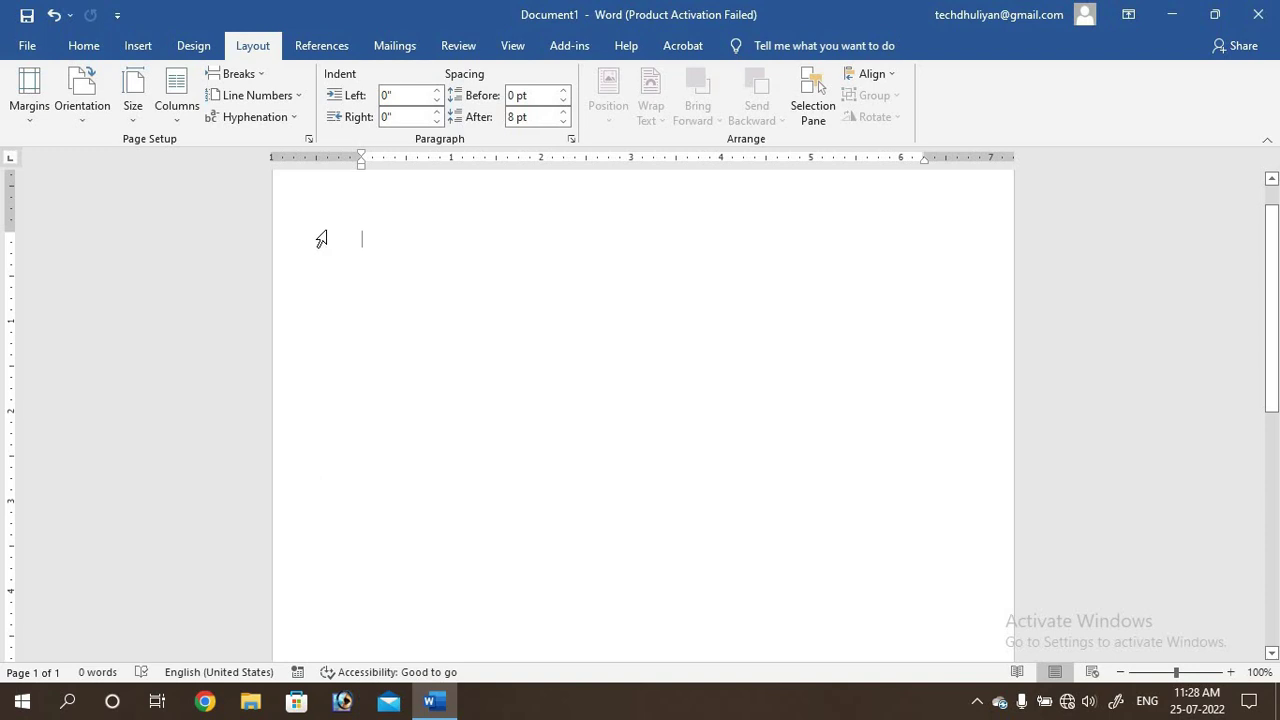
click(194, 46)
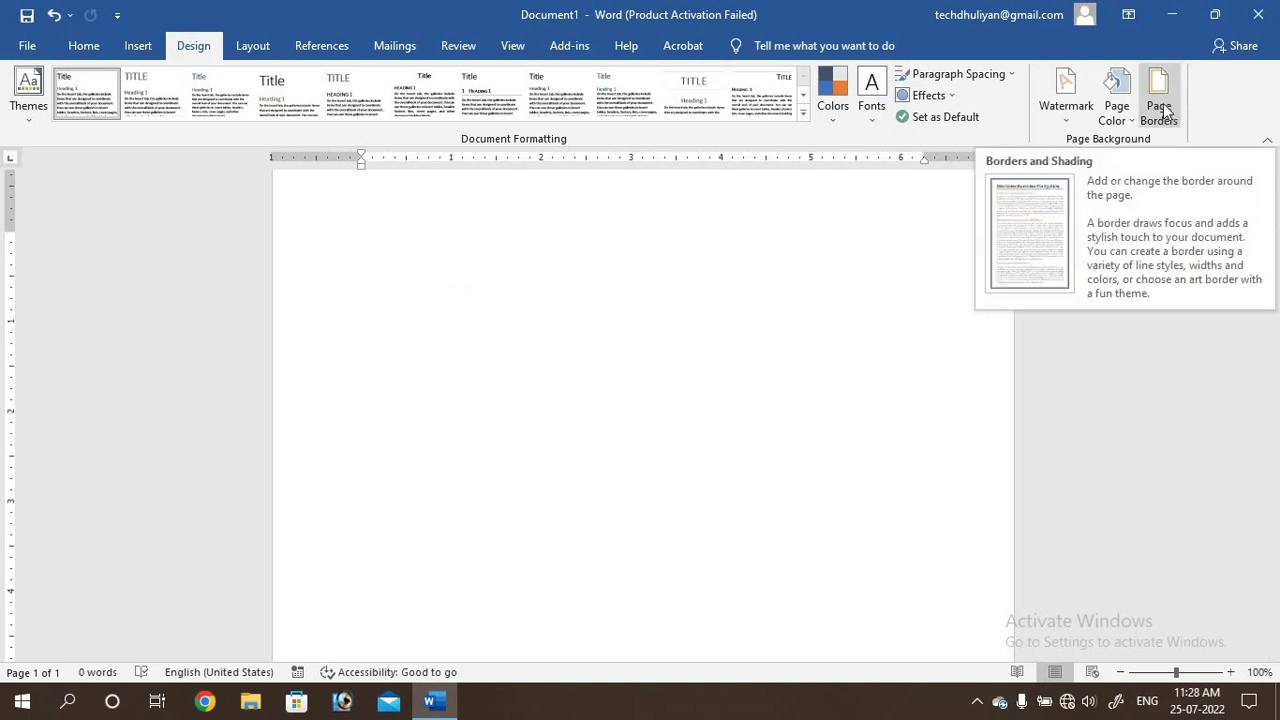
Step: Apply the 12 pt red rose art page border around the whole document
click(1161, 108)
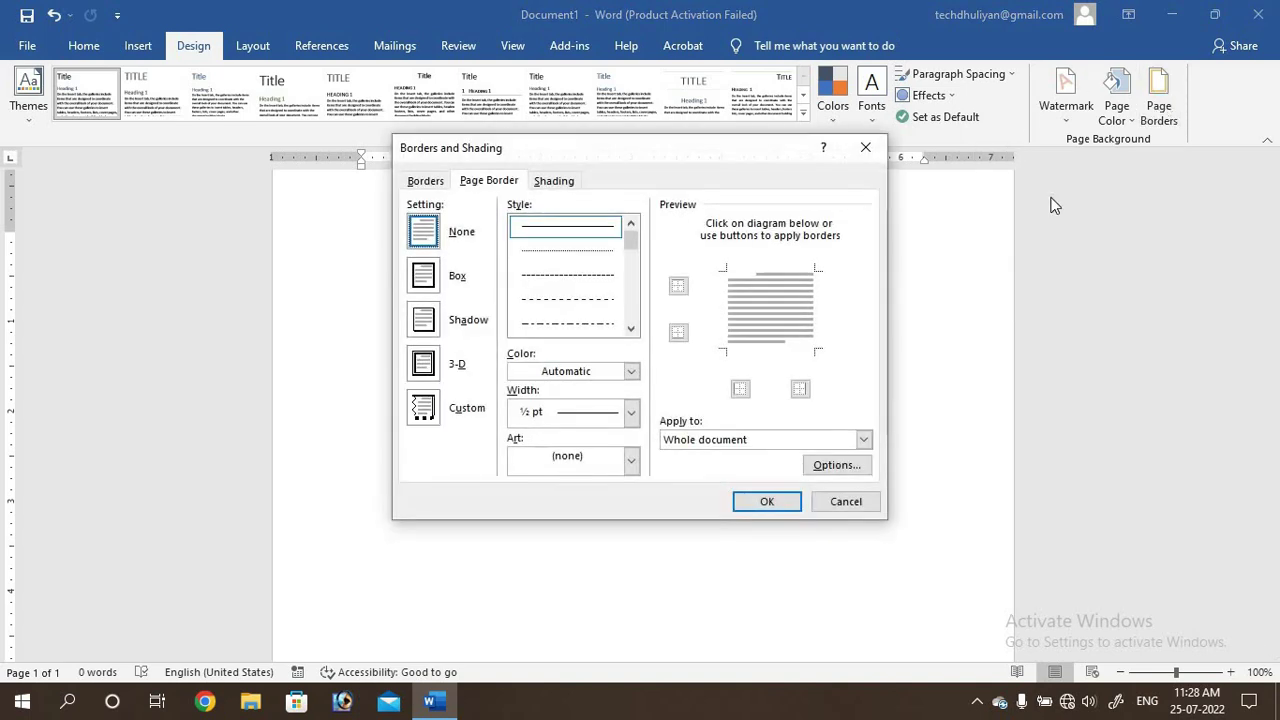
click(632, 462)
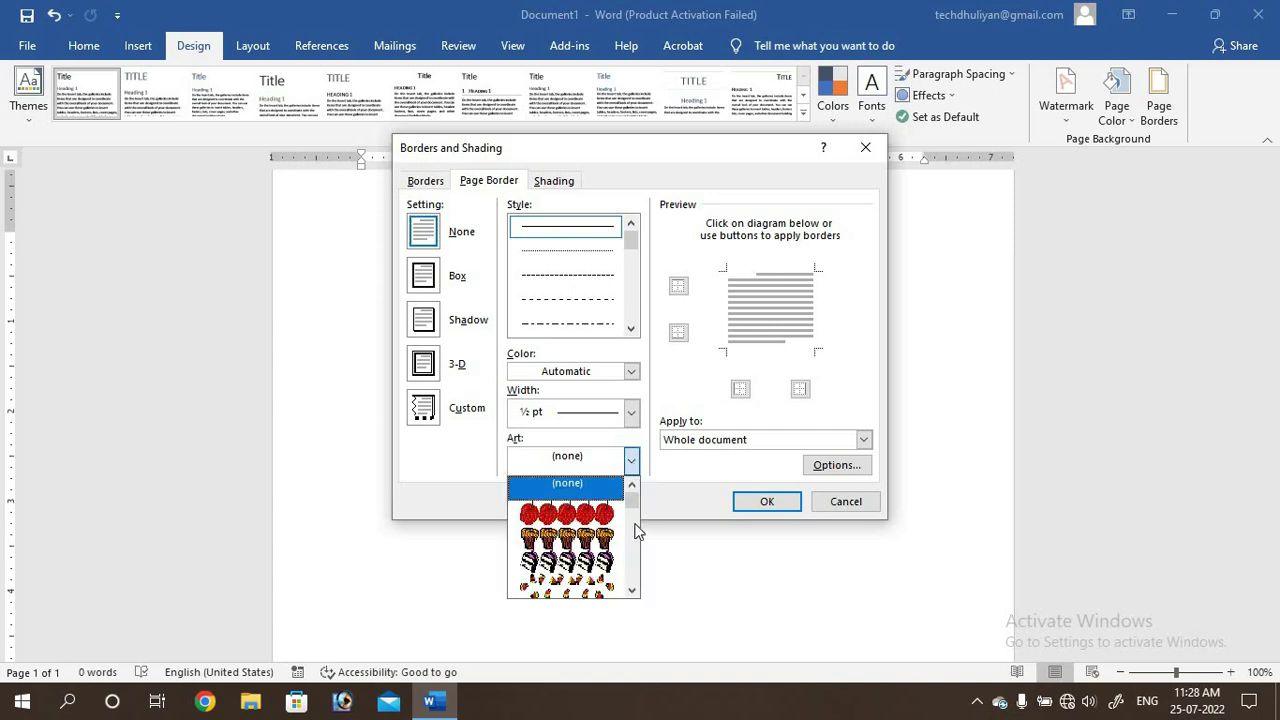
click(633, 592)
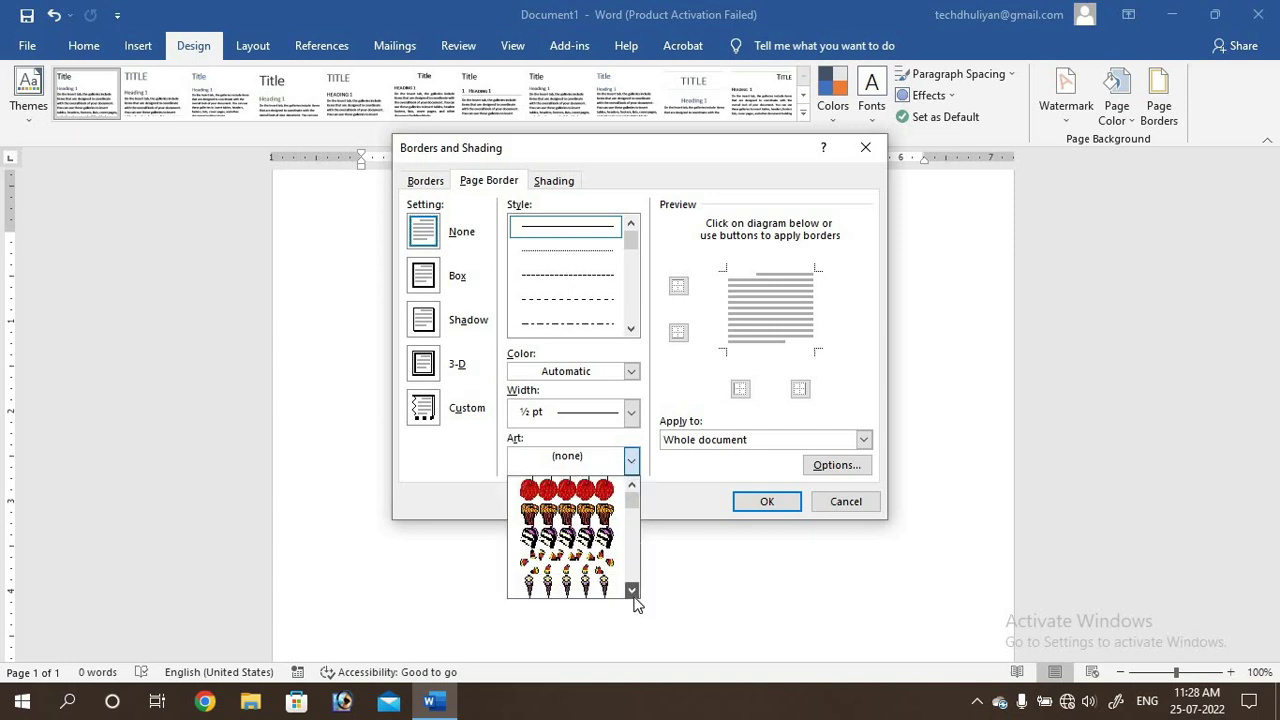
click(633, 591)
click(633, 591)
click(633, 591)
click(633, 591)
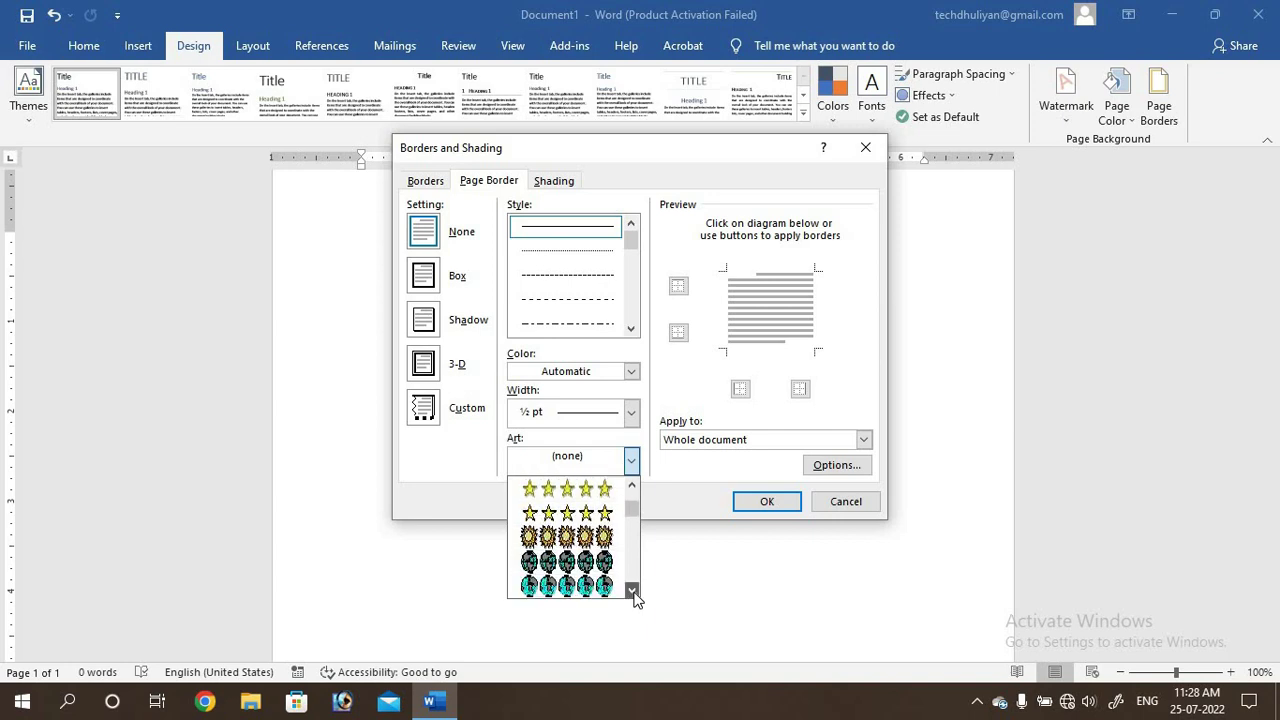
click(633, 591)
click(633, 591)
click(633, 591)
click(633, 591)
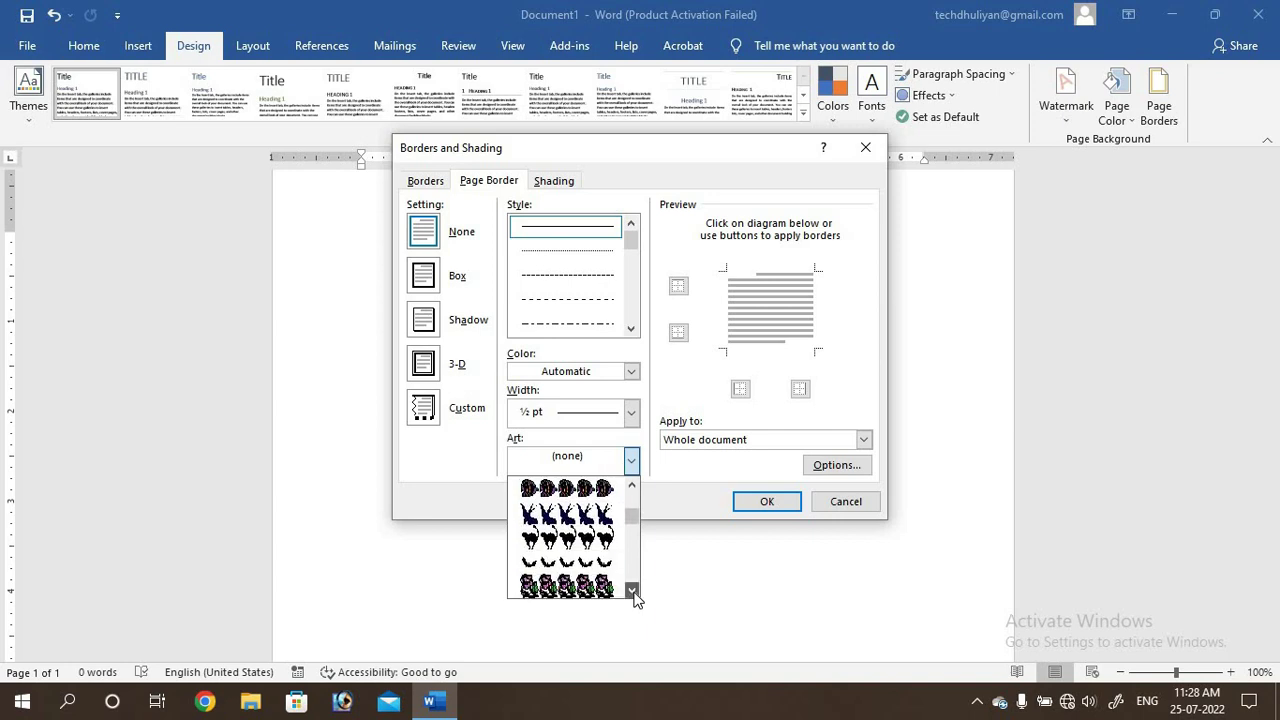
click(633, 591)
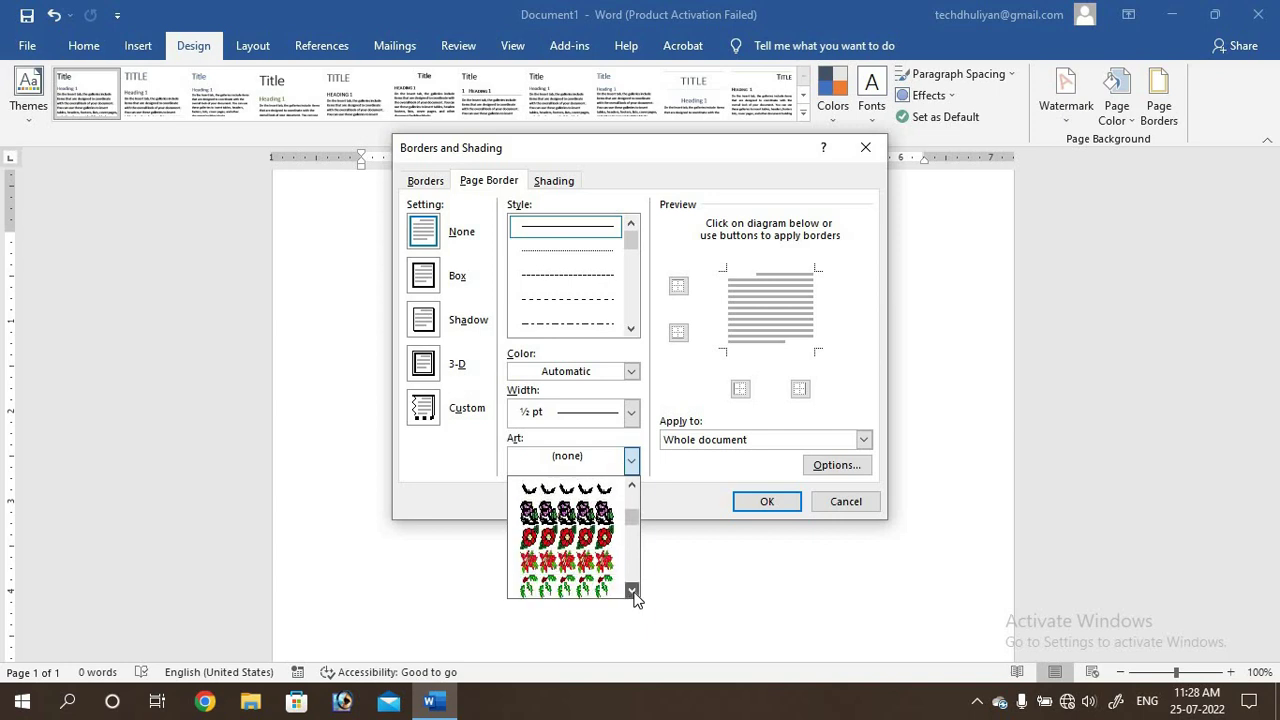
click(590, 548)
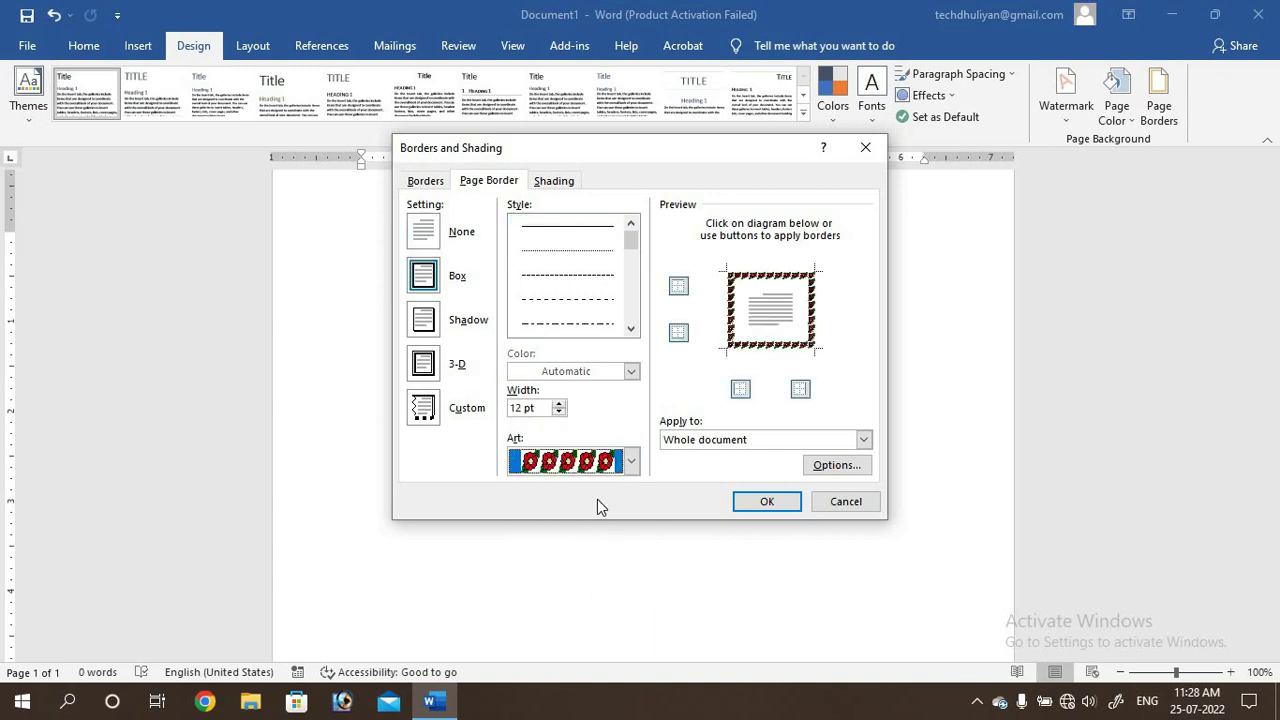
click(748, 502)
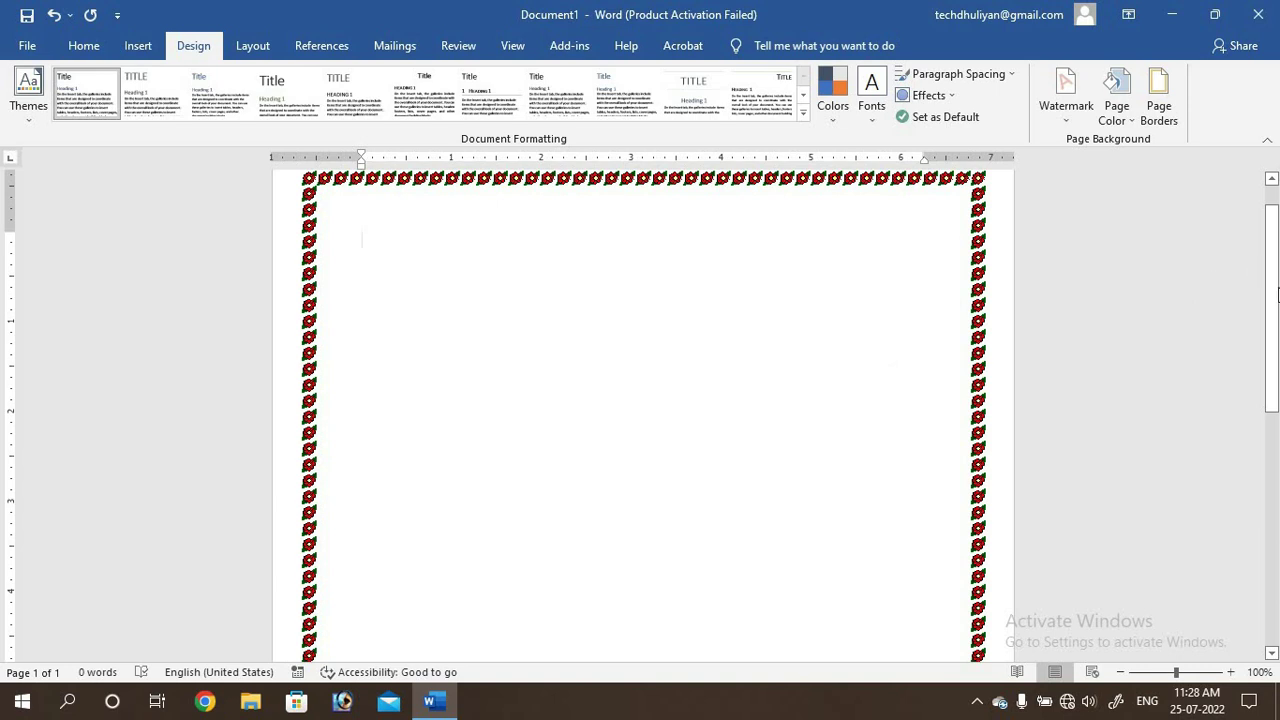
drag(1276, 293, 1276, 286)
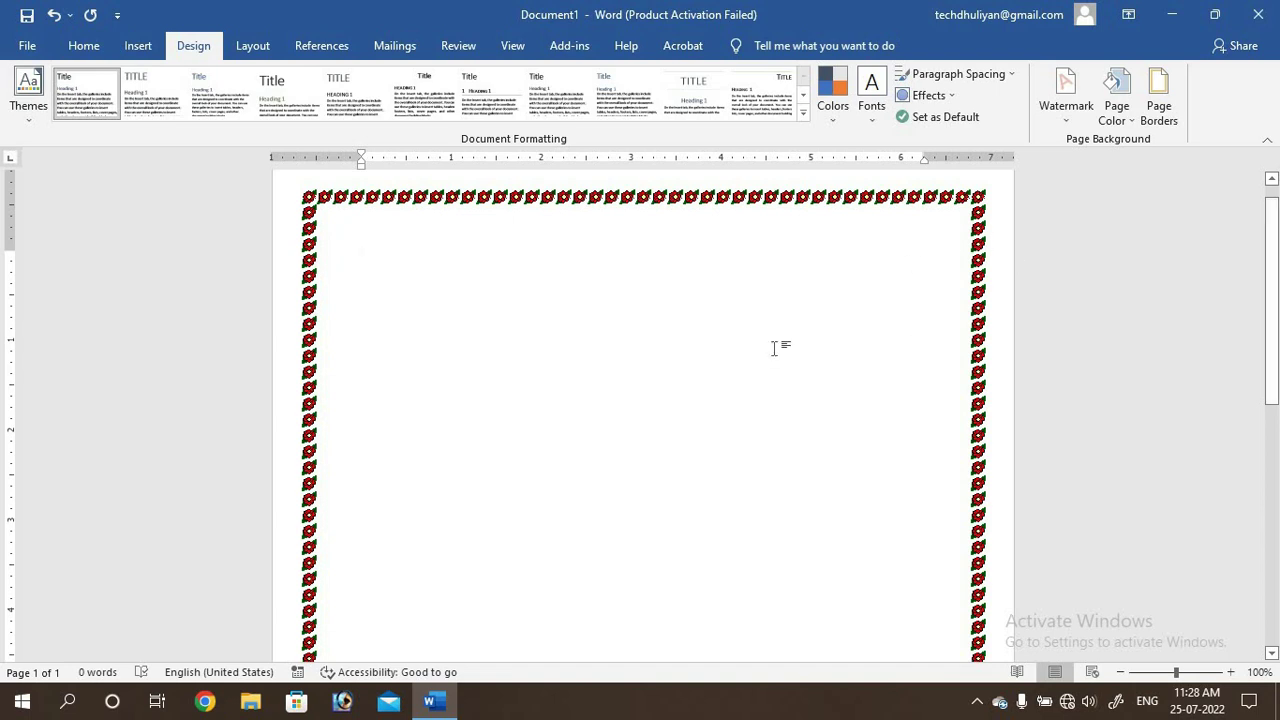
Step: Insert the 'images' black corner ornament picture from USB Drive (D:)
click(140, 46)
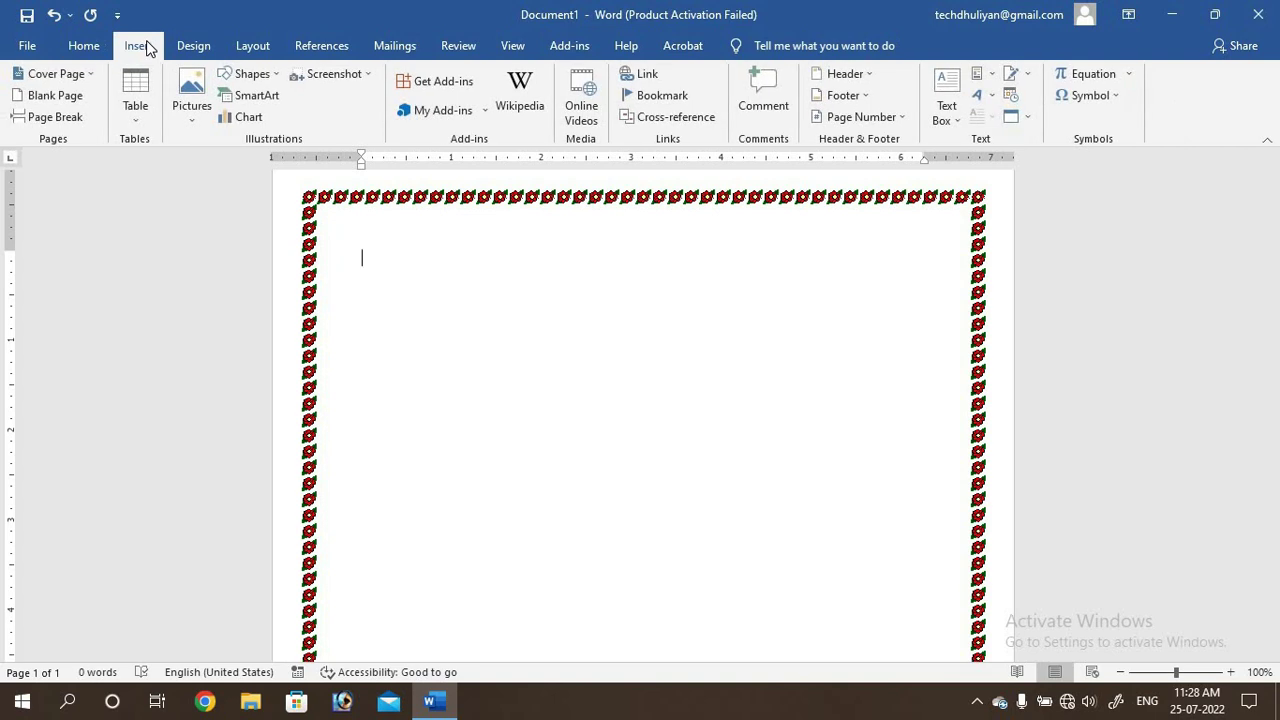
click(188, 89)
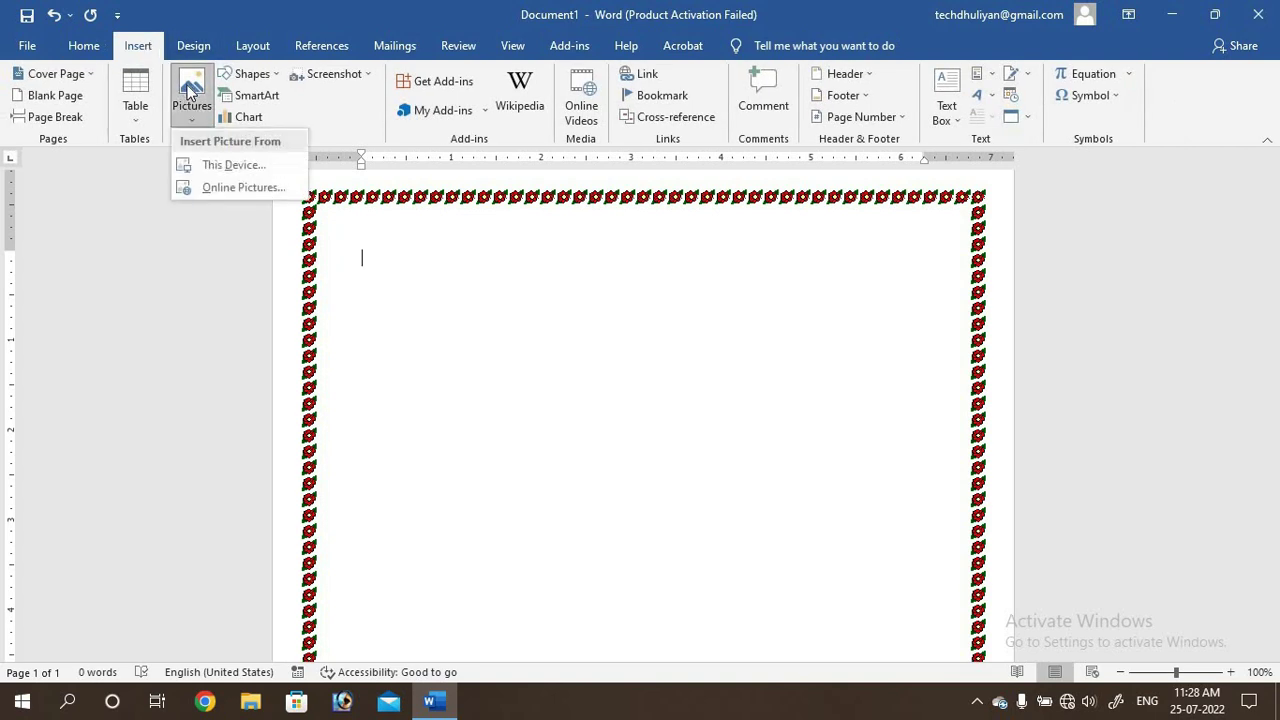
click(220, 166)
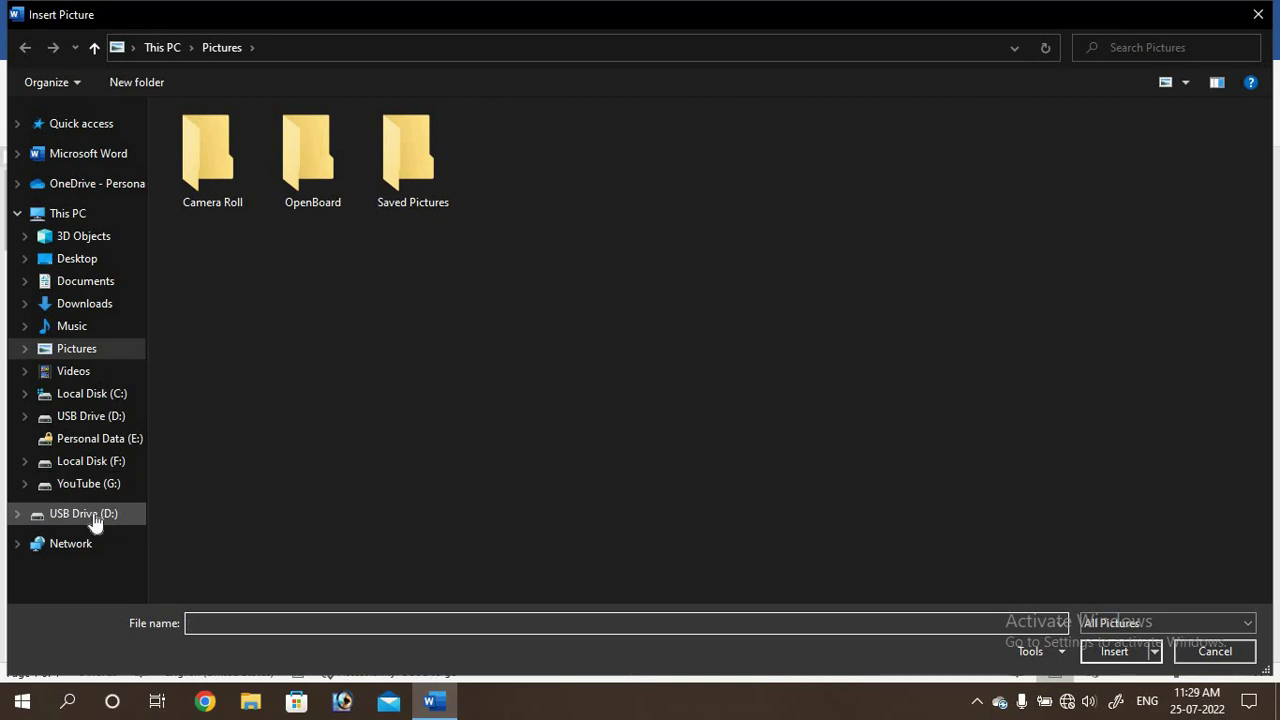
click(95, 517)
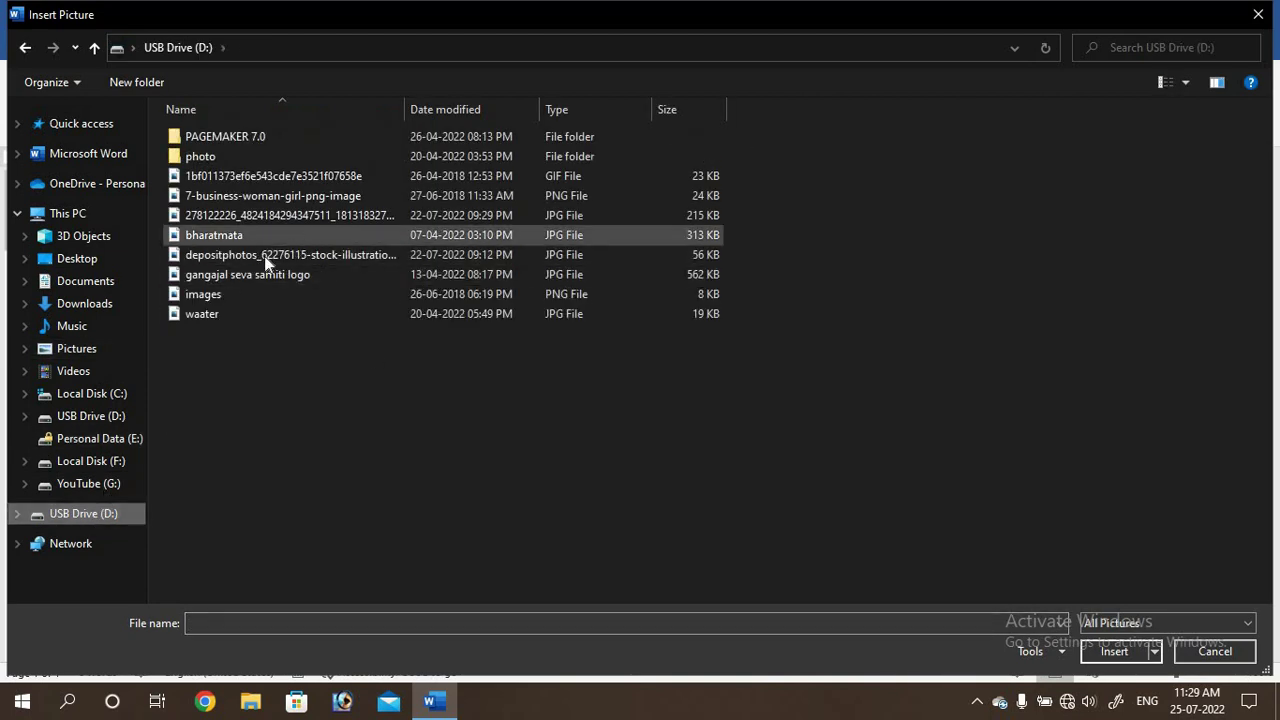
click(1188, 83)
click(1192, 56)
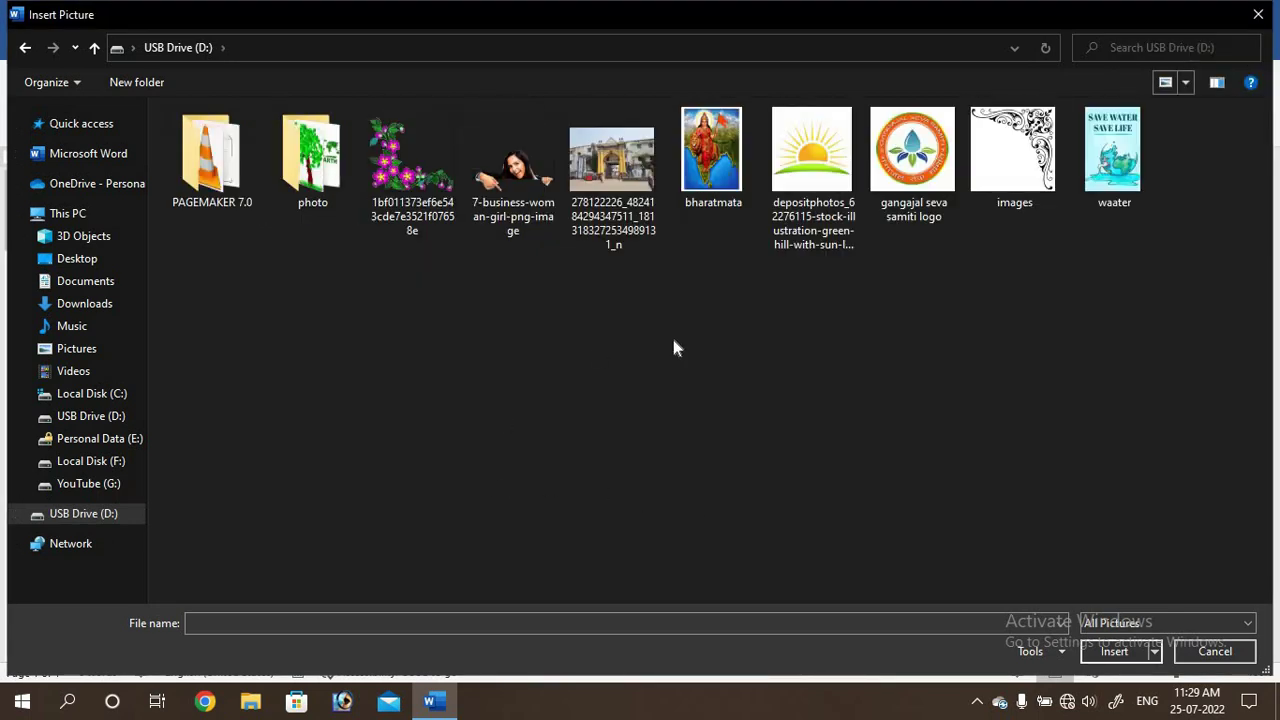
click(1020, 152)
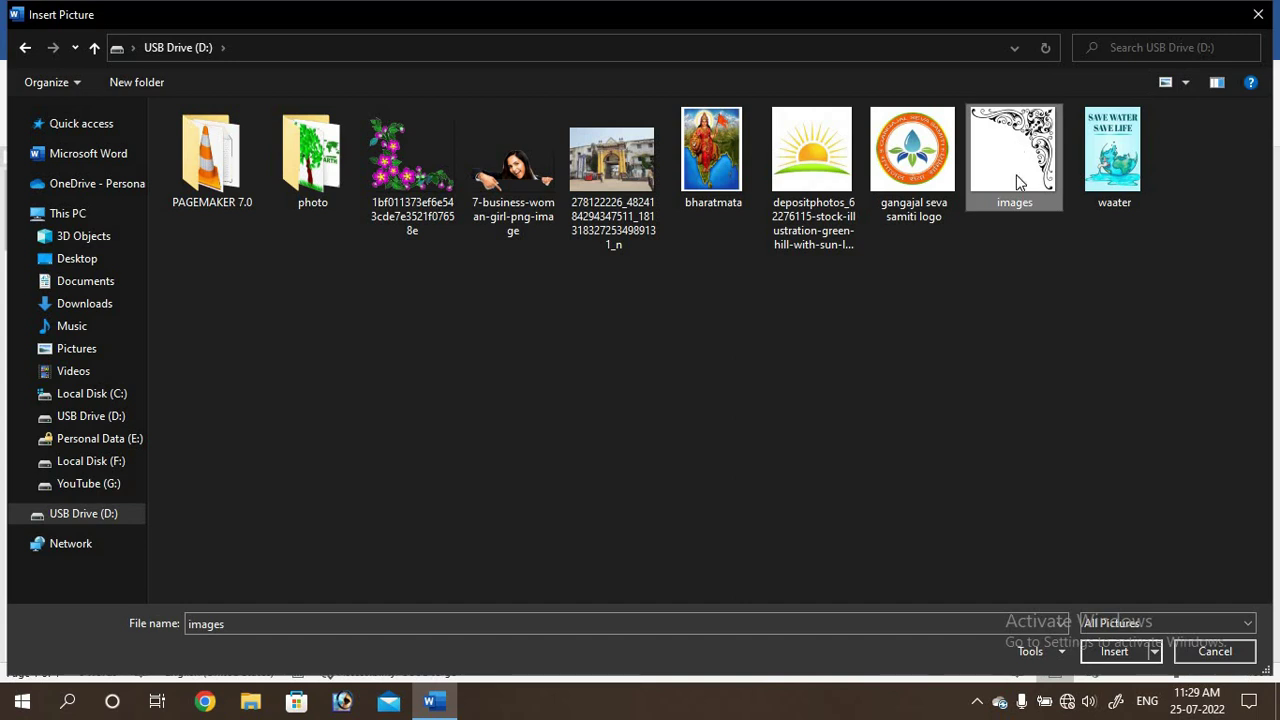
click(1114, 652)
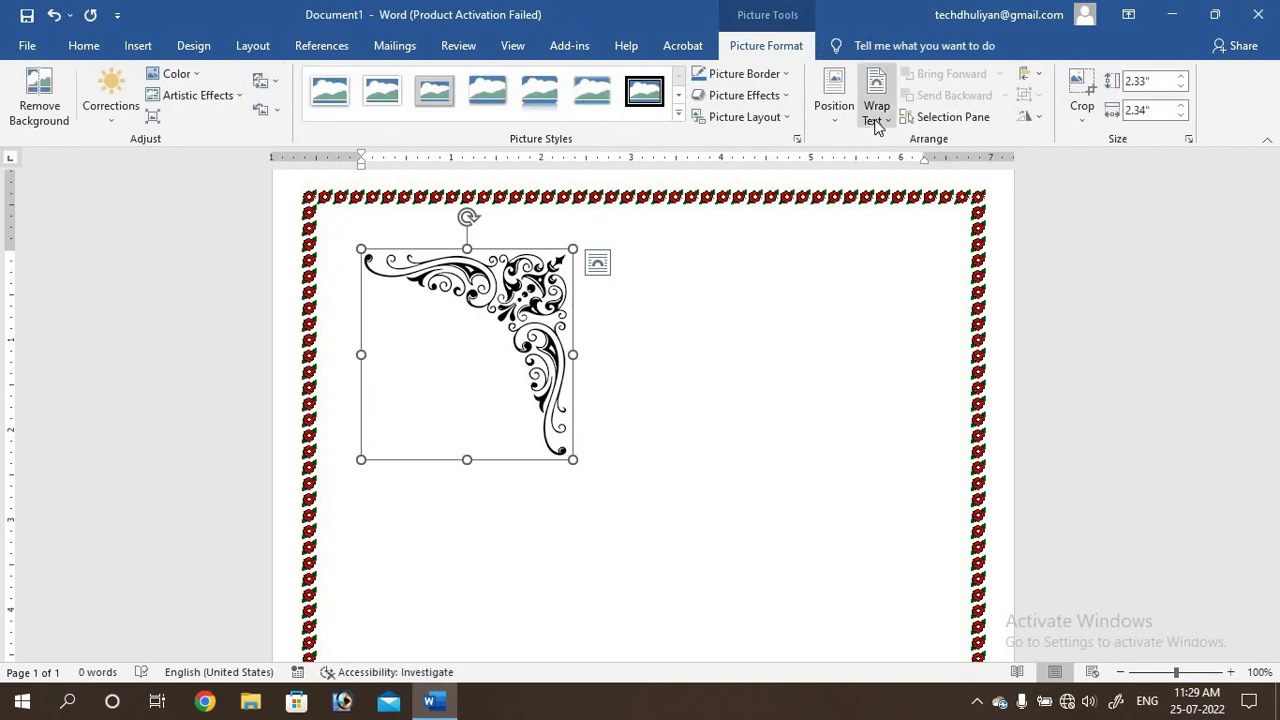
Step: Float the ornament in front of text, shrink it to 1.34 inches square, and move it top-right
click(875, 124)
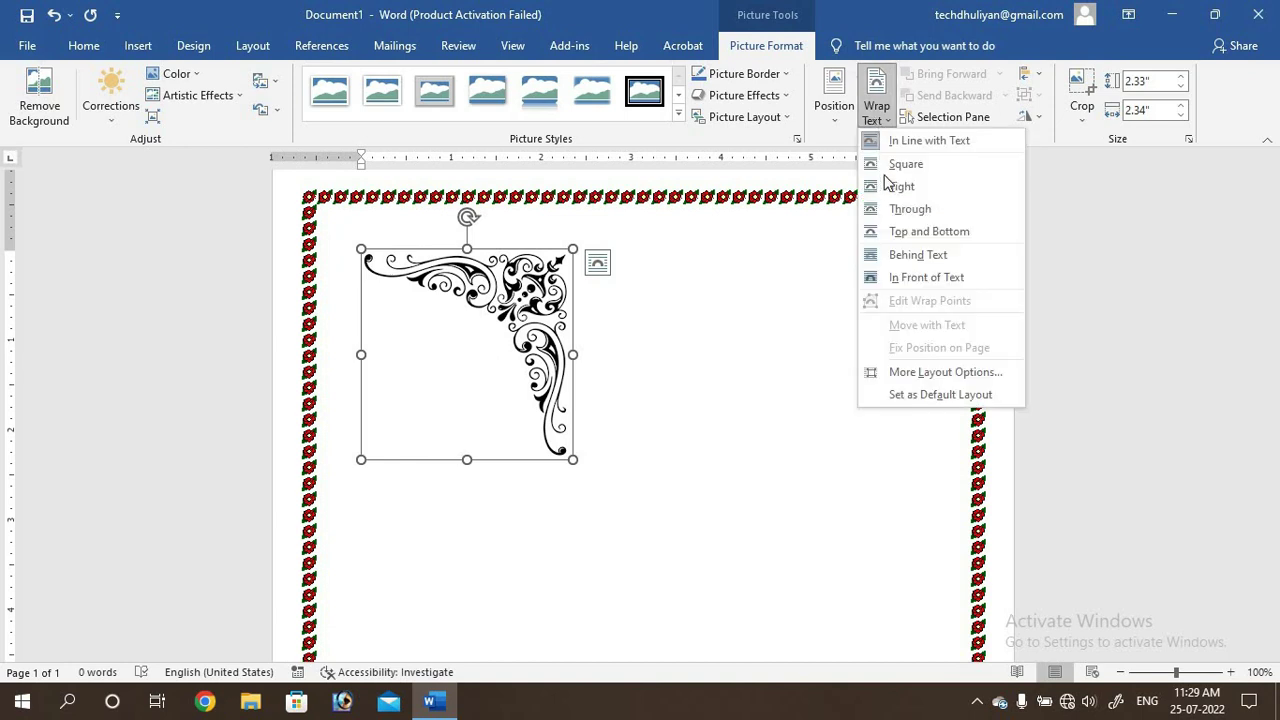
click(894, 279)
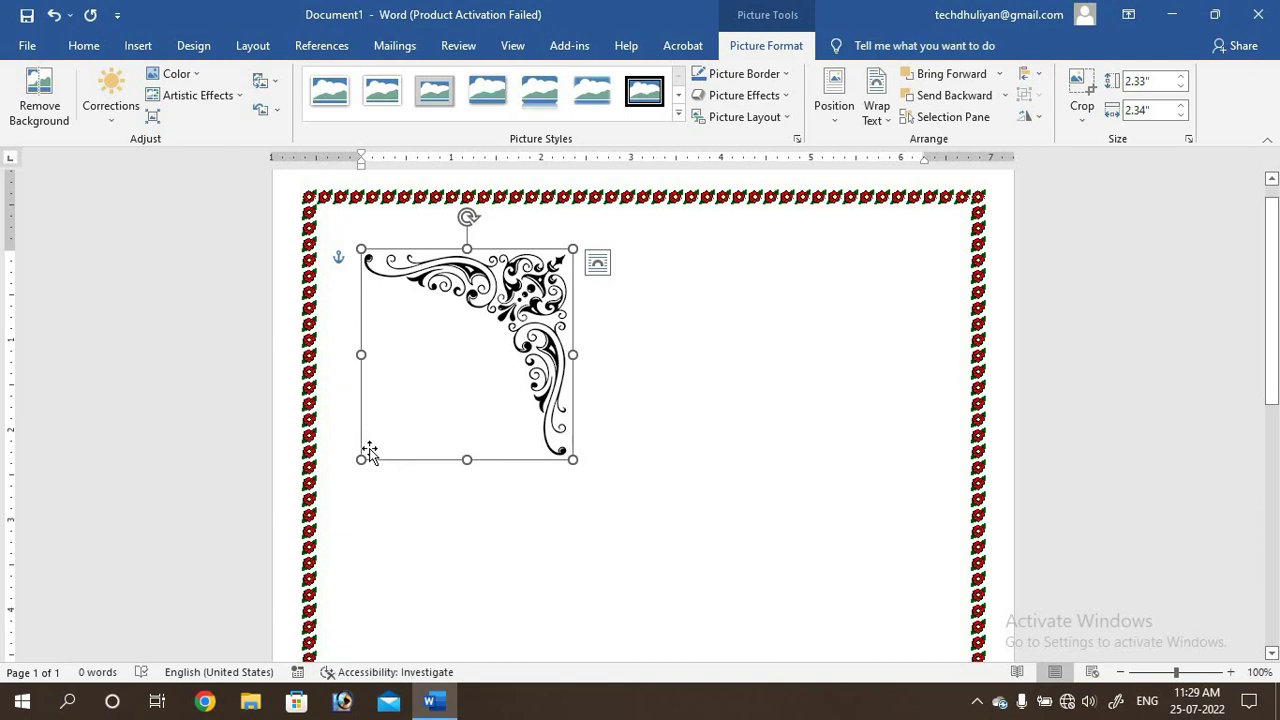
drag(361, 460, 448, 363)
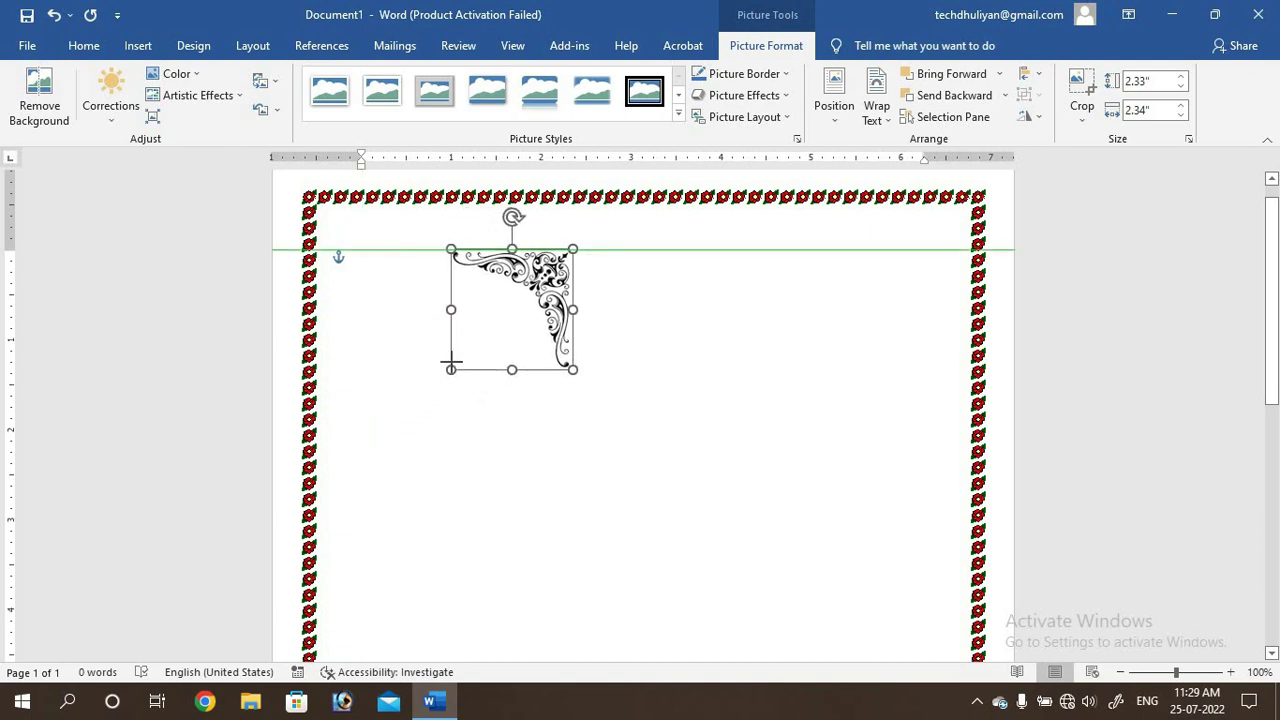
drag(448, 363, 451, 369)
drag(521, 322, 922, 281)
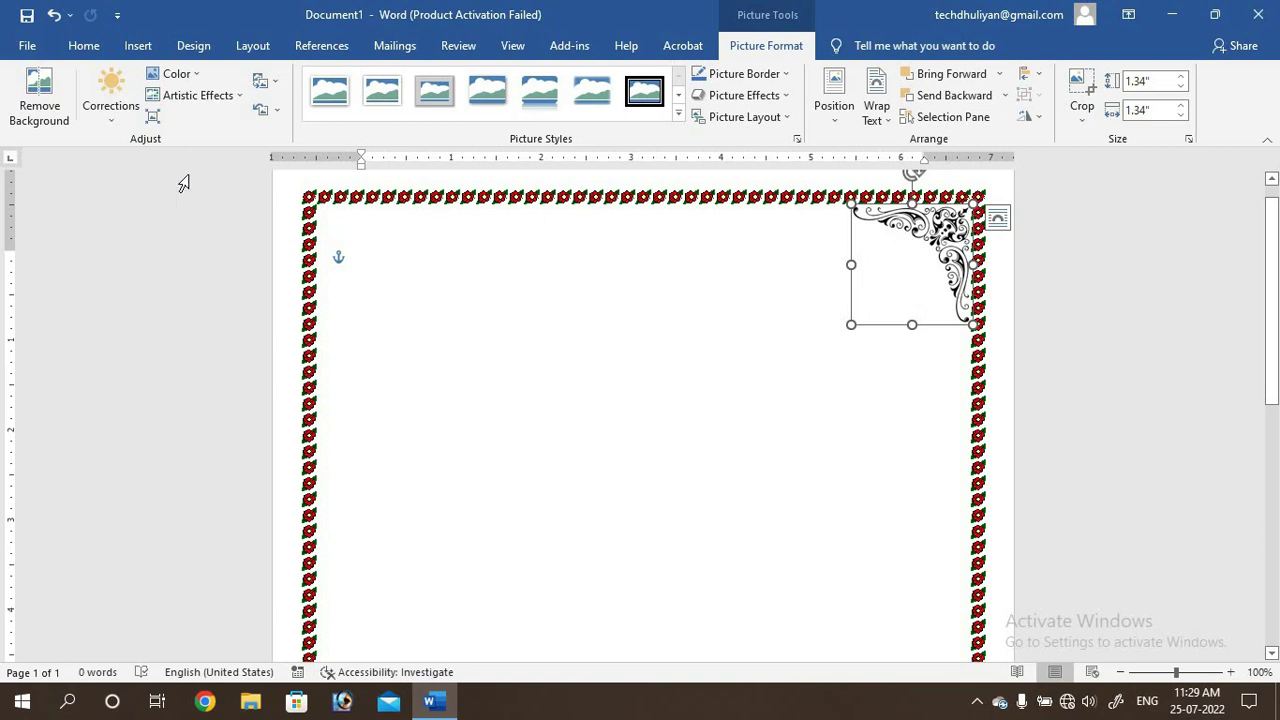
Step: Recolor the corner ornament to Orange, Accent color 2 Light
click(197, 67)
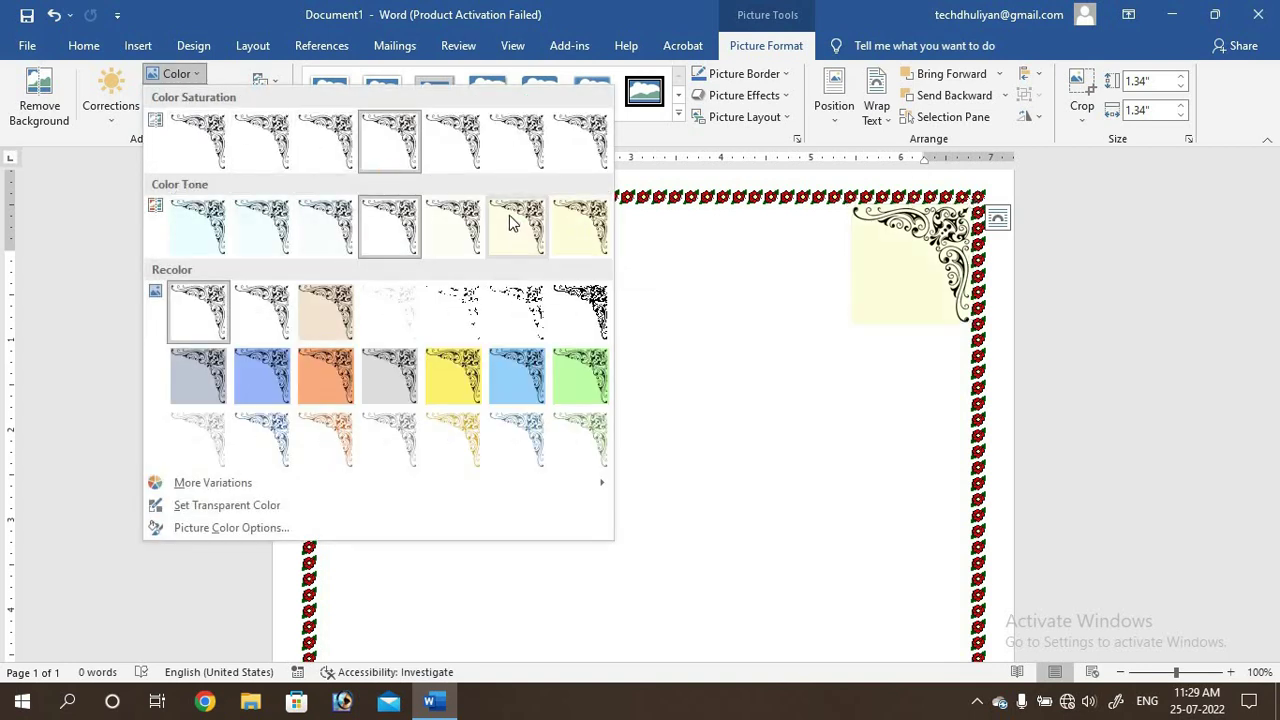
click(330, 454)
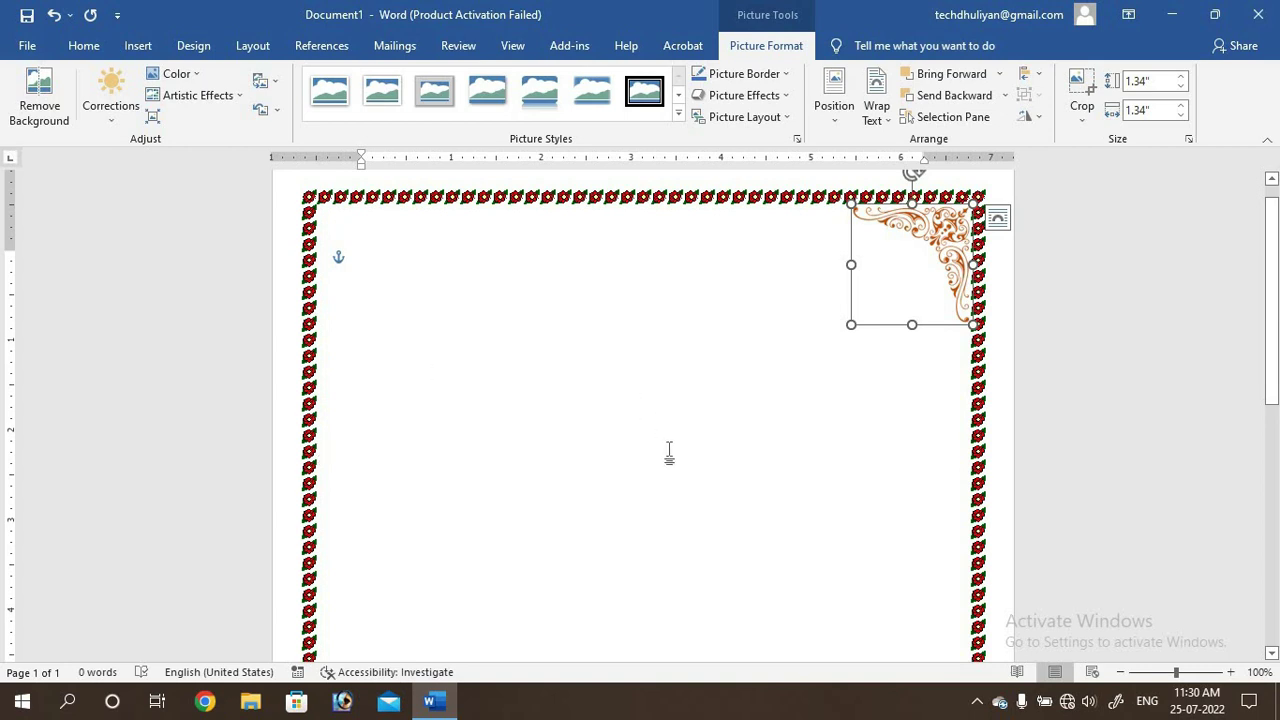
click(997, 218)
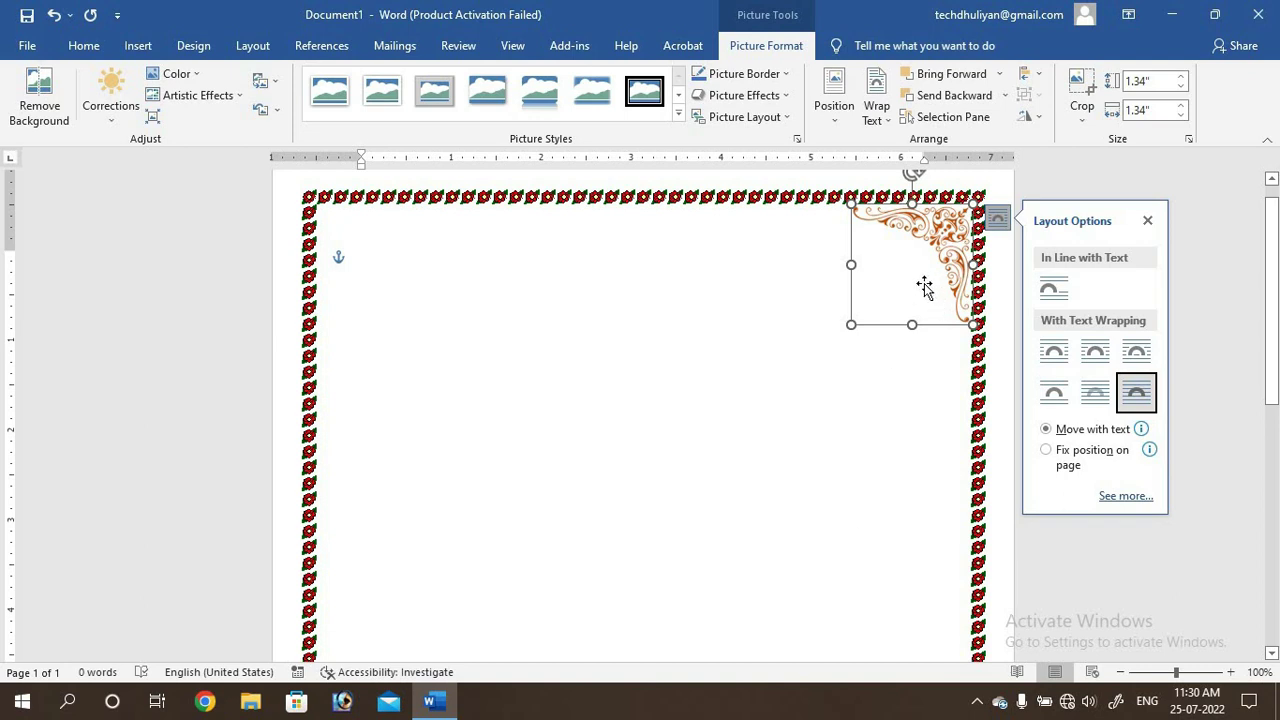
click(1148, 224)
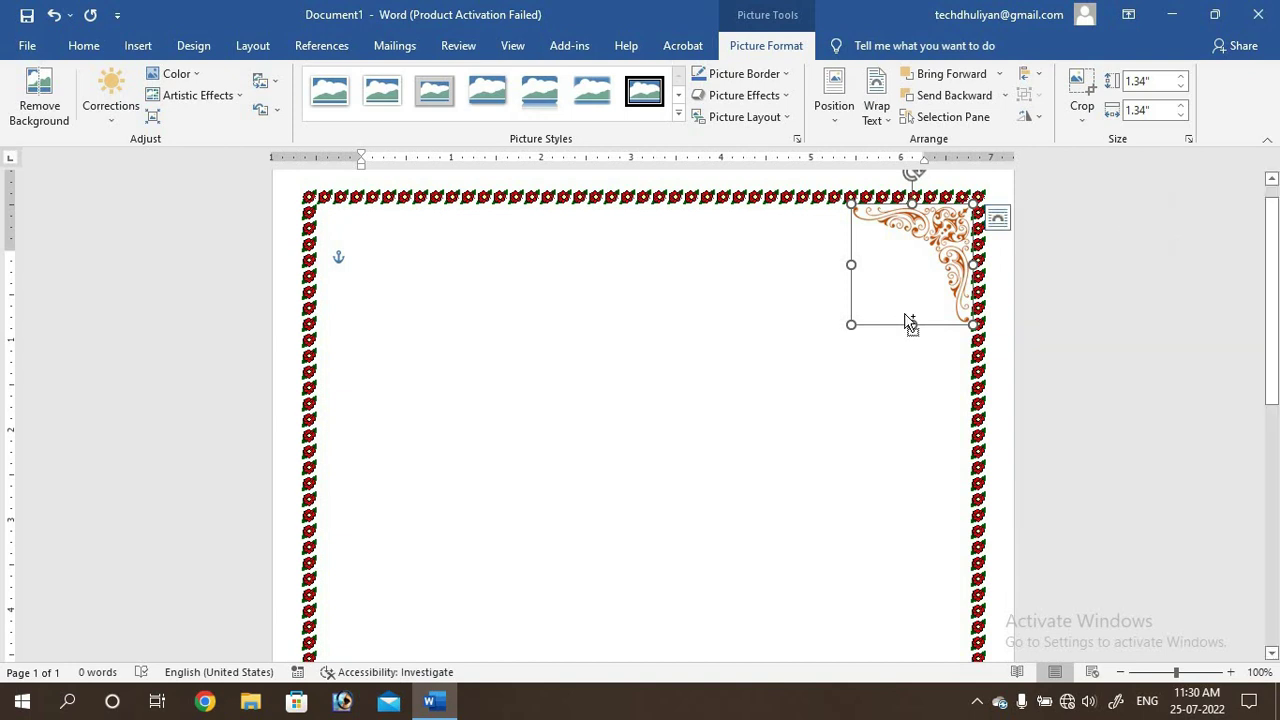
Step: Copy the ornament and rotate the pasted copy into the top-left corner
key(ctrl+c)
key(ctrl+v)
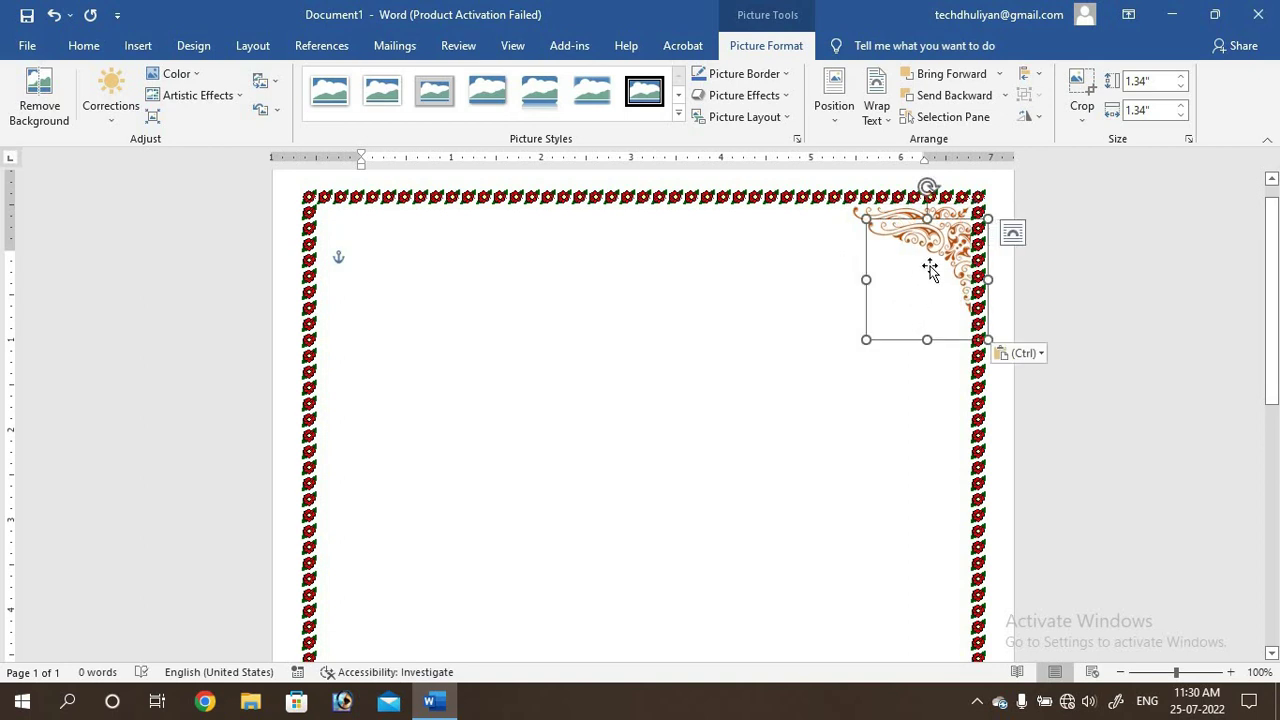
mouse_move(930, 270)
mouse_down()
mouse_move(734, 344)
mouse_move(455, 318)
mouse_up()
mouse_move(447, 230)
mouse_down()
mouse_move(380, 270)
mouse_move(371, 323)
mouse_move(367, 280)
mouse_up()
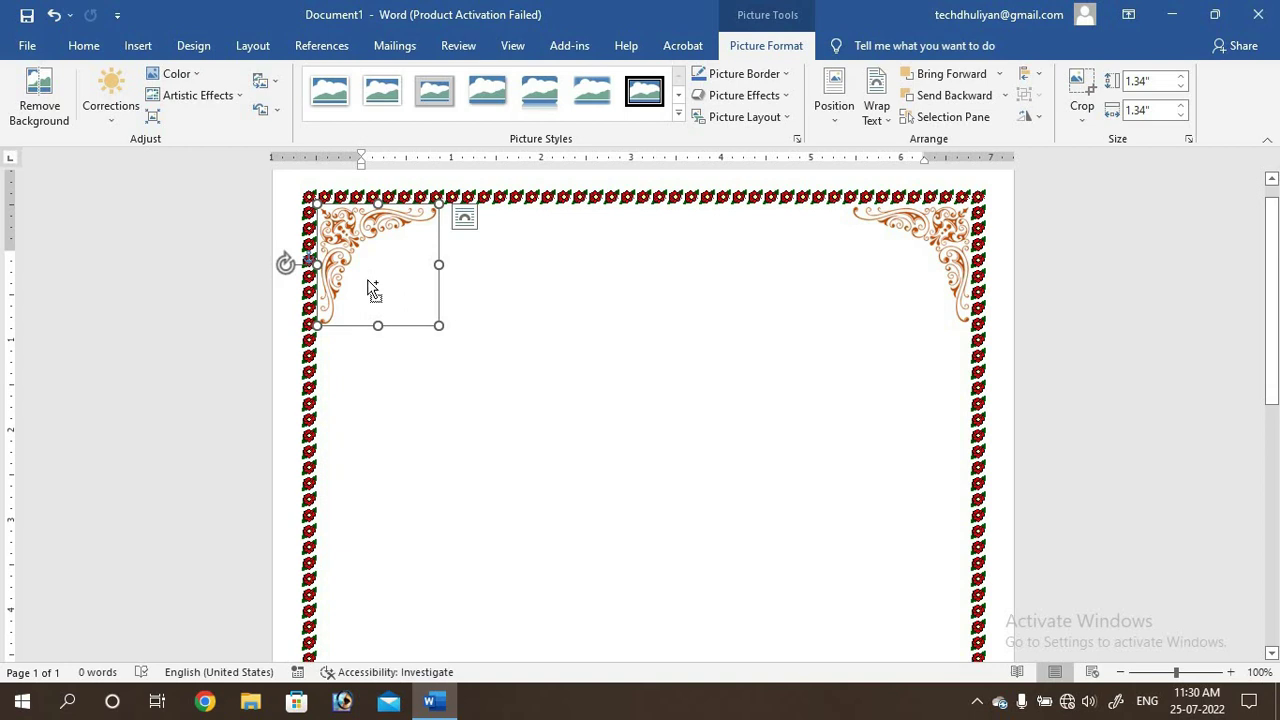
drag(370, 288, 367, 282)
Step: Paste another copy, rotate it and place it in the bottom-left corner
key(ctrl+v)
drag(372, 282, 483, 578)
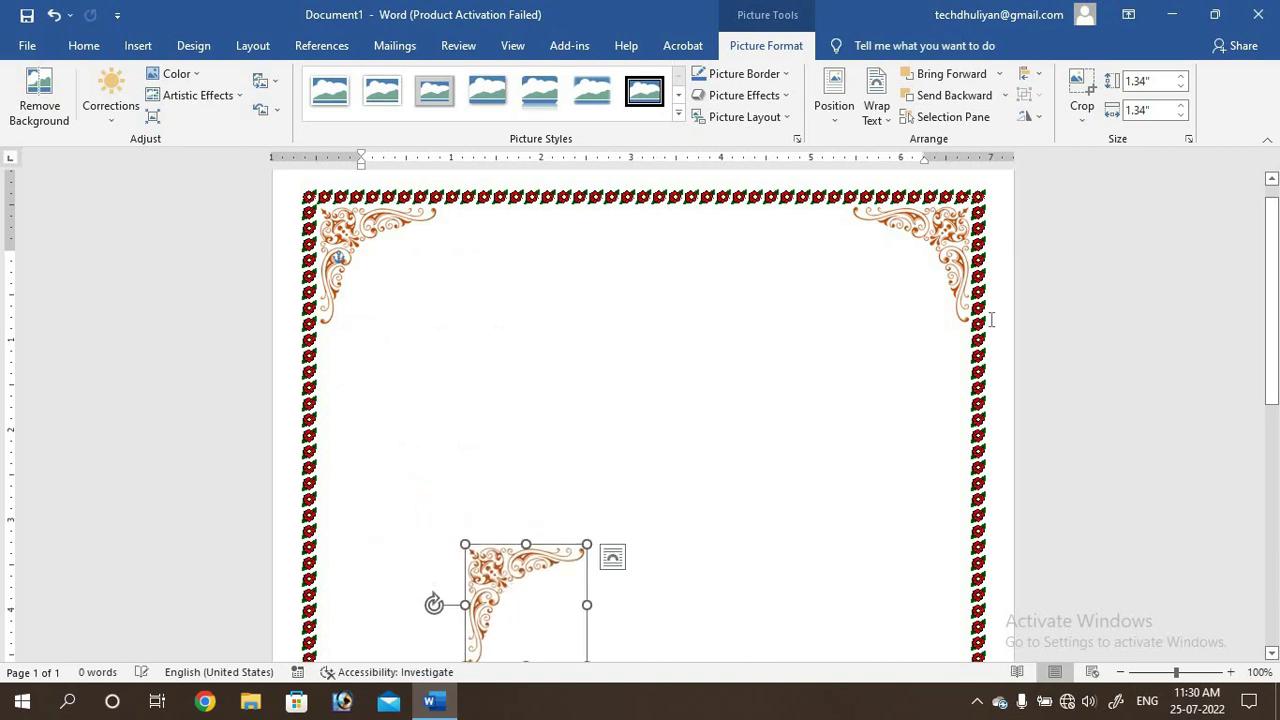
drag(1269, 280, 1274, 469)
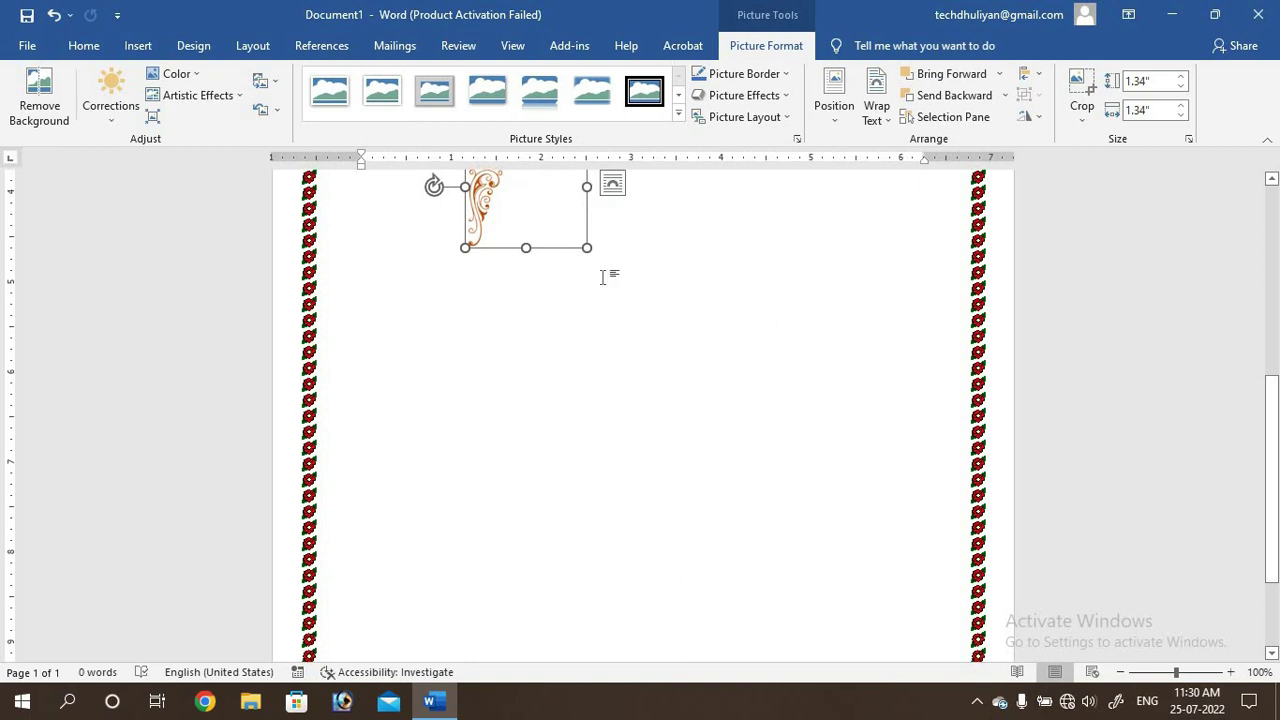
drag(539, 246, 519, 596)
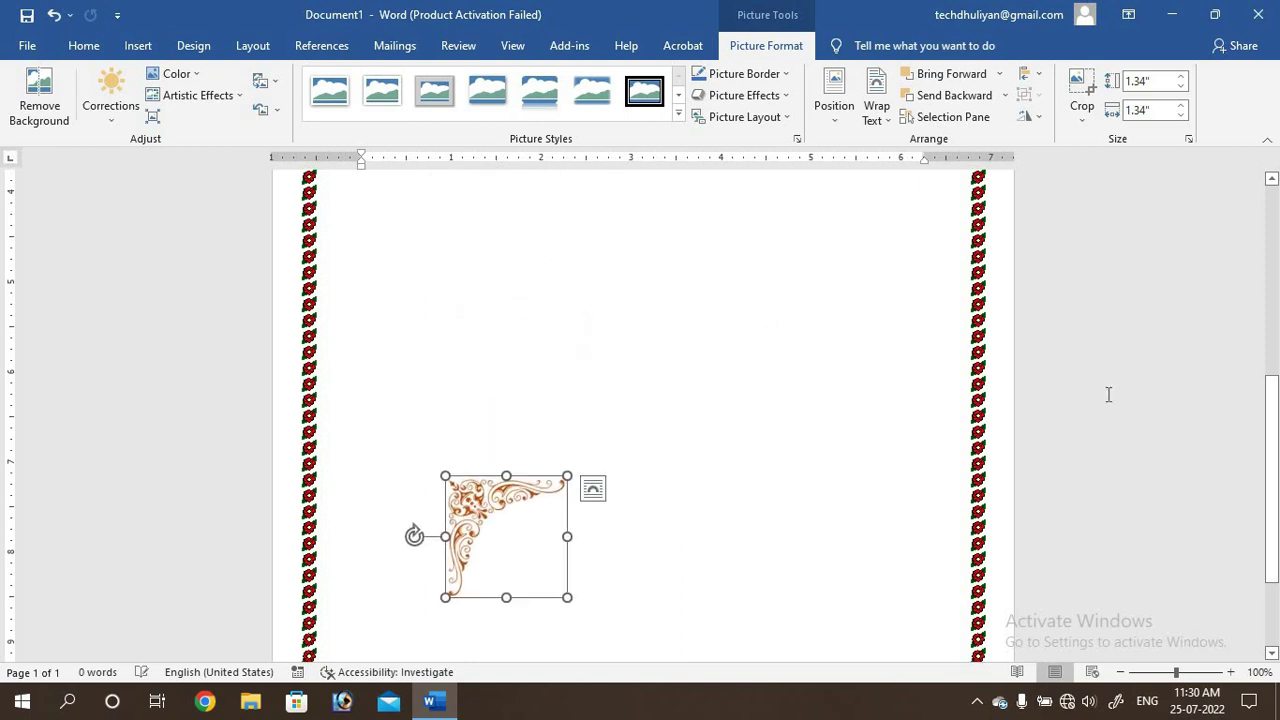
drag(1277, 441, 1272, 503)
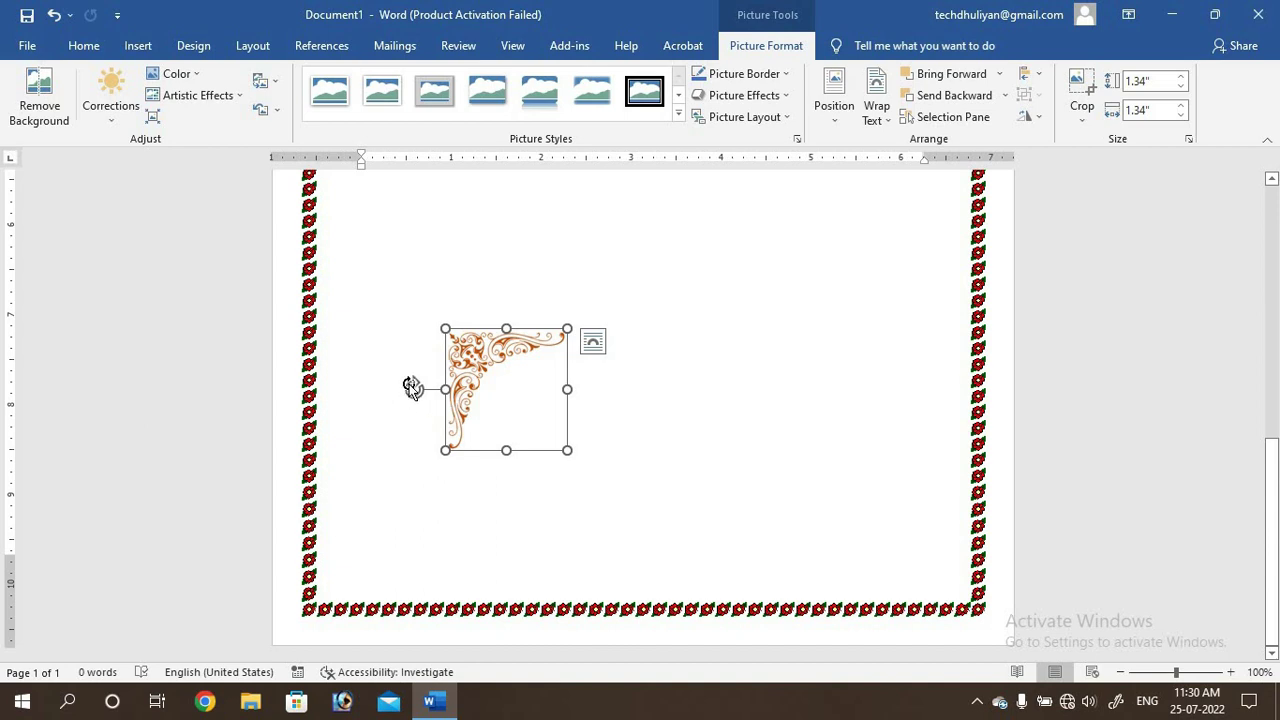
drag(414, 389, 461, 466)
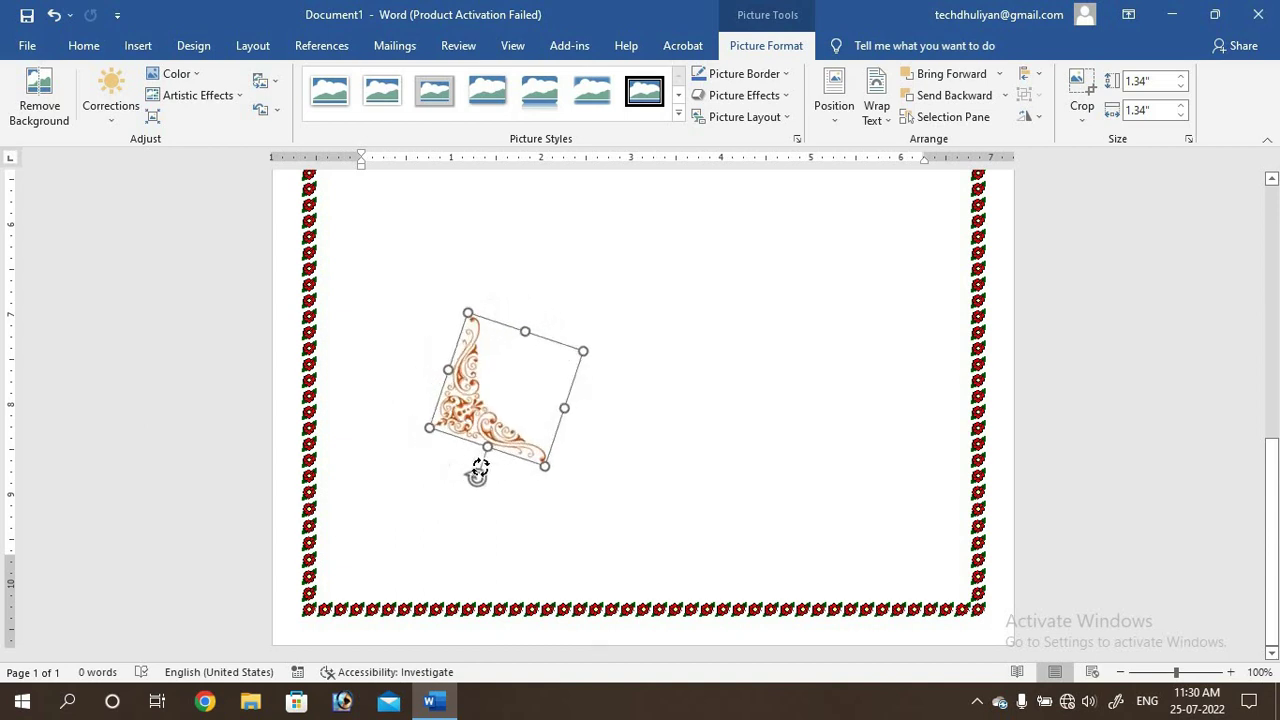
drag(461, 466, 505, 483)
drag(504, 407, 403, 531)
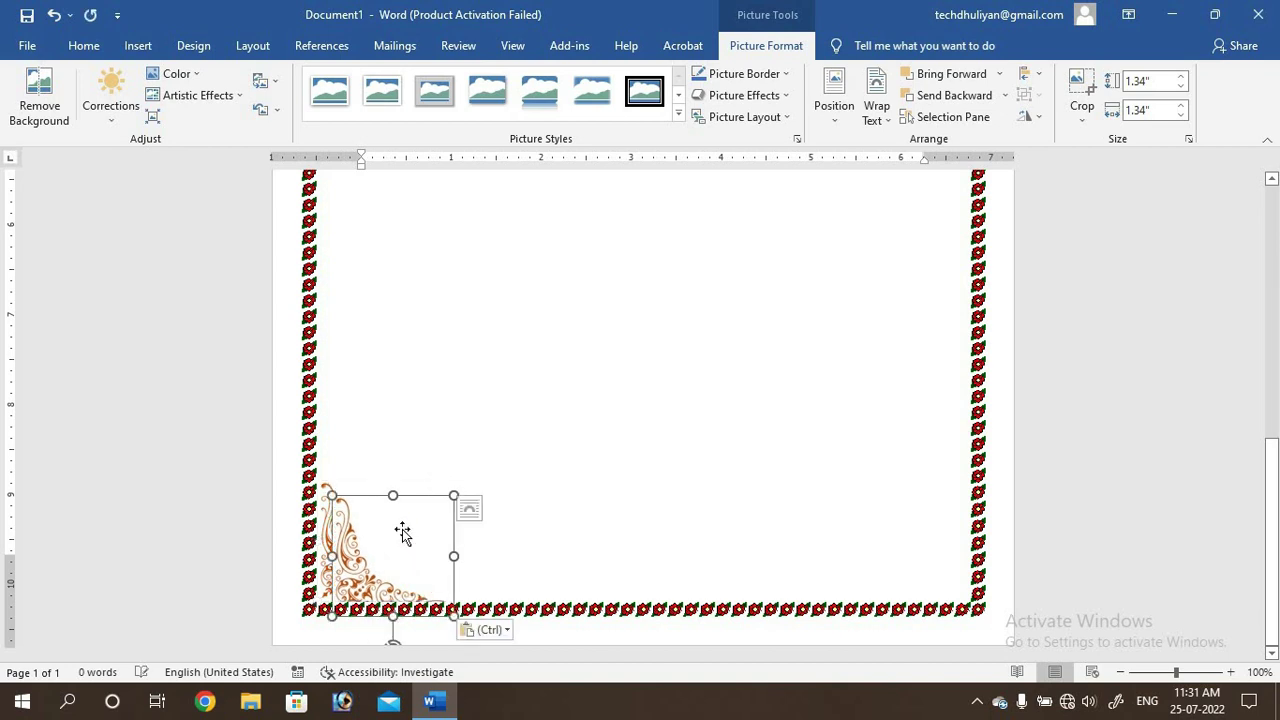
Step: Move and rotate a further copy into the bottom-right corner
drag(565, 518, 808, 557)
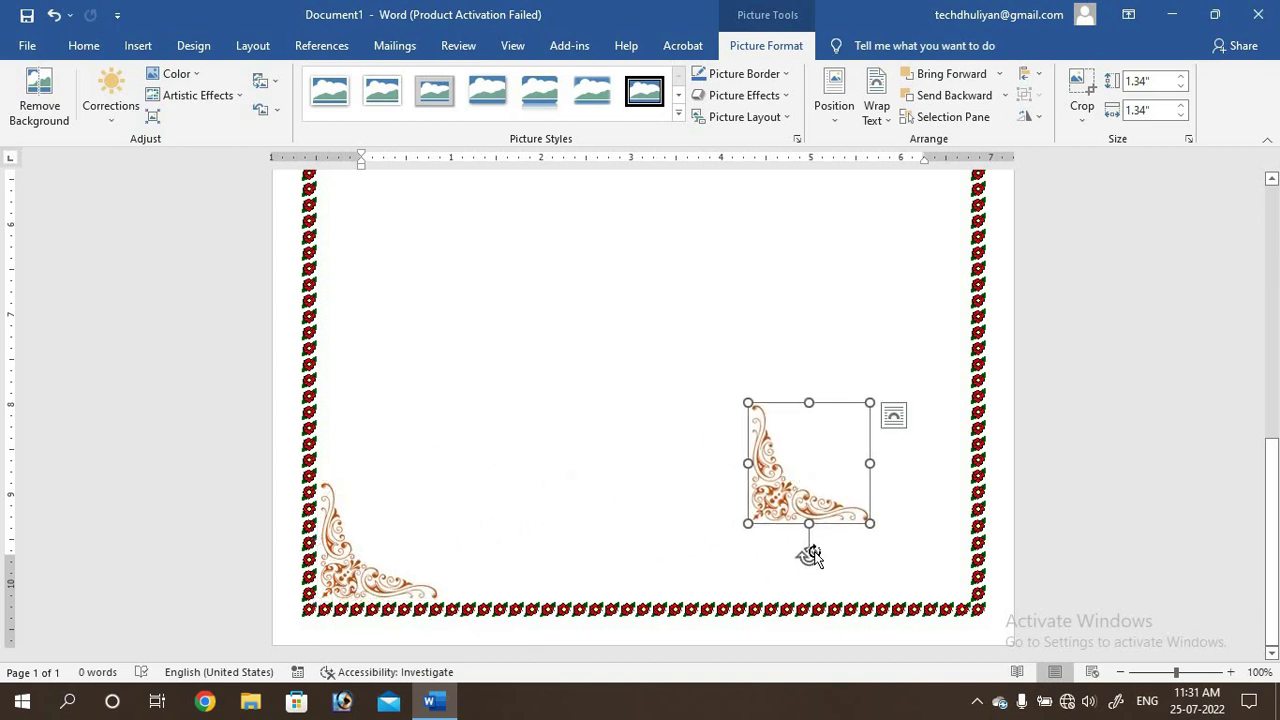
mouse_move(808, 555)
mouse_down()
mouse_move(884, 492)
mouse_move(896, 462)
mouse_up()
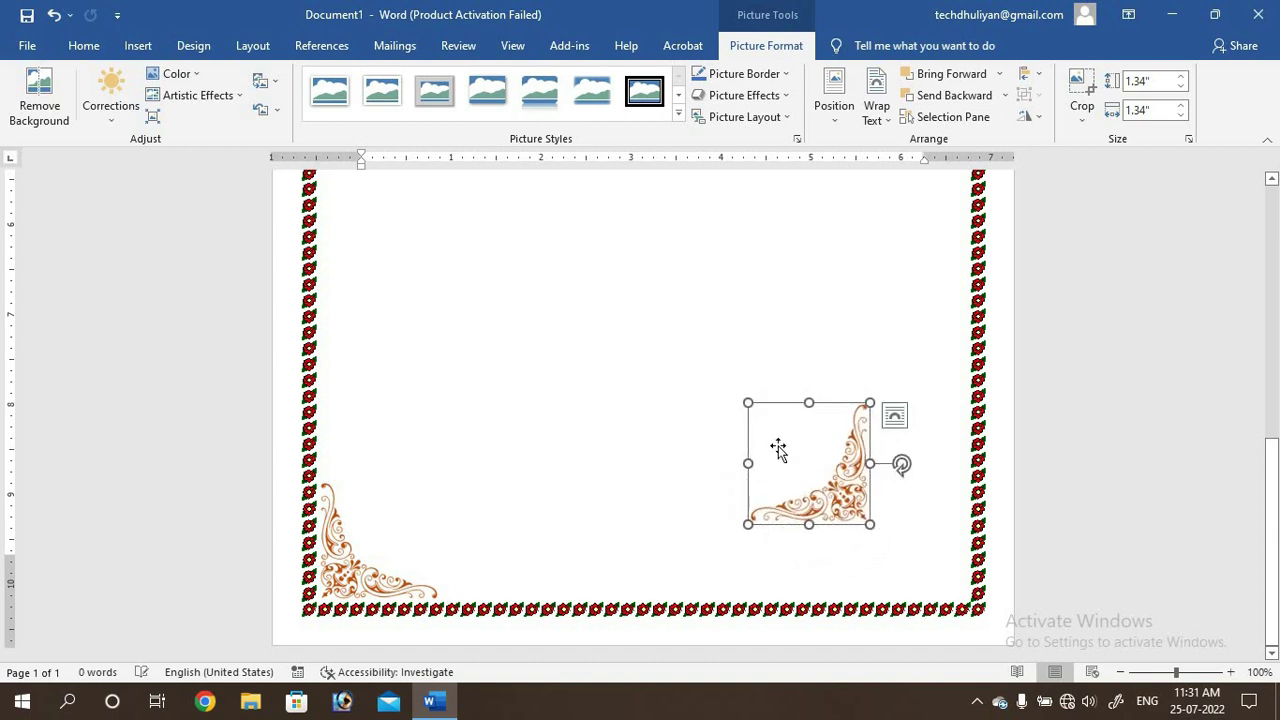
drag(777, 449, 879, 518)
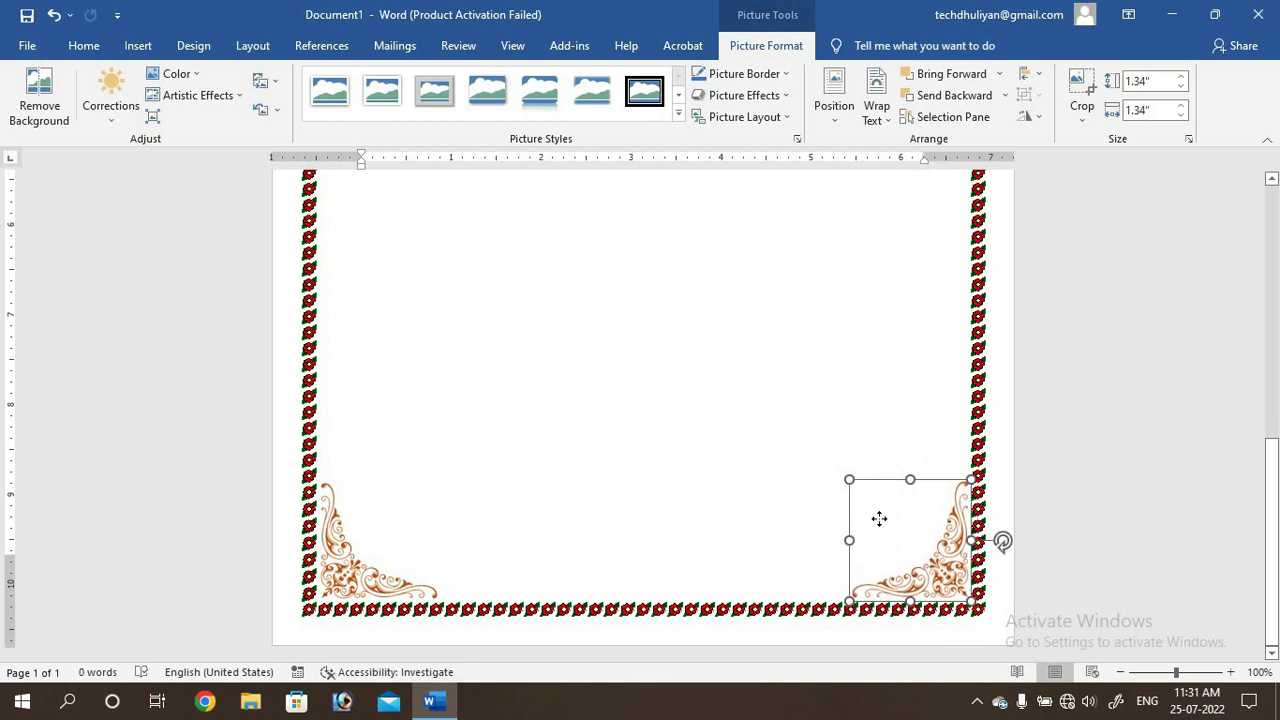
Step: Deselect the placed ornaments, scroll to the page top and show the Insert tools
click(768, 472)
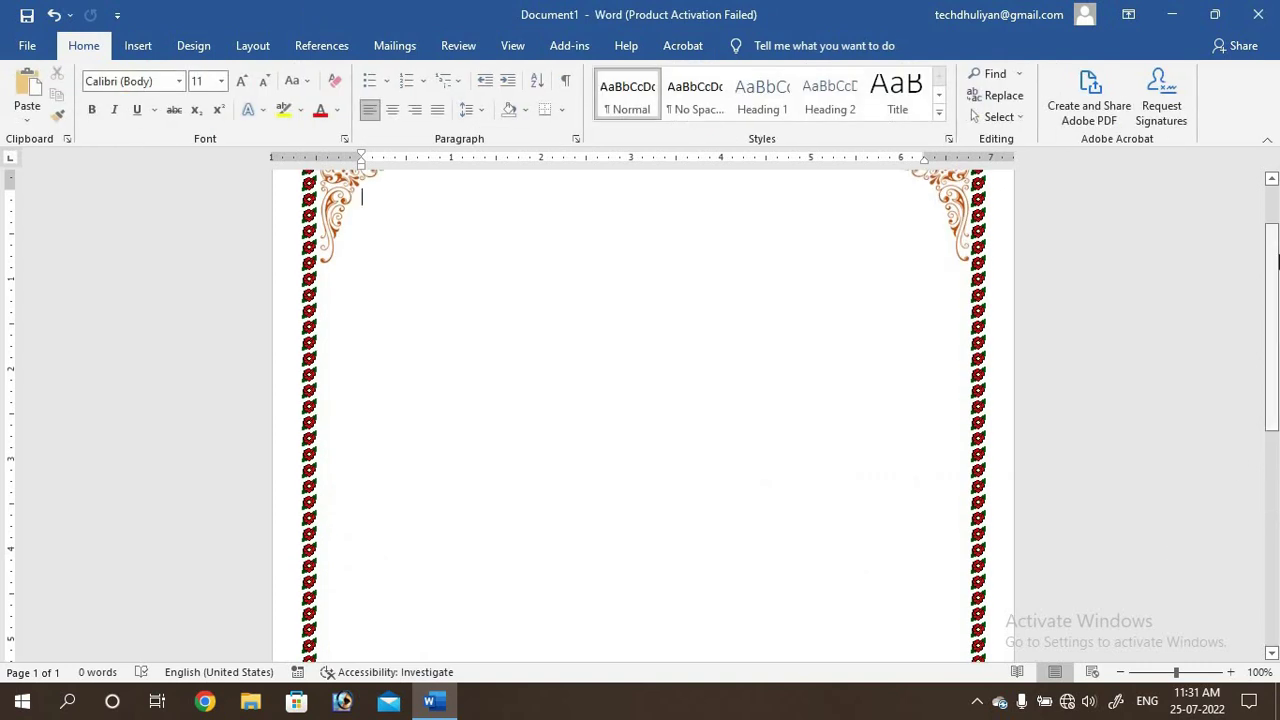
drag(1273, 258, 1273, 218)
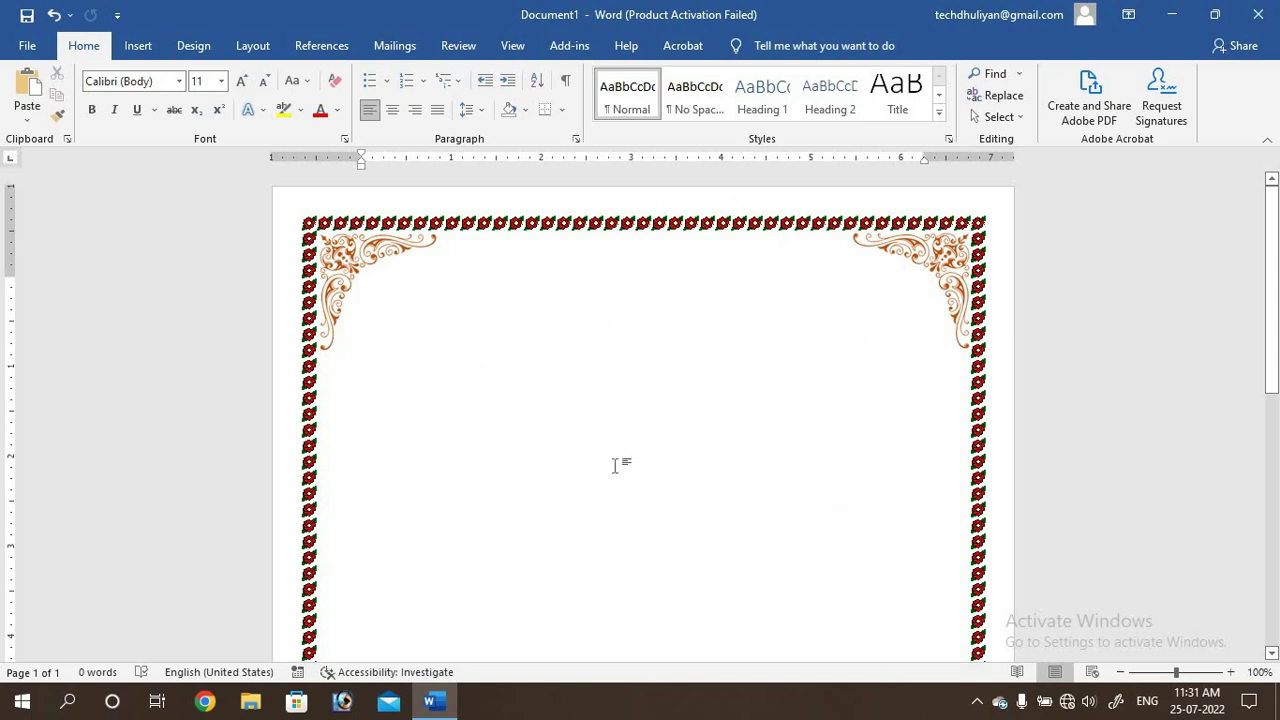
click(152, 45)
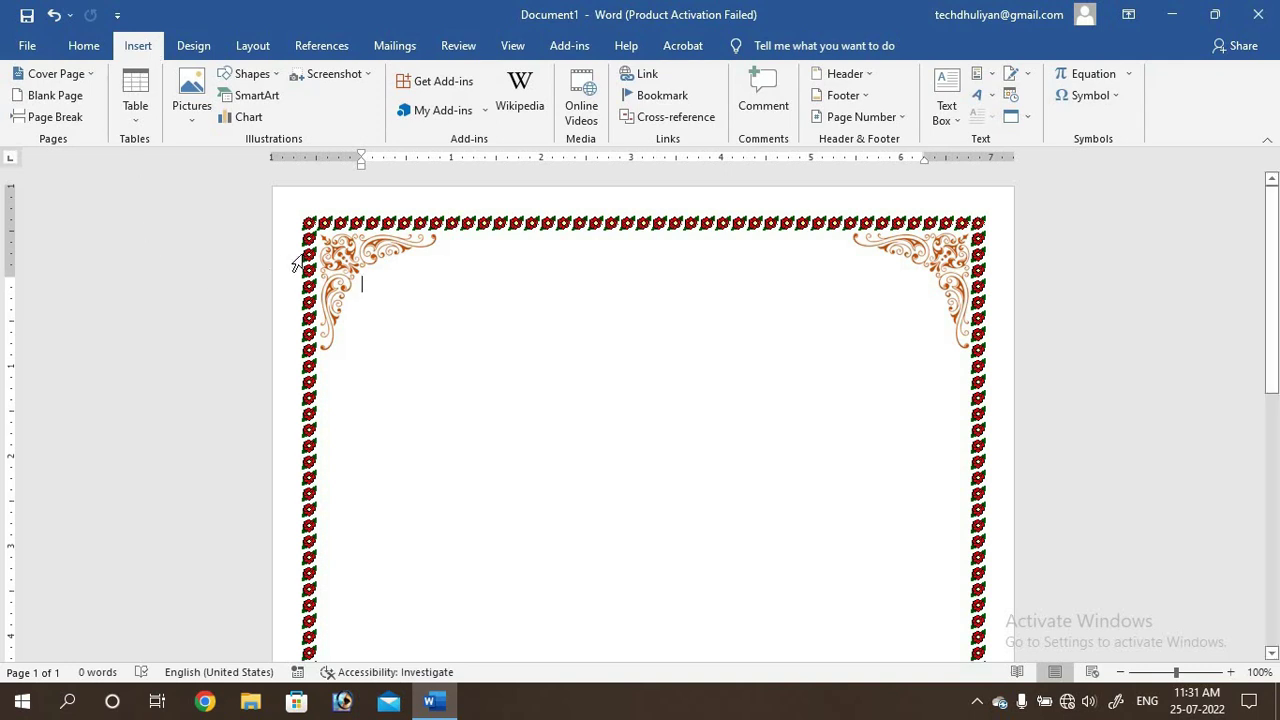
Step: Insert a WordArt box in the 'Fill: Black, Text color 1; Shadow' style
click(993, 101)
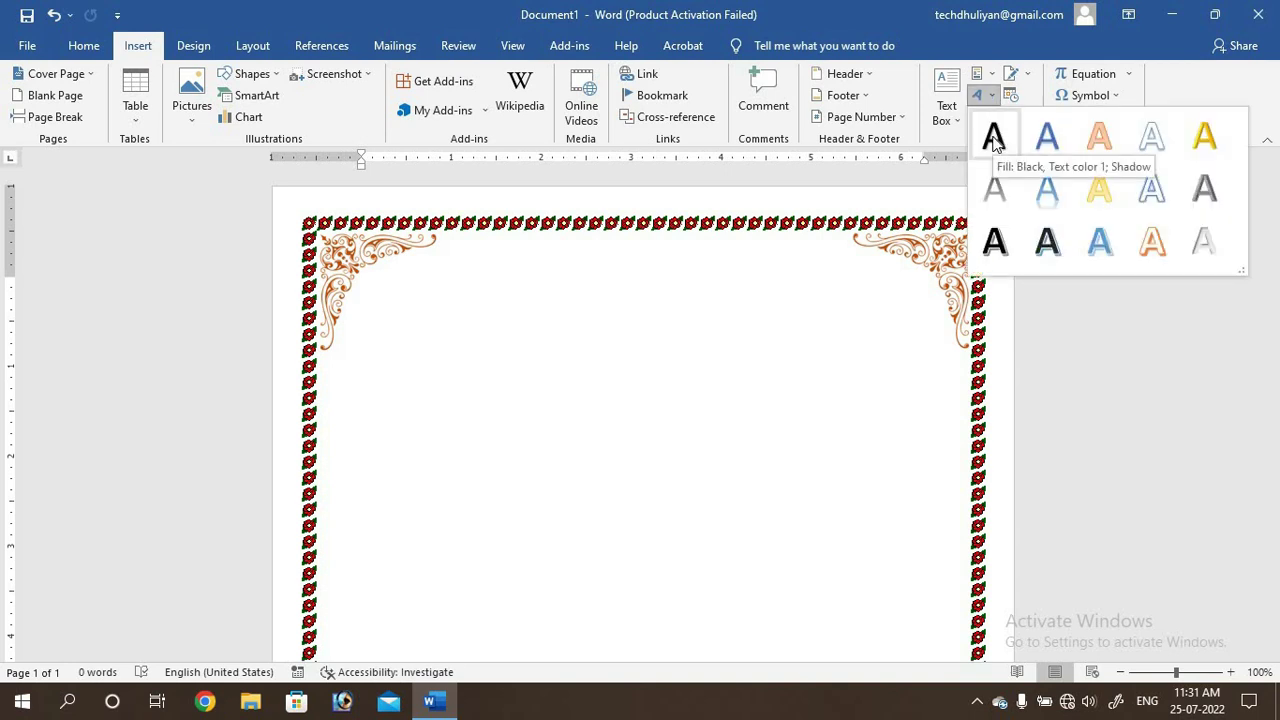
click(993, 138)
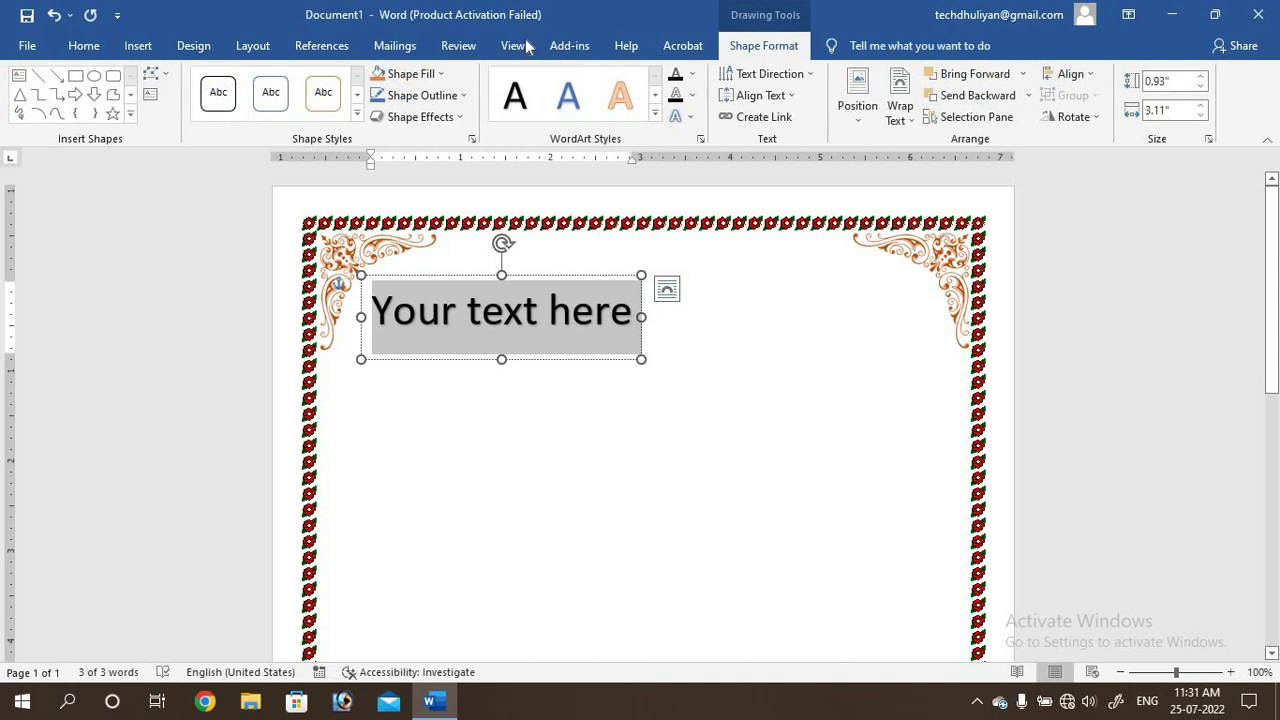
click(84, 46)
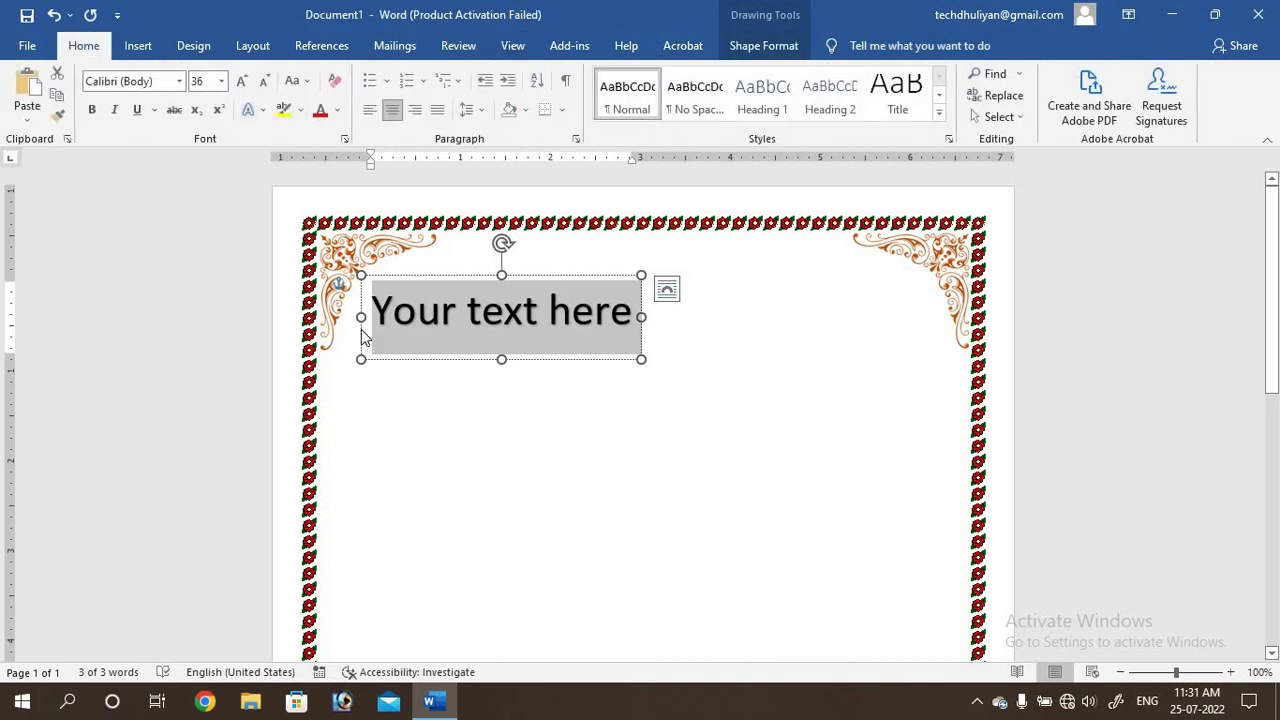
Step: Change the WordArt's font to SutonnyMJ so the text shows in Bengali script
click(180, 82)
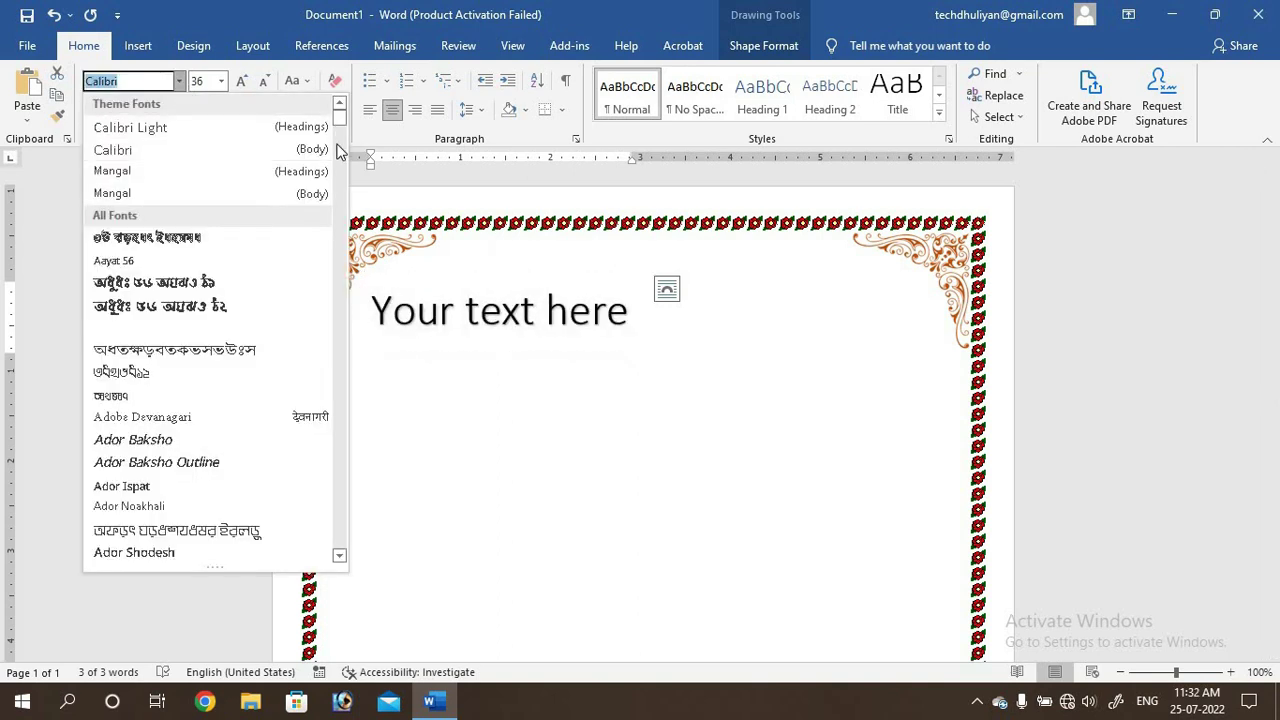
drag(340, 120, 341, 508)
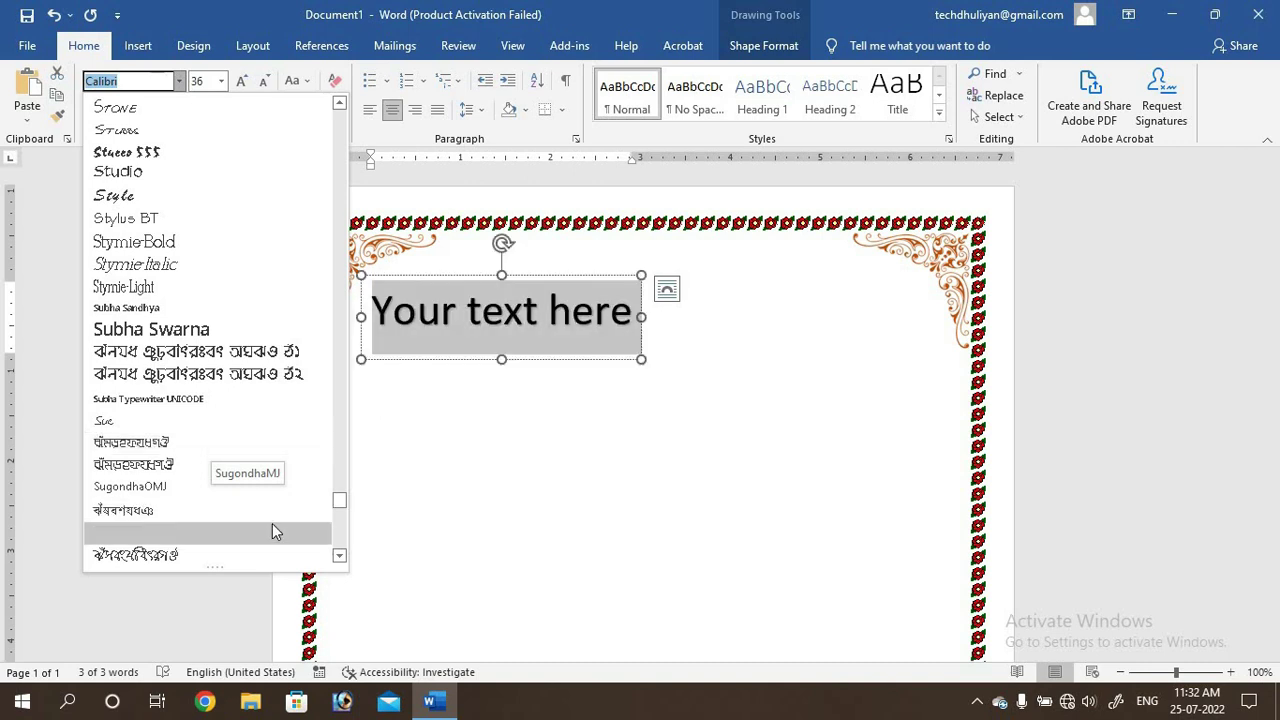
click(339, 558)
click(339, 558)
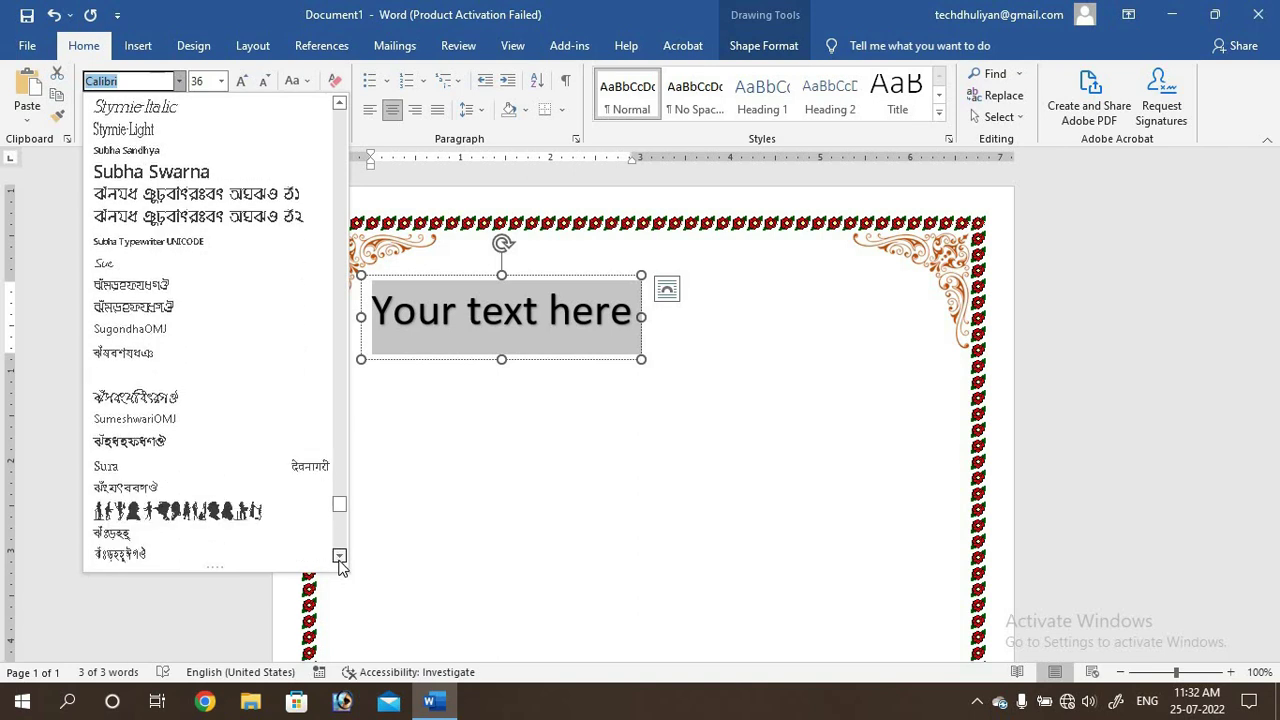
click(339, 558)
click(339, 558)
click(339, 558)
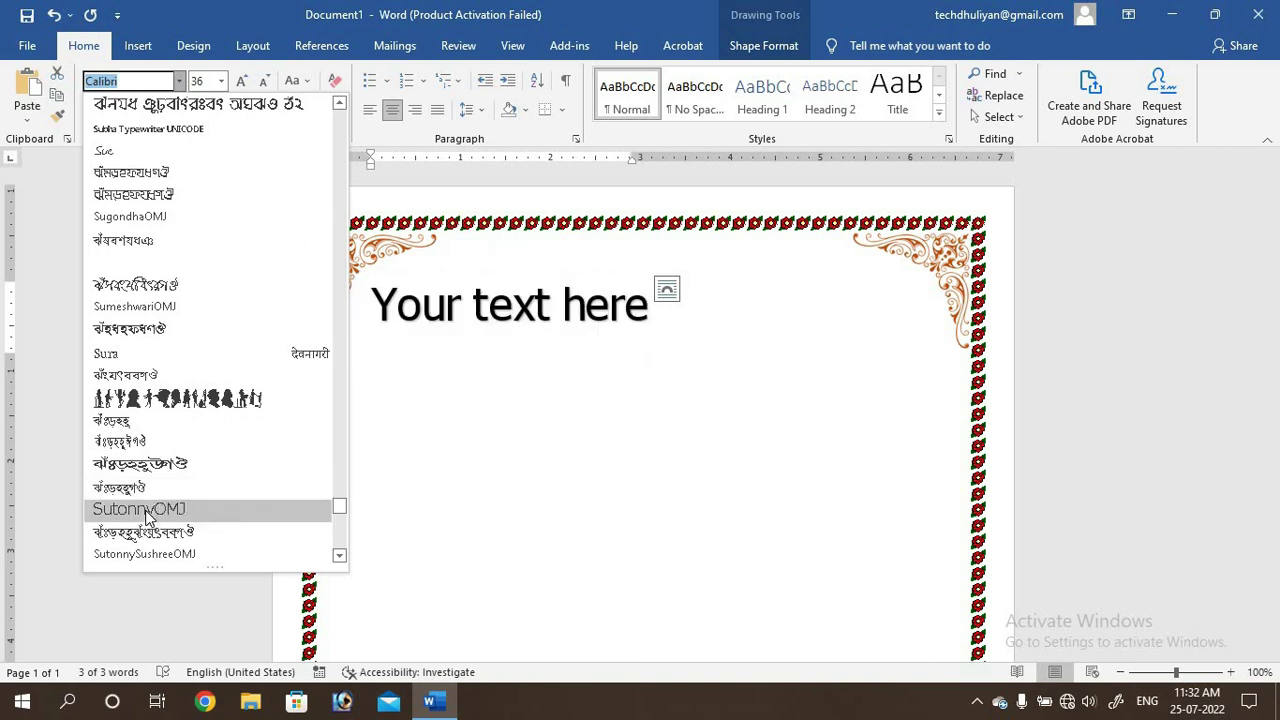
click(143, 489)
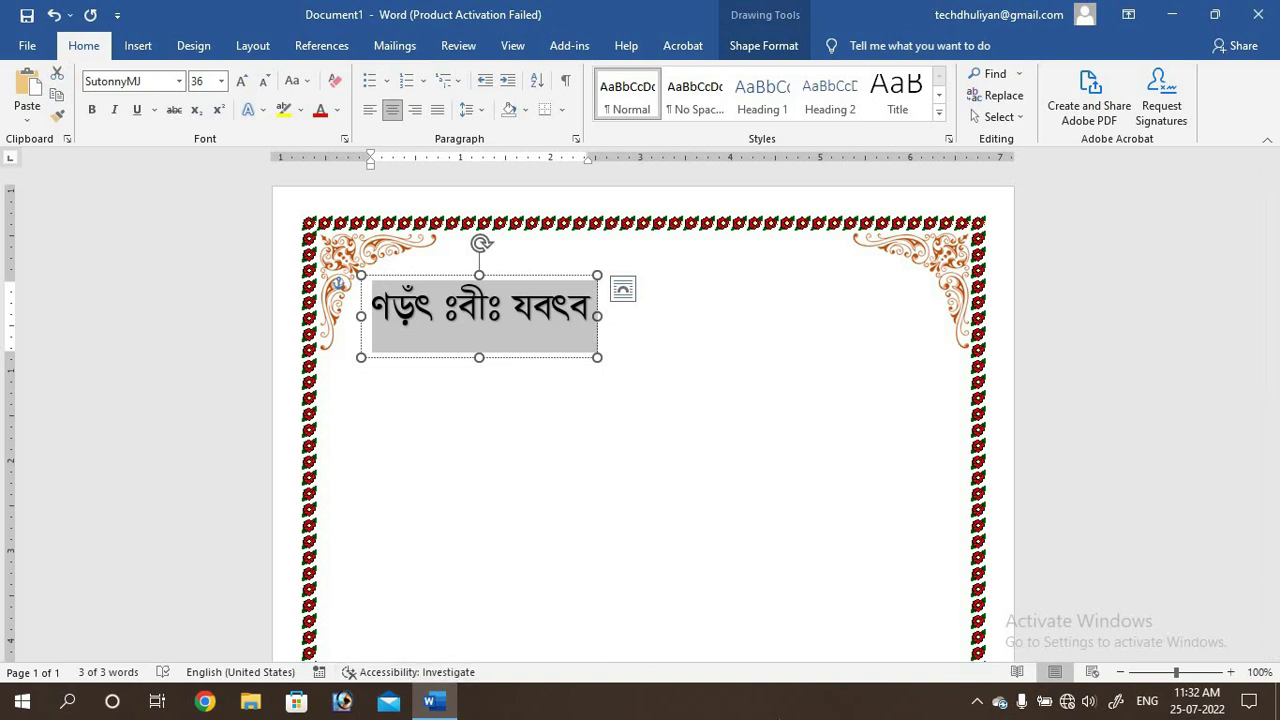
Step: Show the Bijoy keyboard as a topbar, select all WordArt text, and switch to Bijoy Classic
click(977, 701)
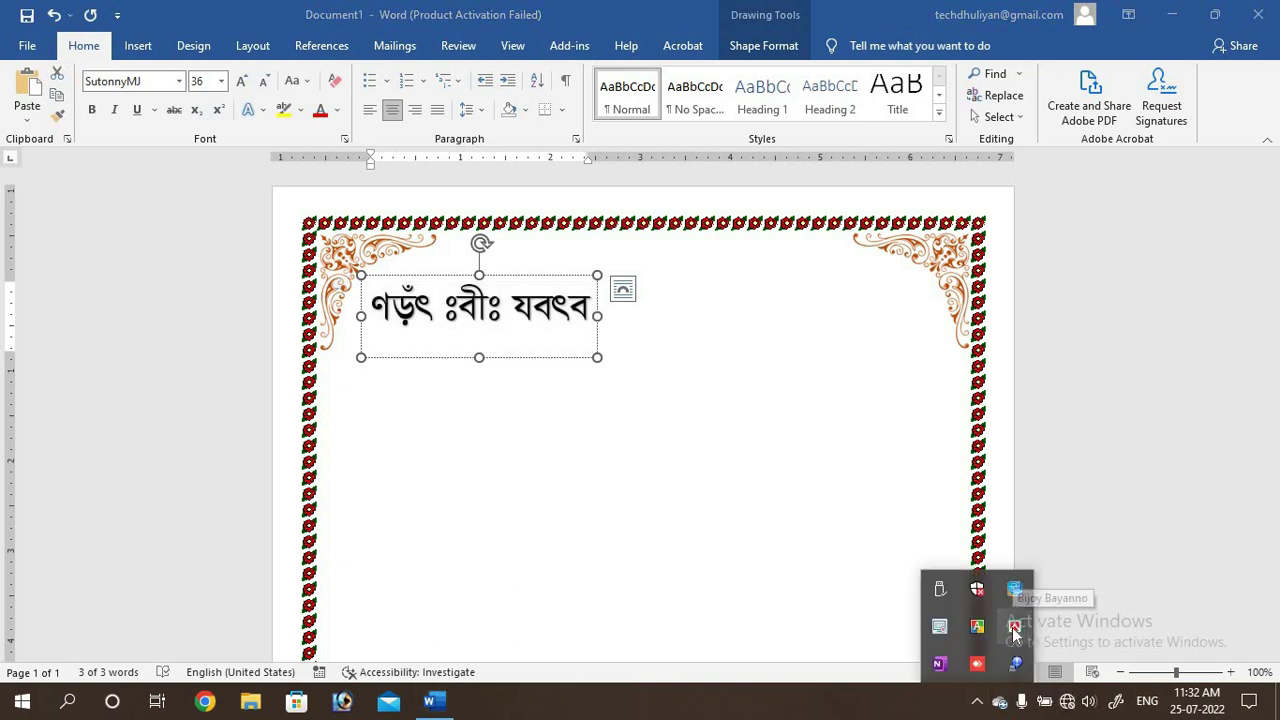
right_click(1014, 630)
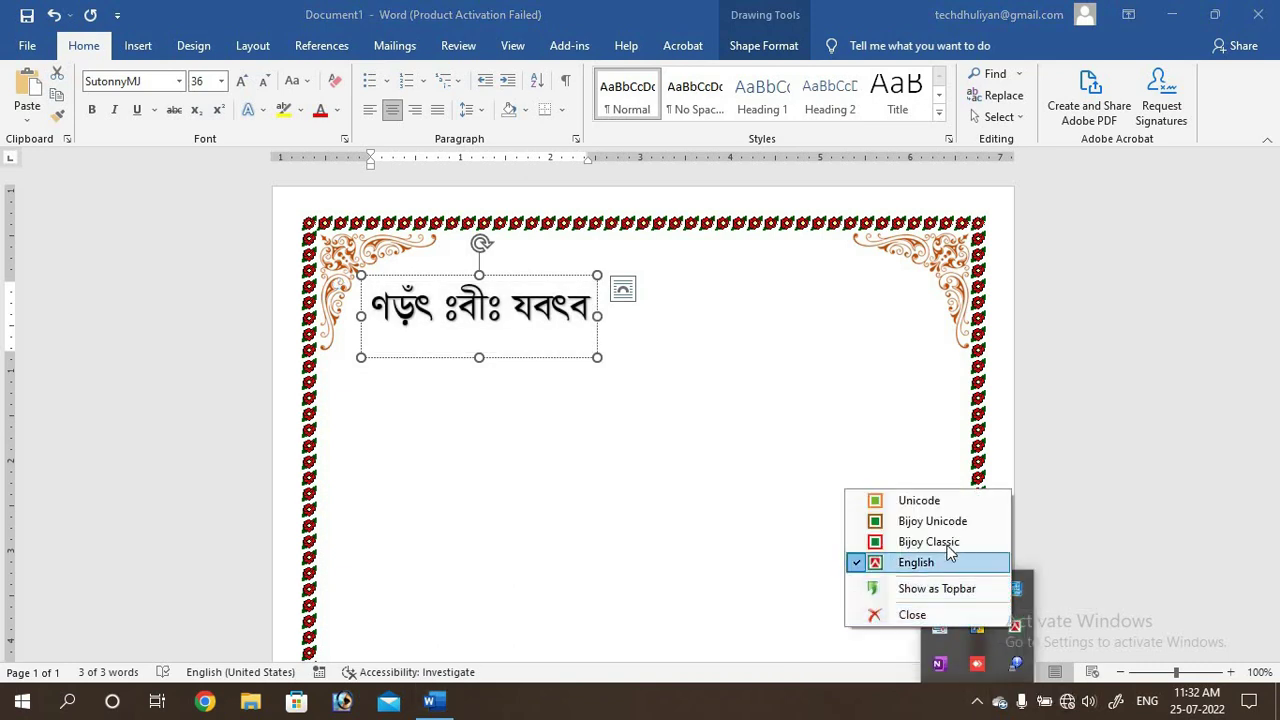
click(933, 590)
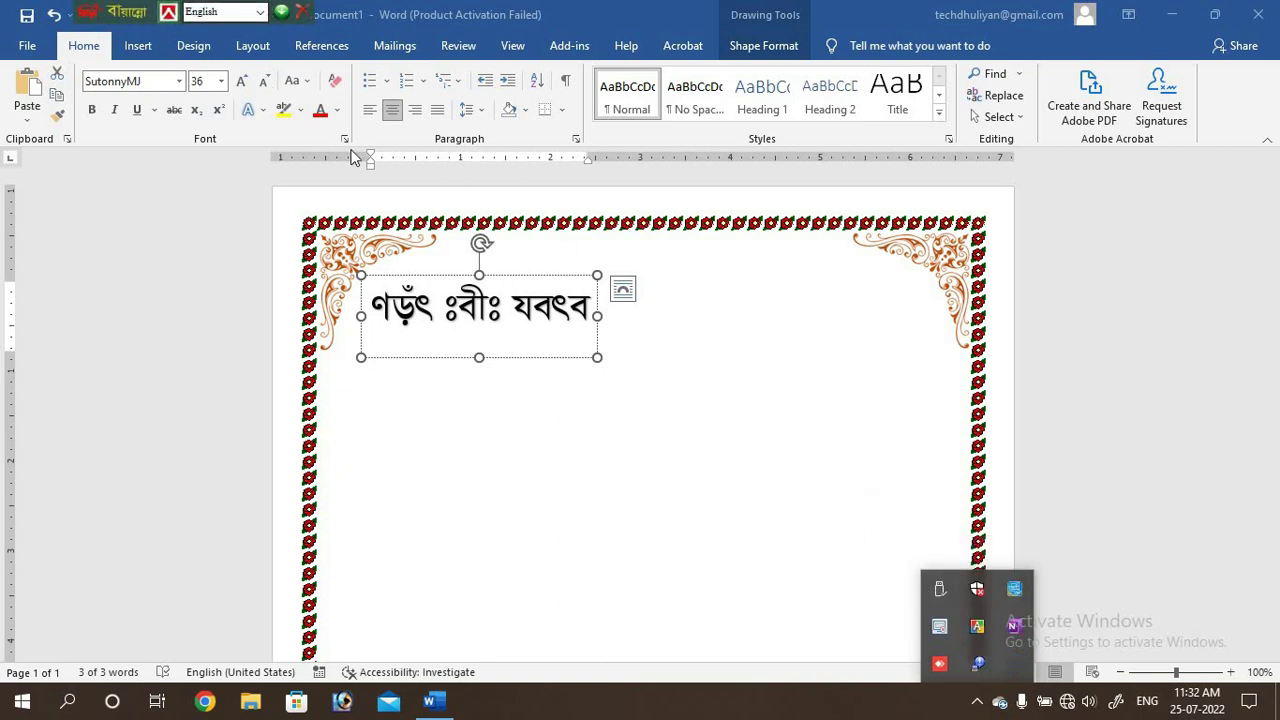
click(420, 317)
key(ctrl+a)
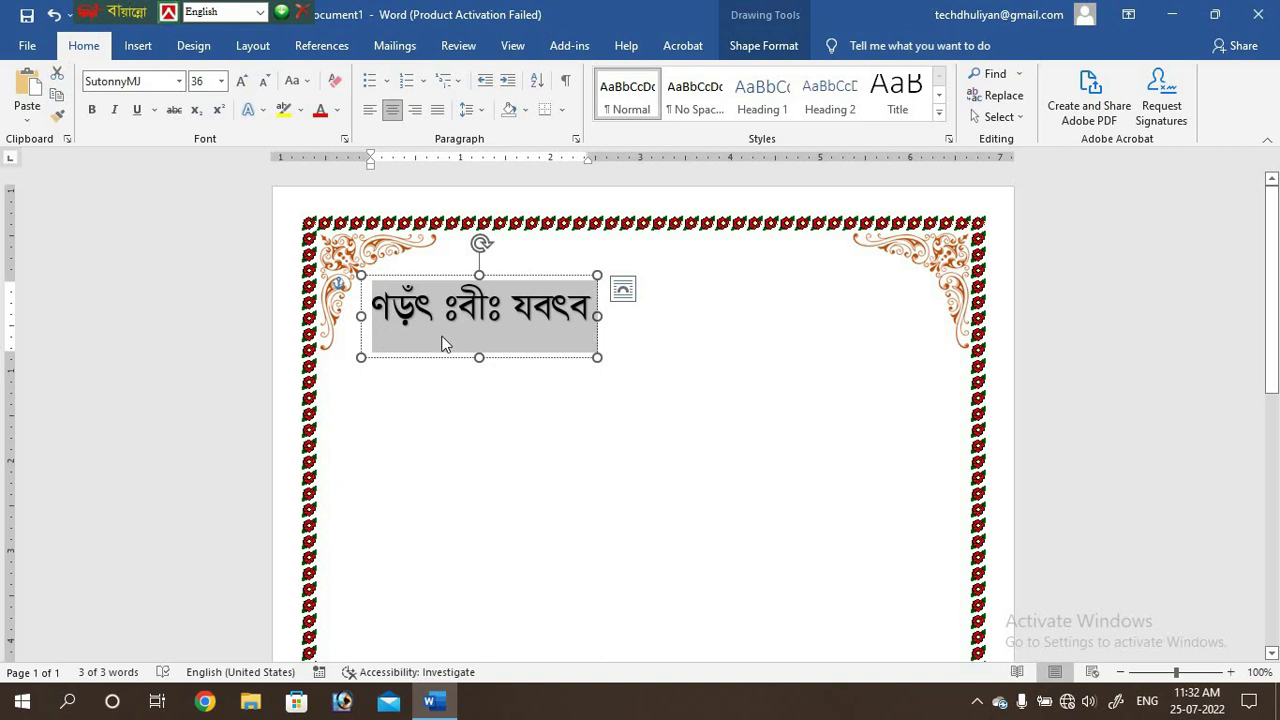
key(ctrl+alt+b)
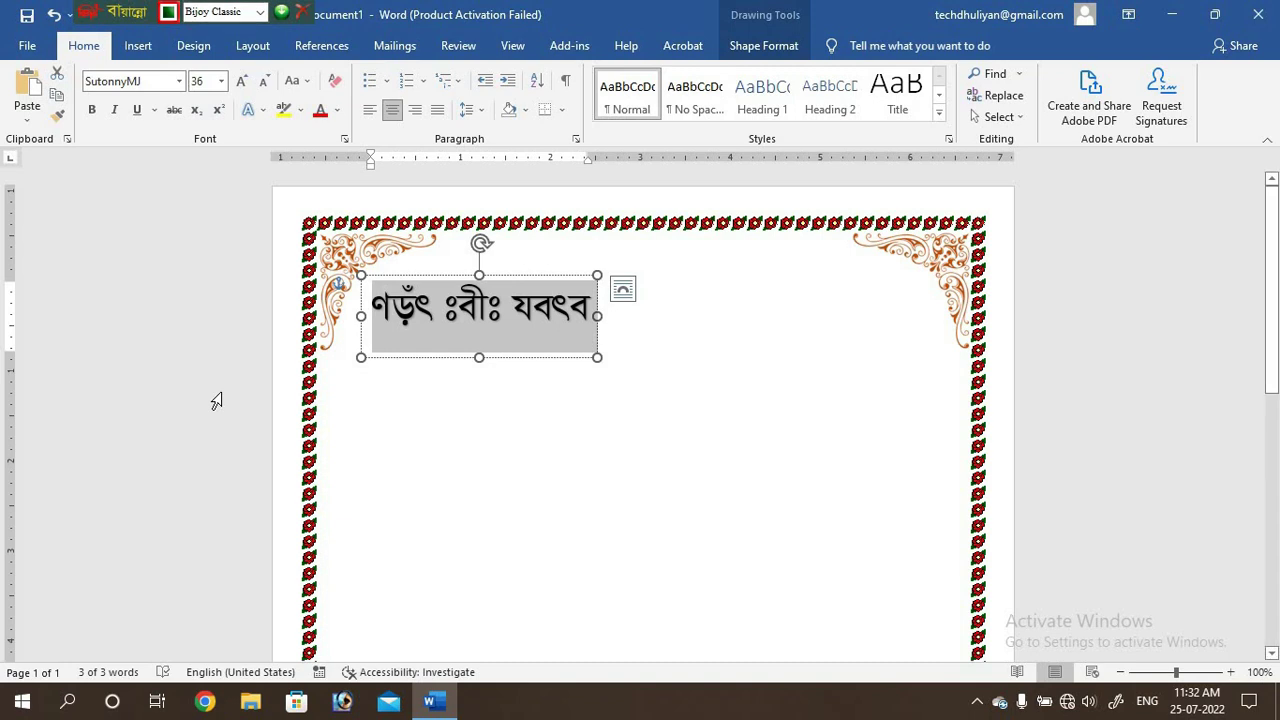
Step: Type the heading 'কাঞ্চনতলা জে.ডি.জে ইনস্টিটিউশন' in SutonnyMJ, correcting typos, then select the text box
text(jf)
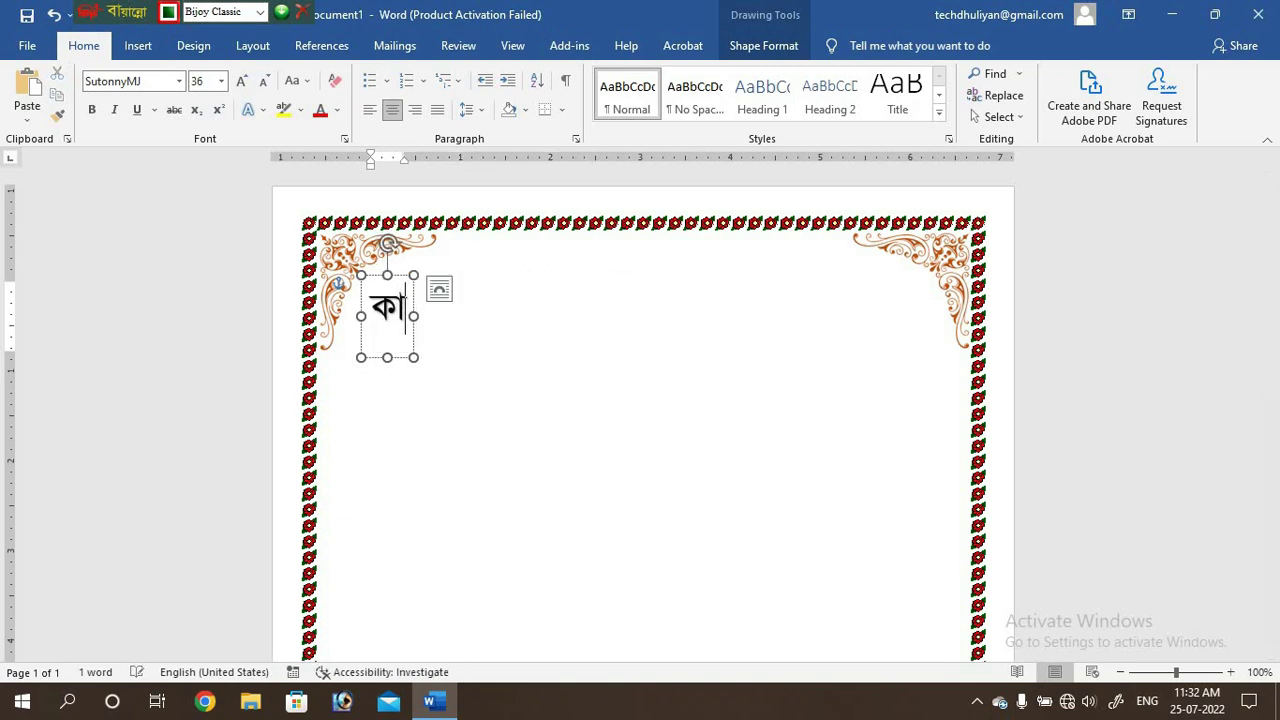
text(Ig)
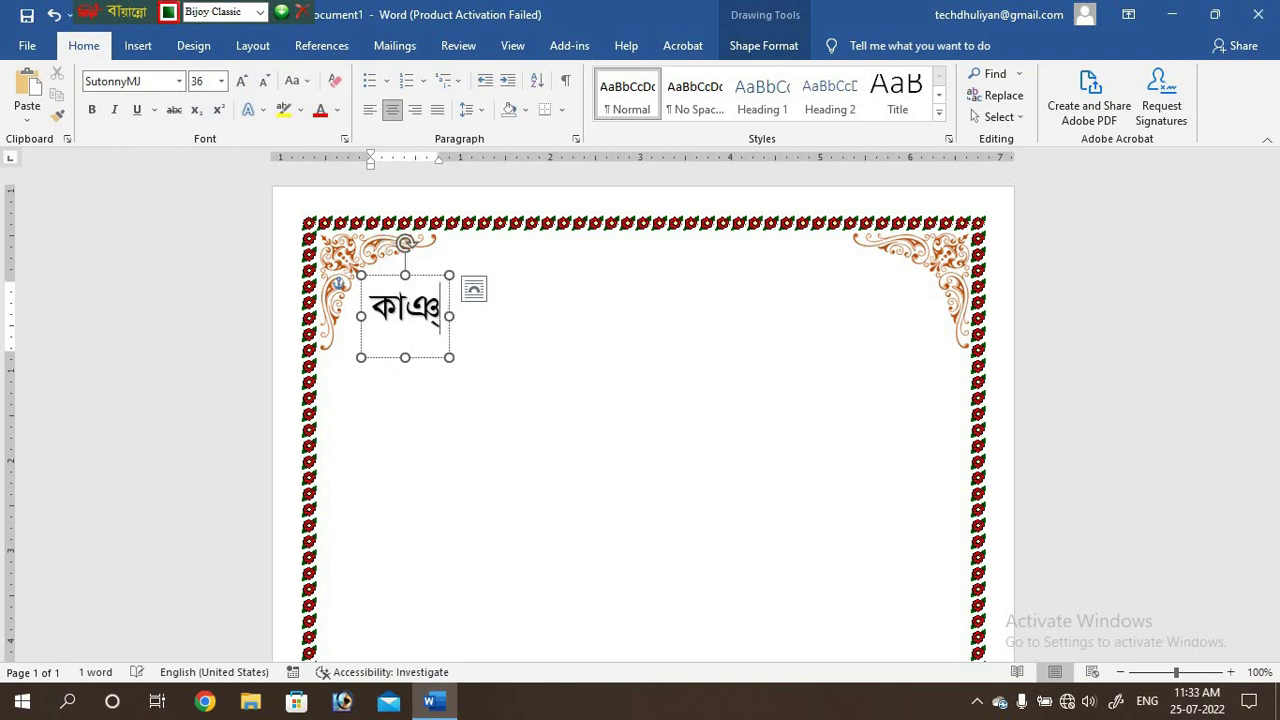
text(y)
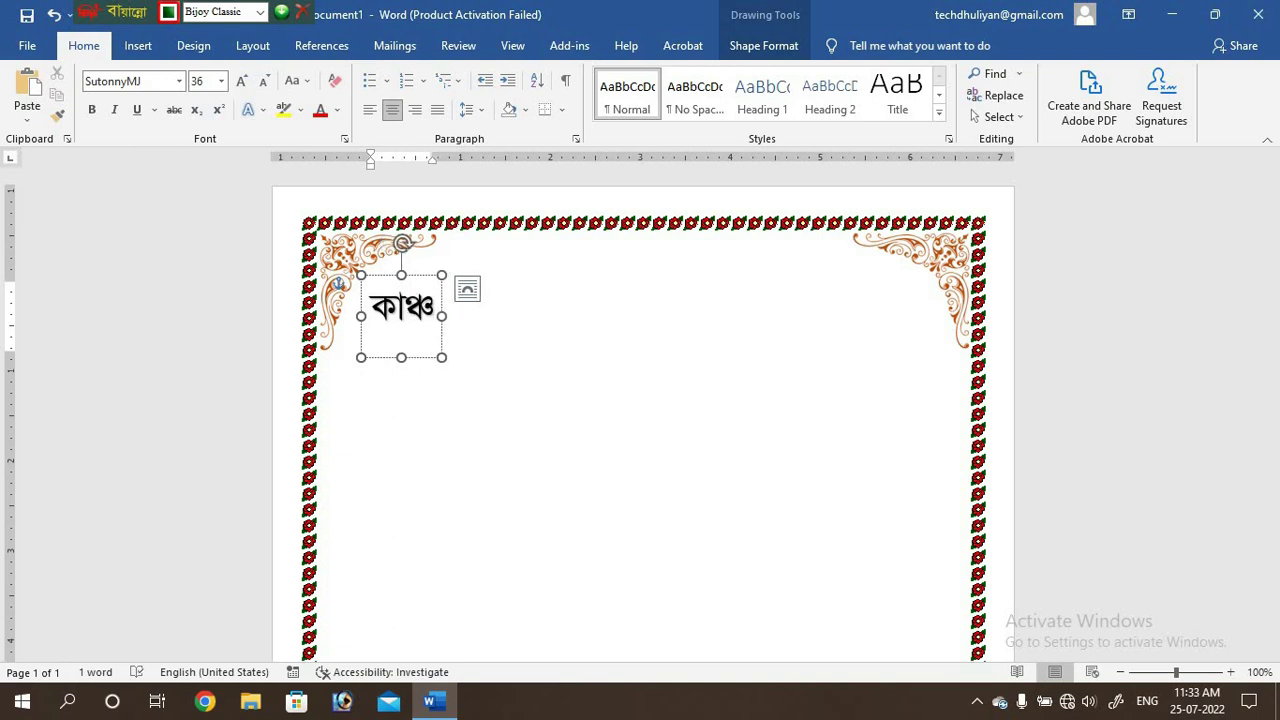
text(vkV)
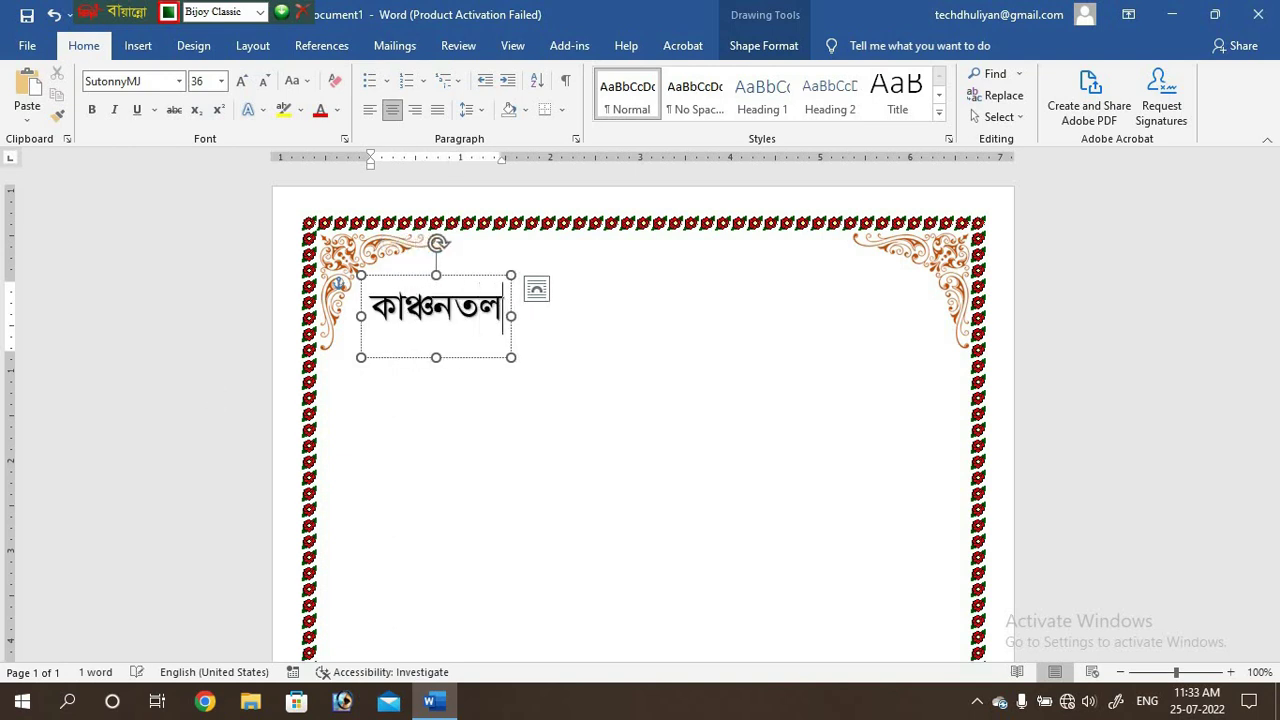
text(f)
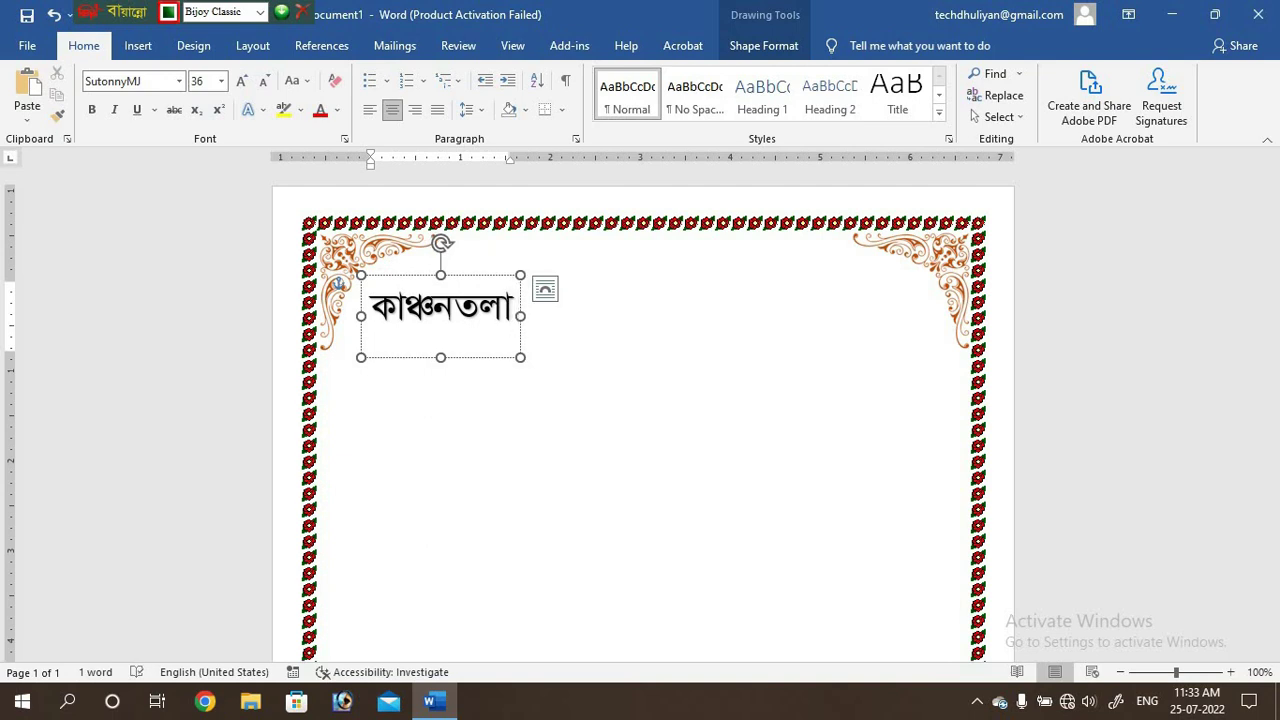
text( cu)
text(.)
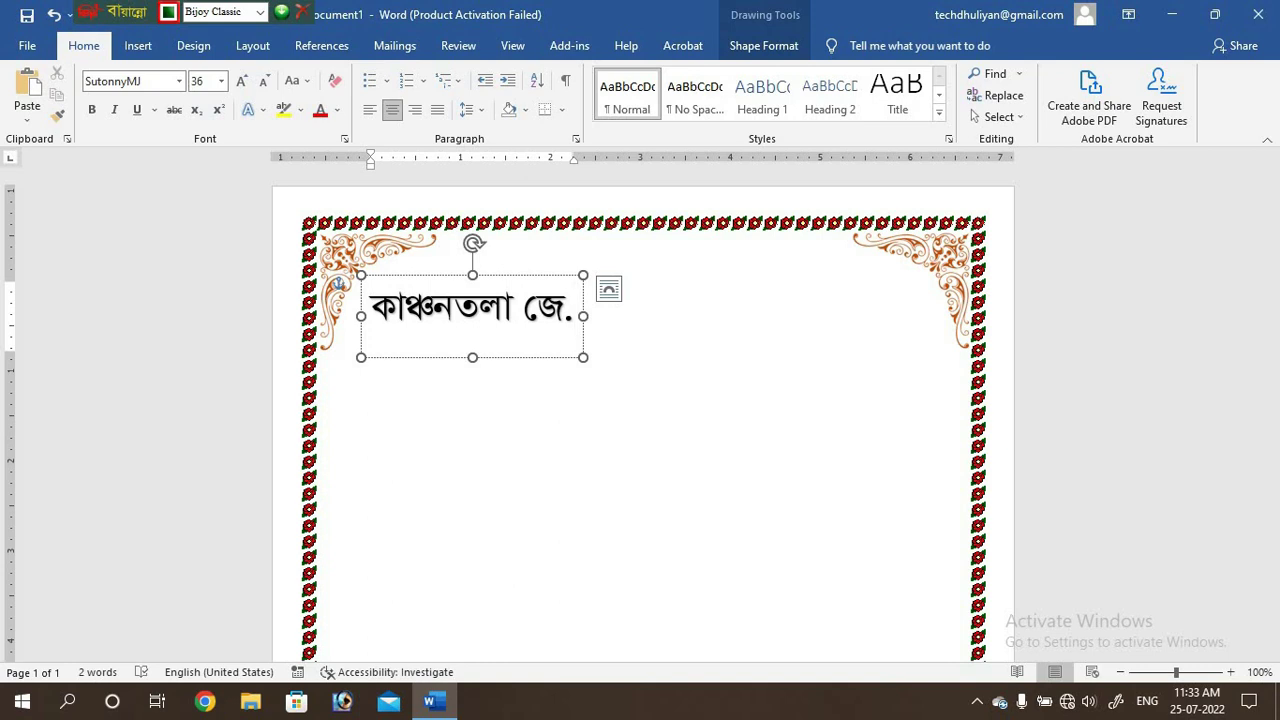
text(de)
text(.)
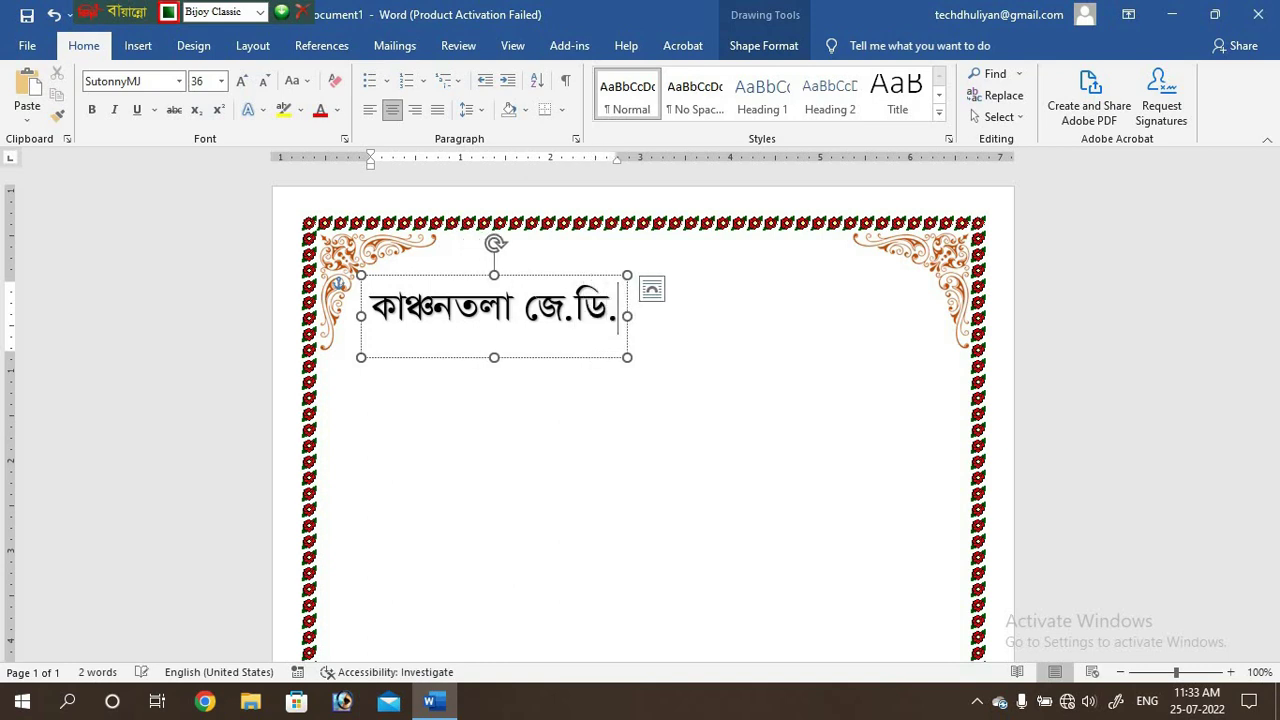
text(ci)
key(BackSpace)
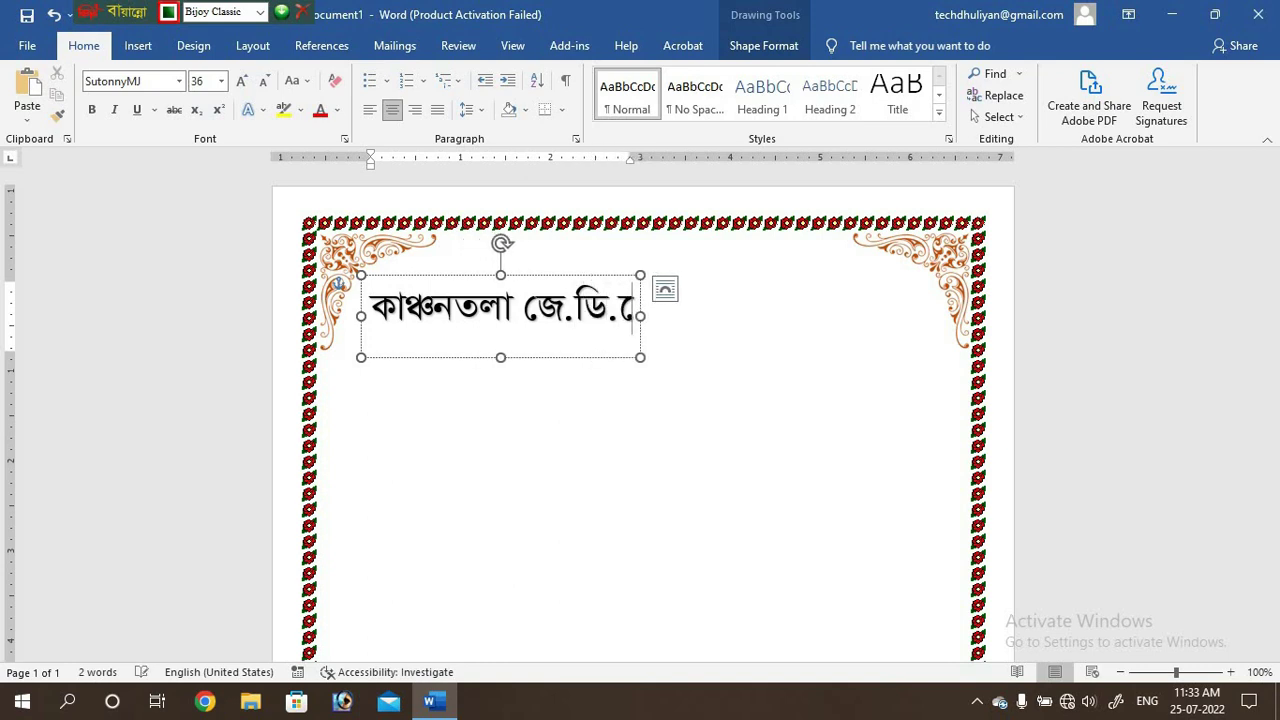
text(u)
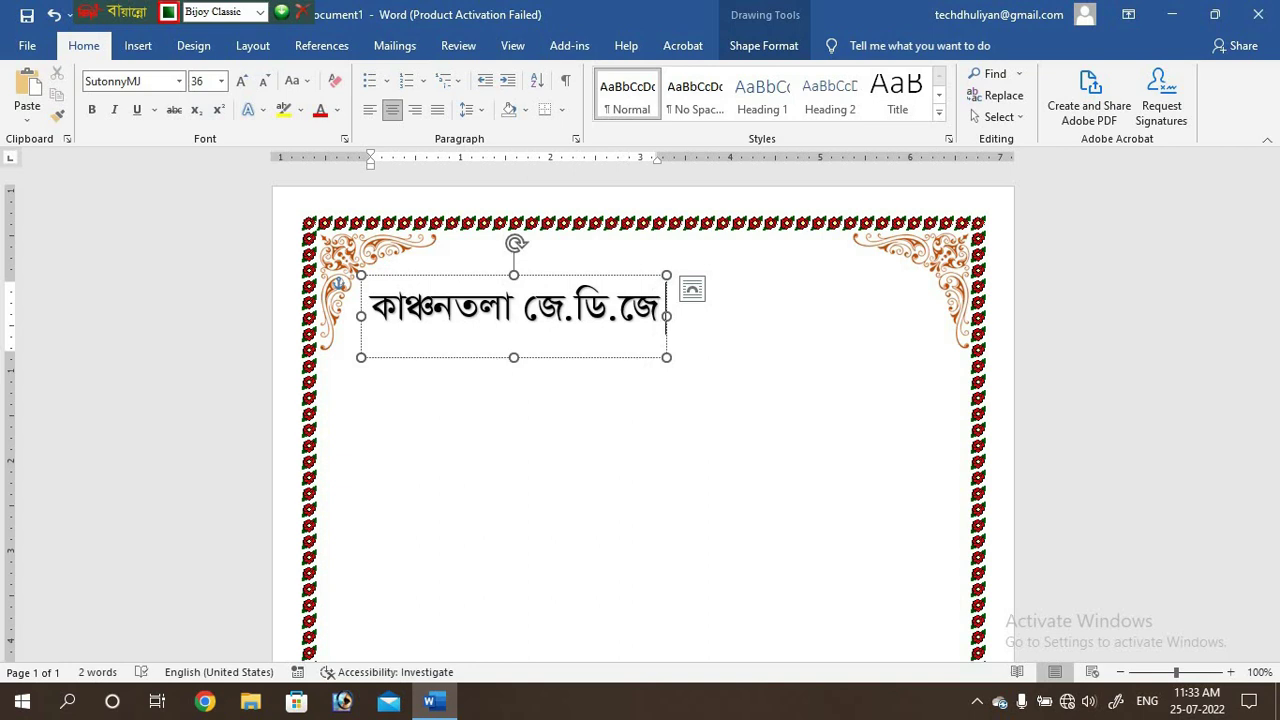
text( gdn)
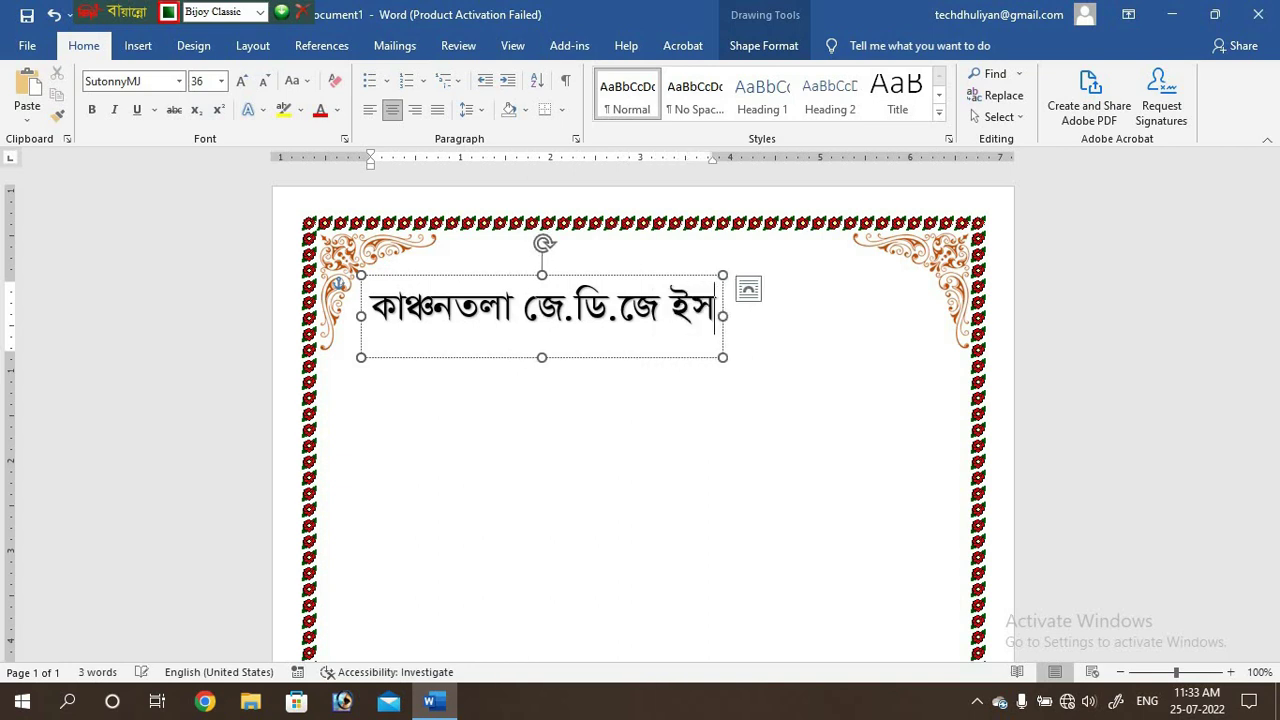
key(BackSpace)
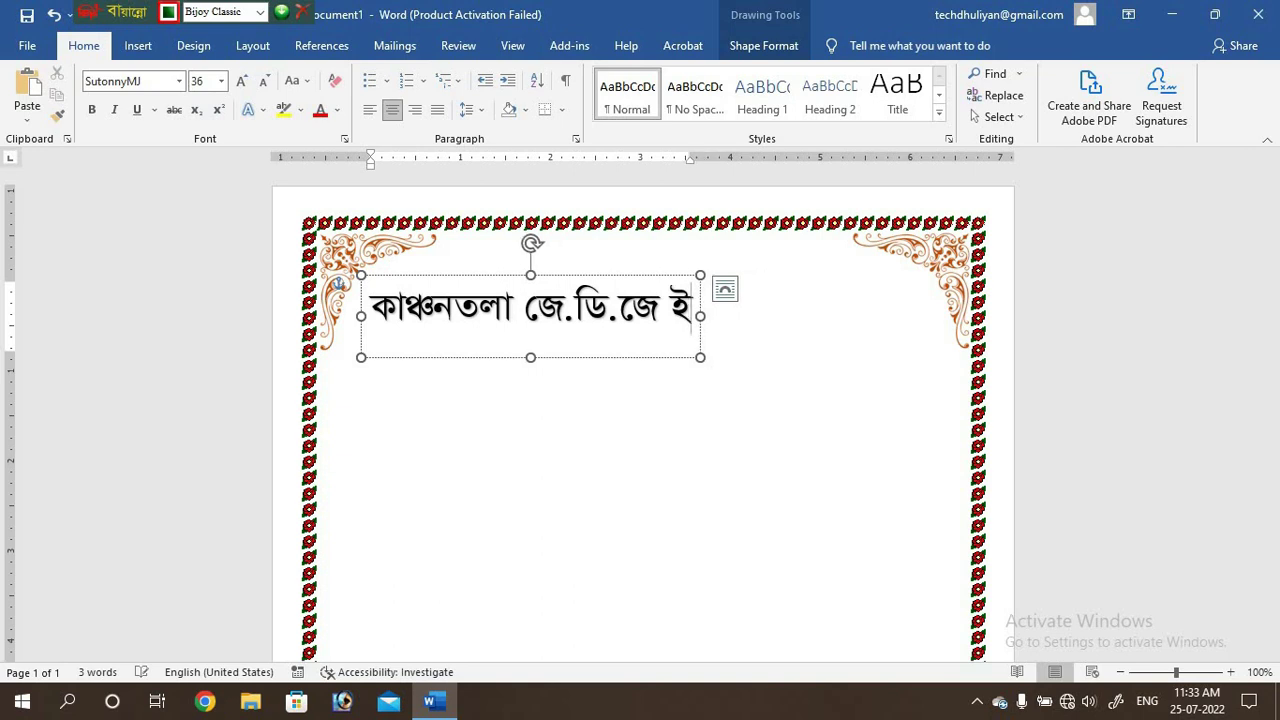
text(v)
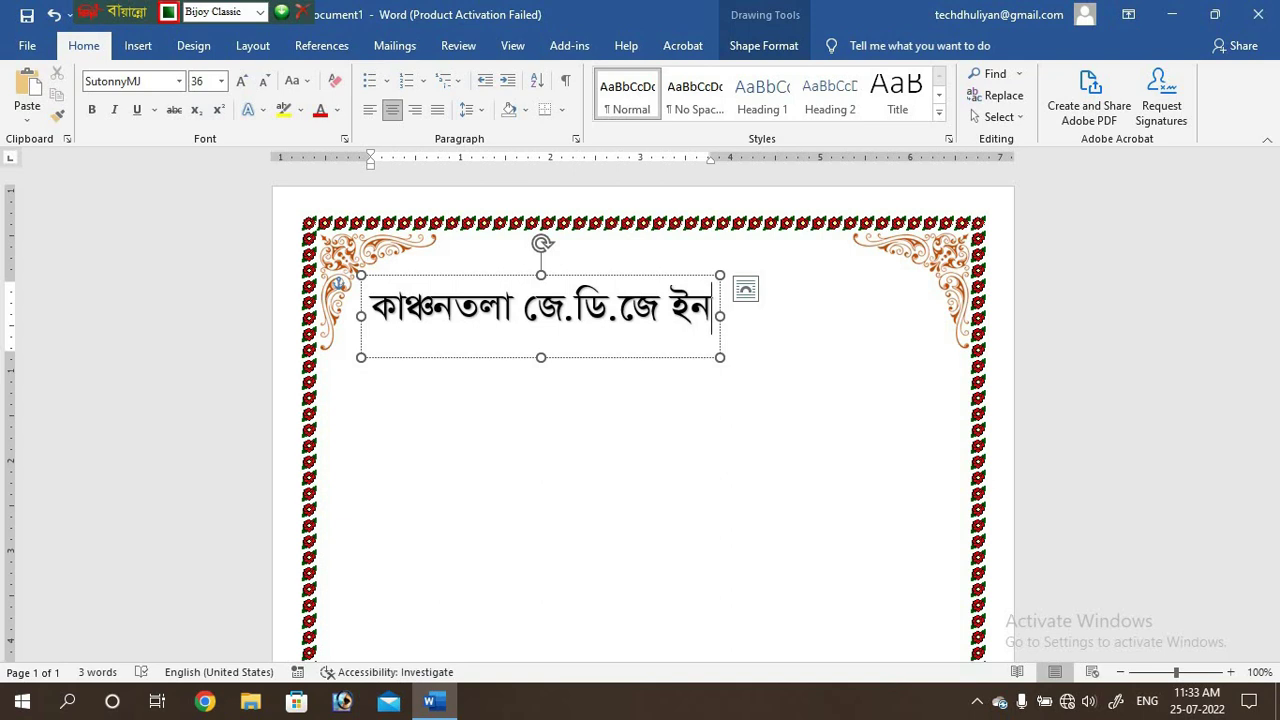
text(f)
key(BackSpace)
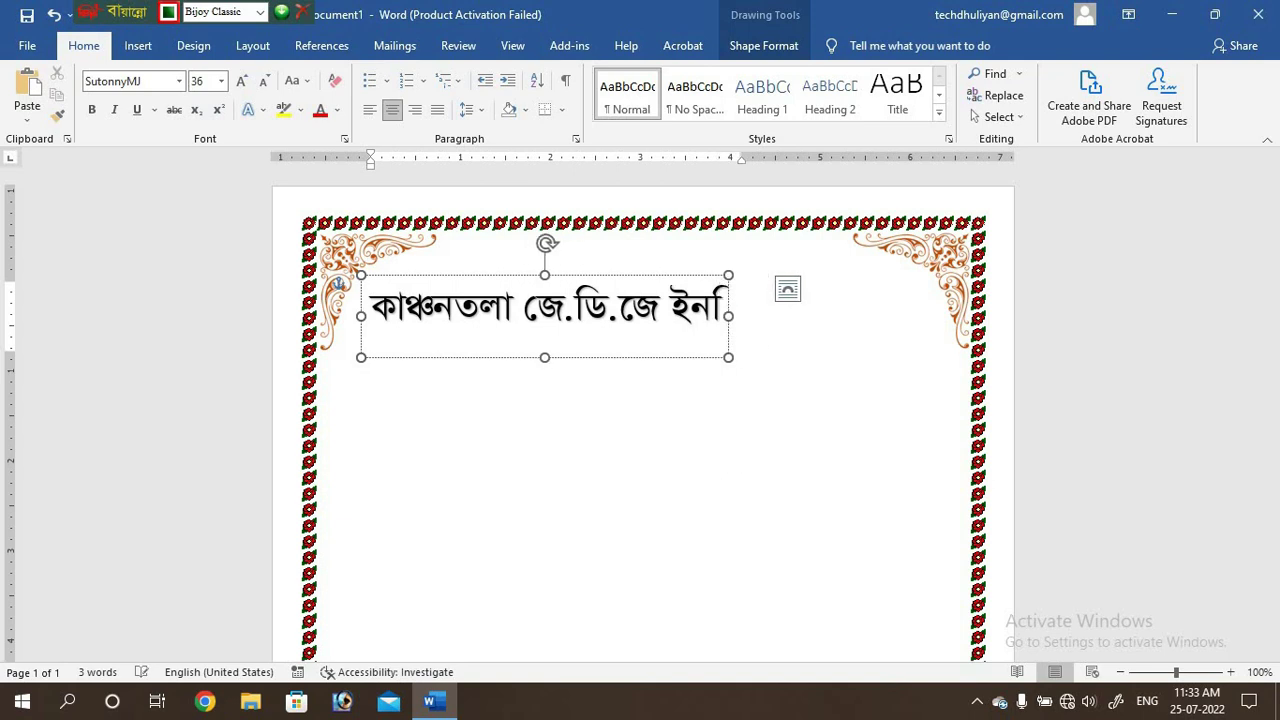
text(dngt)
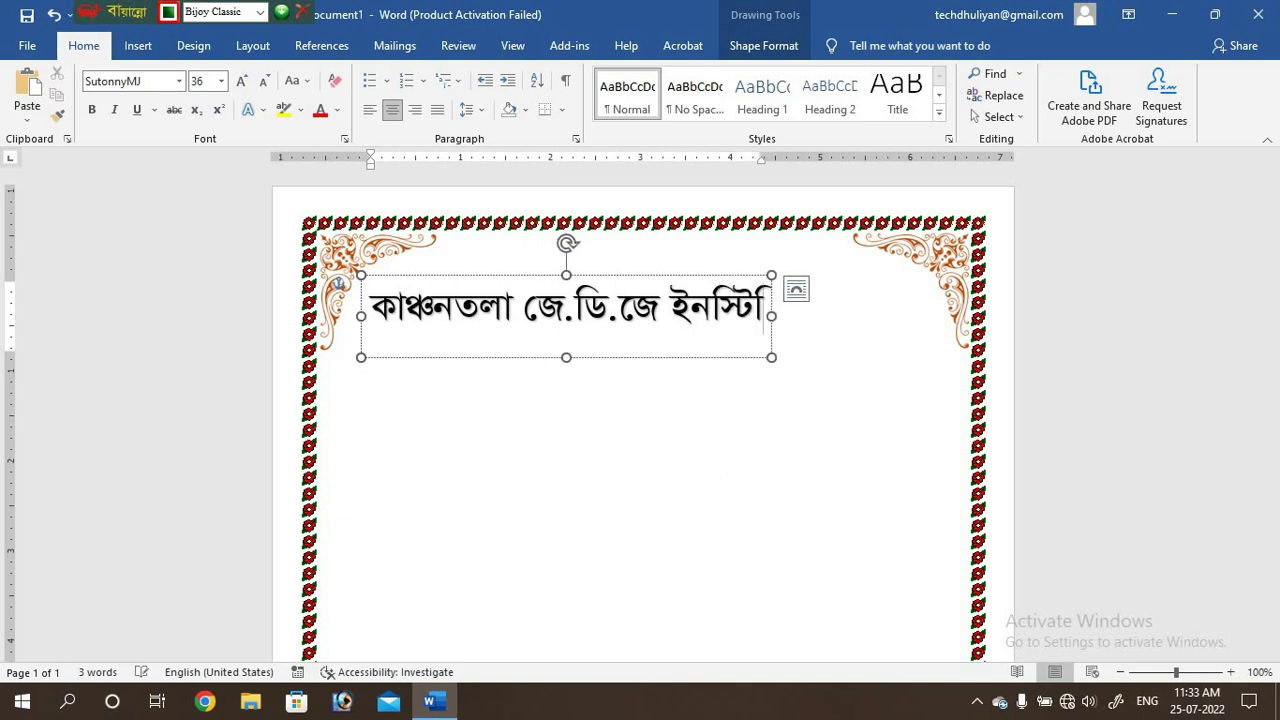
text(dtgs)
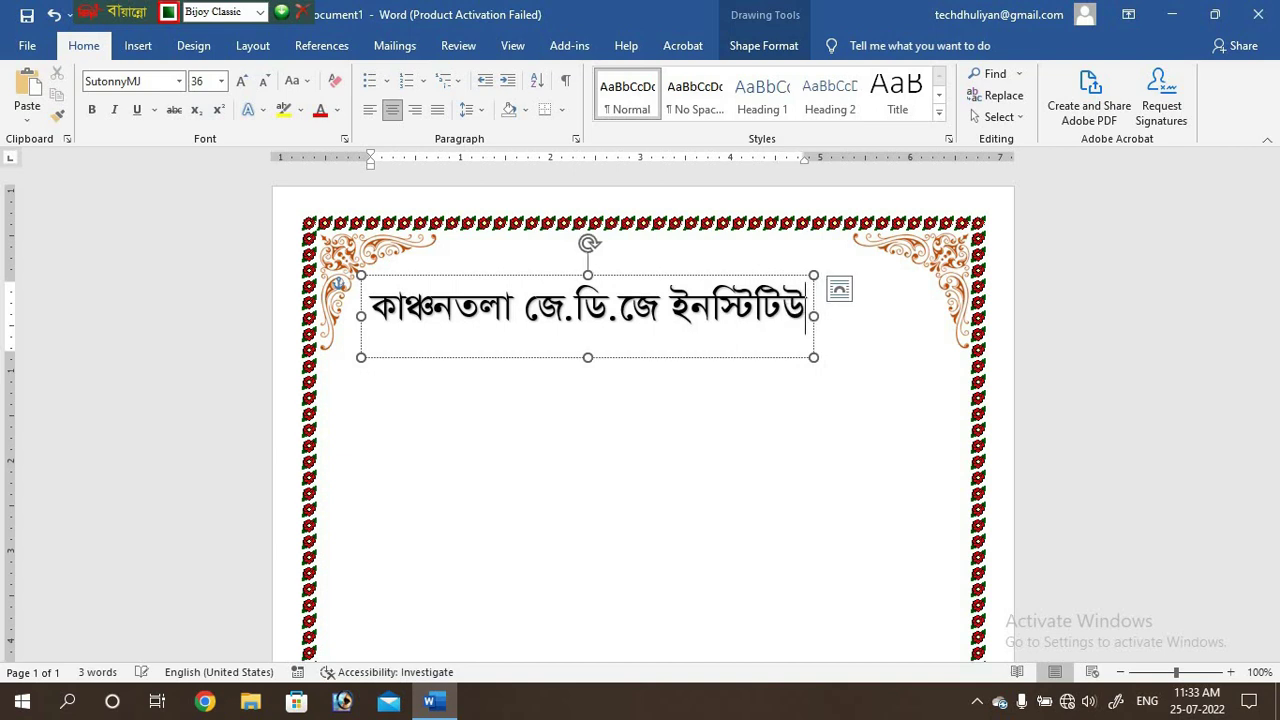
text(b)
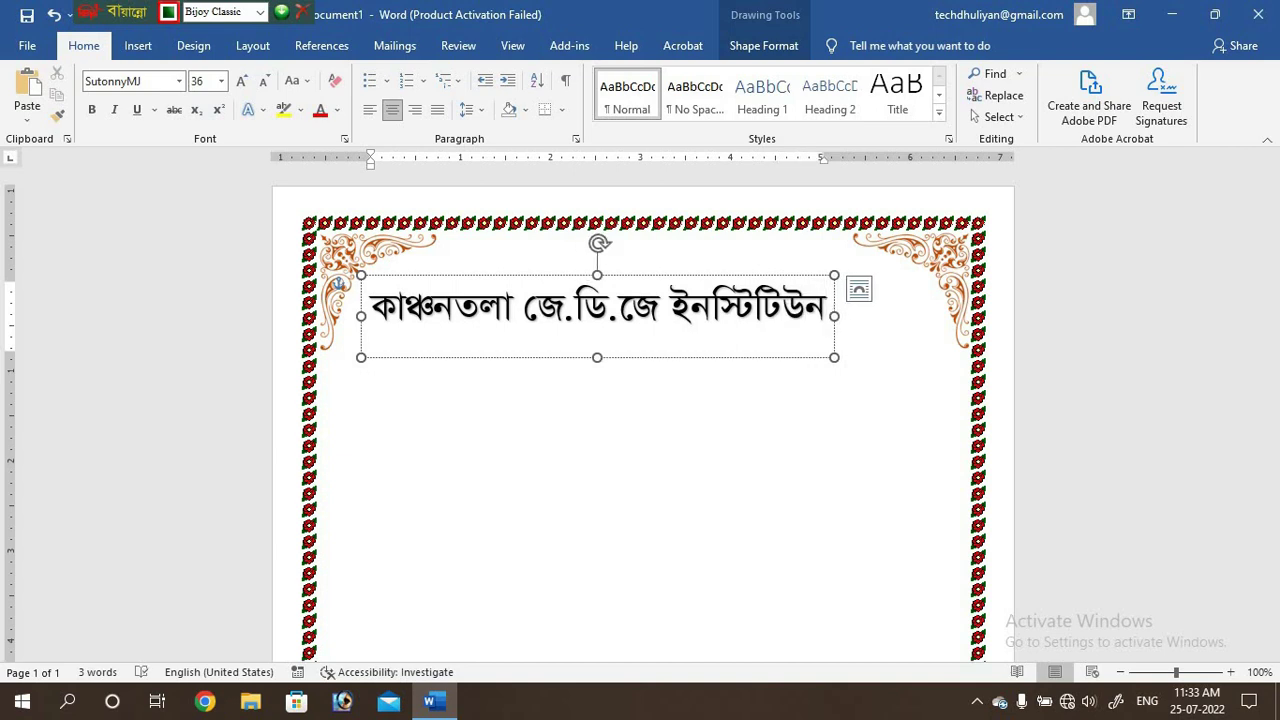
key(BackSpace)
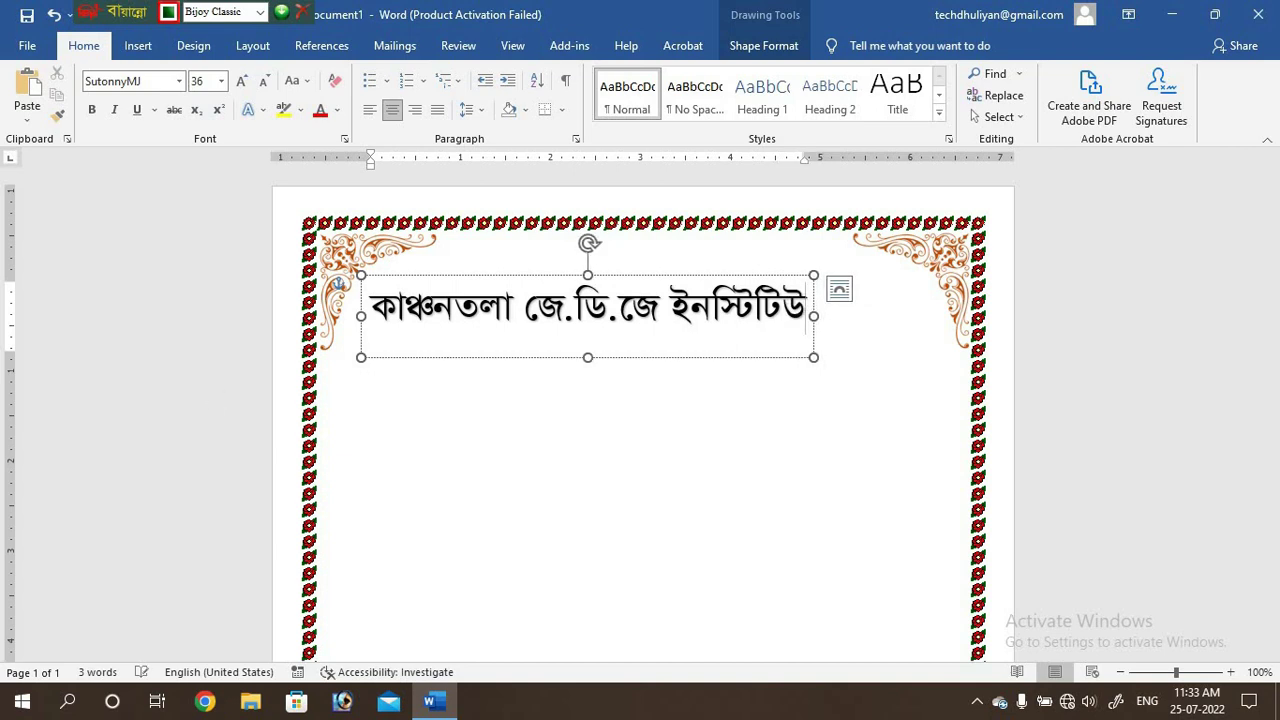
text(Mb)
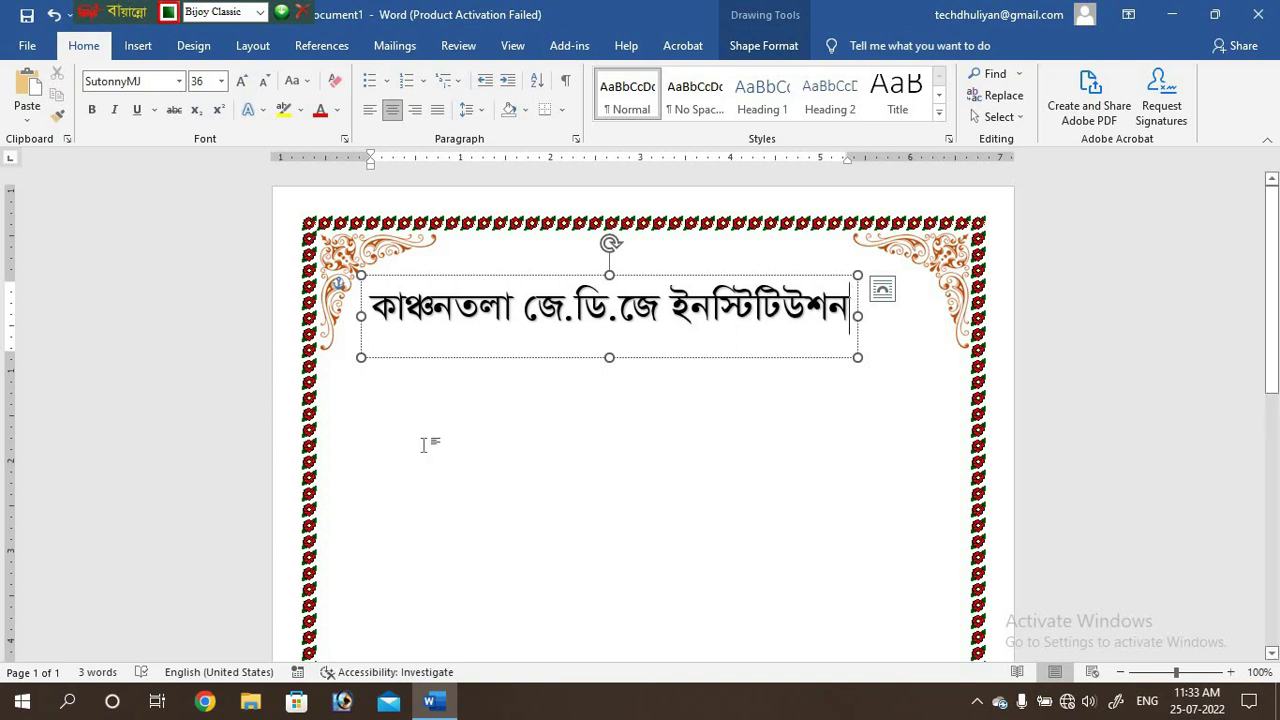
click(414, 358)
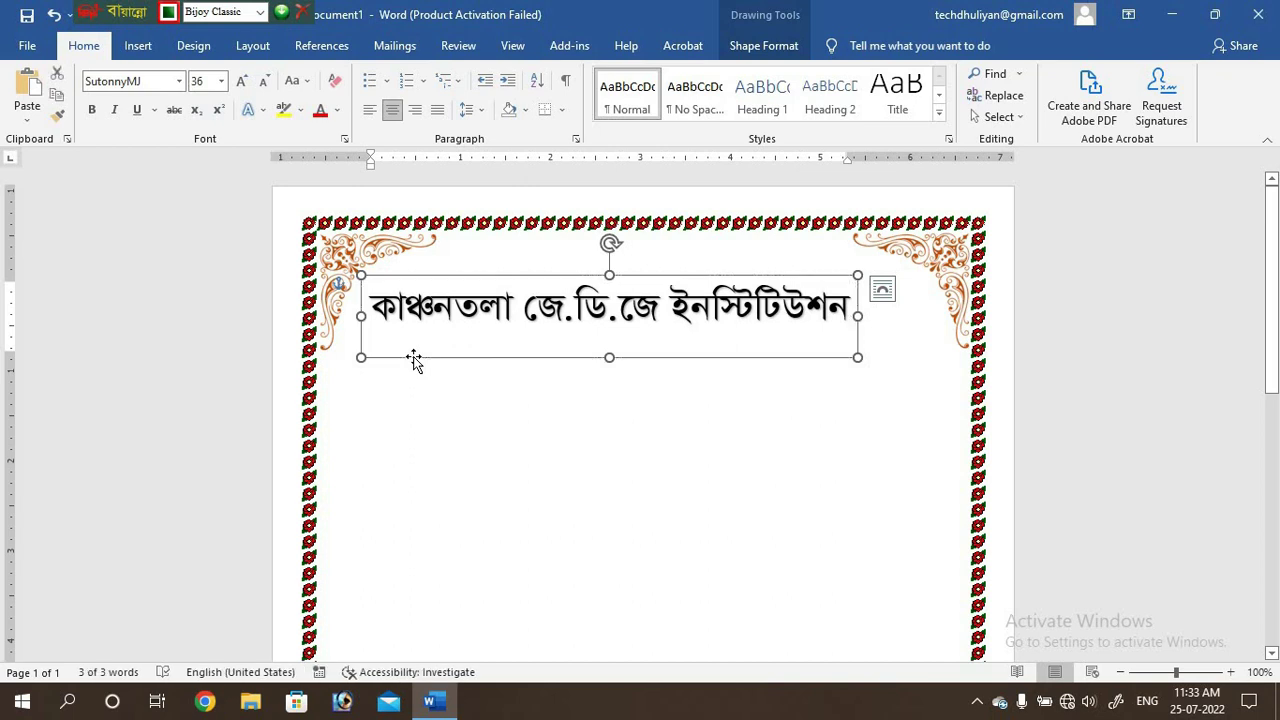
Step: Apply the Arch text transform from Shape Format's Text Effects to the Bengali title
click(786, 53)
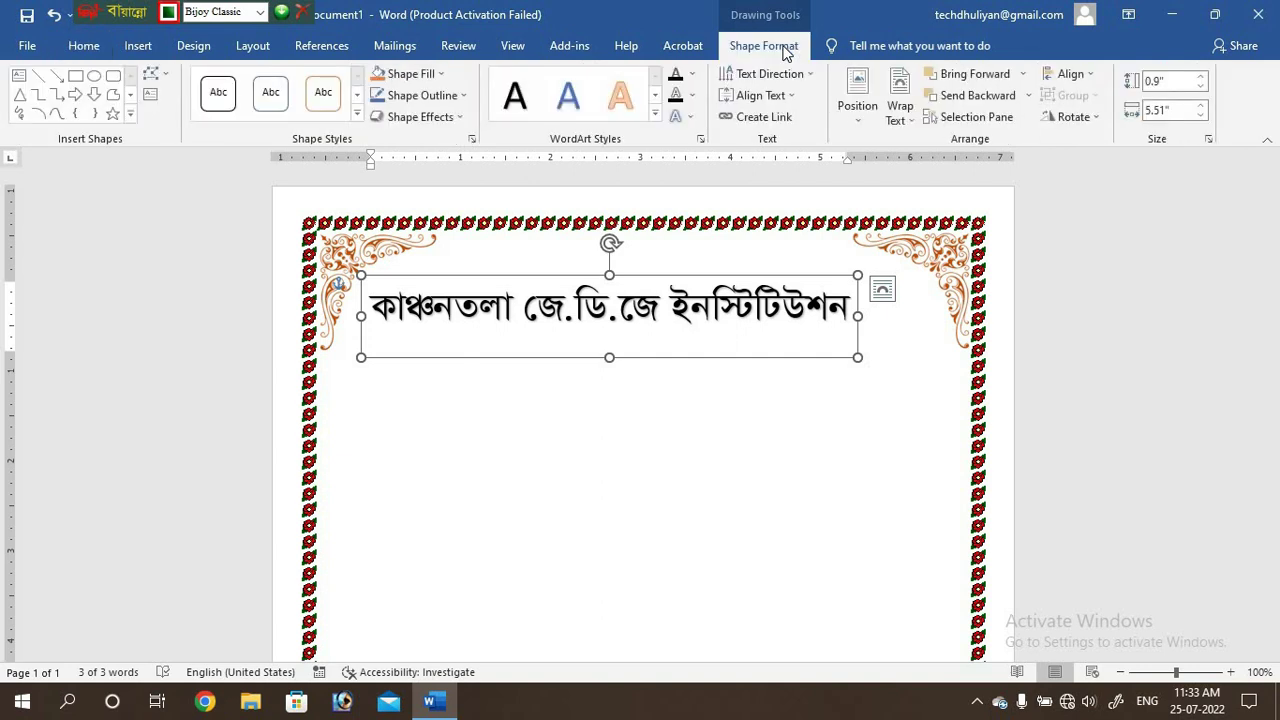
click(688, 119)
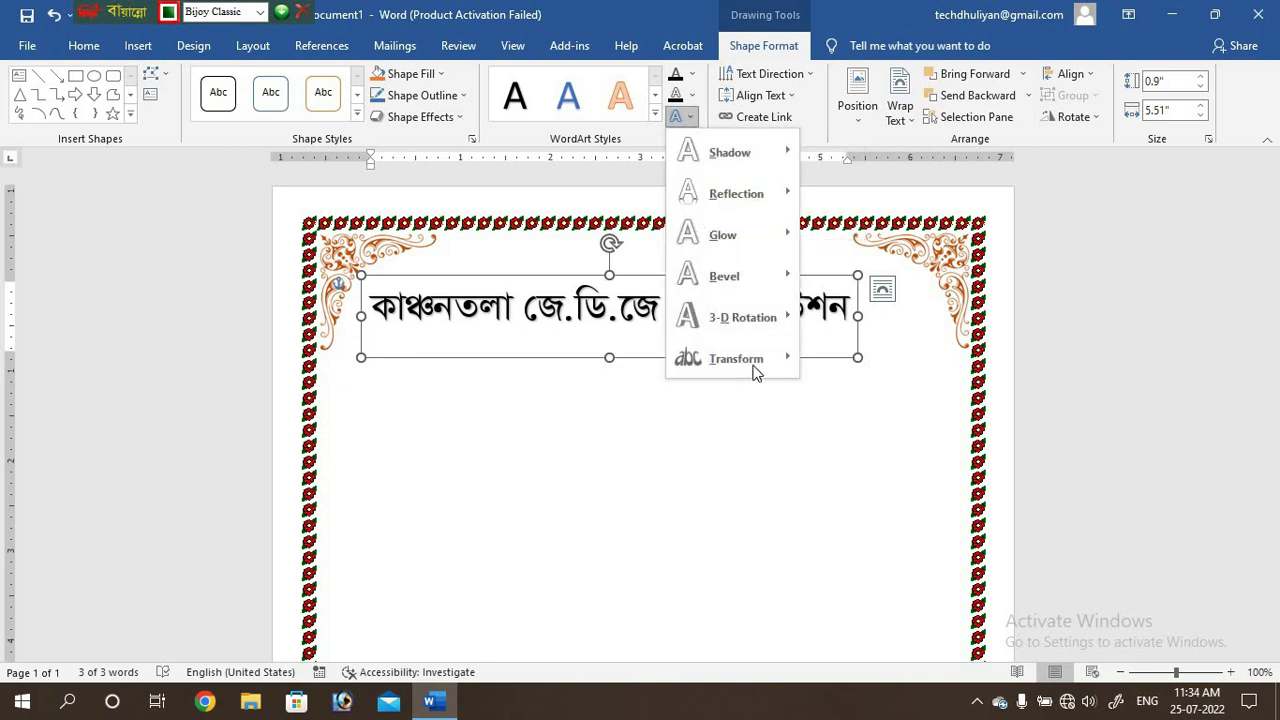
mouse_move(762, 370)
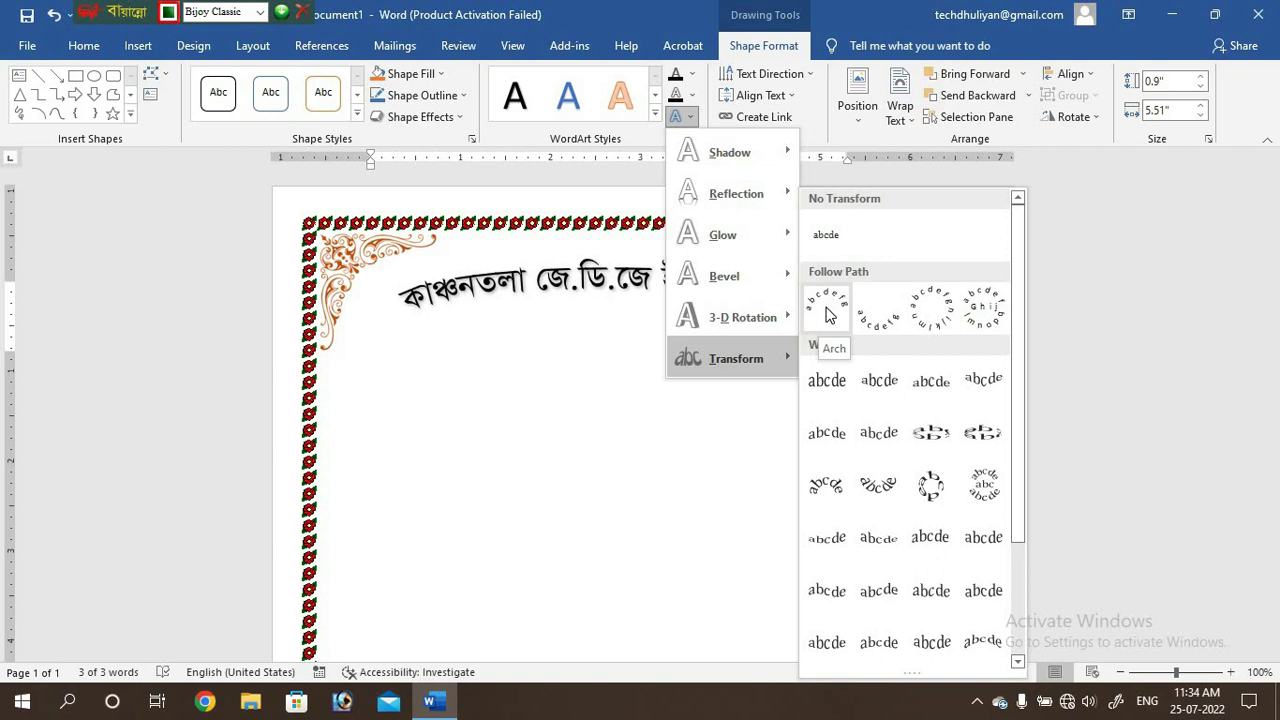
click(826, 305)
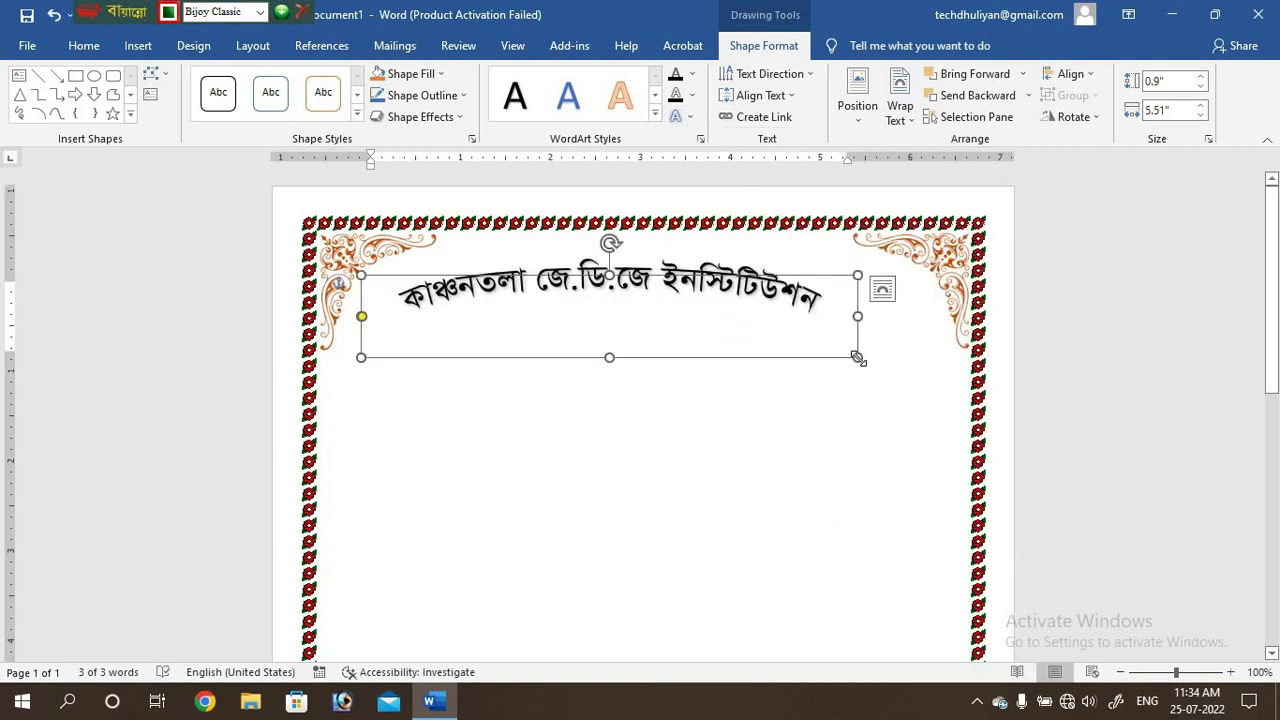
Step: Enlarge the title box toward the border and raise the font size to 90
drag(857, 357, 973, 508)
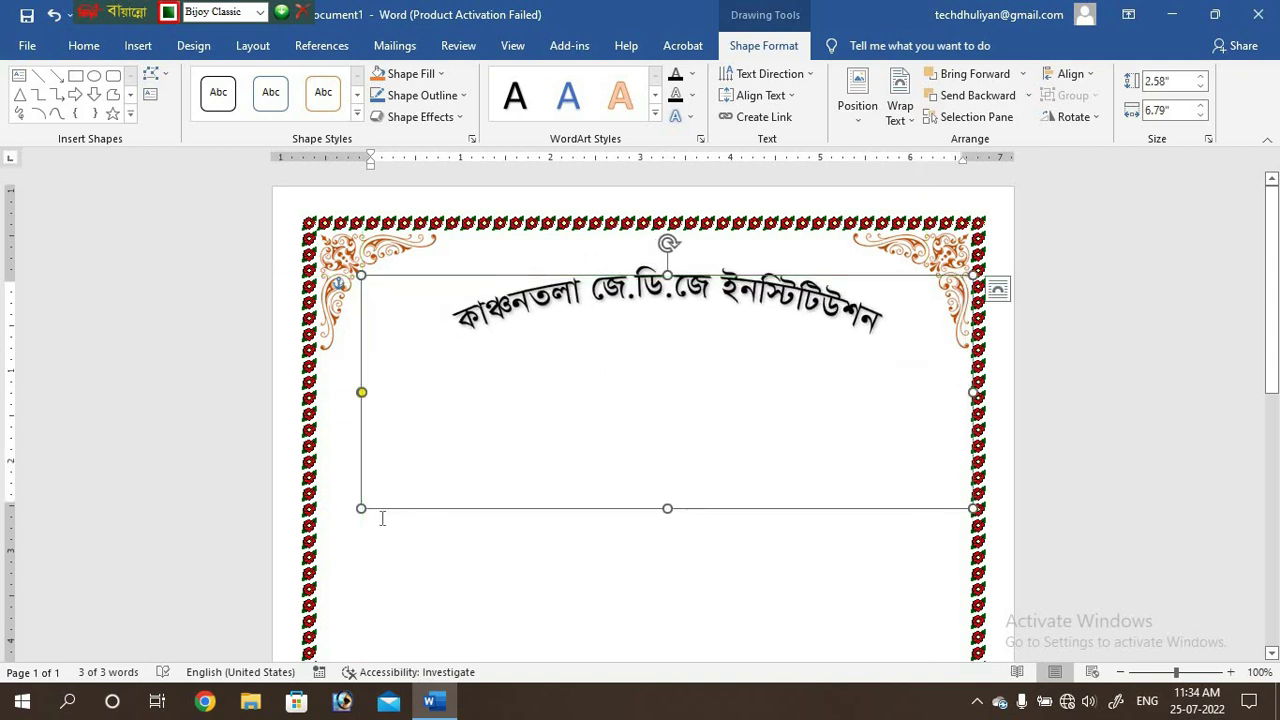
drag(340, 527, 316, 542)
click(82, 47)
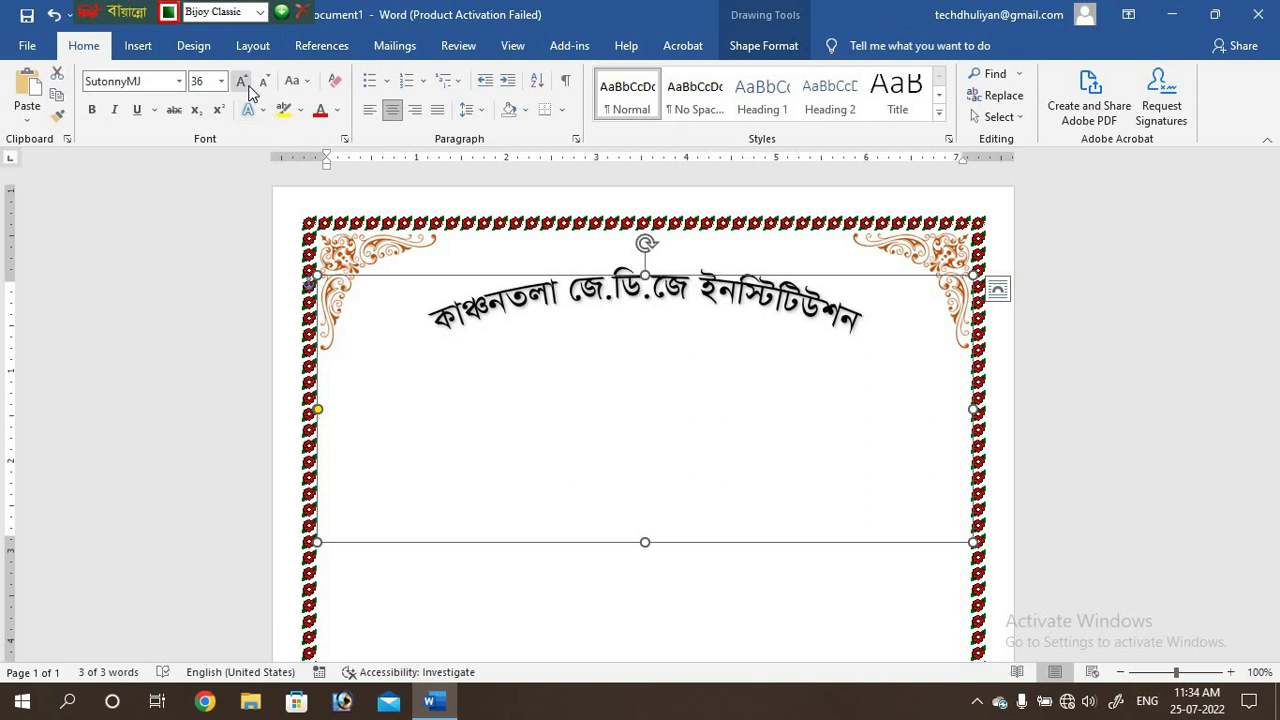
click(241, 82)
click(241, 82)
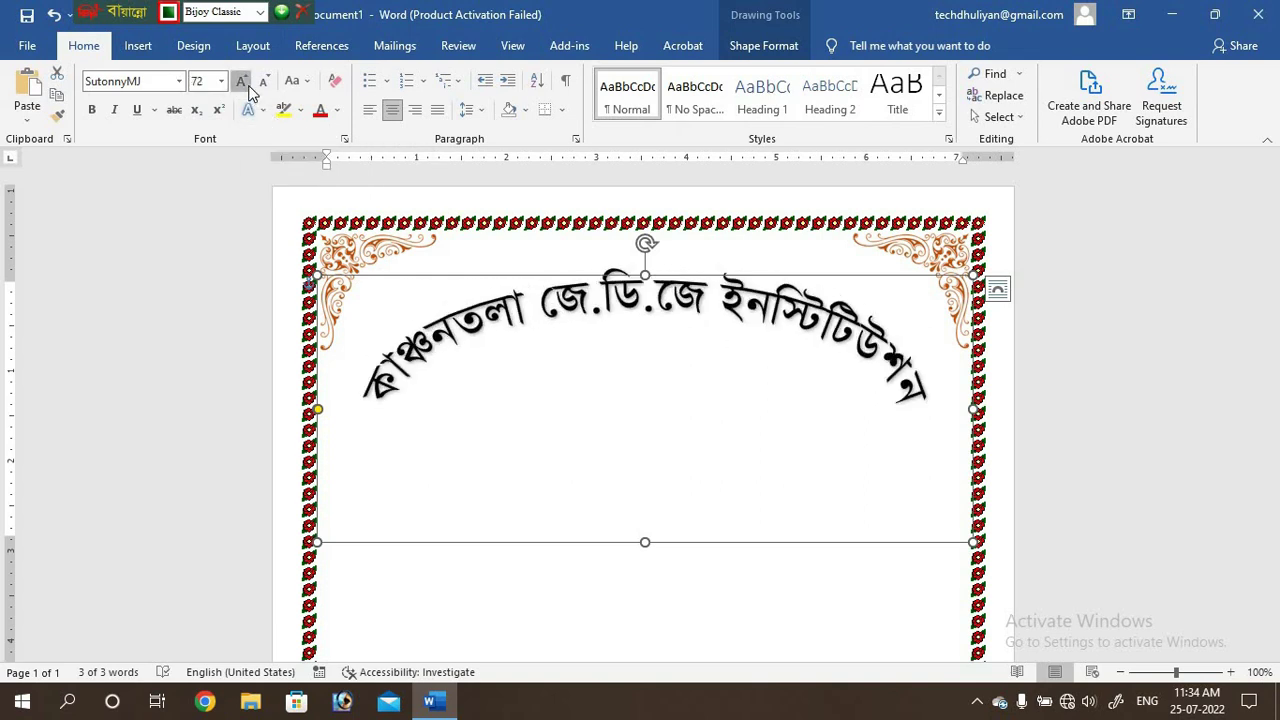
click(241, 82)
click(241, 82)
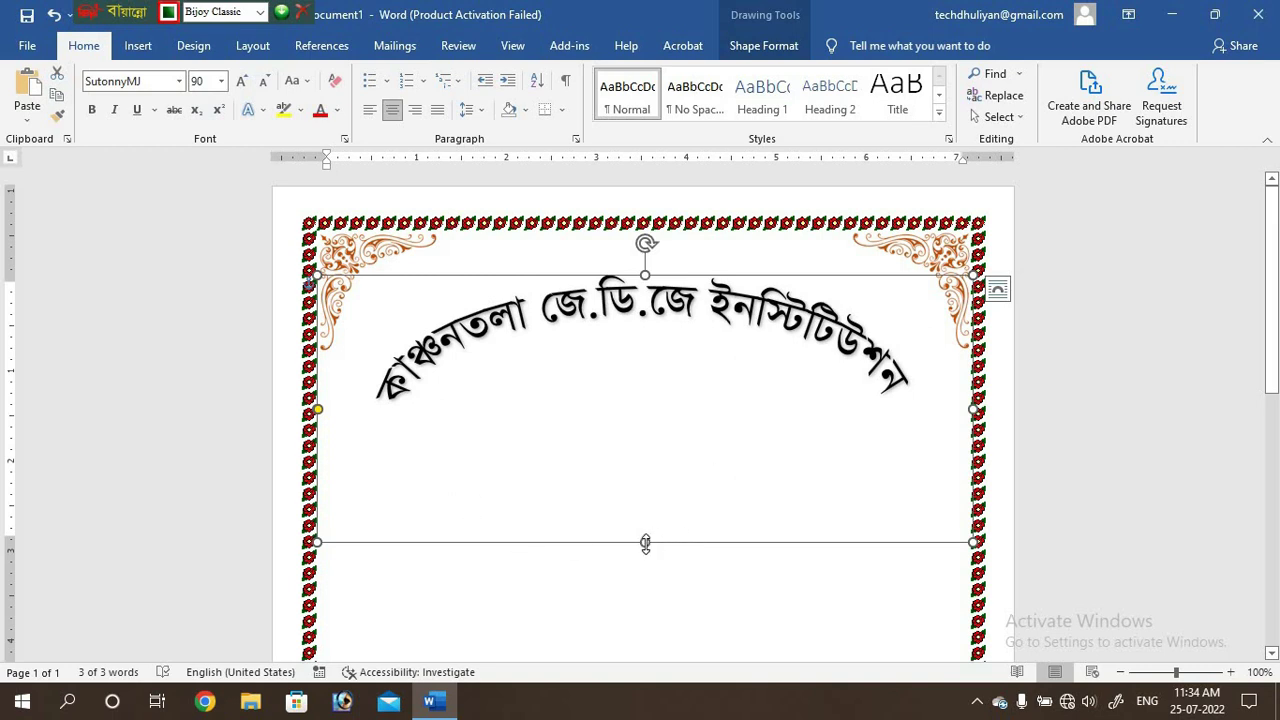
Step: Make the title box taller and wider, and deepen the arch with its adjustment handle
drag(652, 541, 645, 640)
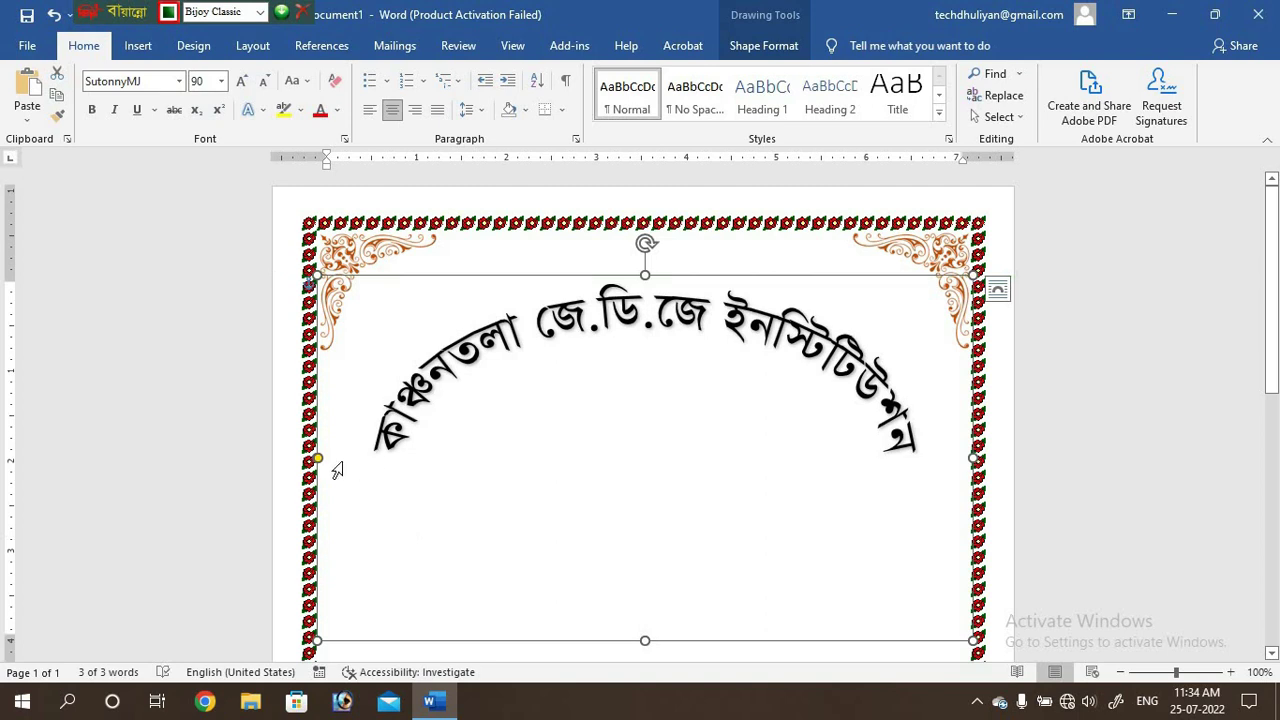
drag(318, 459, 320, 432)
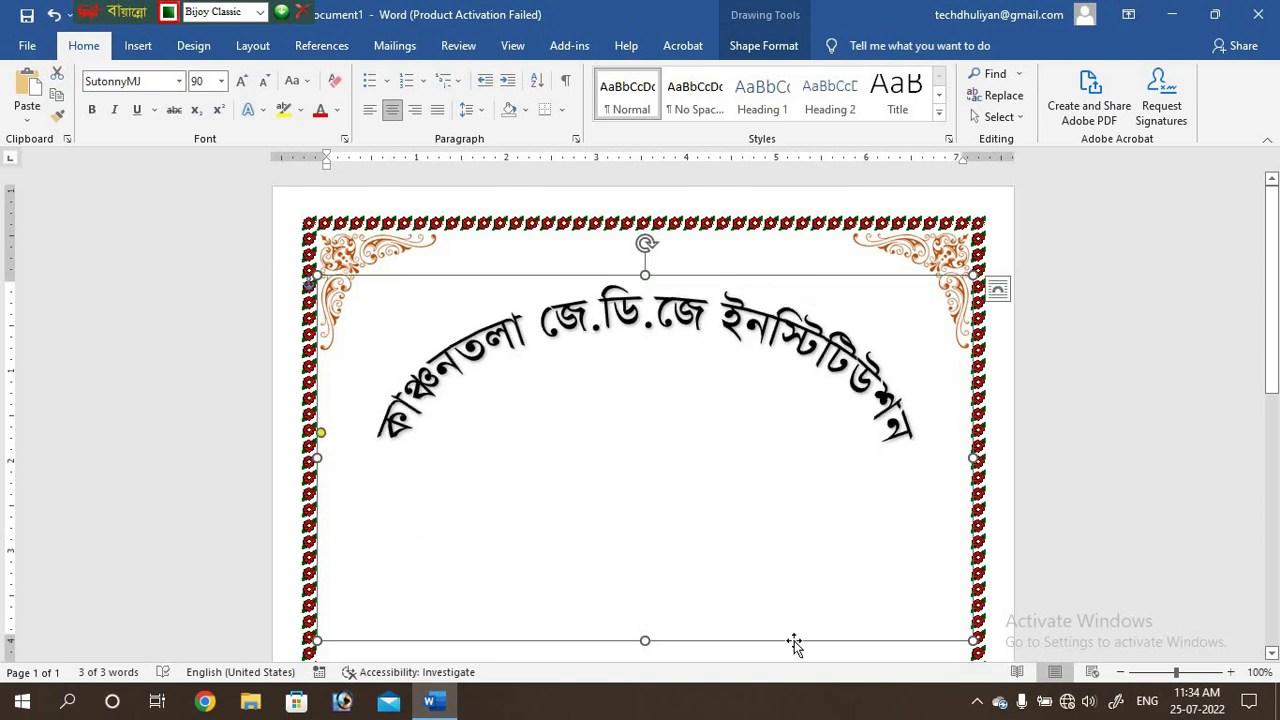
drag(970, 638, 1001, 645)
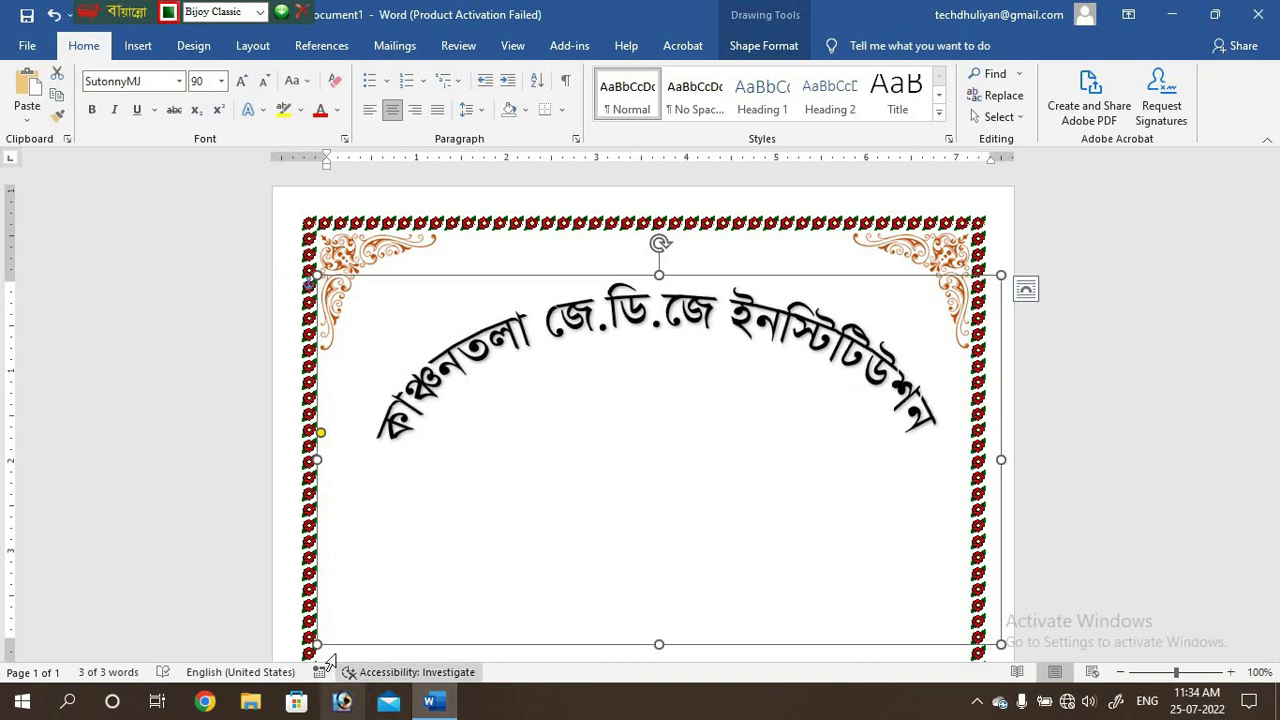
drag(316, 645, 281, 645)
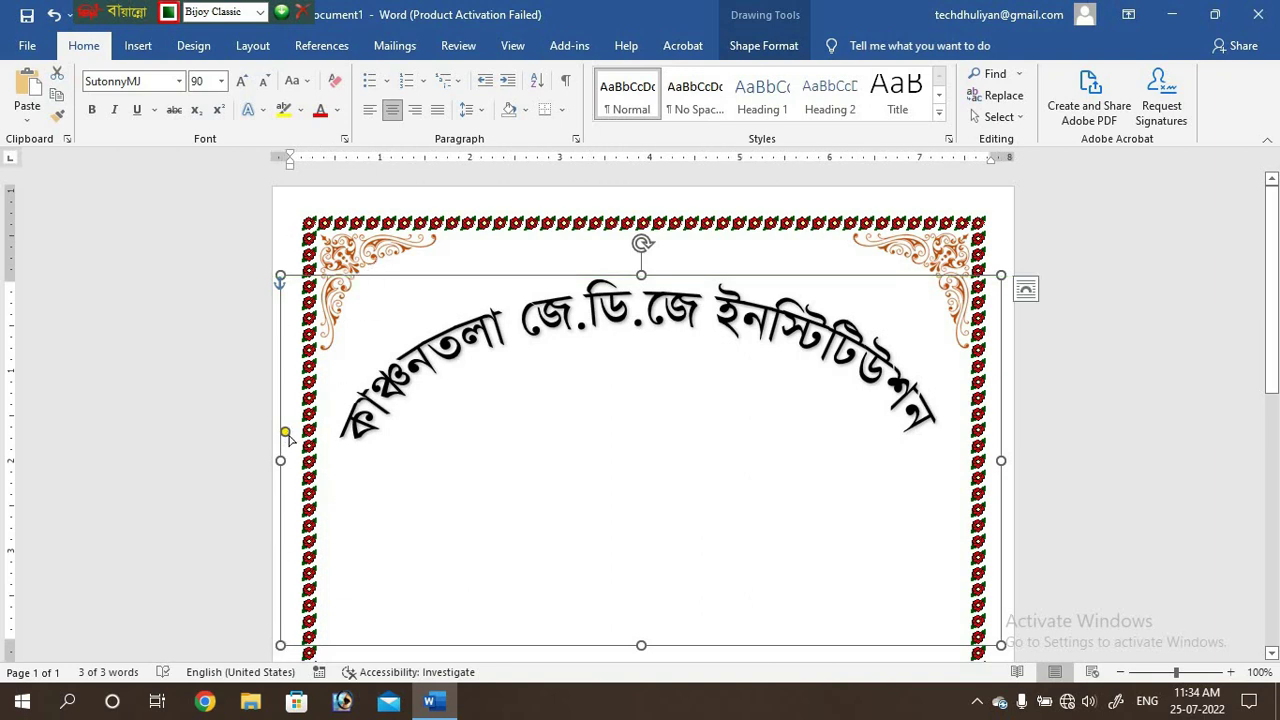
drag(286, 433, 292, 415)
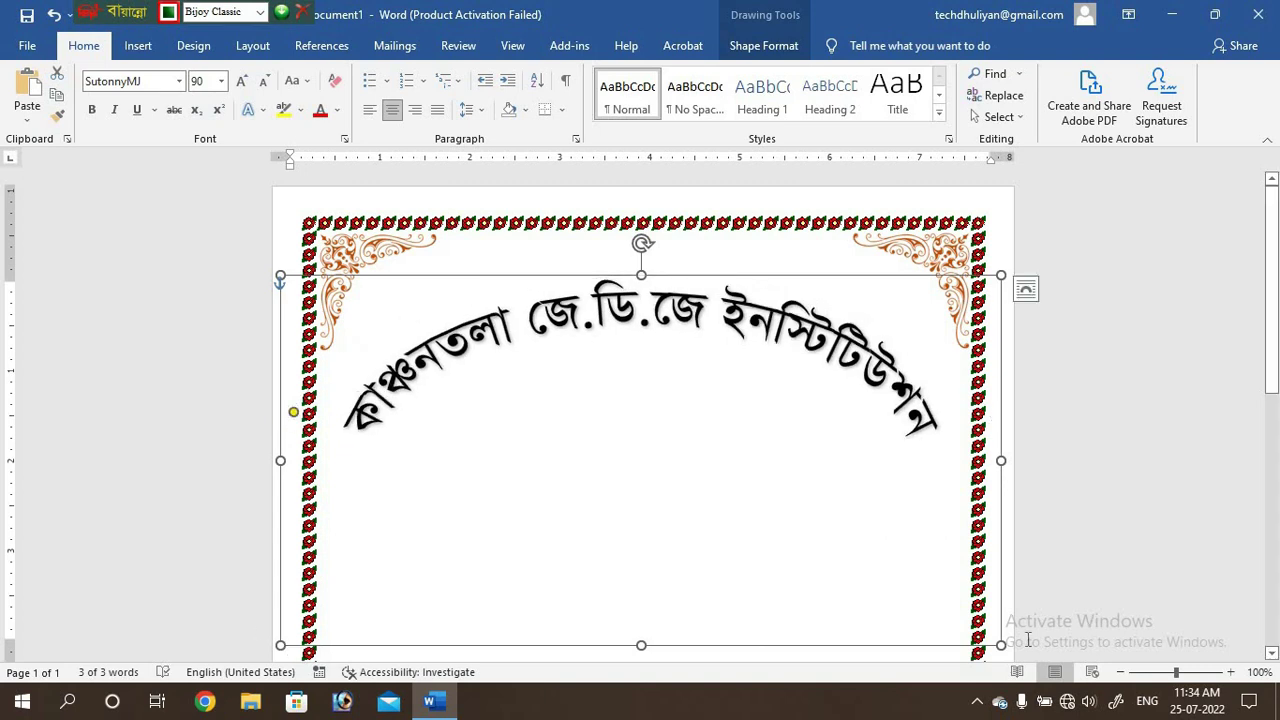
drag(1005, 645, 1030, 659)
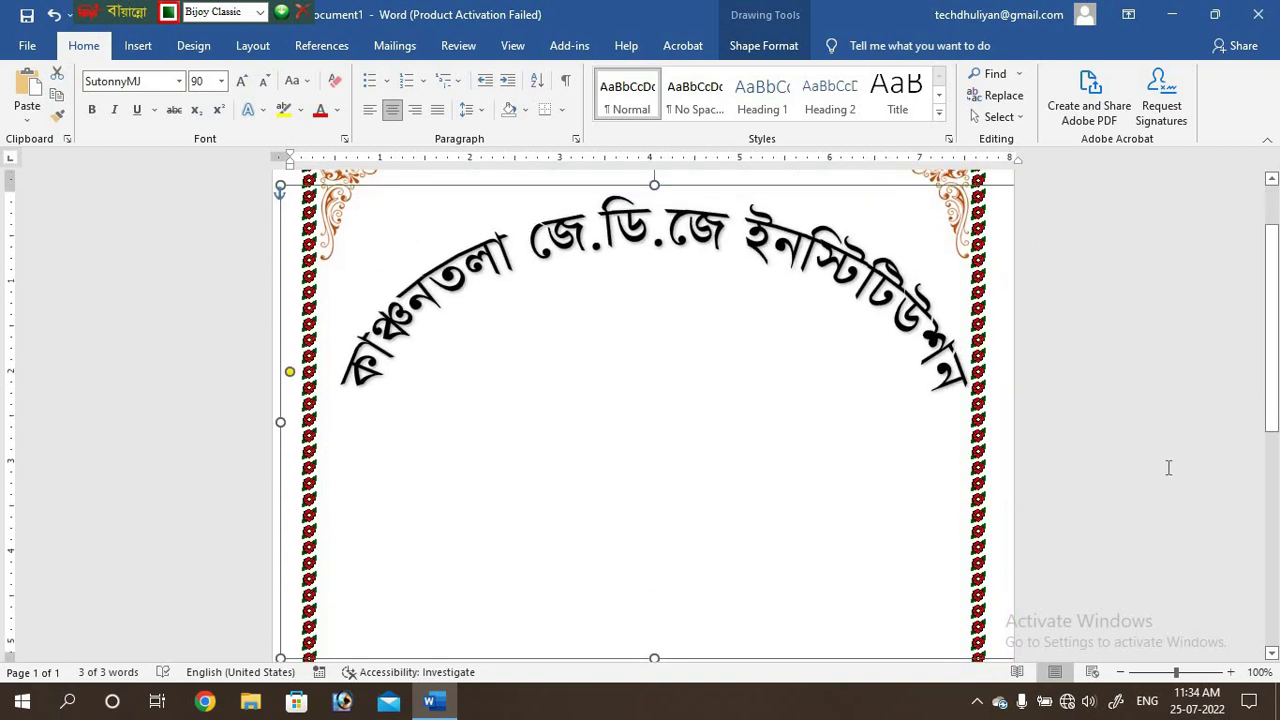
drag(1275, 335, 1273, 312)
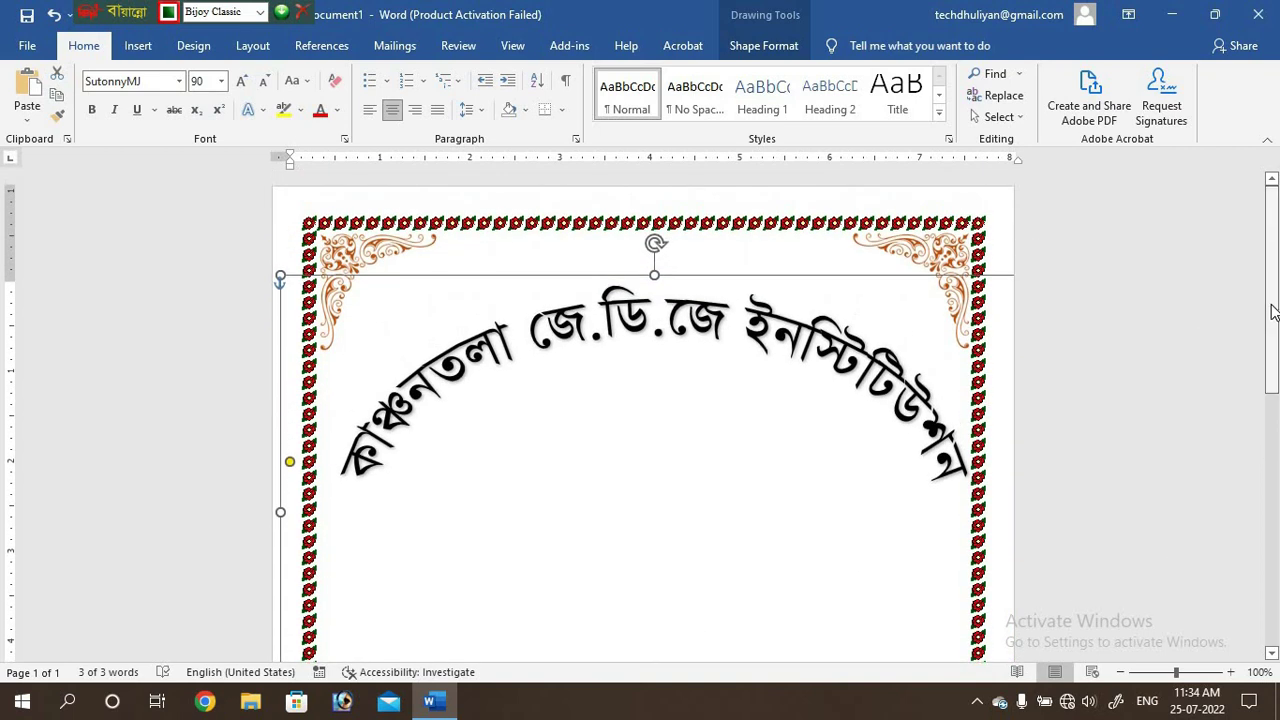
Step: Nudge the arched title up and left to sit under the top floral border
key(Up)
key(Up)
key(Up)
key(Up)
key(Up)
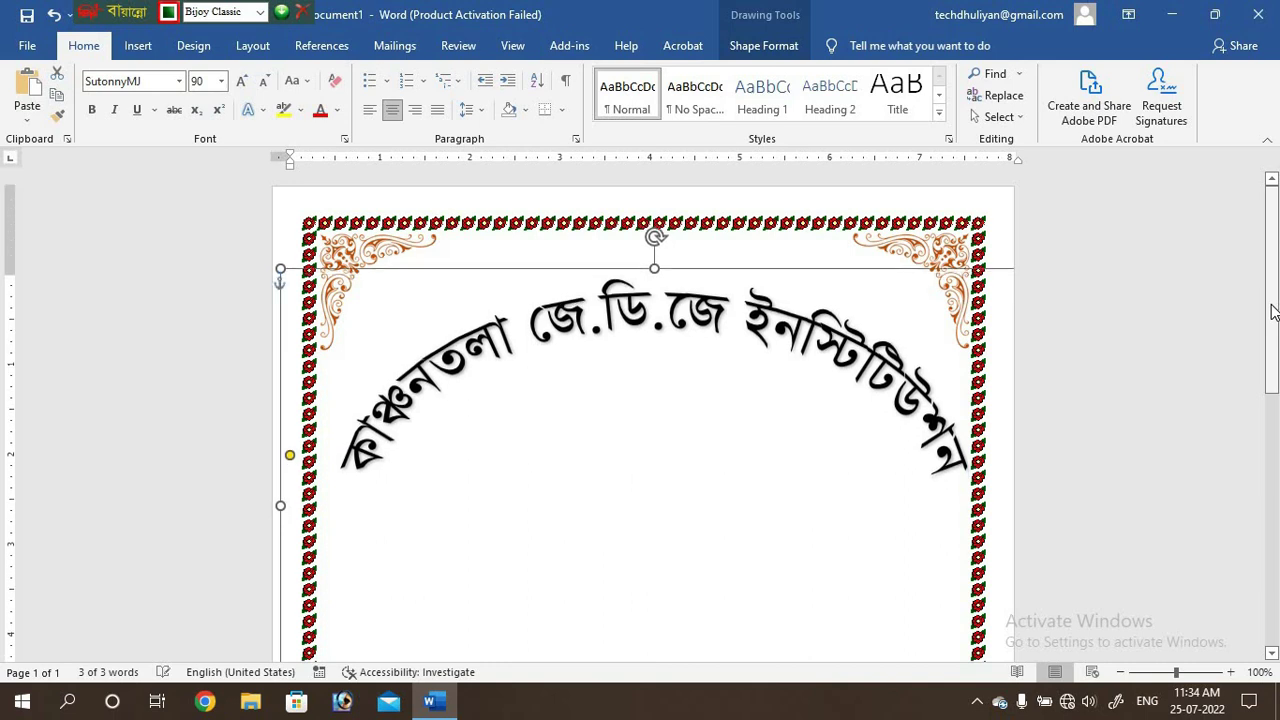
key(Up)
key(Up)
key(Up)
key(Up)
key(Up)
key(Up)
key(Up)
key(Up)
key(Up)
key(Up)
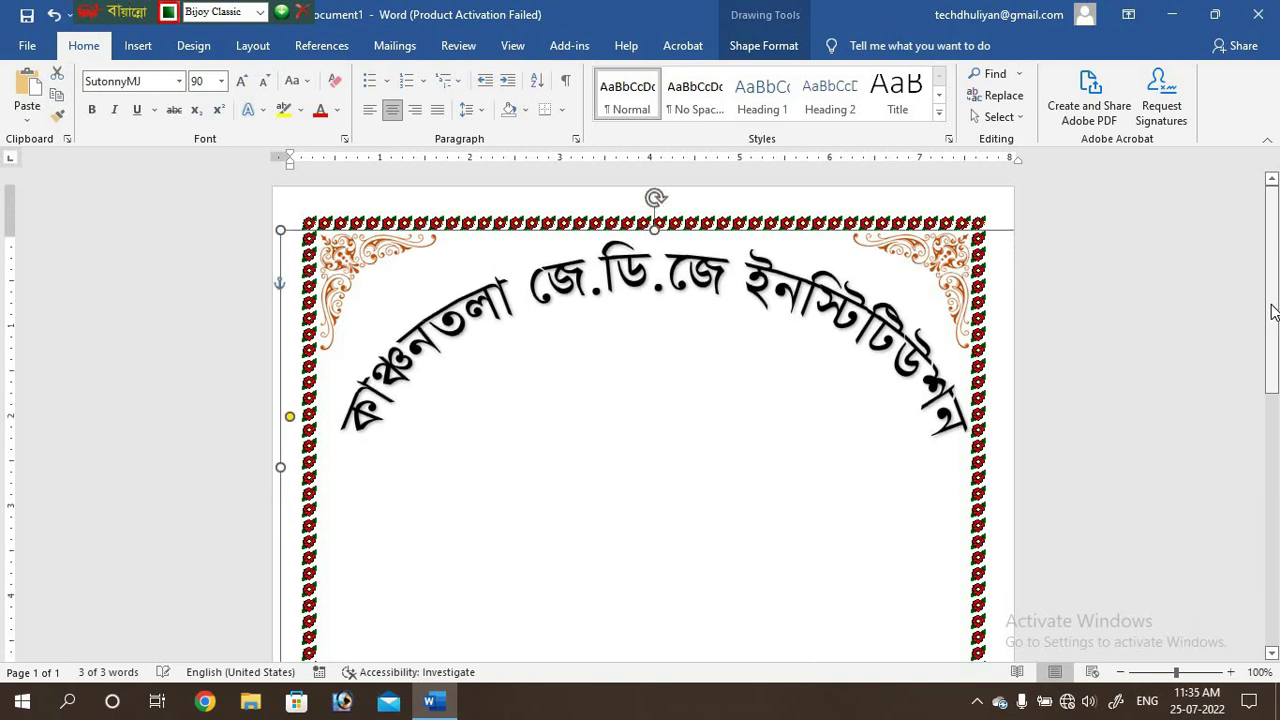
key(Up)
key(Up)
key(Left)
key(Left)
key(Left)
key(Left)
key(Left)
key(Left)
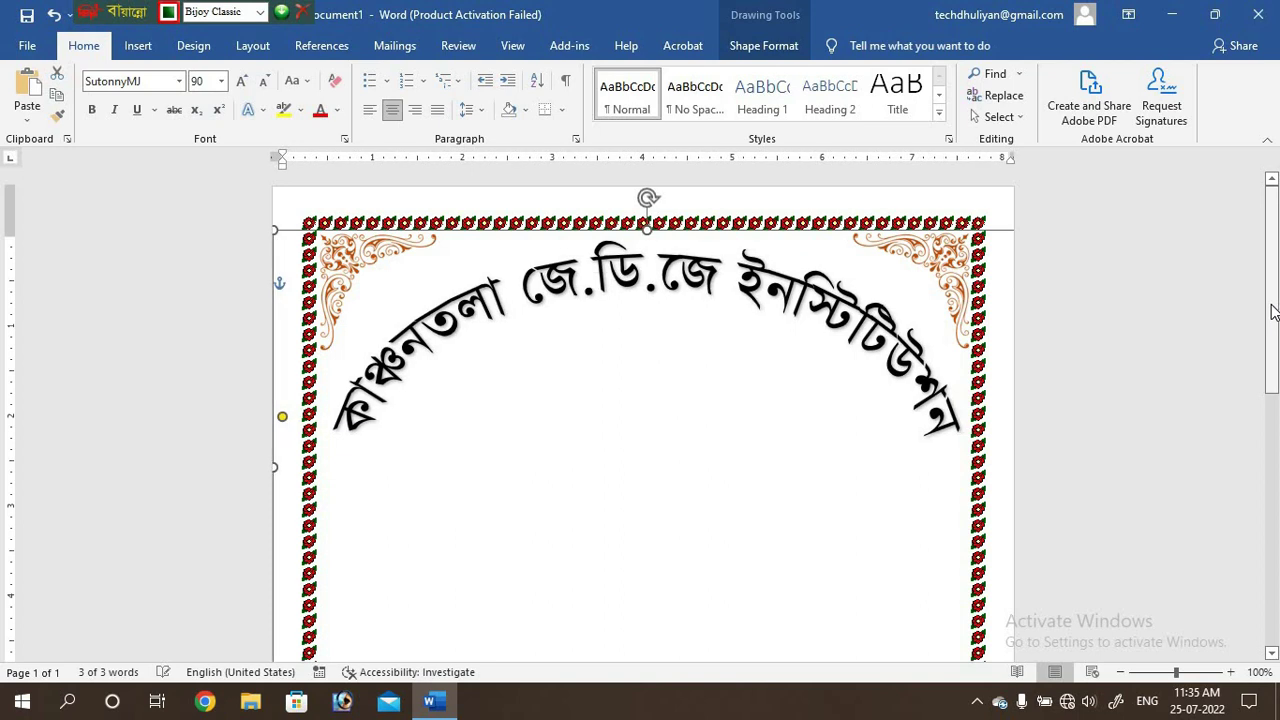
key(Left)
key(Left)
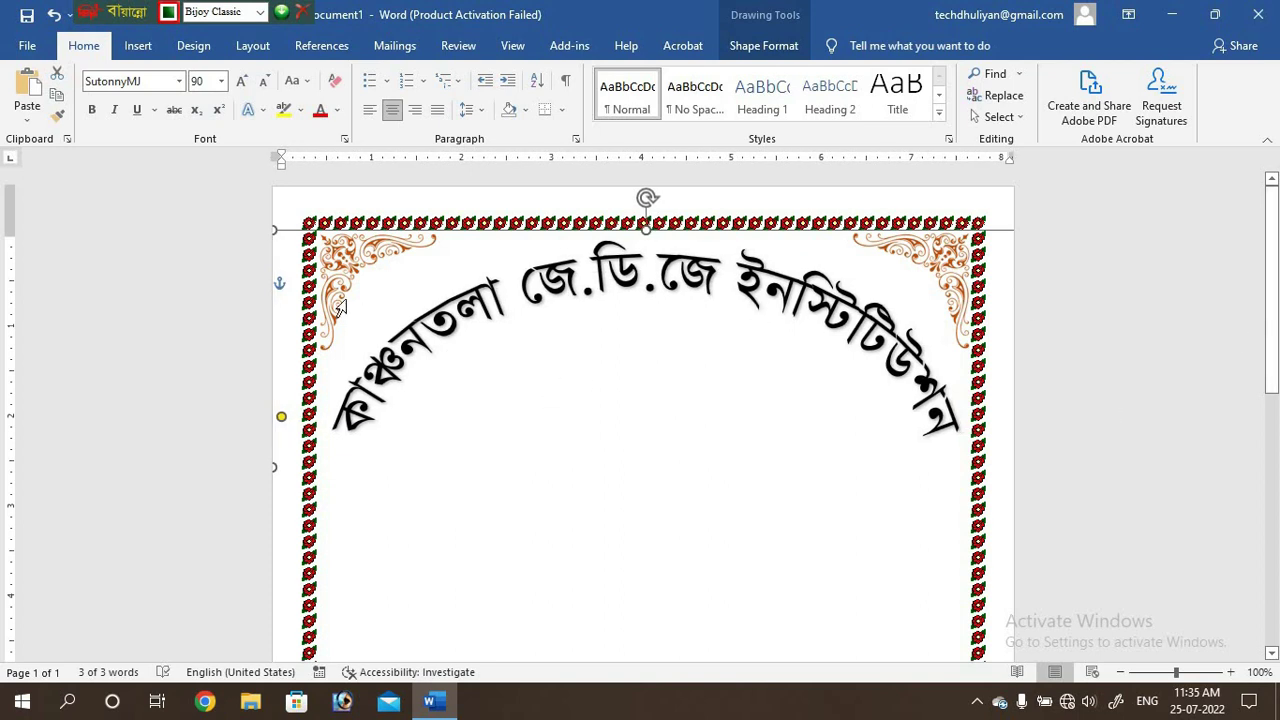
scroll(93, 116, down, 3)
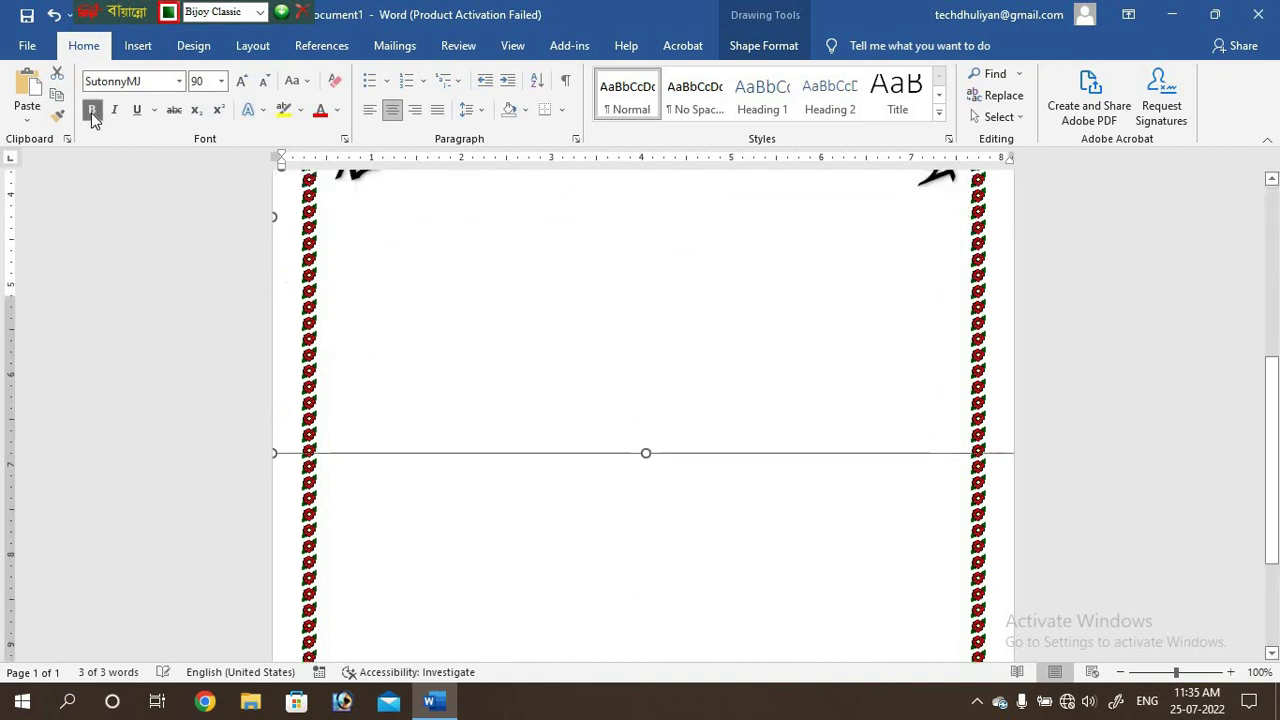
scroll(93, 116, down, 3)
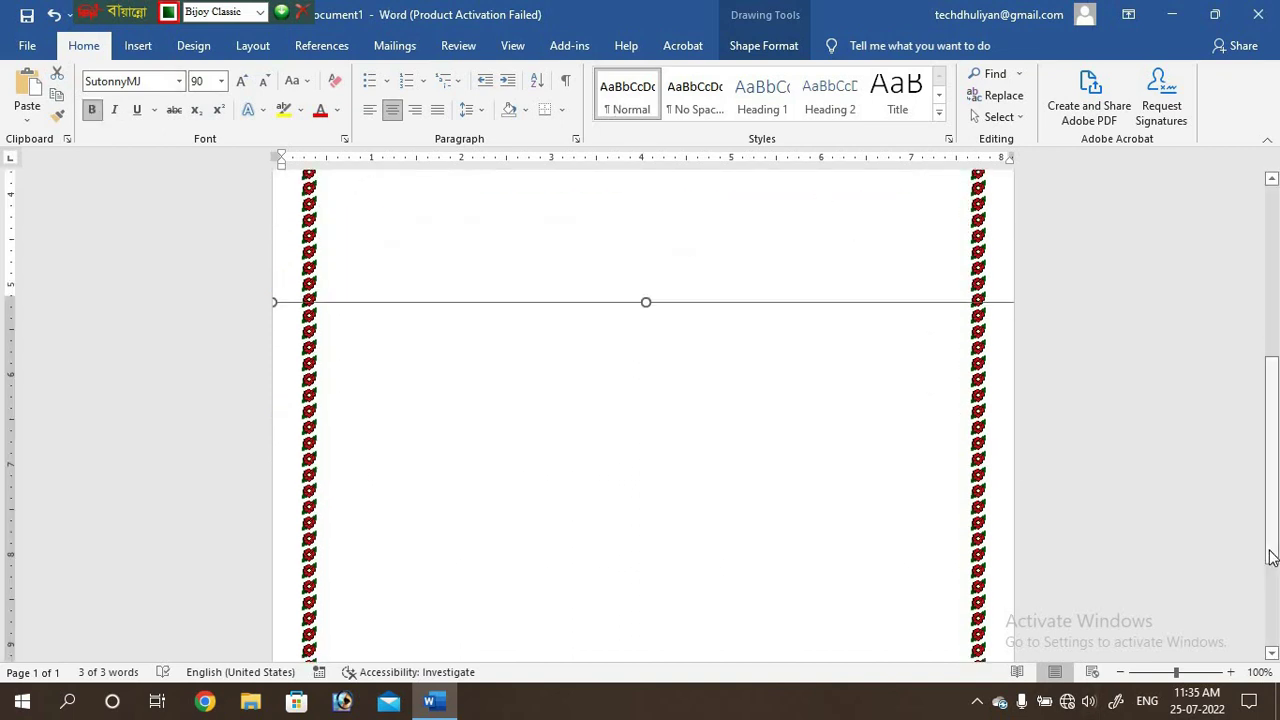
drag(1270, 557, 1268, 341)
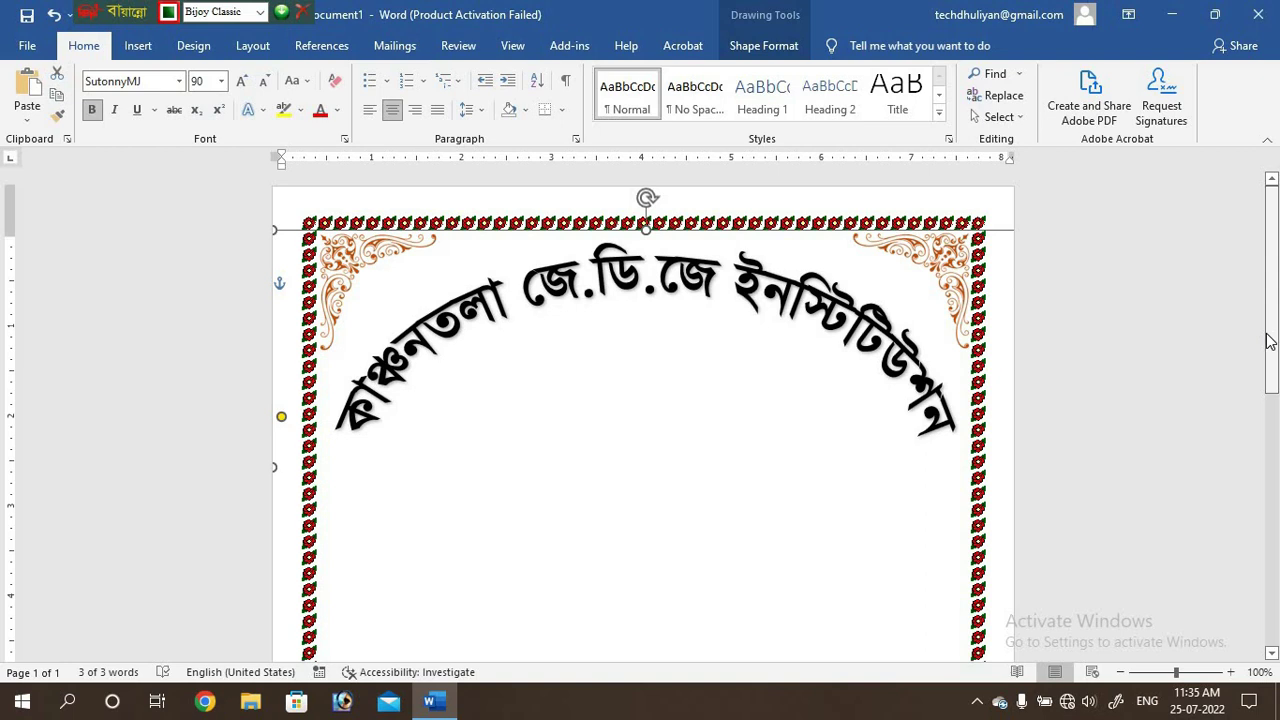
key(Left)
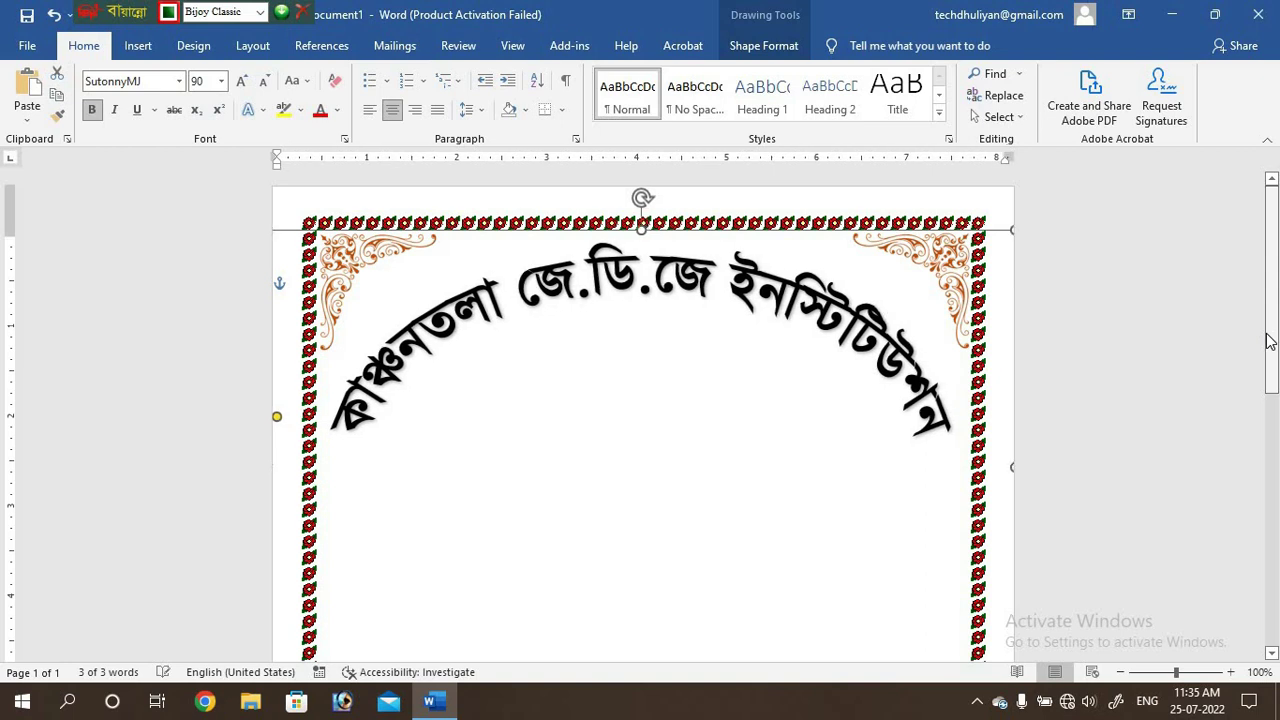
Step: Set the arched title's WordArt text fill to standard Red, replacing a trial green
click(763, 46)
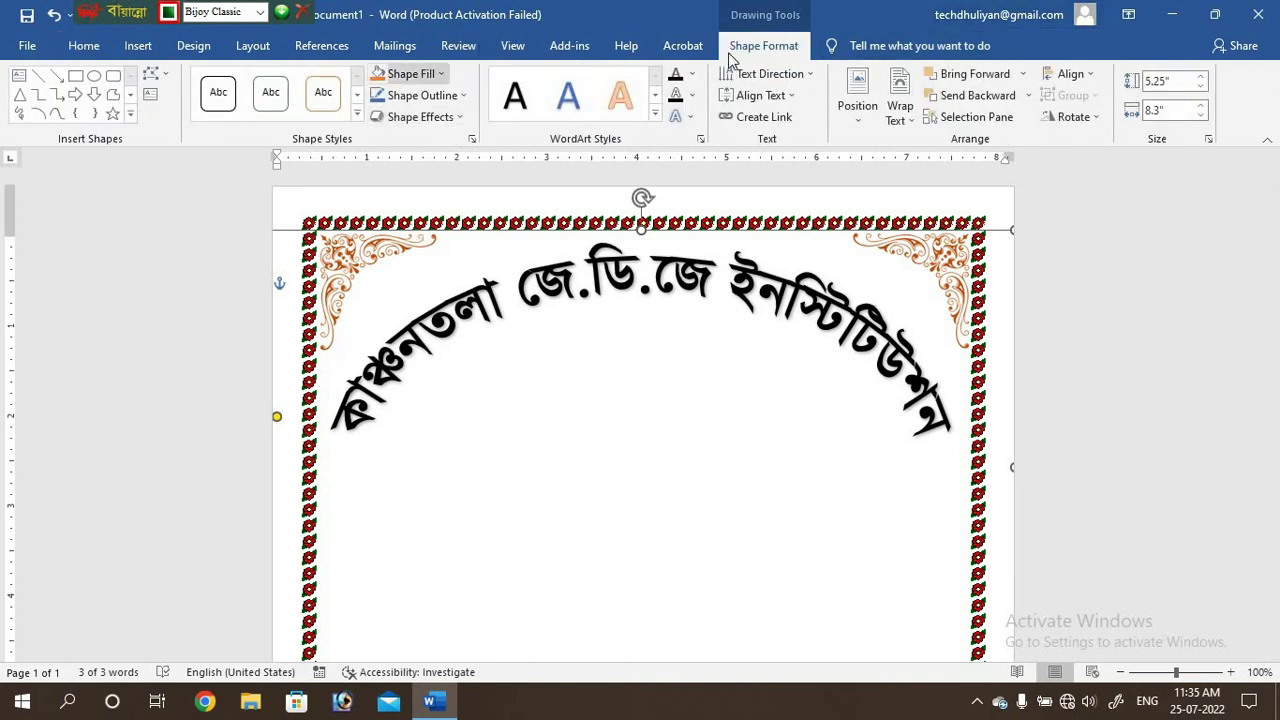
click(692, 76)
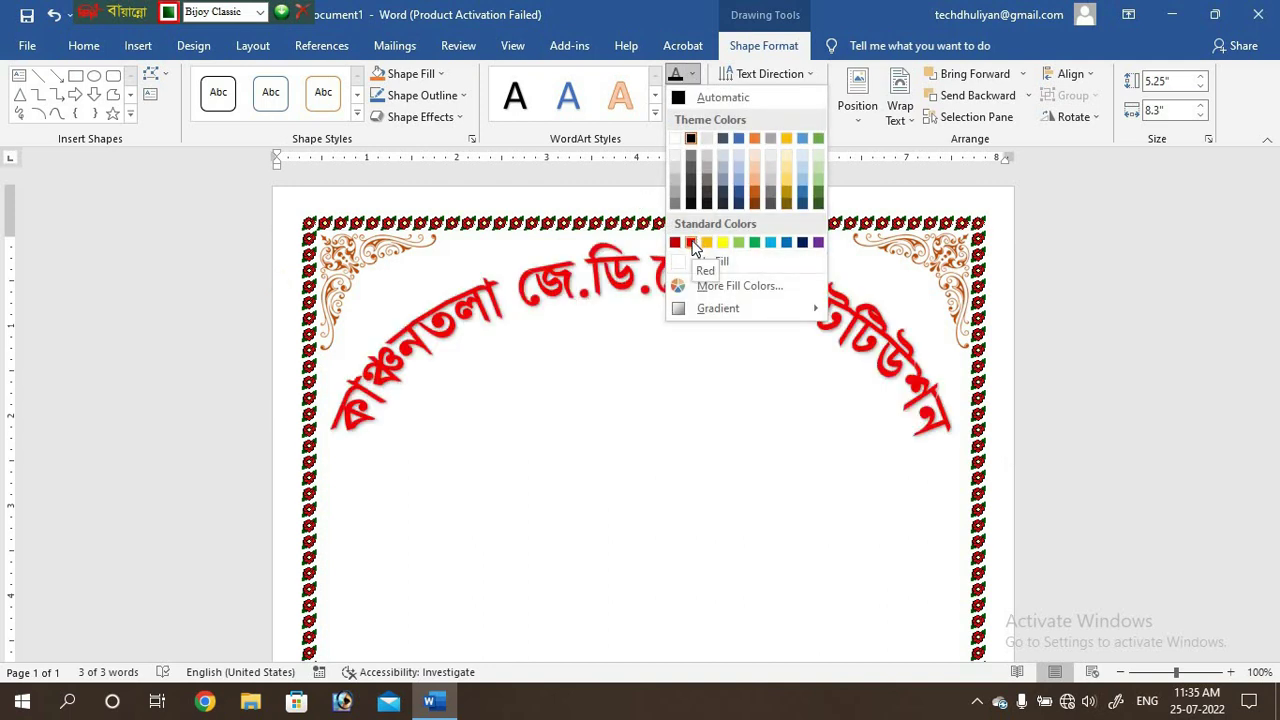
click(752, 242)
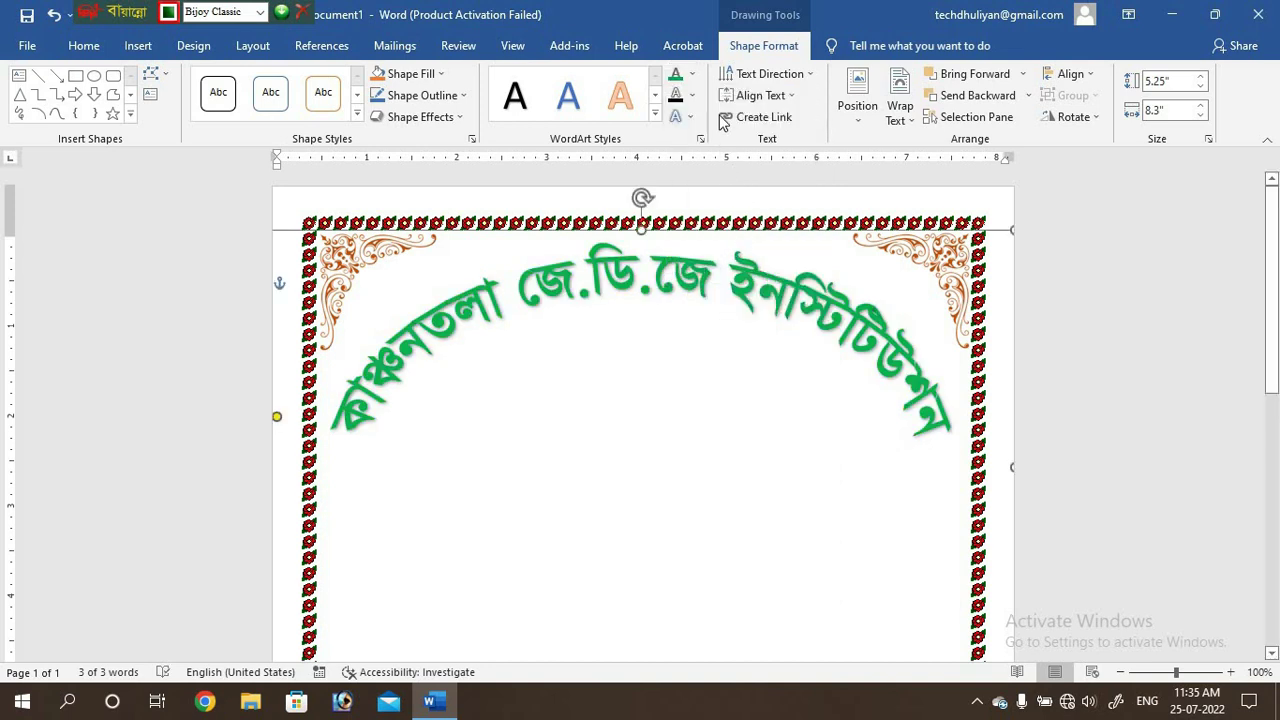
click(690, 75)
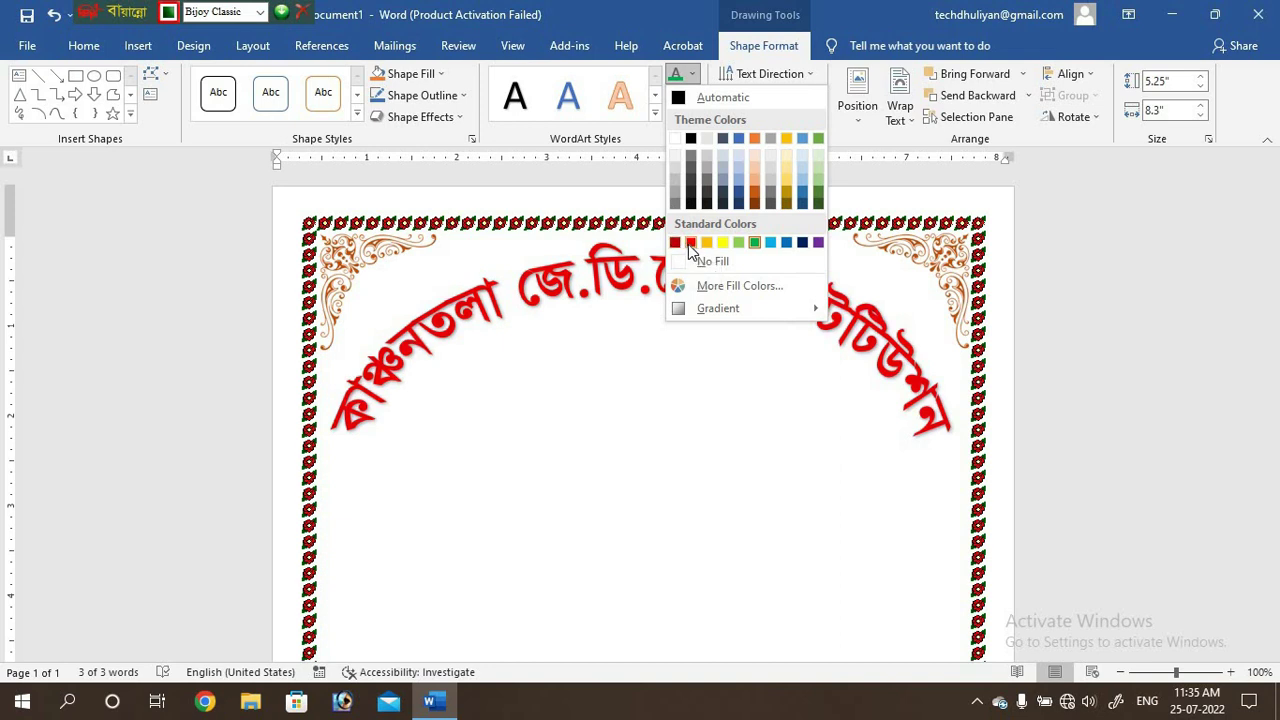
click(690, 243)
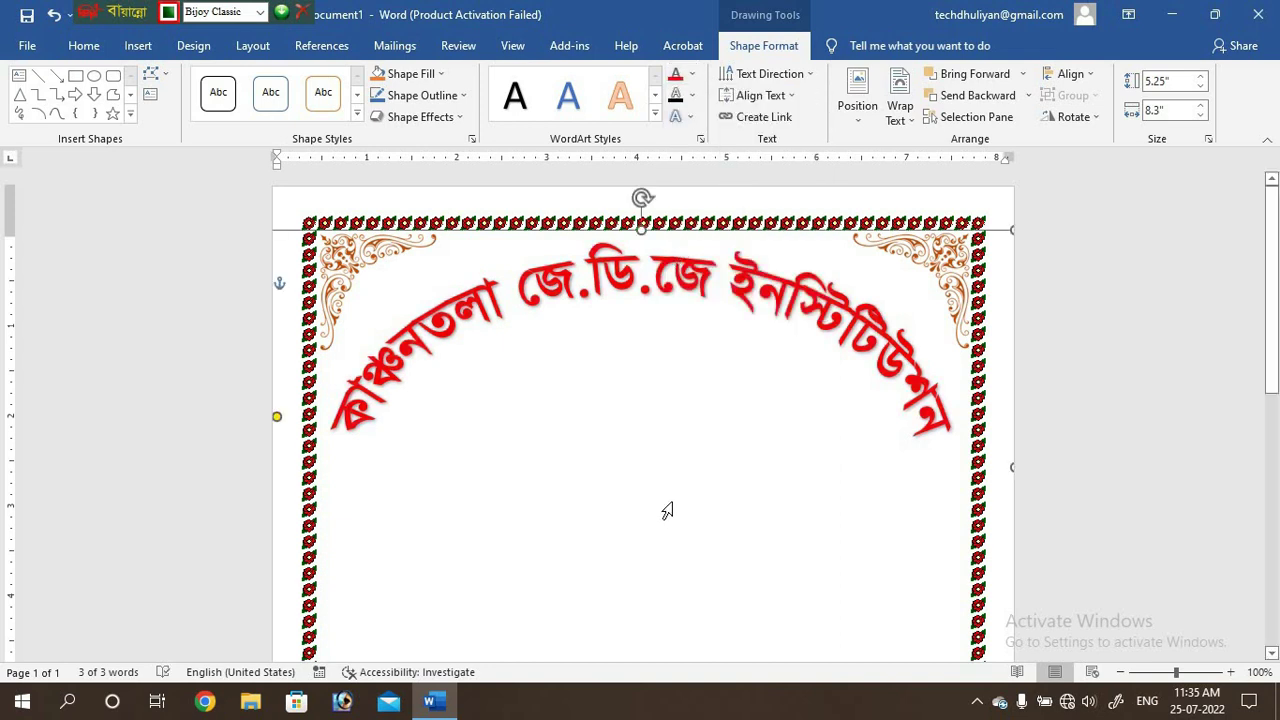
key(ctrl+z)
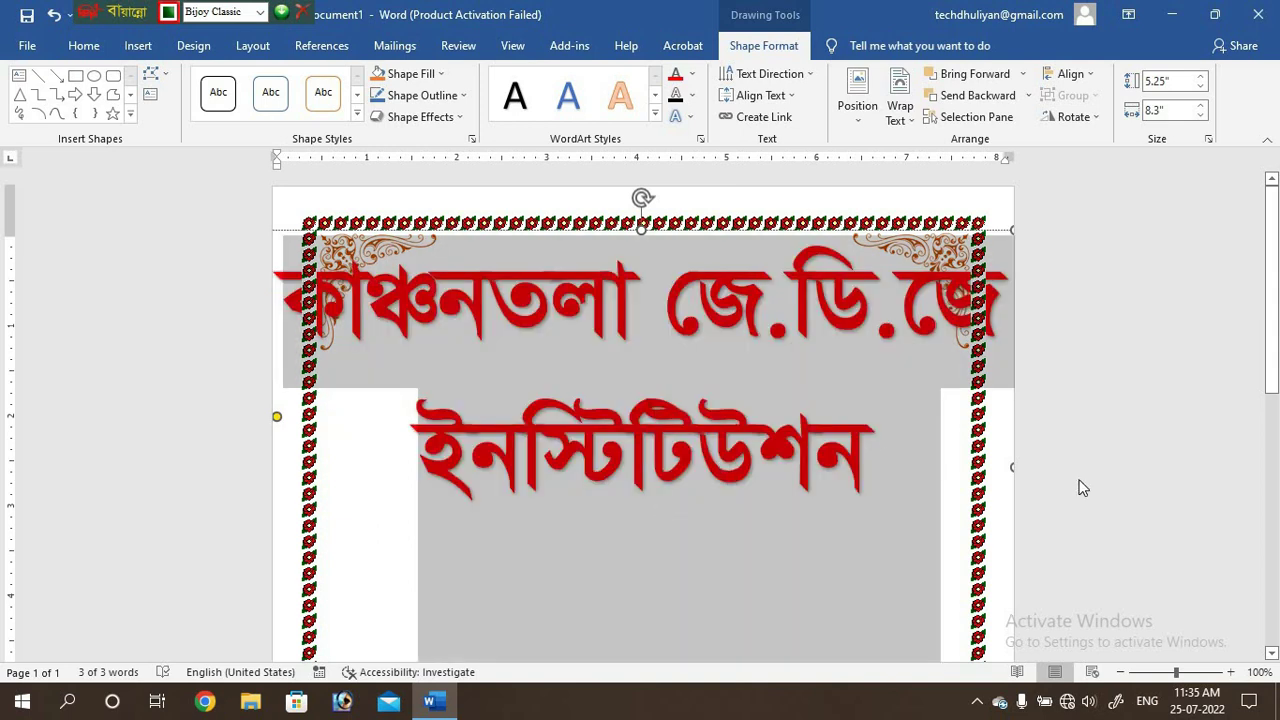
click(1061, 544)
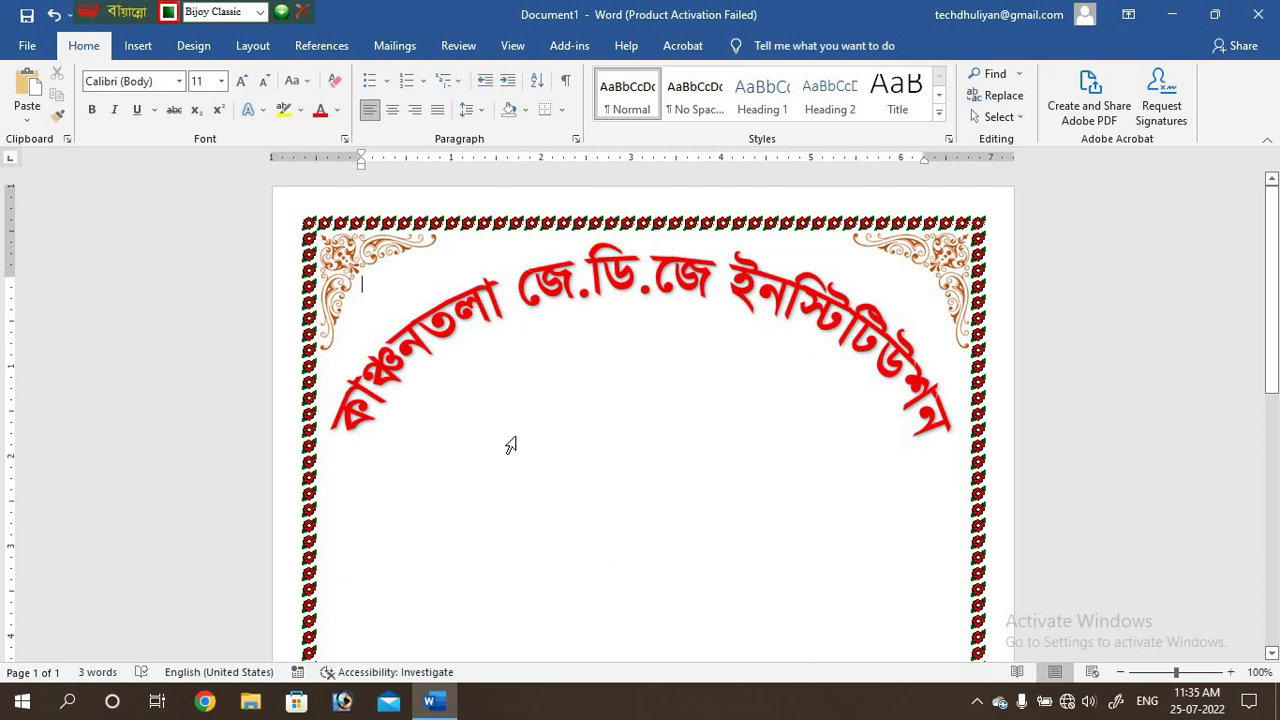
Step: Insert the depositphotos sun-over-green-hill picture from the USB drive, browsing in Large icons view
click(140, 47)
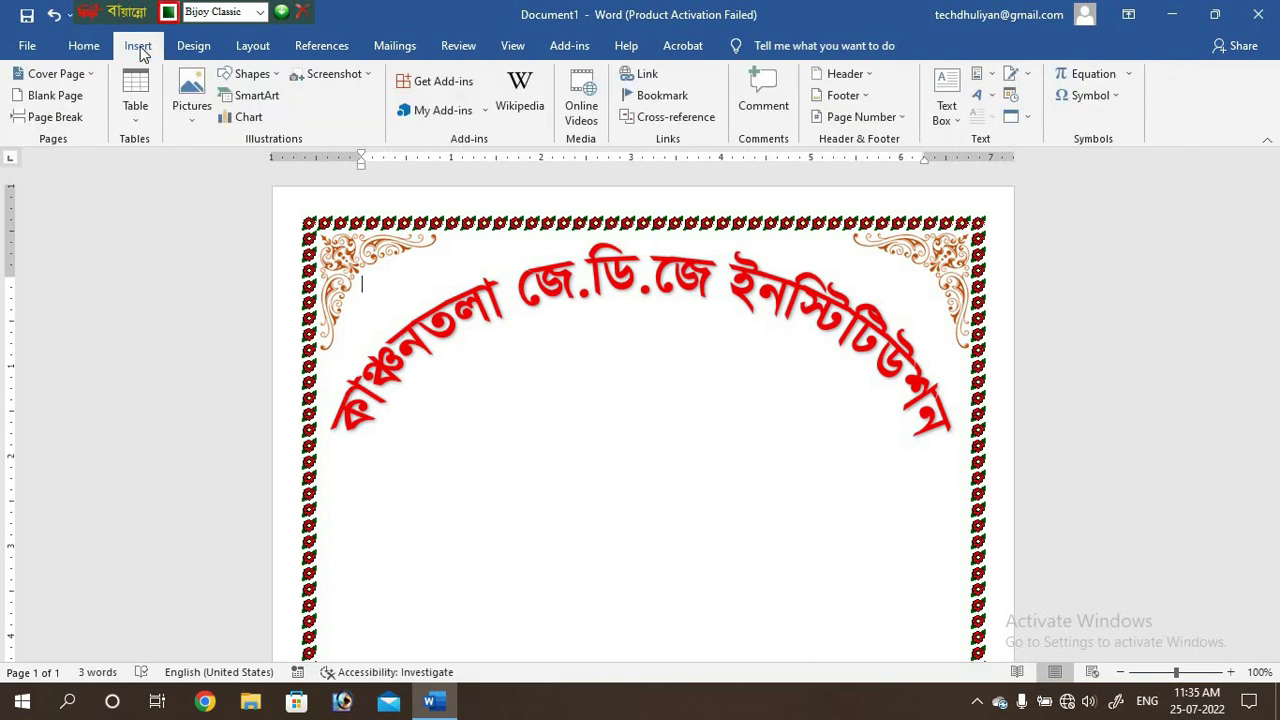
click(191, 105)
click(220, 166)
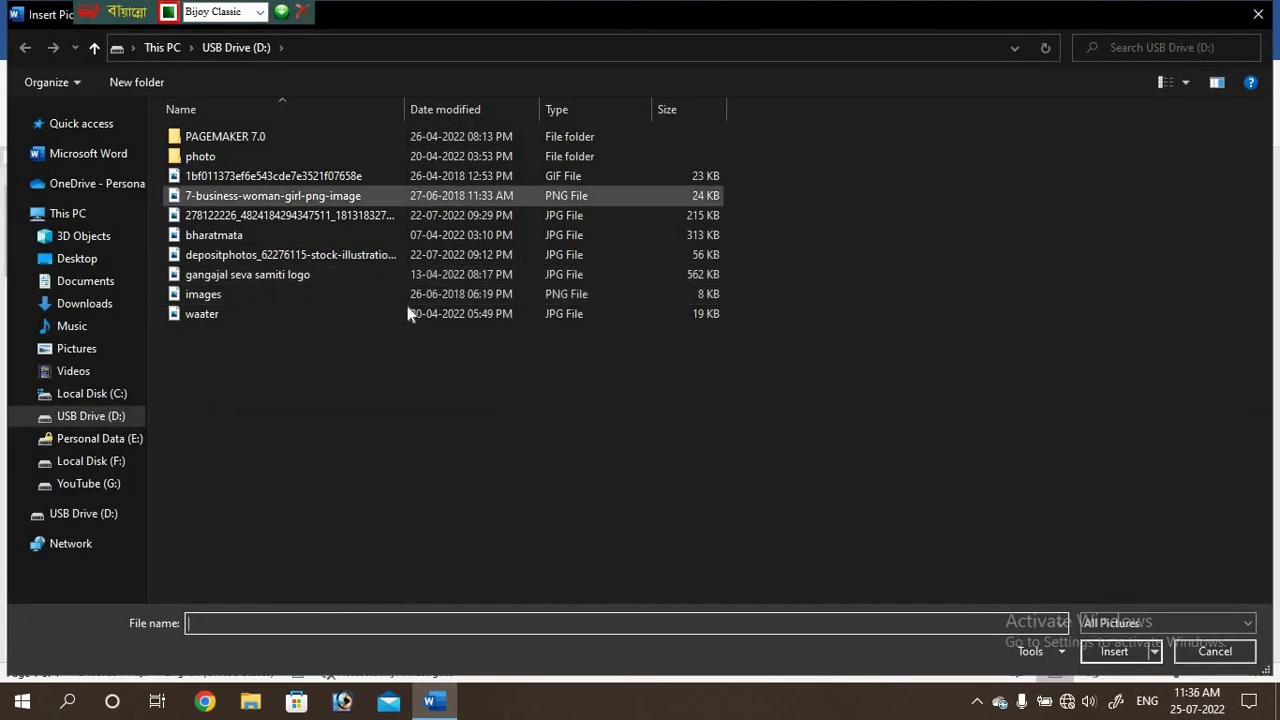
click(1186, 84)
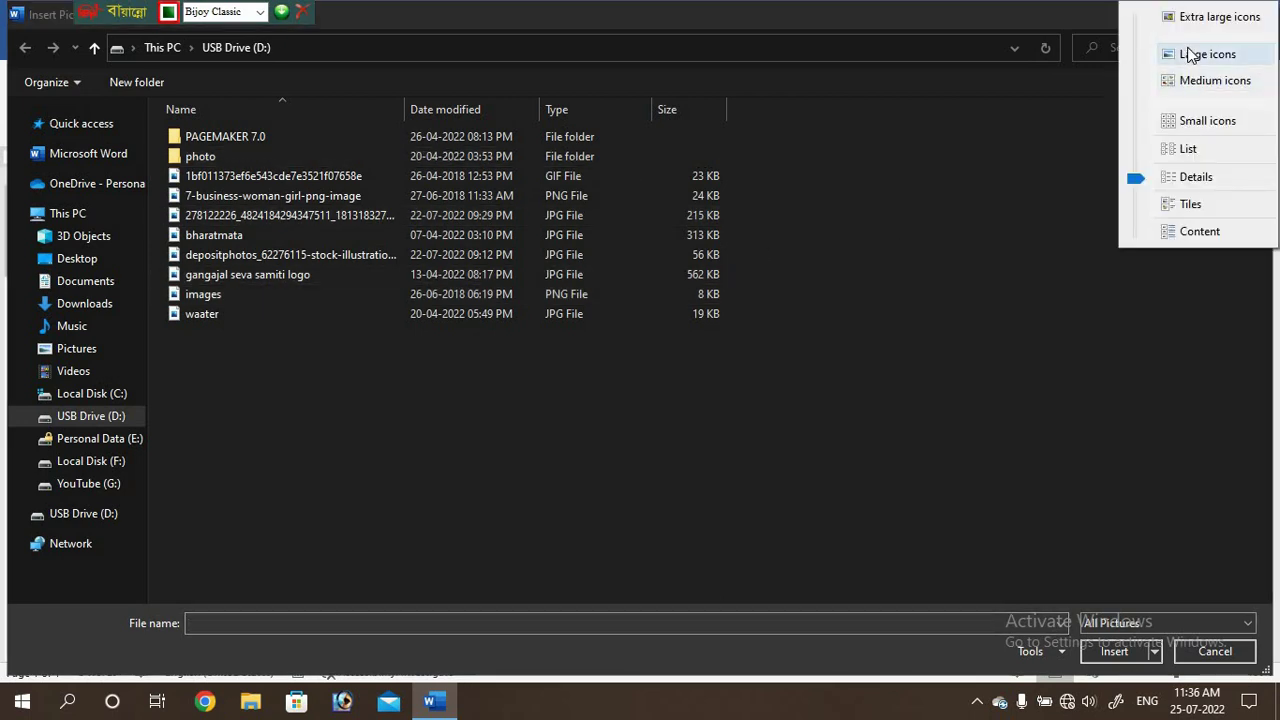
click(1192, 55)
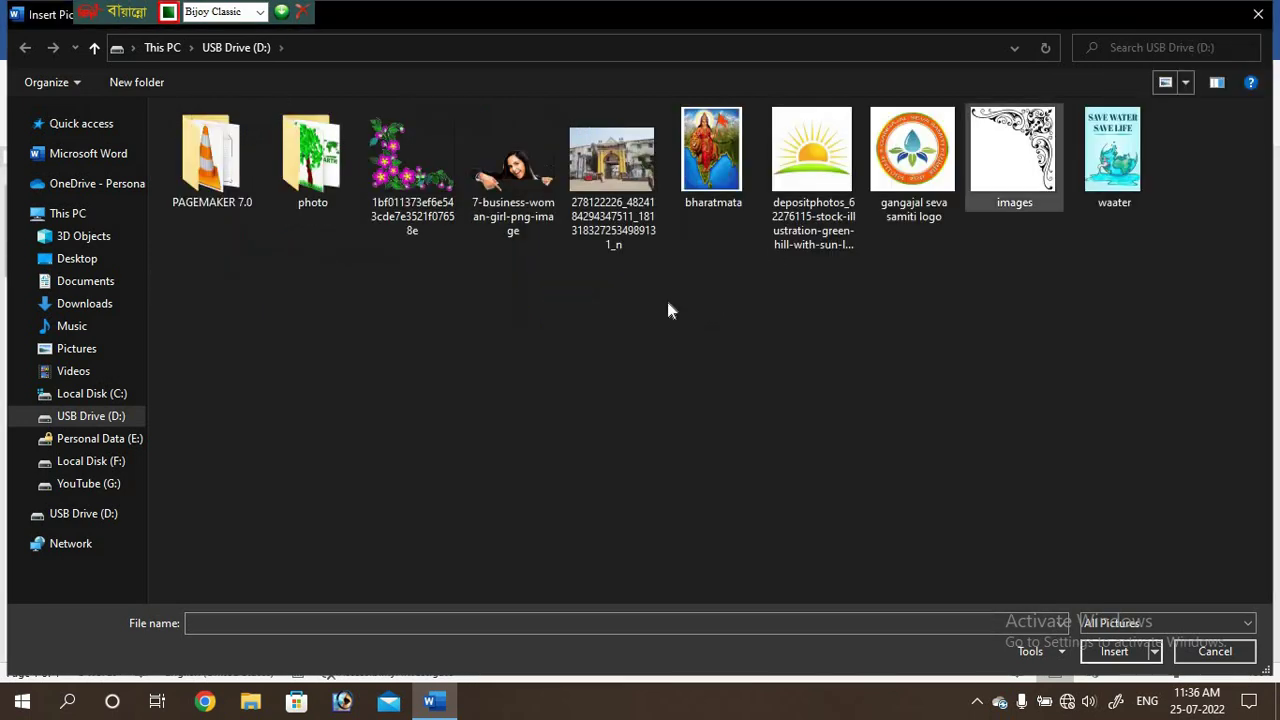
click(818, 149)
click(1115, 651)
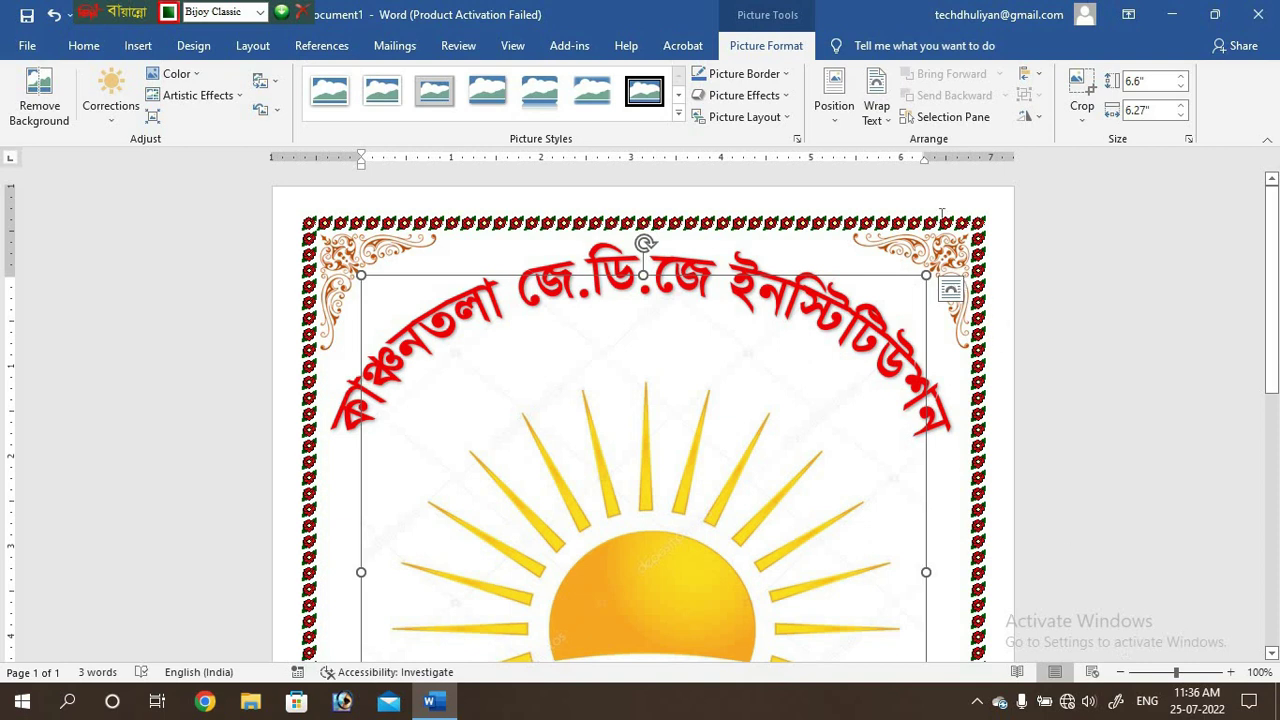
Step: Set the sun picture In Front of Text, shrink it to about 3.5 inches and centre it
click(876, 100)
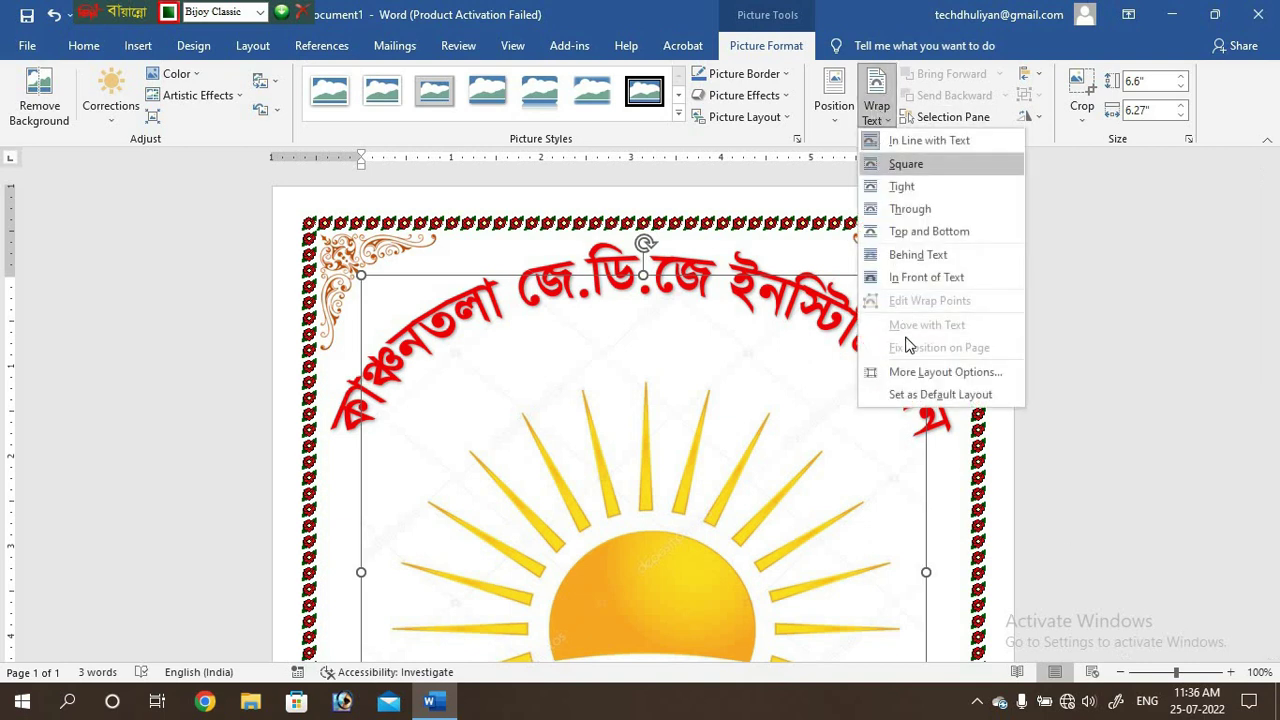
click(911, 277)
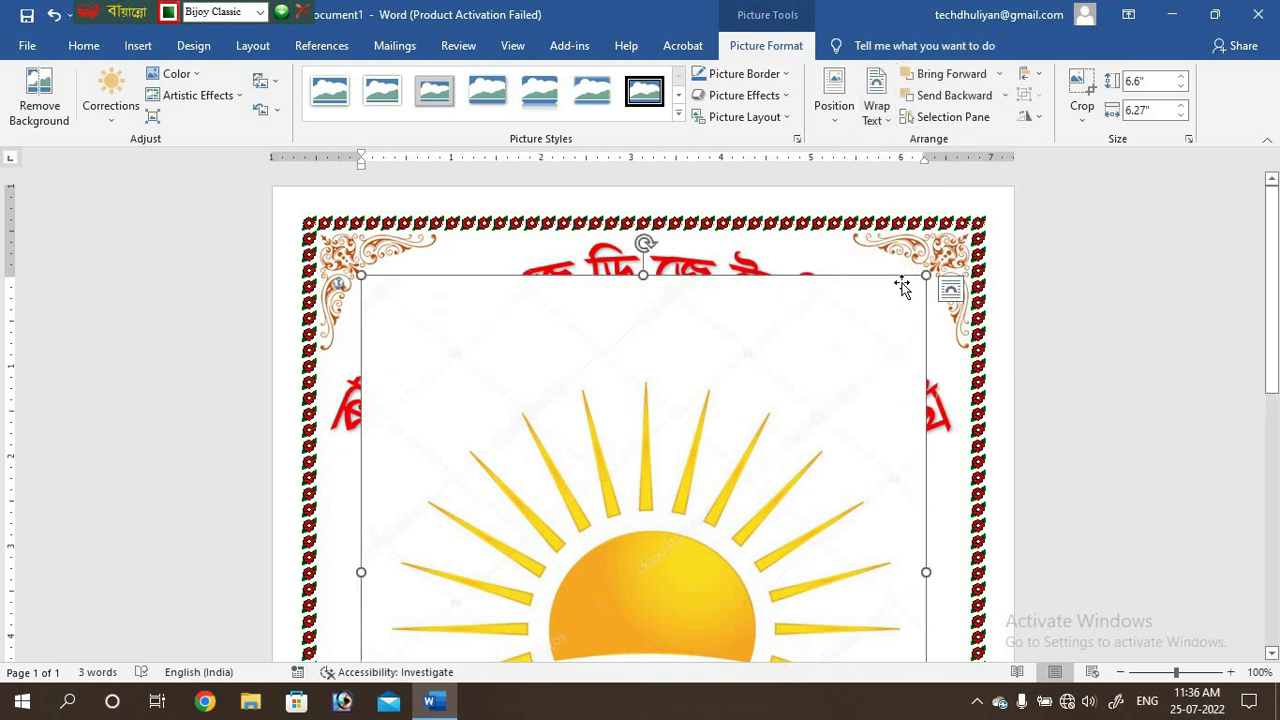
mouse_move(911, 275)
mouse_down()
mouse_move(690, 479)
mouse_move(620, 575)
mouse_up()
scroll(571, 434, down, 3)
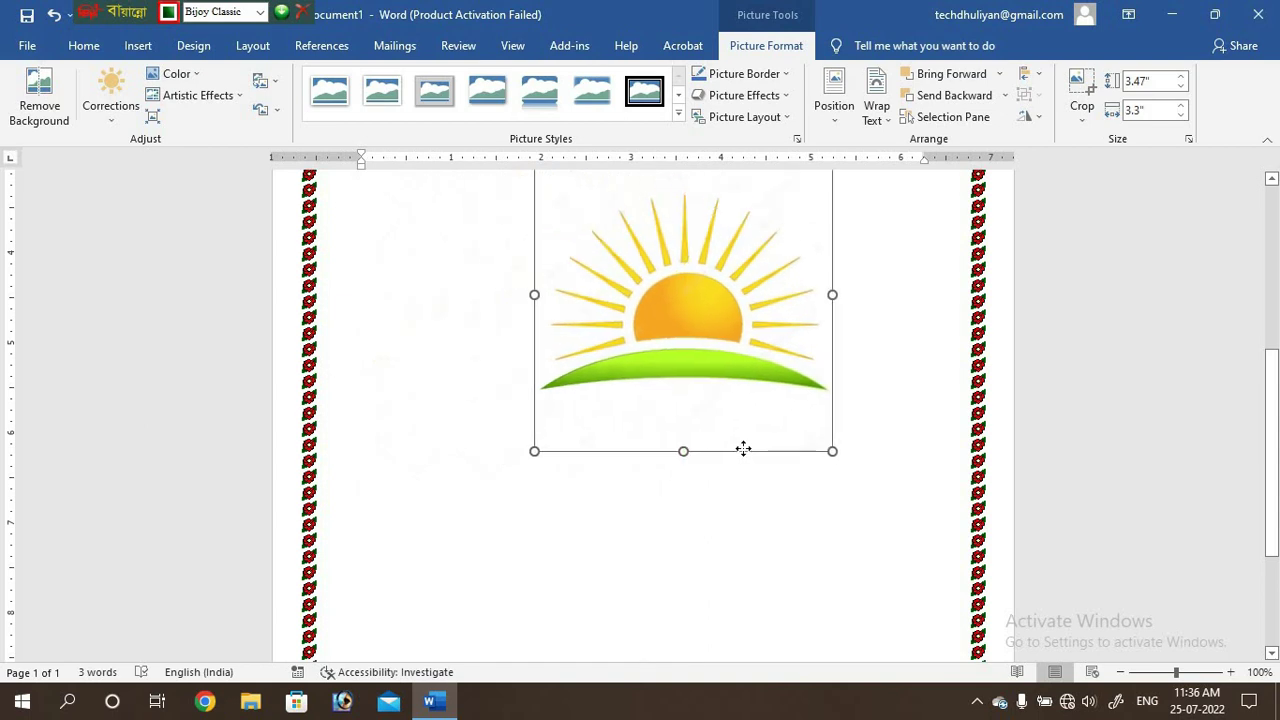
drag(570, 433, 734, 466)
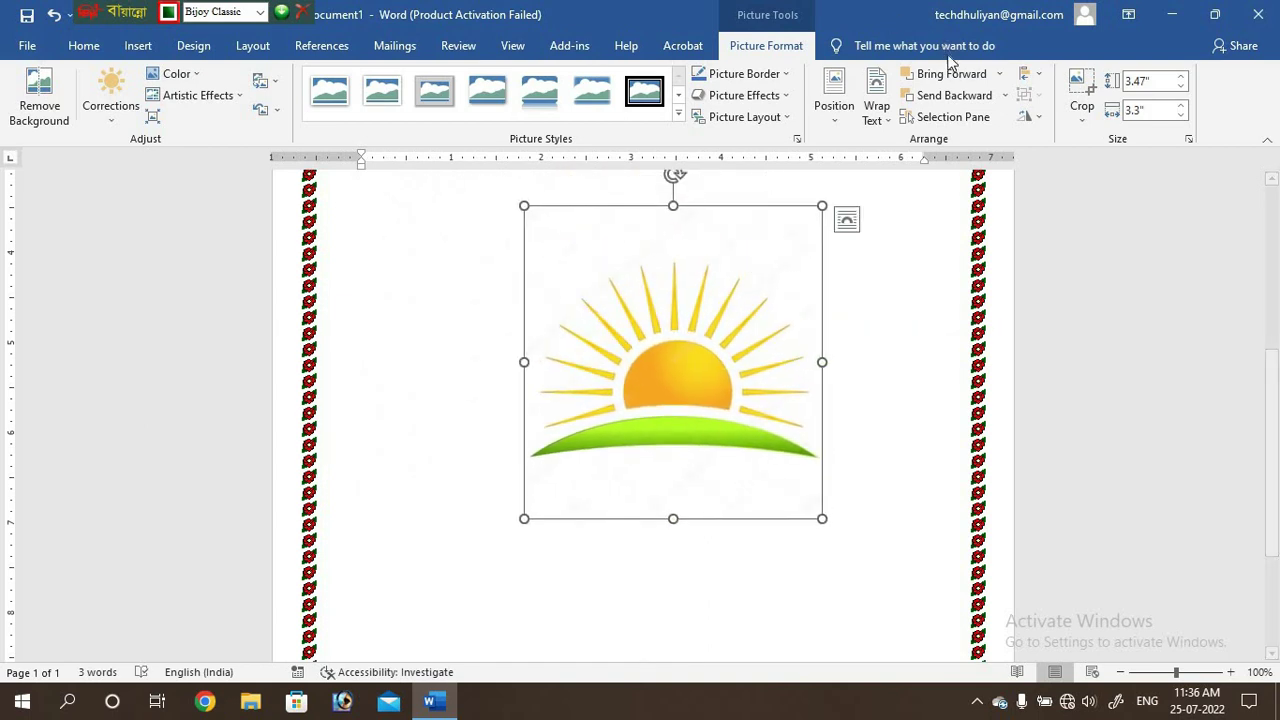
Step: Crop empty space off the logo's top and bottom, leaving about 2.23 by 3.3 inches
click(1080, 90)
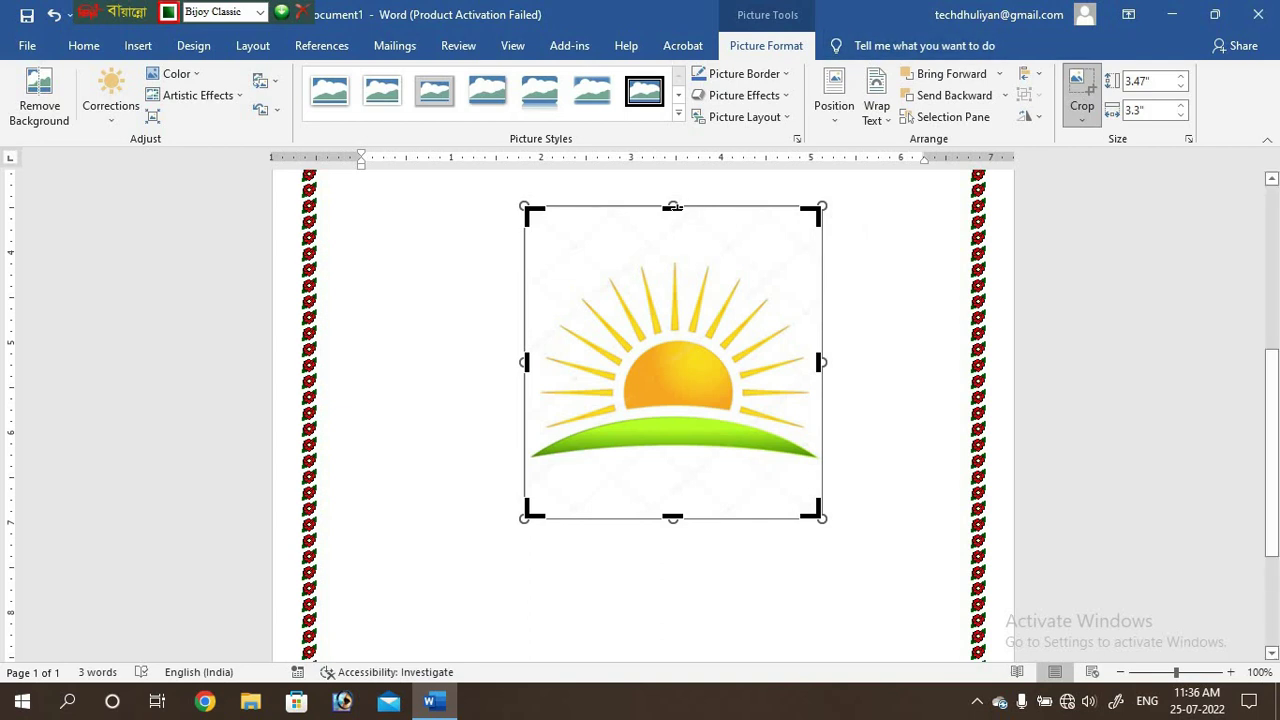
drag(675, 226, 674, 257)
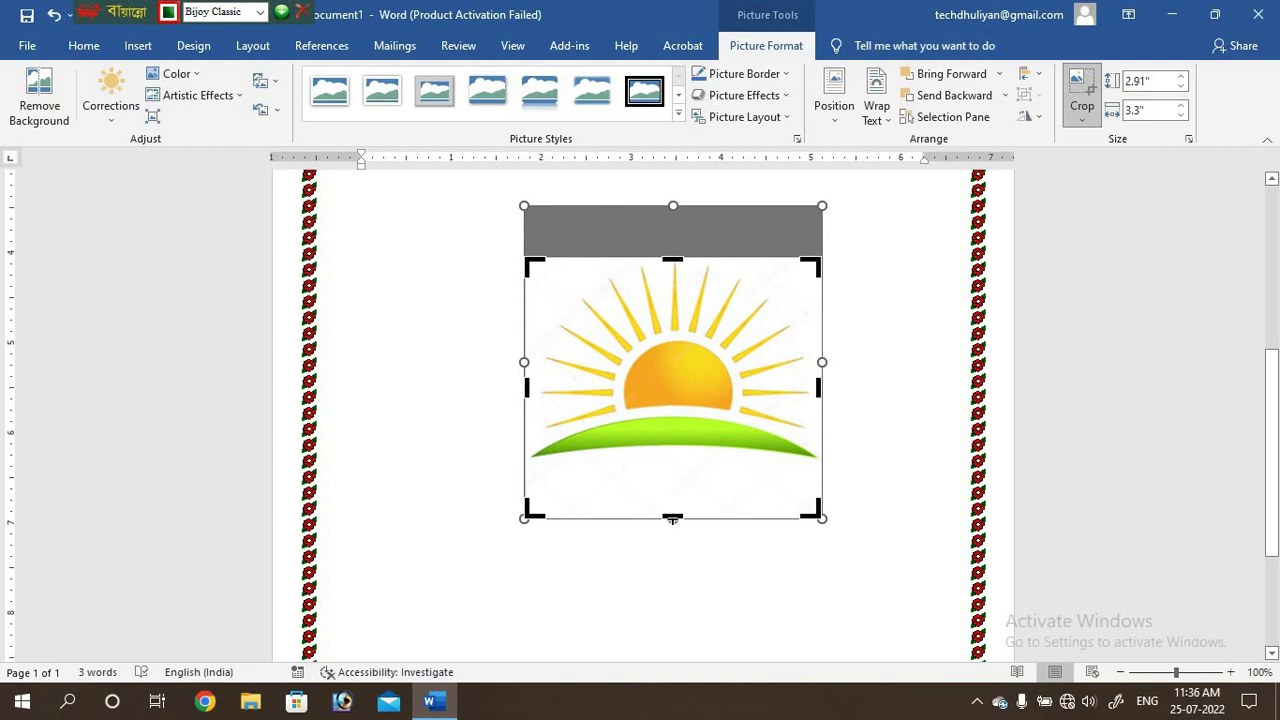
drag(673, 485, 673, 458)
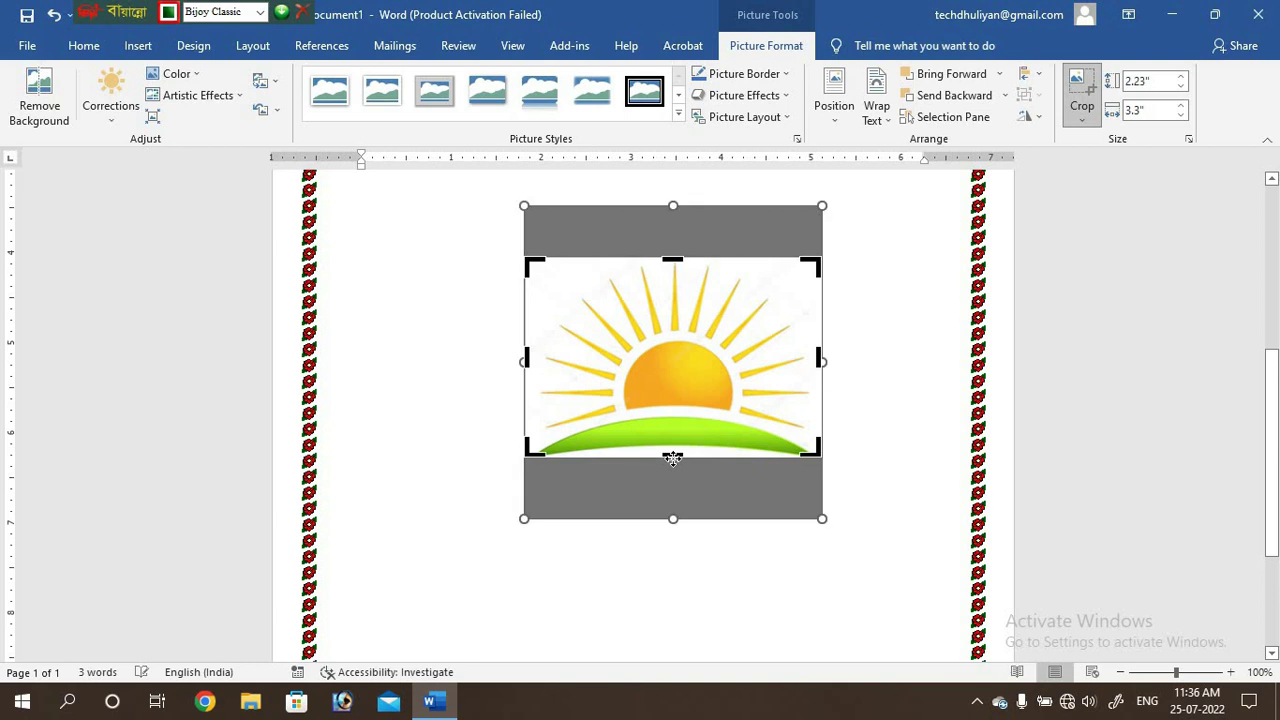
click(886, 468)
scroll(846, 491, up, 5)
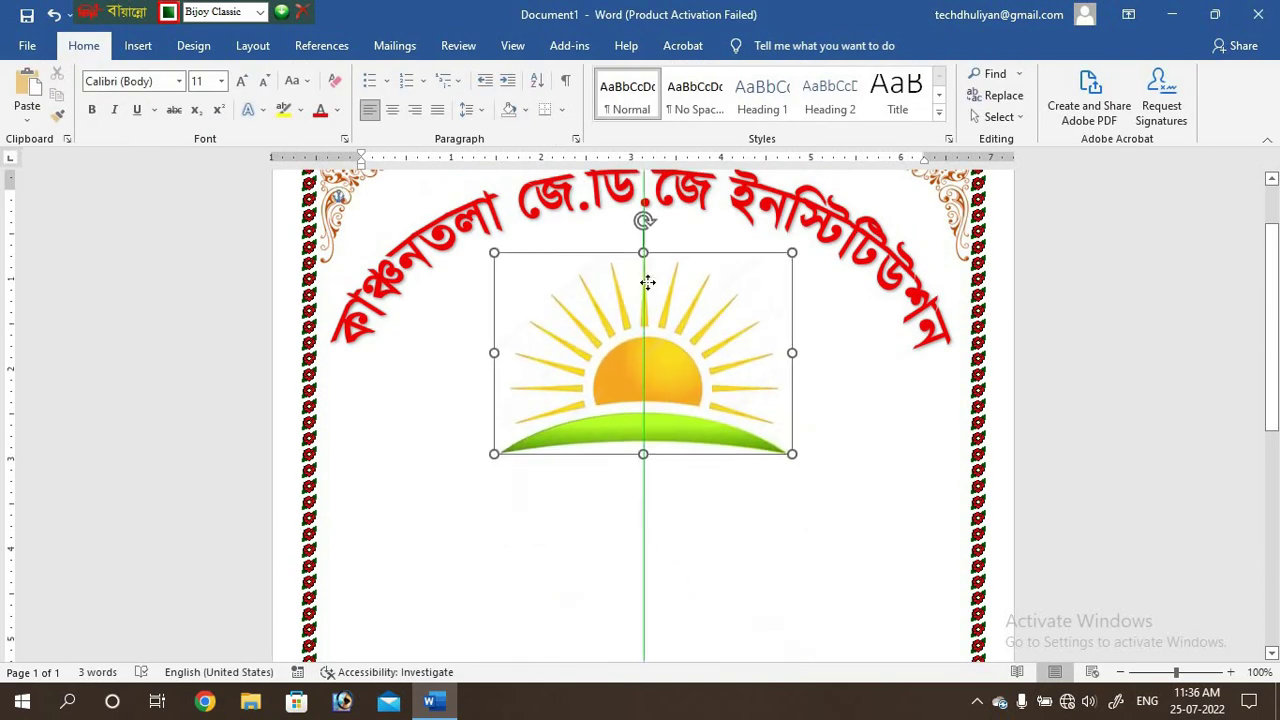
Step: Move the sun logo into the title arch and shrink it to about 1.04 by 1.54 inches
drag(677, 537, 652, 222)
mouse_move(493, 438)
mouse_down()
mouse_move(671, 330)
mouse_move(657, 286)
mouse_up()
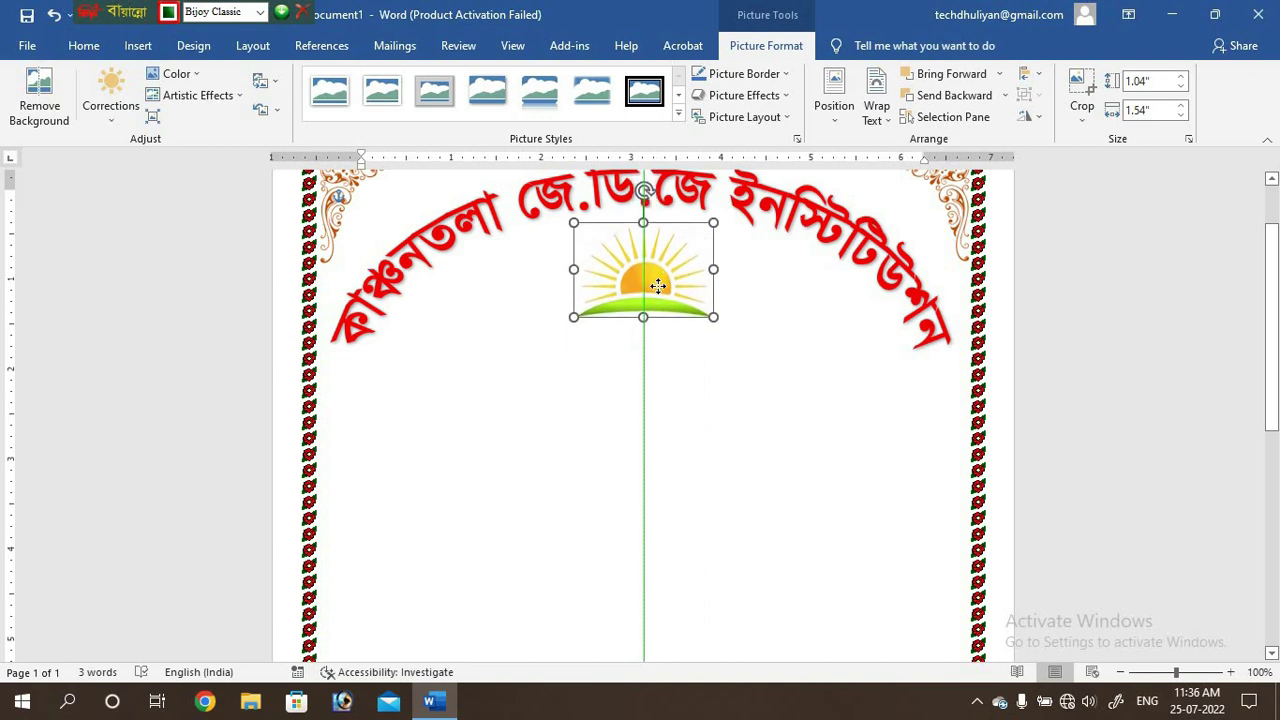
drag(657, 286, 657, 282)
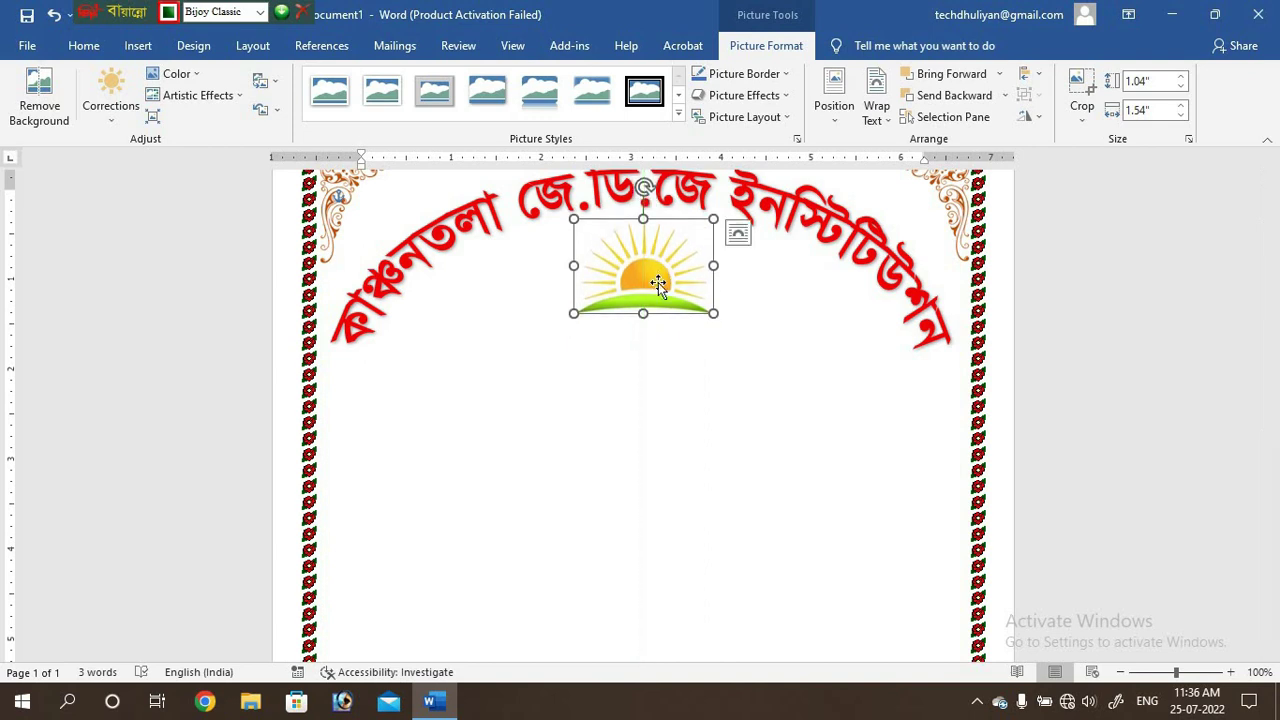
double_click(743, 370)
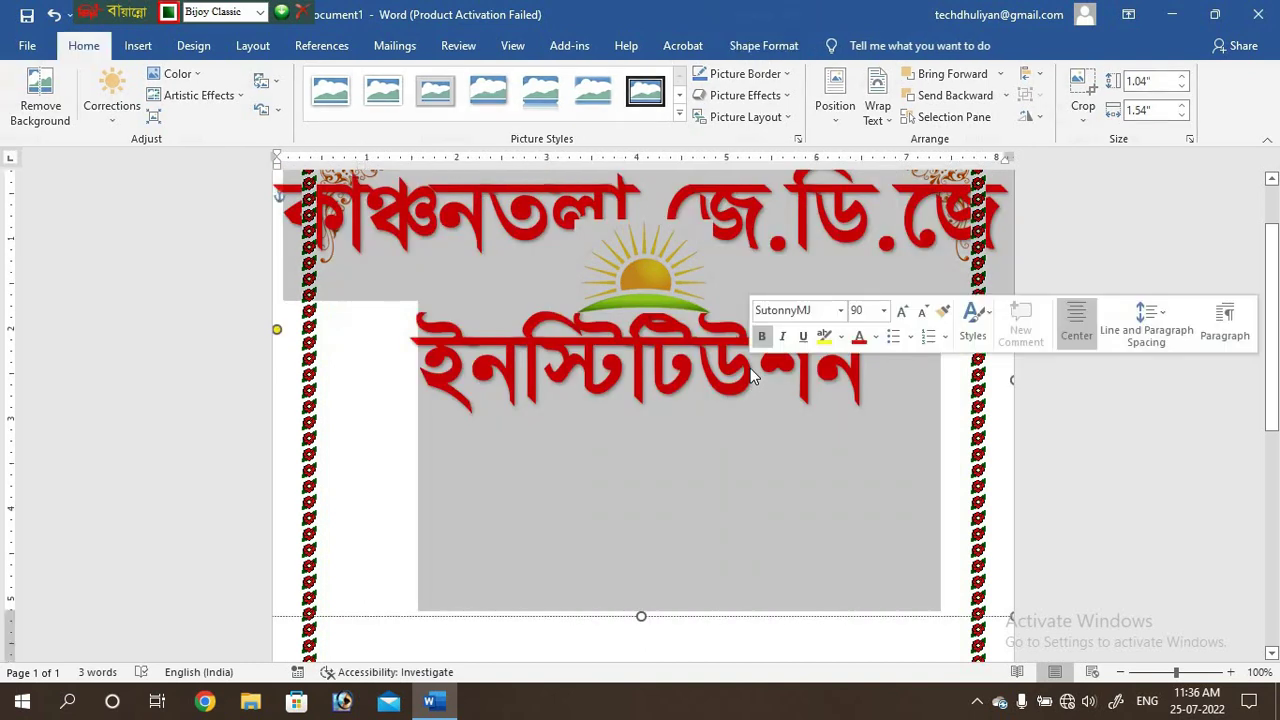
click(1000, 515)
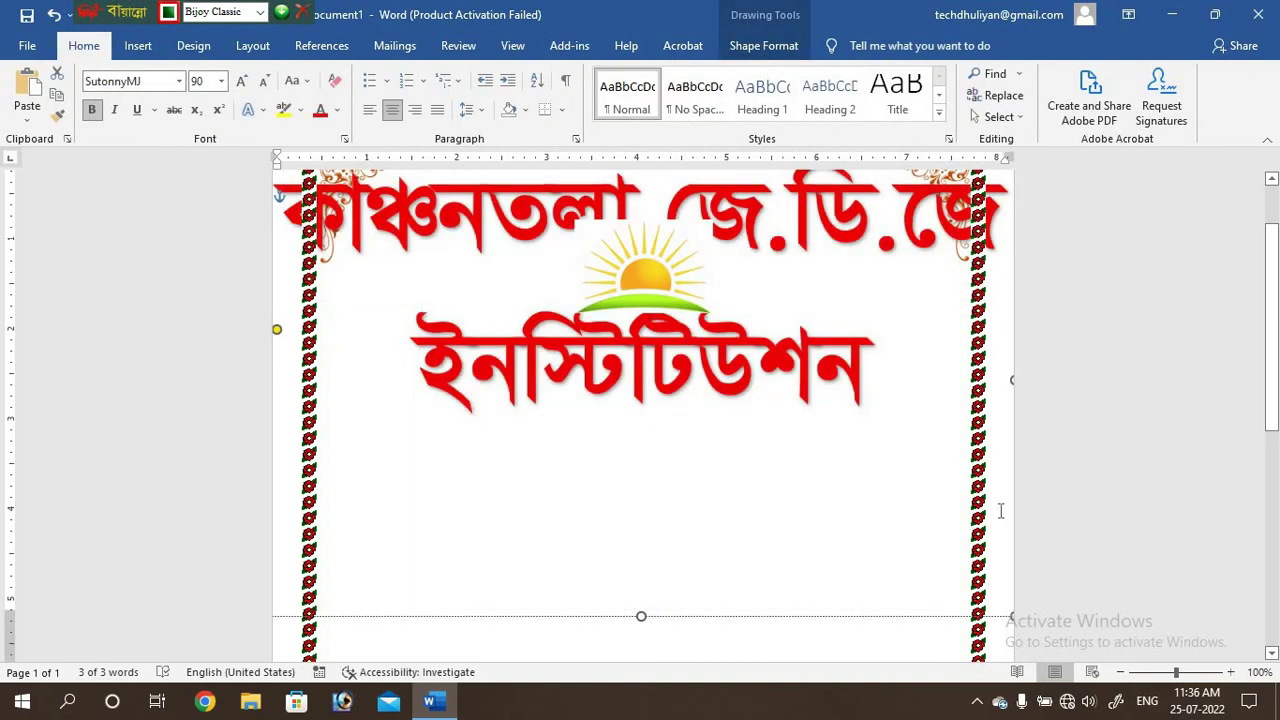
click(1064, 534)
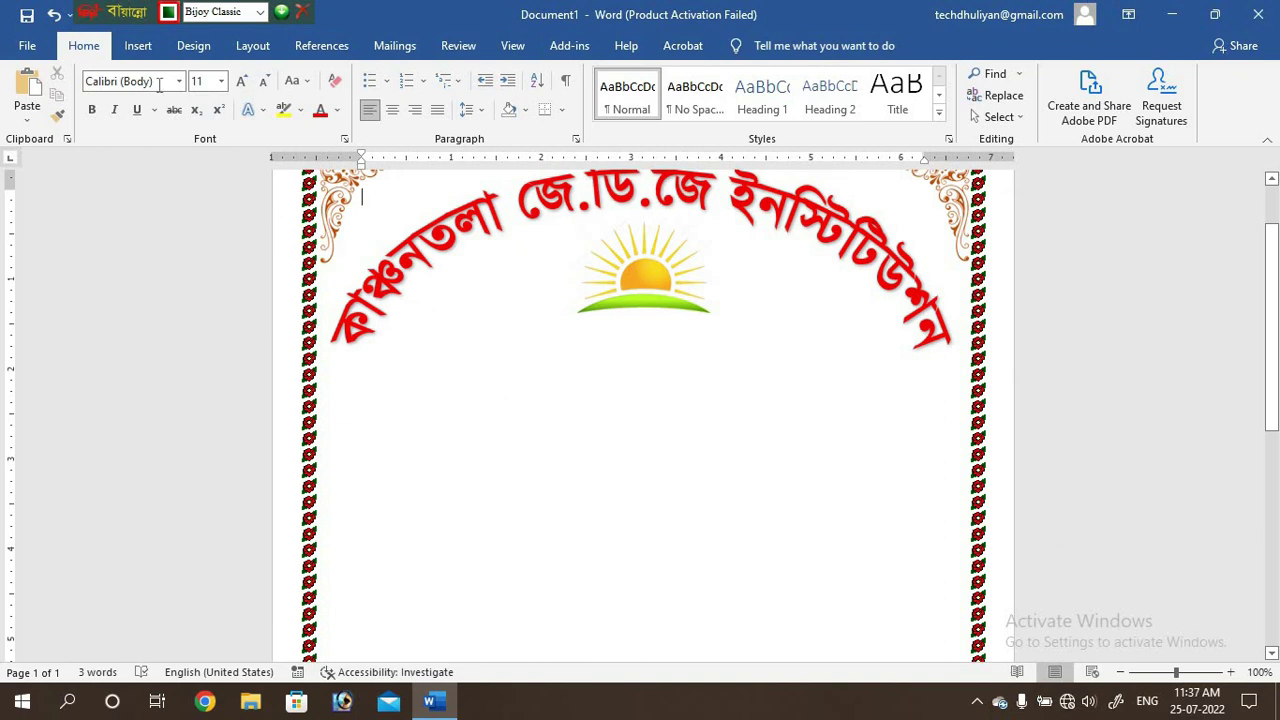
click(138, 46)
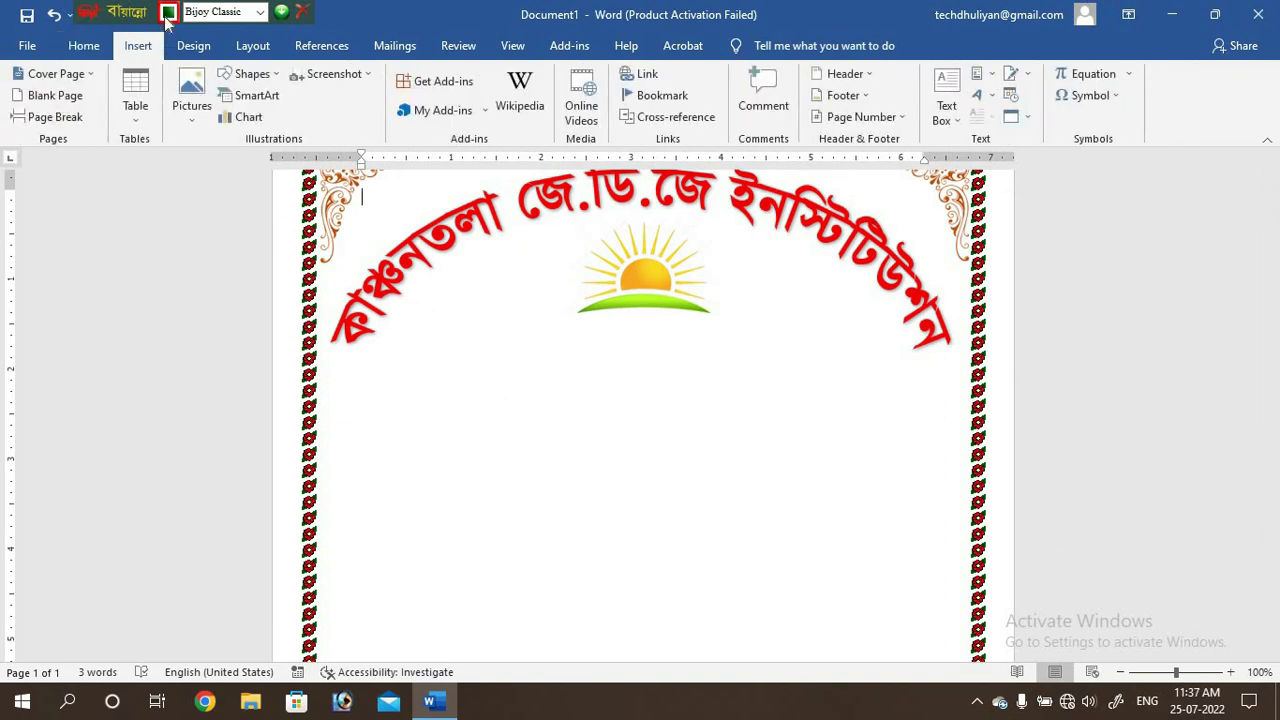
Step: Switch Bijoy to English and draw a Ribbon: Tilted Down banner beneath the sun logo
click(167, 13)
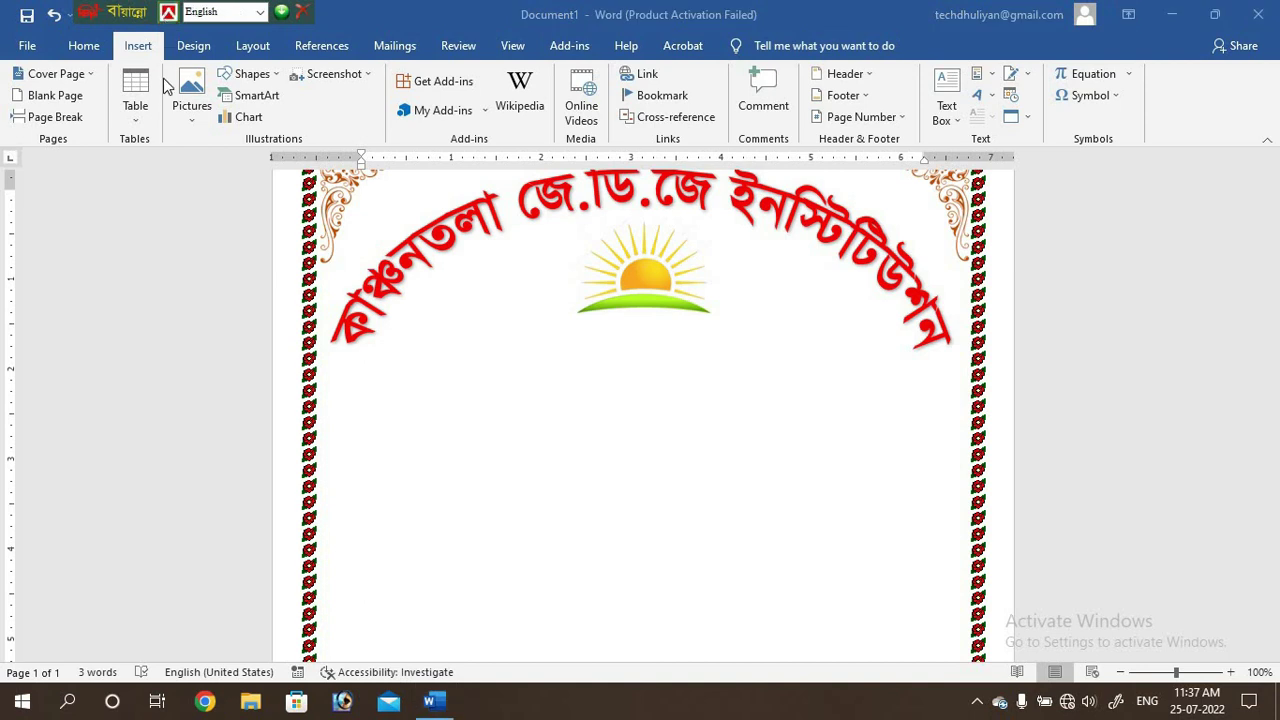
click(262, 75)
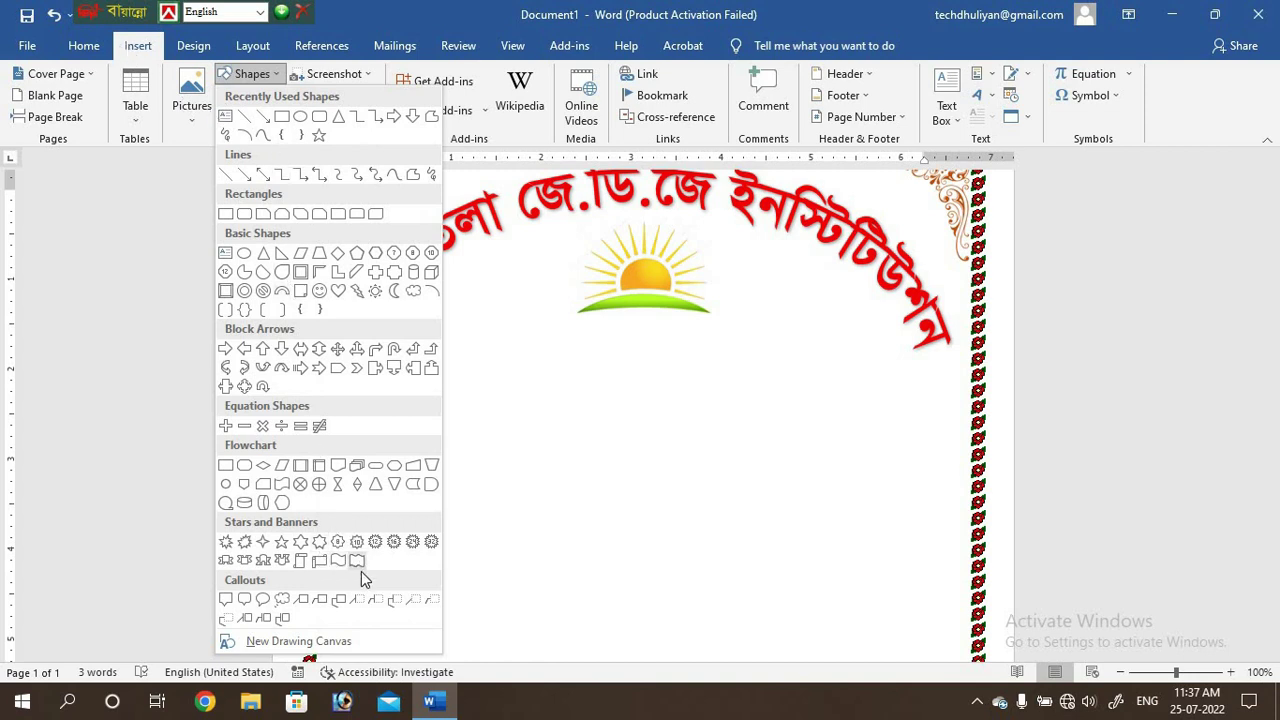
click(238, 566)
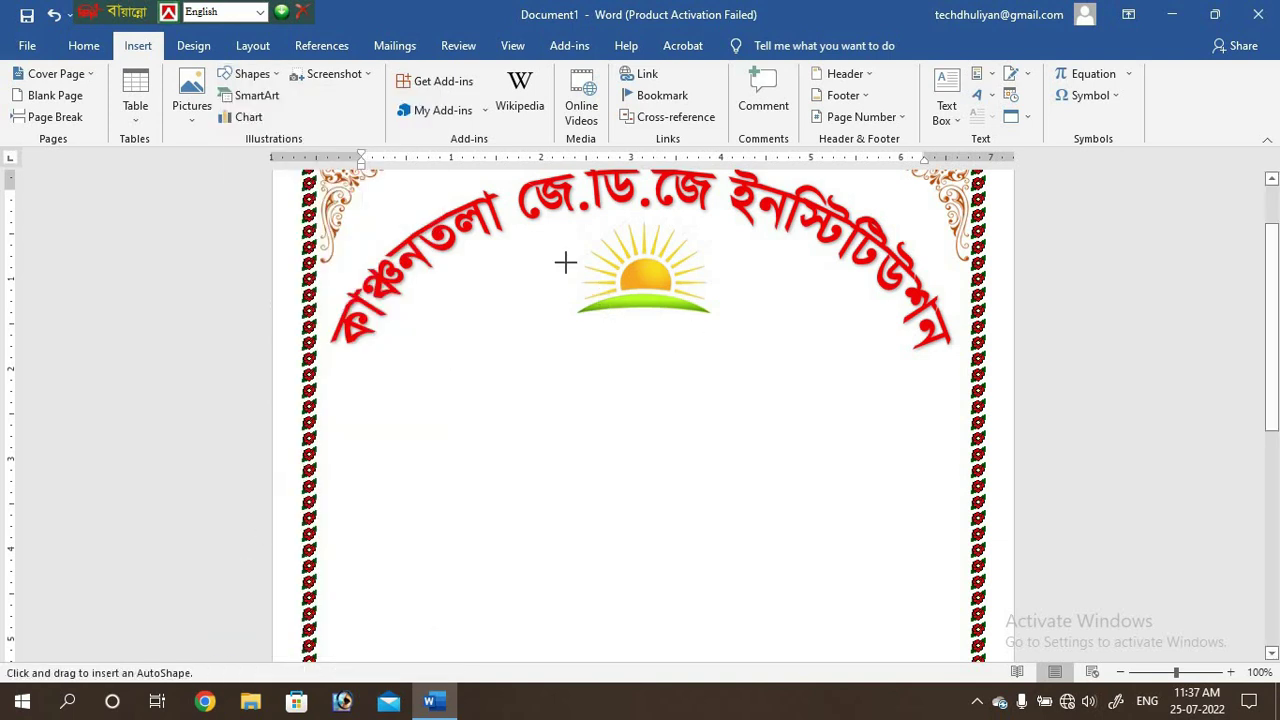
drag(552, 309, 770, 360)
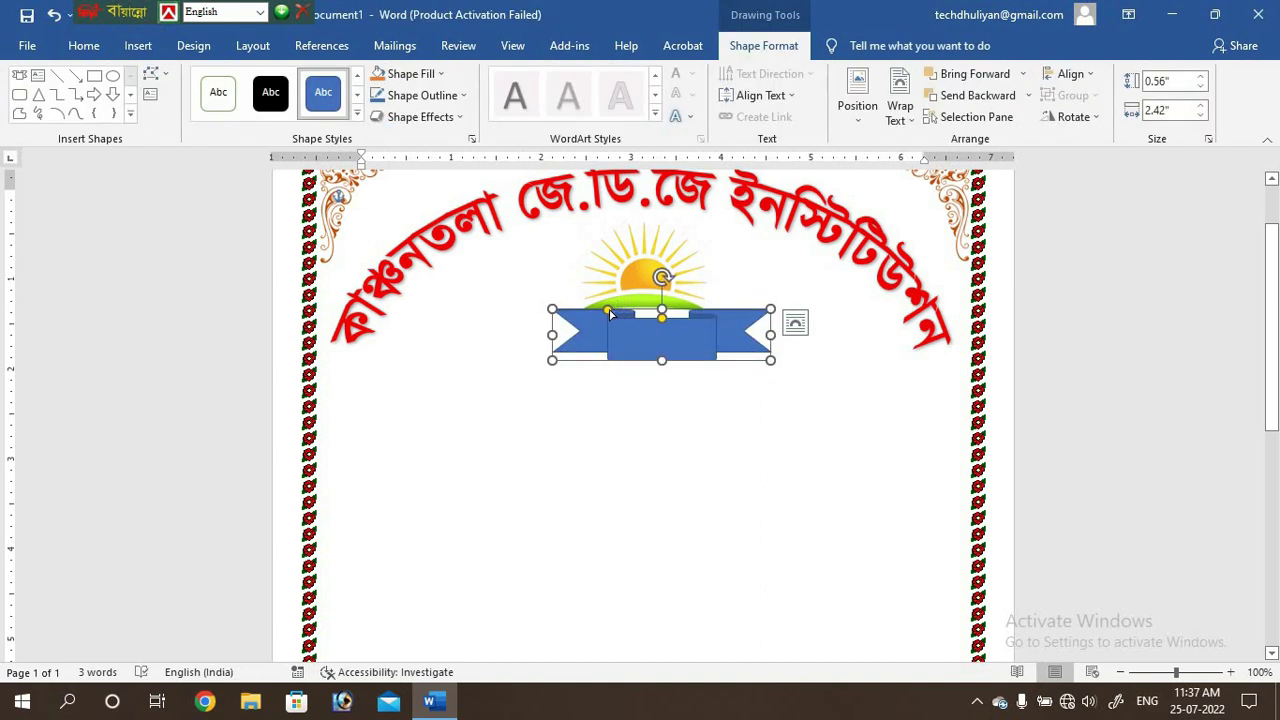
drag(607, 310, 580, 310)
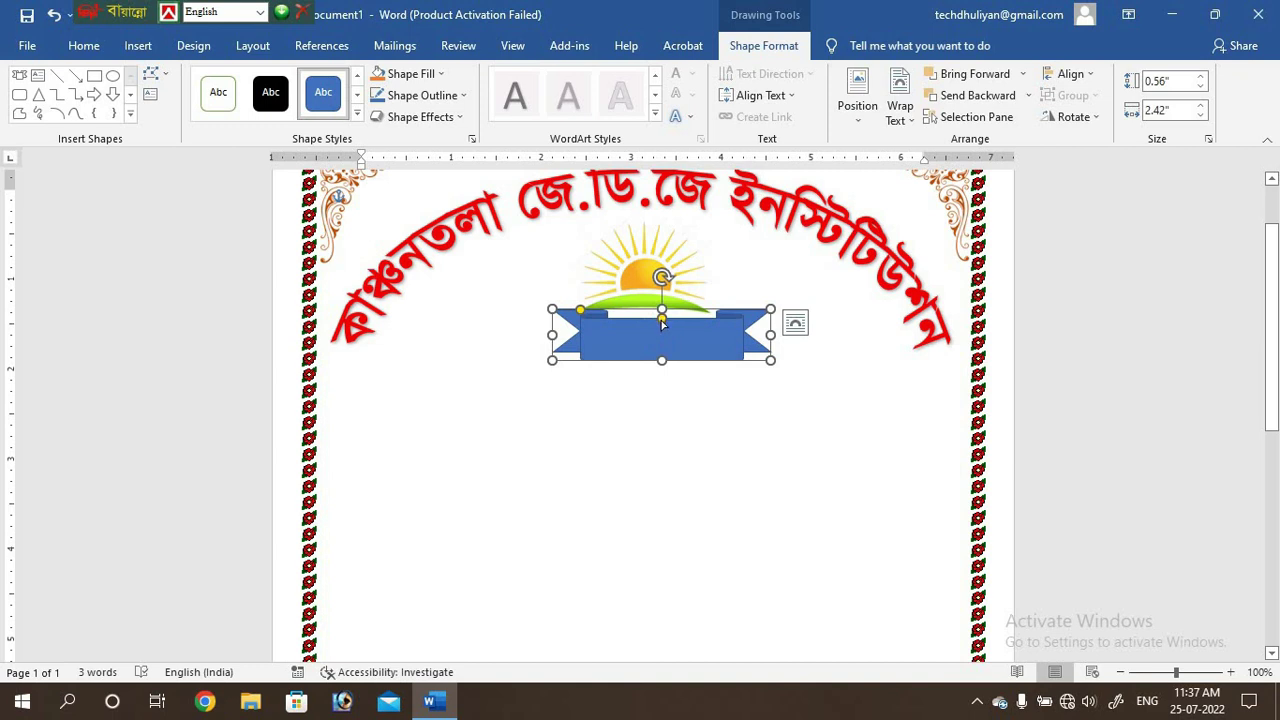
drag(661, 322, 661, 330)
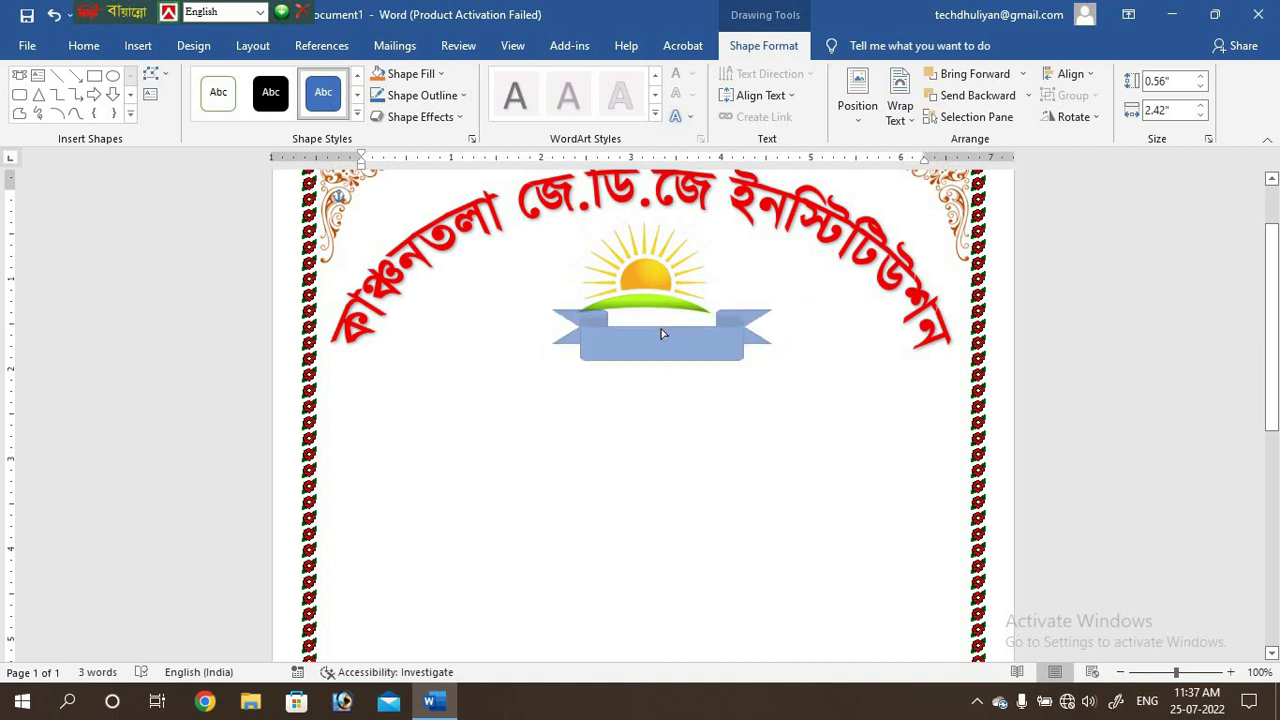
click(661, 330)
drag(688, 340, 674, 317)
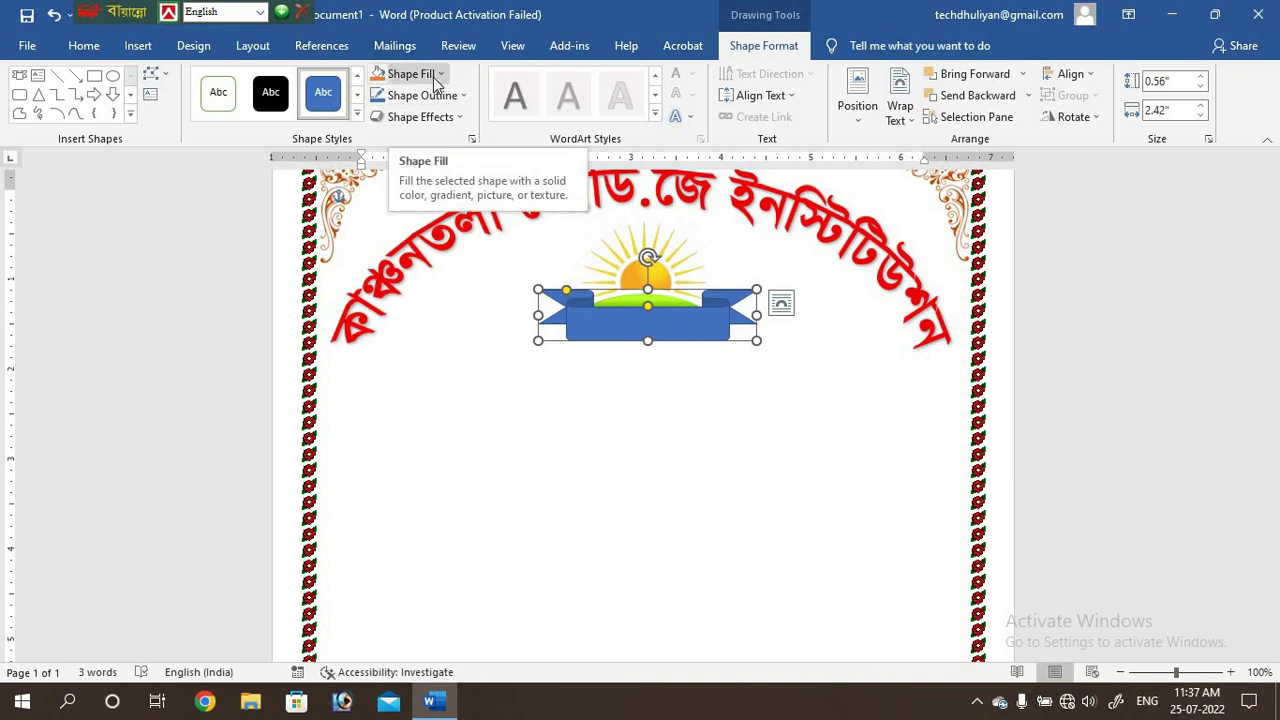
Step: Fill the ribbon banner red and give it a yellow outline
click(435, 77)
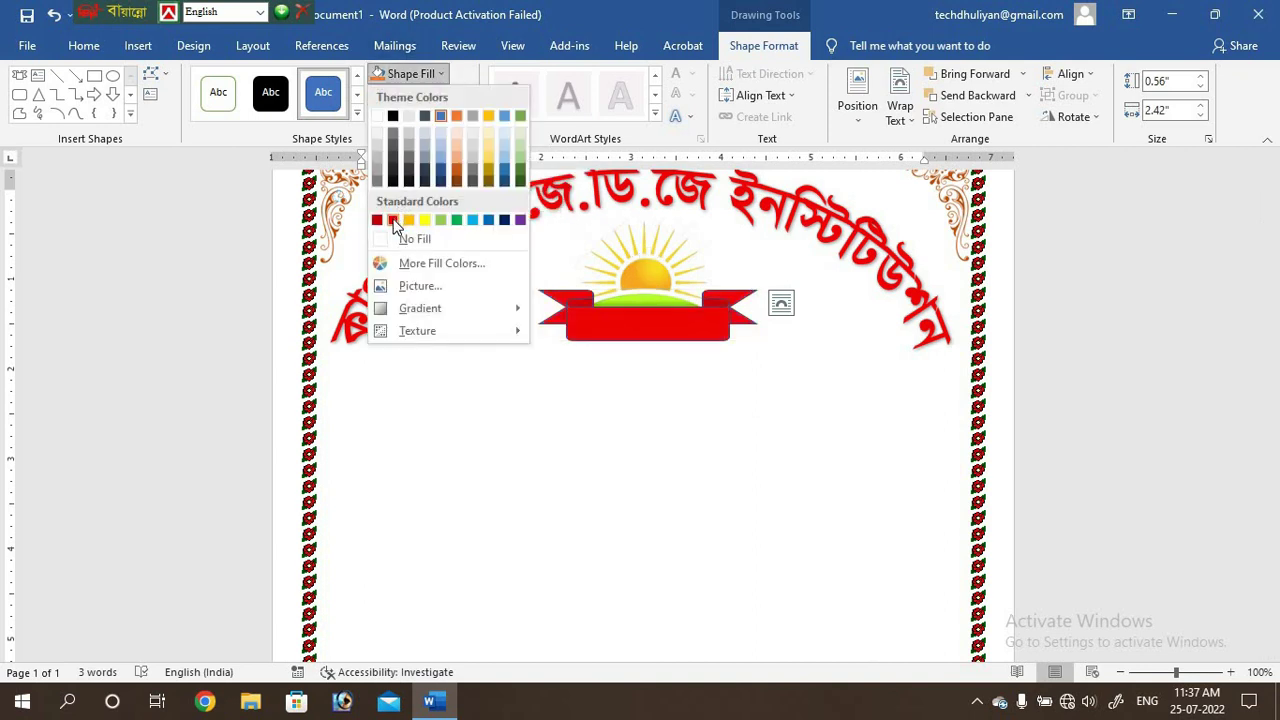
click(393, 222)
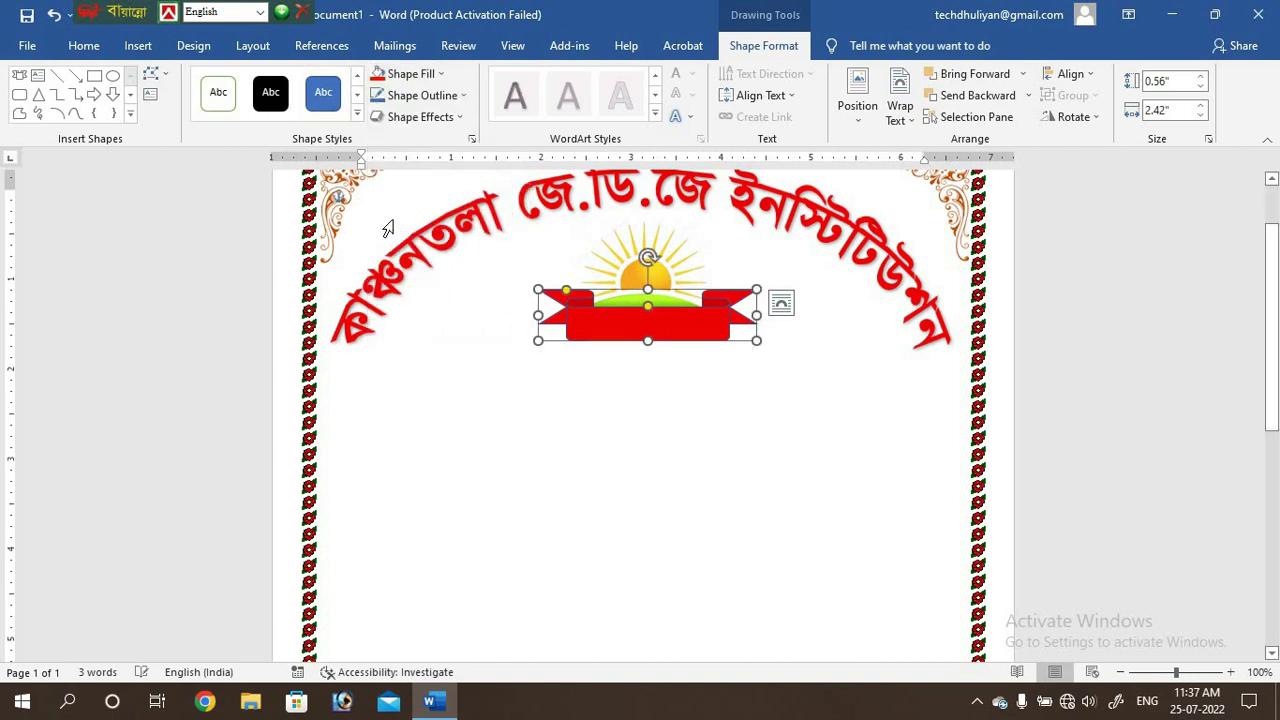
click(420, 96)
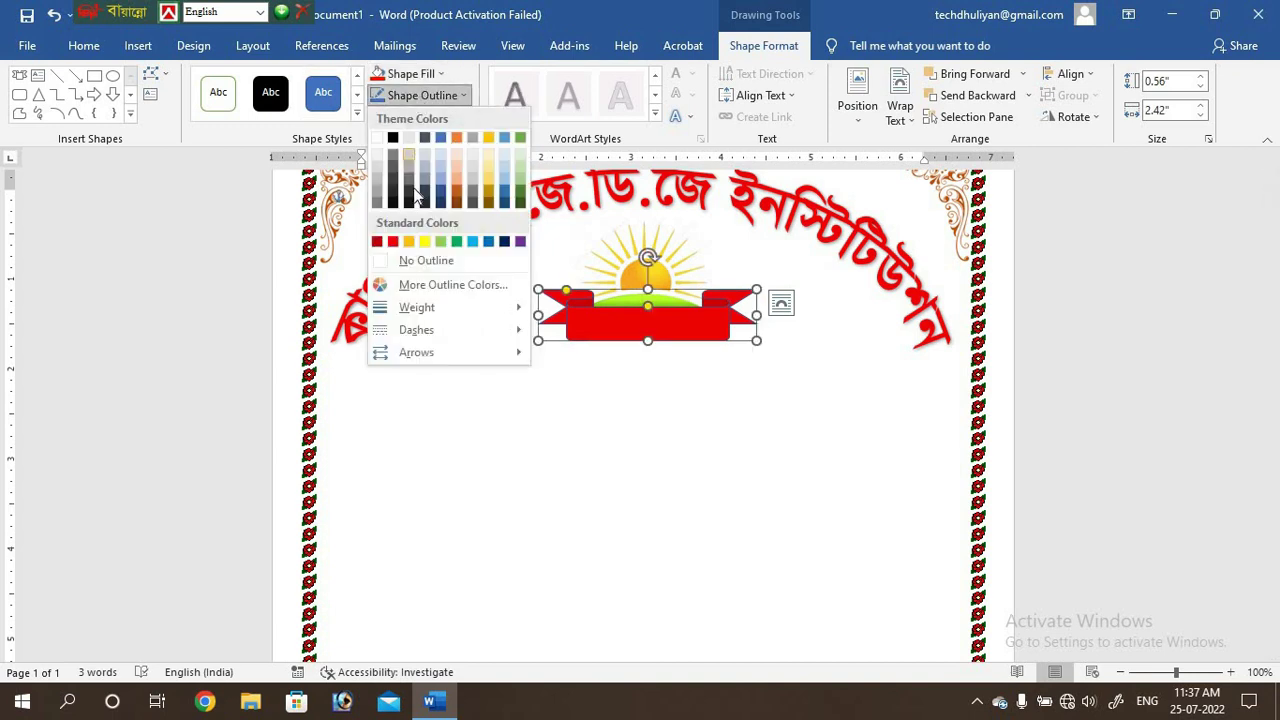
click(424, 243)
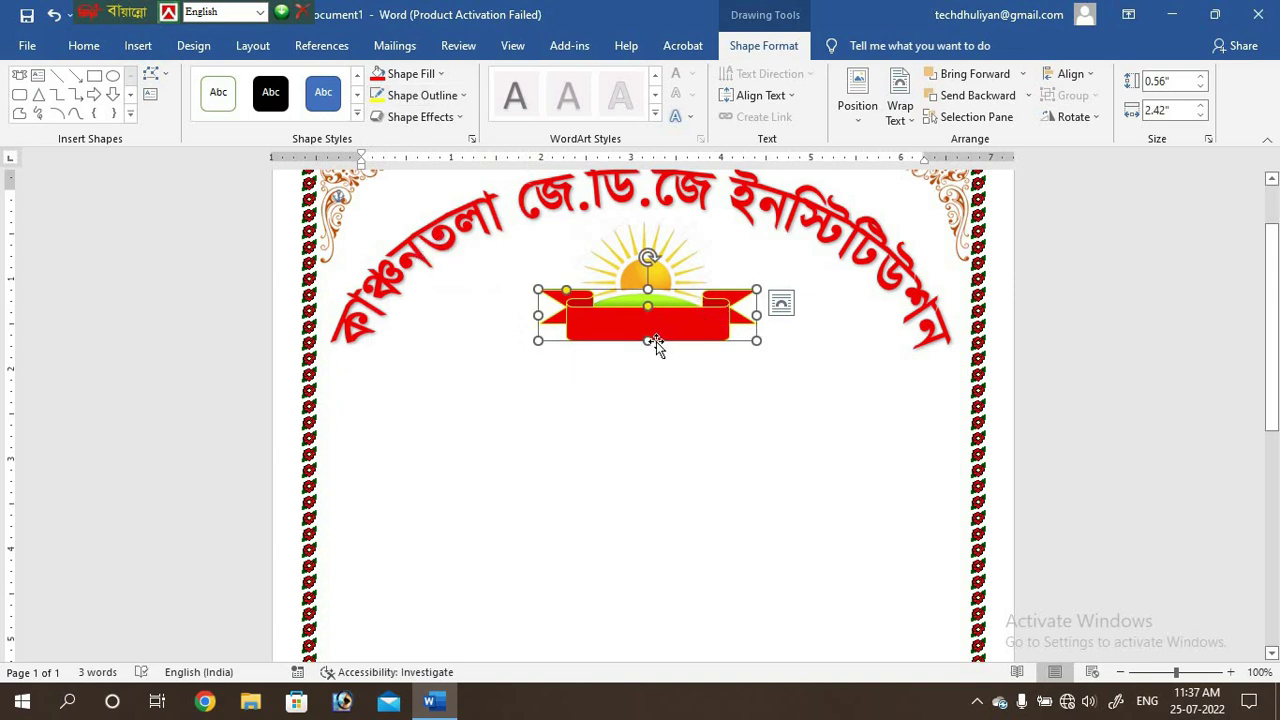
Step: Shorten the banner to 0.46 inches high and nudge it into place over the logo's base
drag(647, 341, 647, 333)
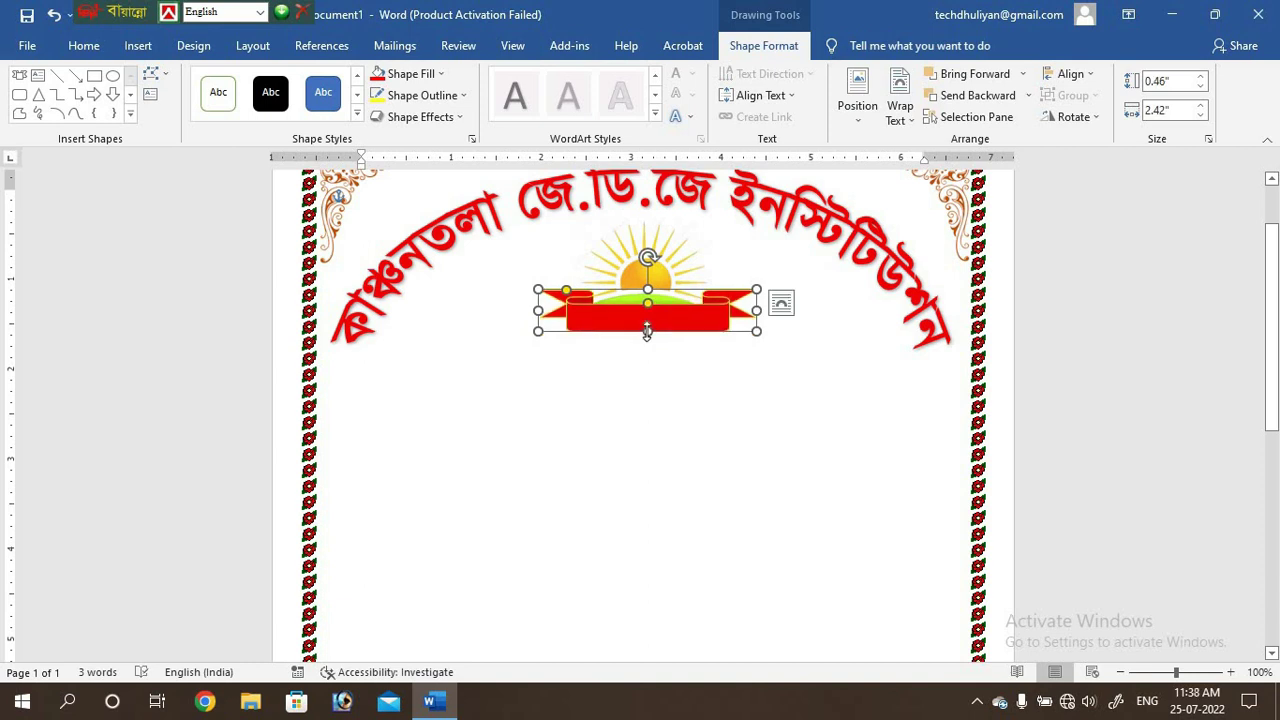
key(Down)
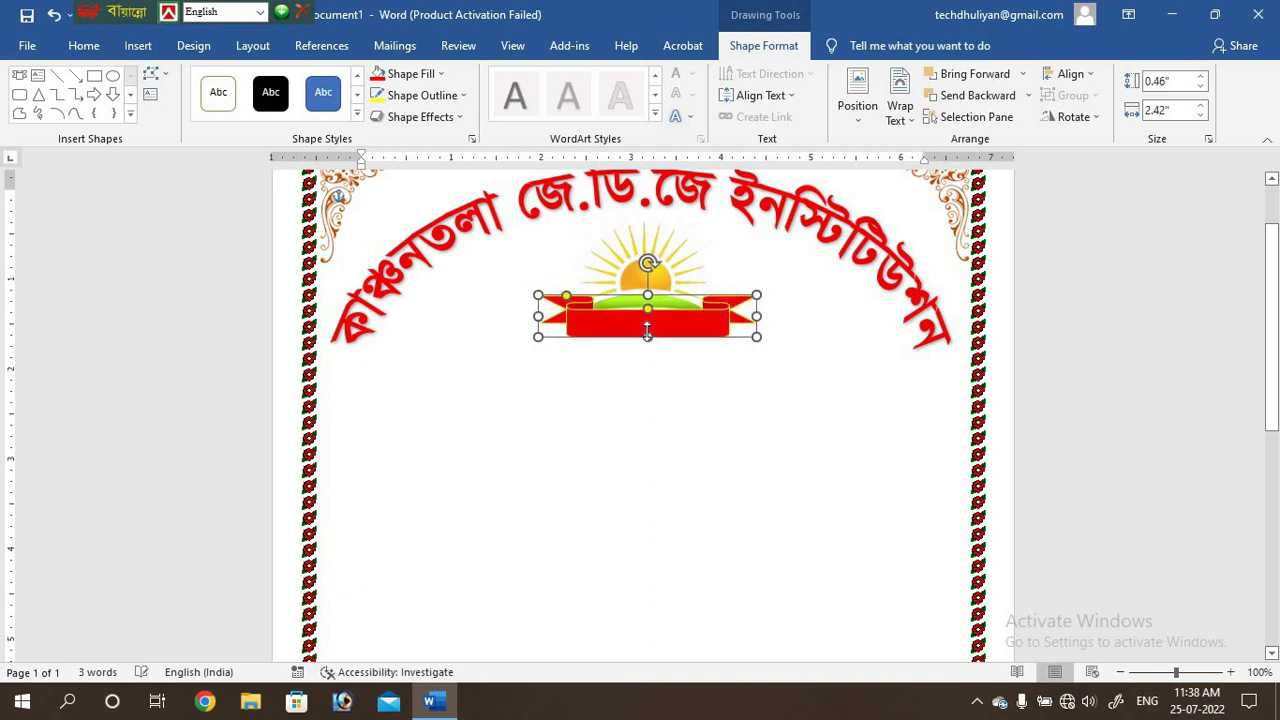
key(Up)
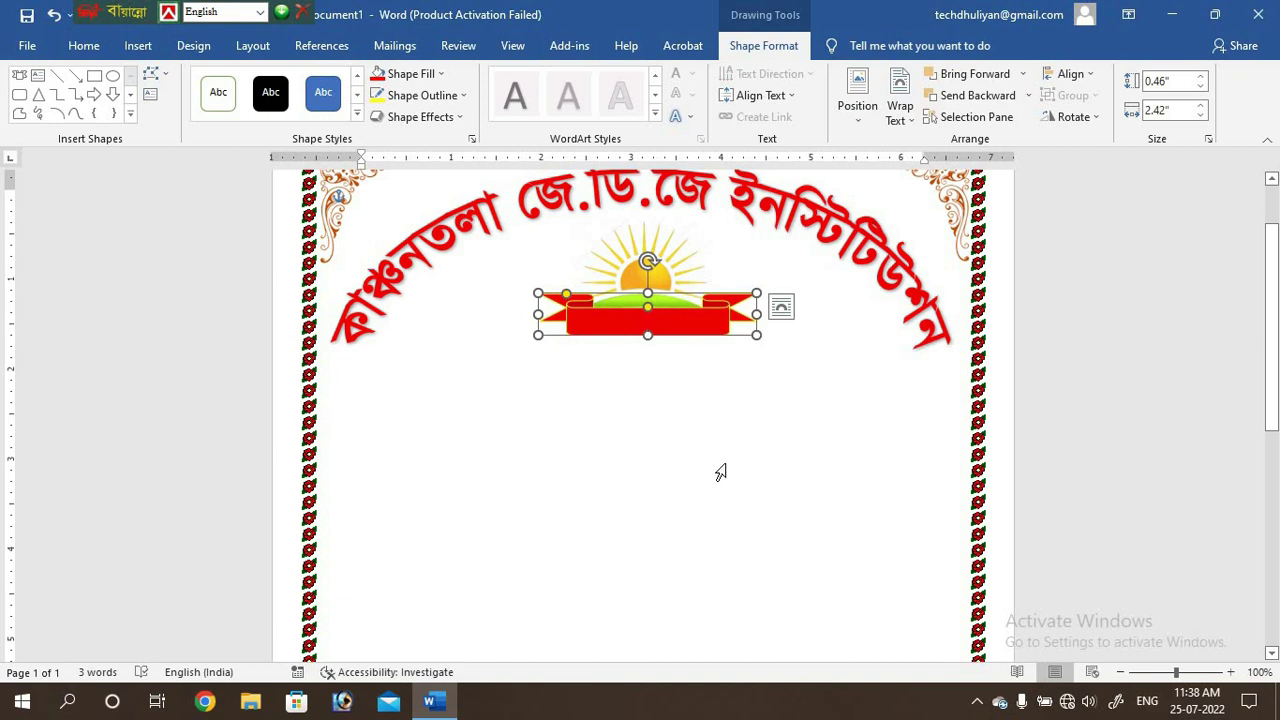
click(720, 471)
triple_click(725, 463)
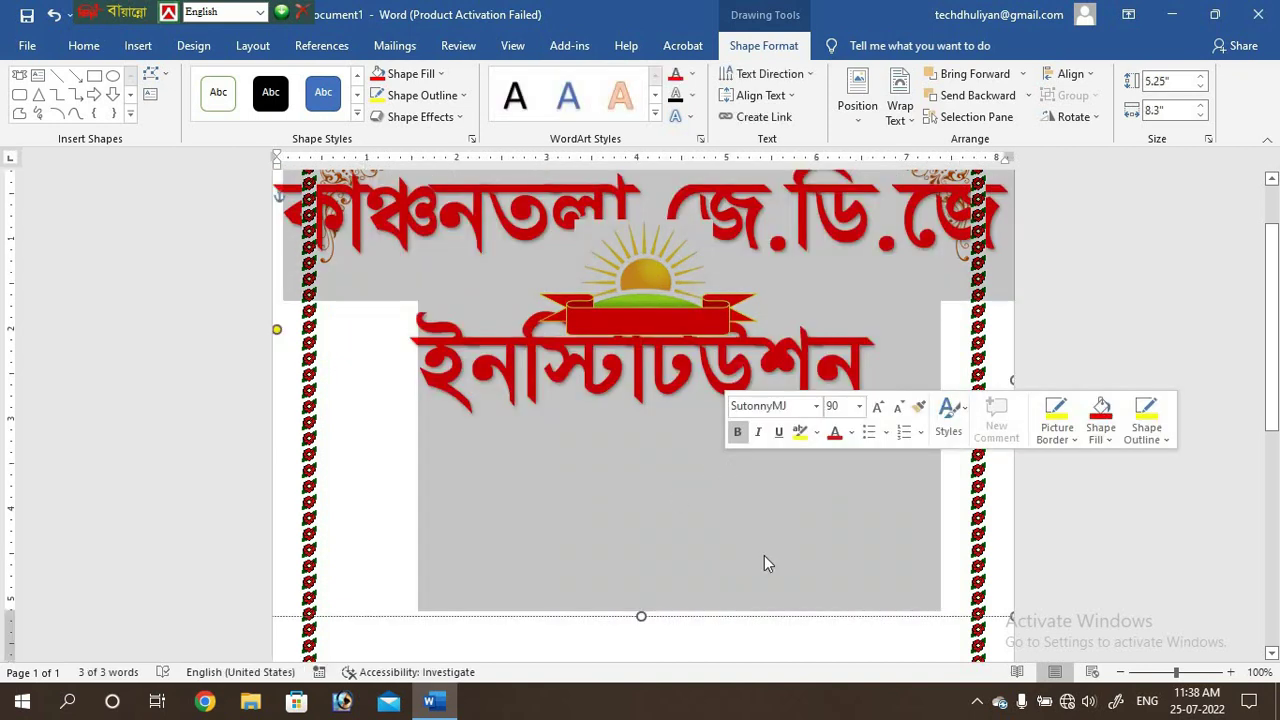
click(1040, 502)
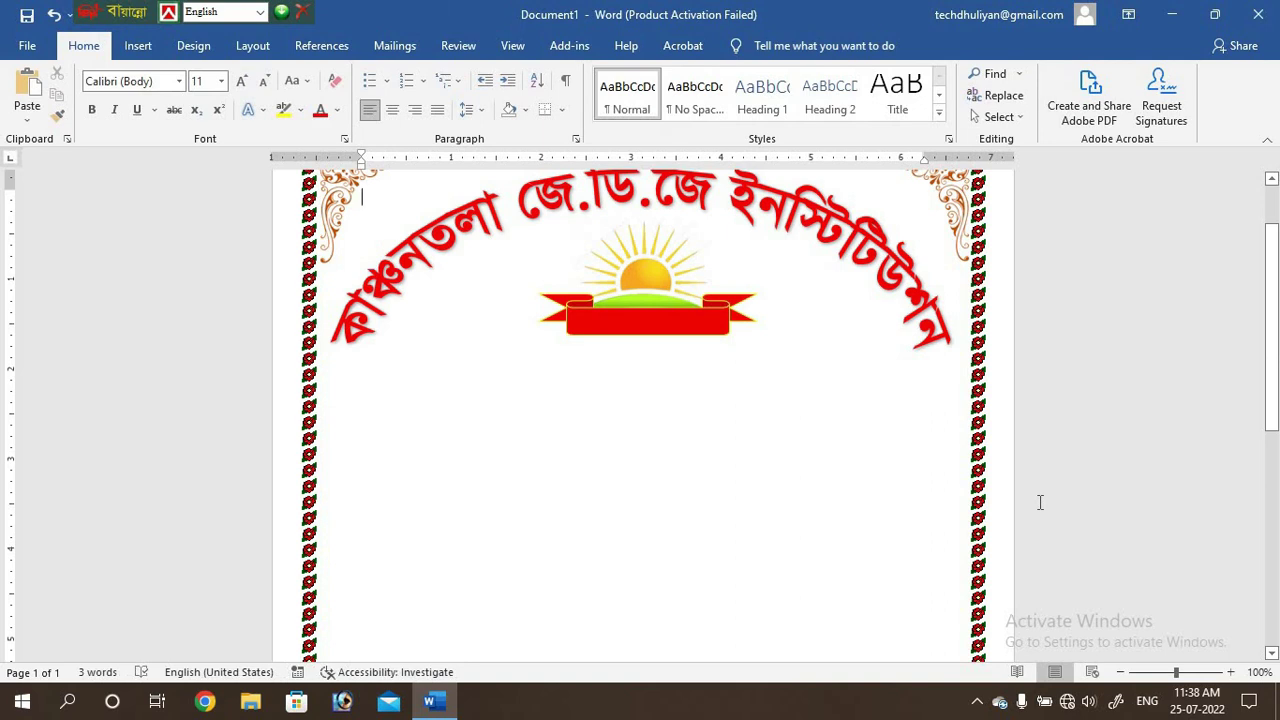
click(140, 48)
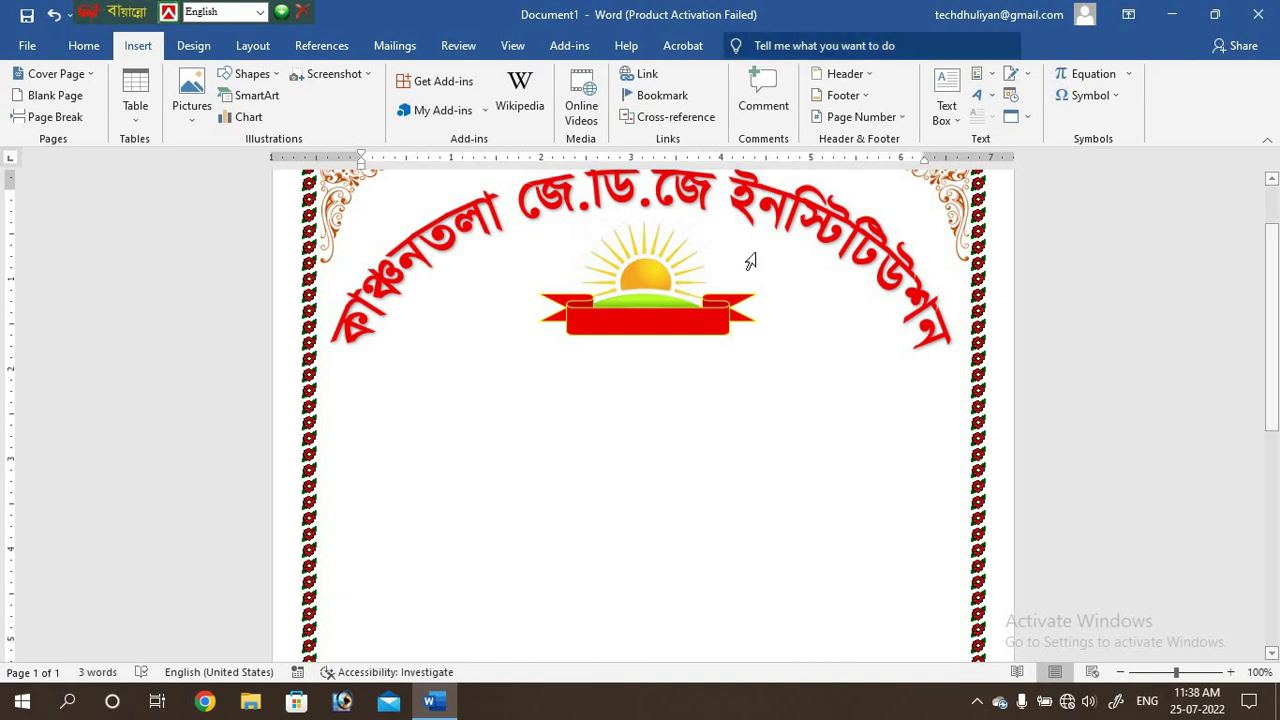
Step: Add a plain black WordArt box and move it below the banner
click(980, 97)
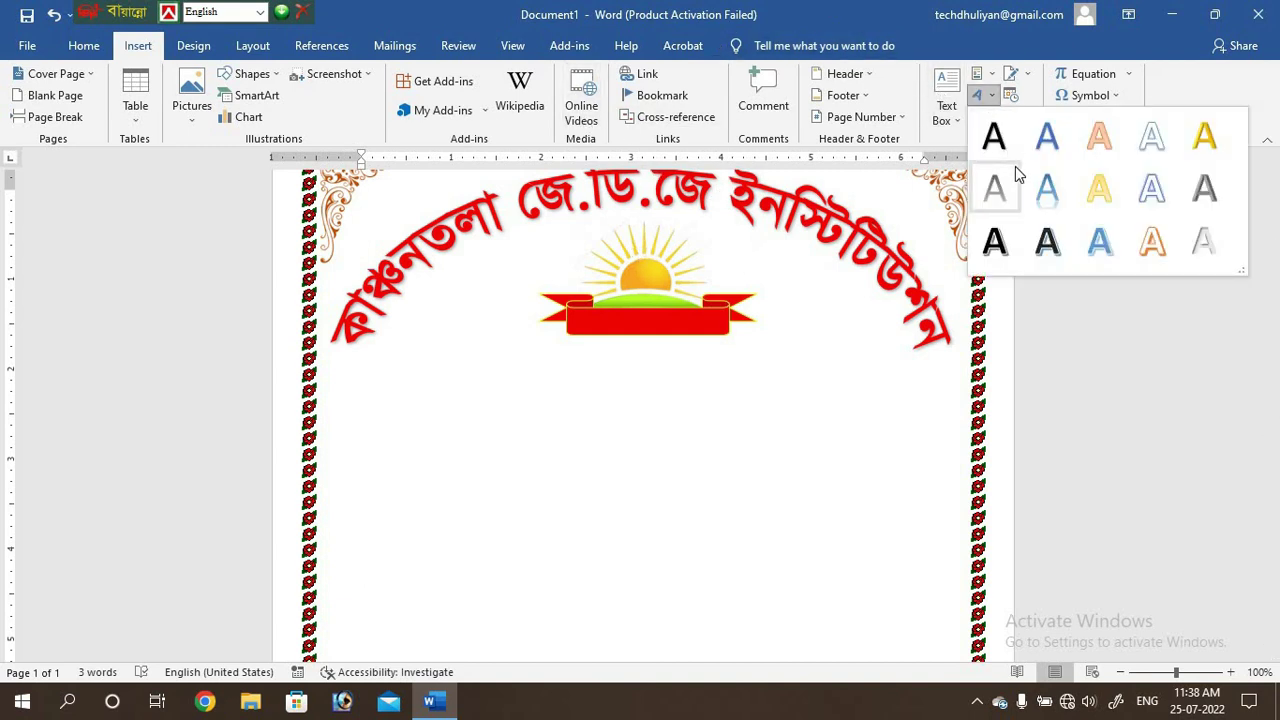
click(1001, 144)
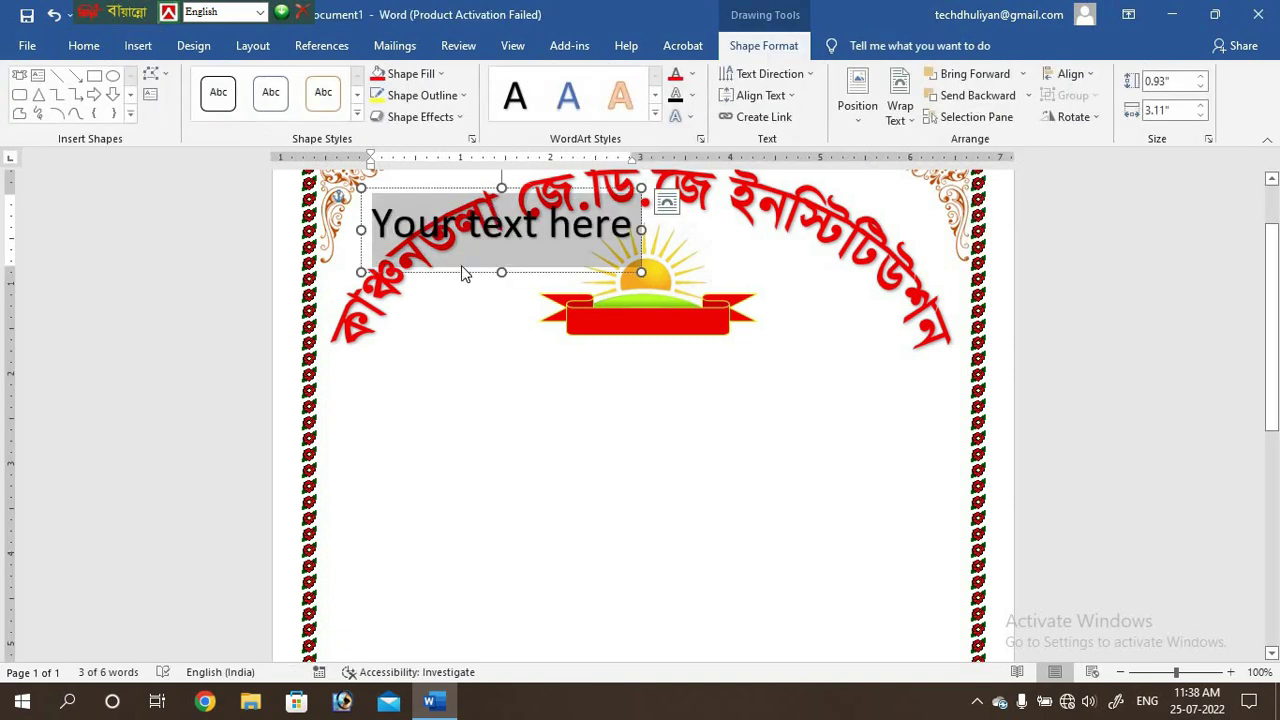
drag(462, 275, 530, 500)
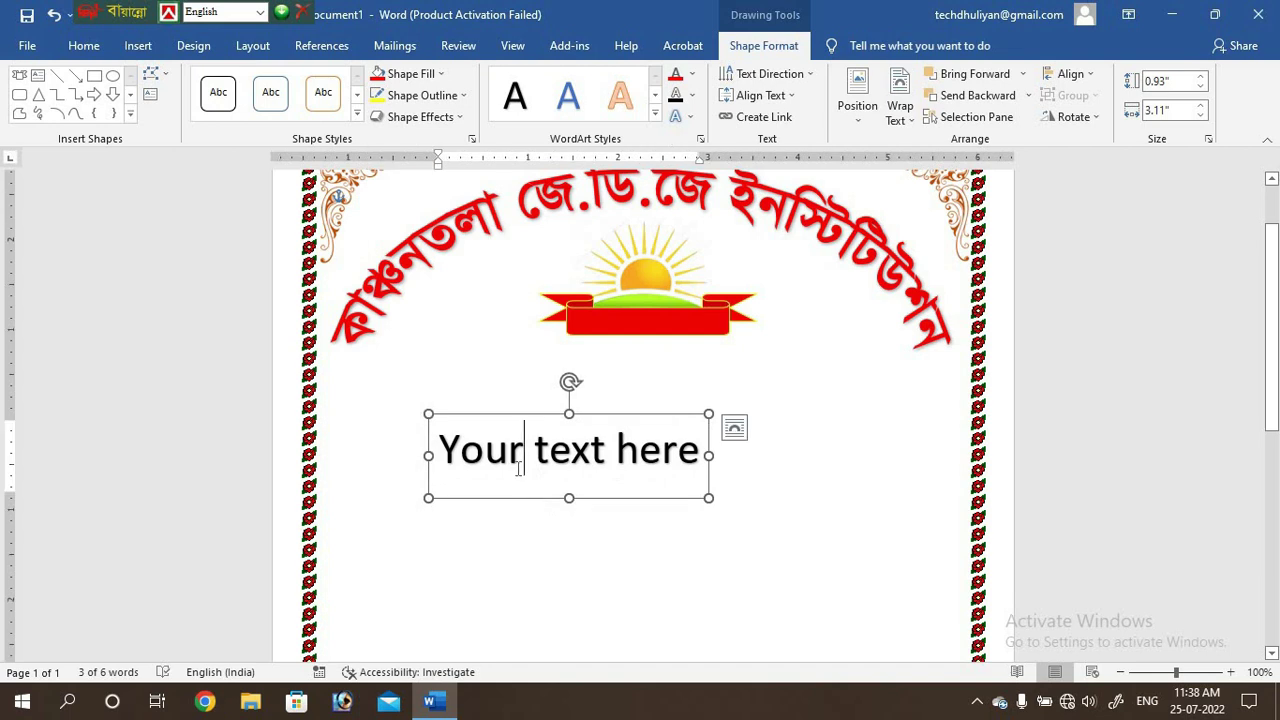
Step: Replace the placeholder WordArt text with 'ESTD. 1897'
click(519, 470)
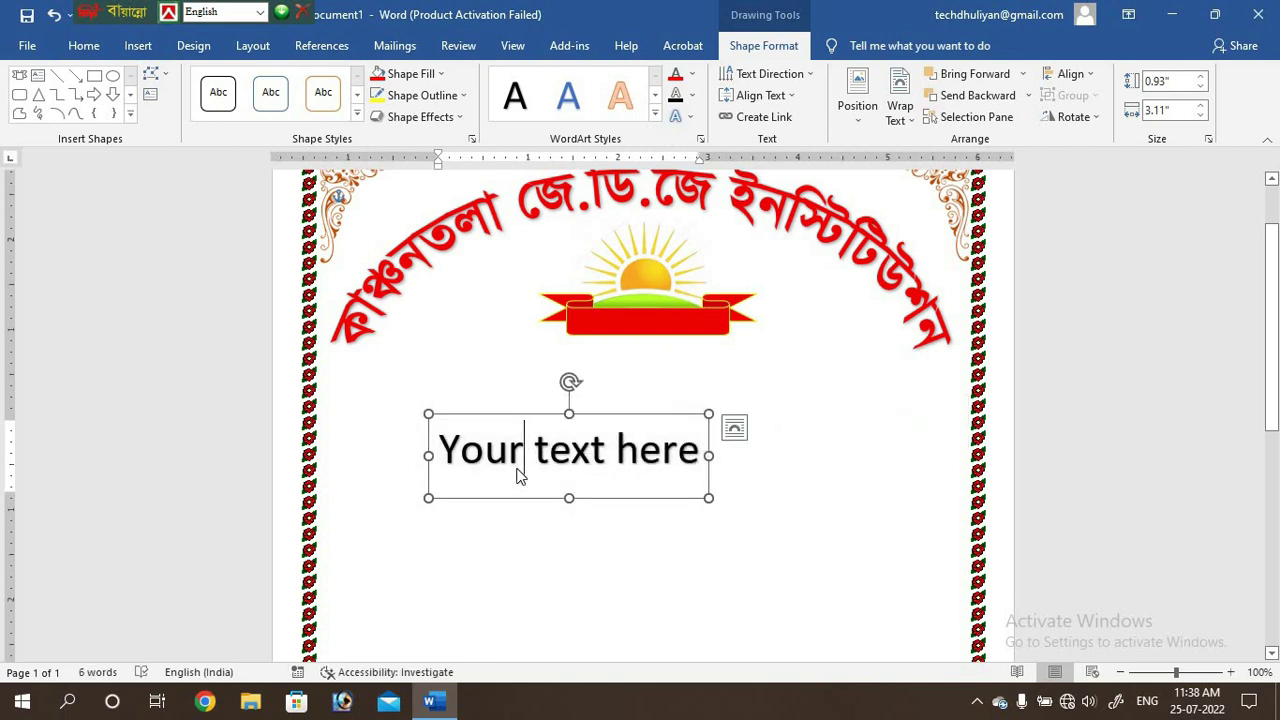
triple_click(519, 476)
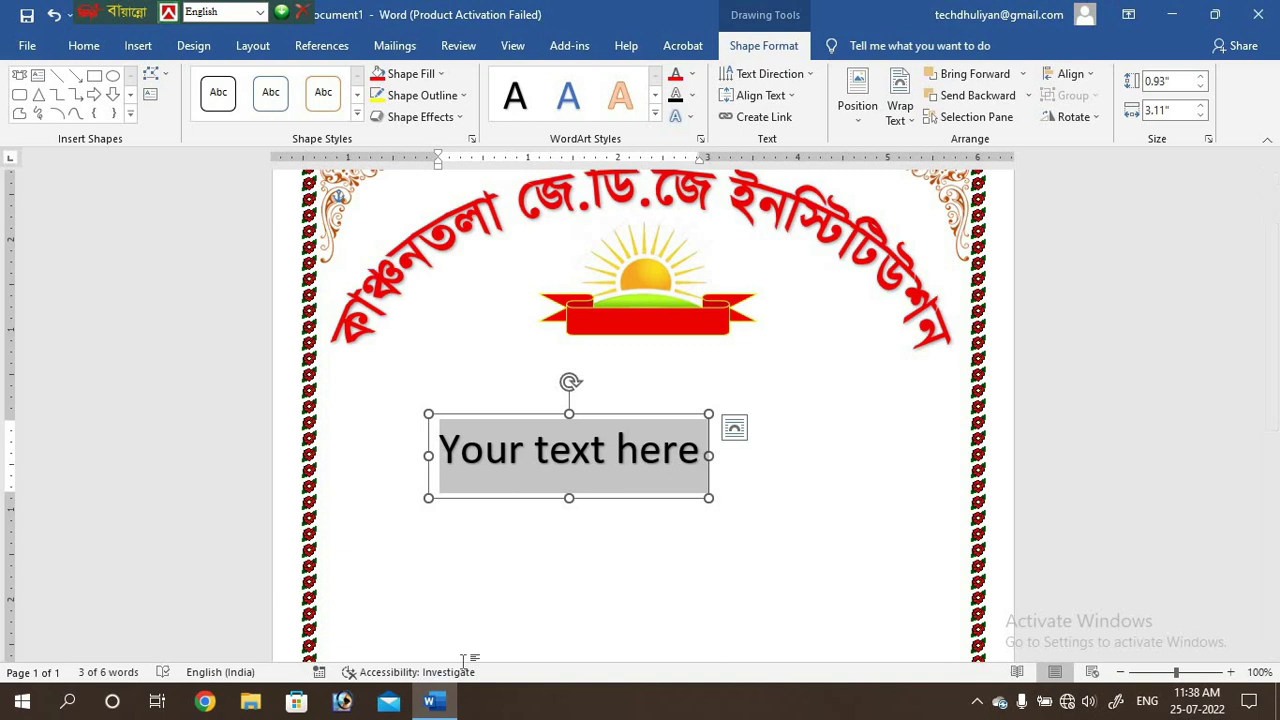
text(ES)
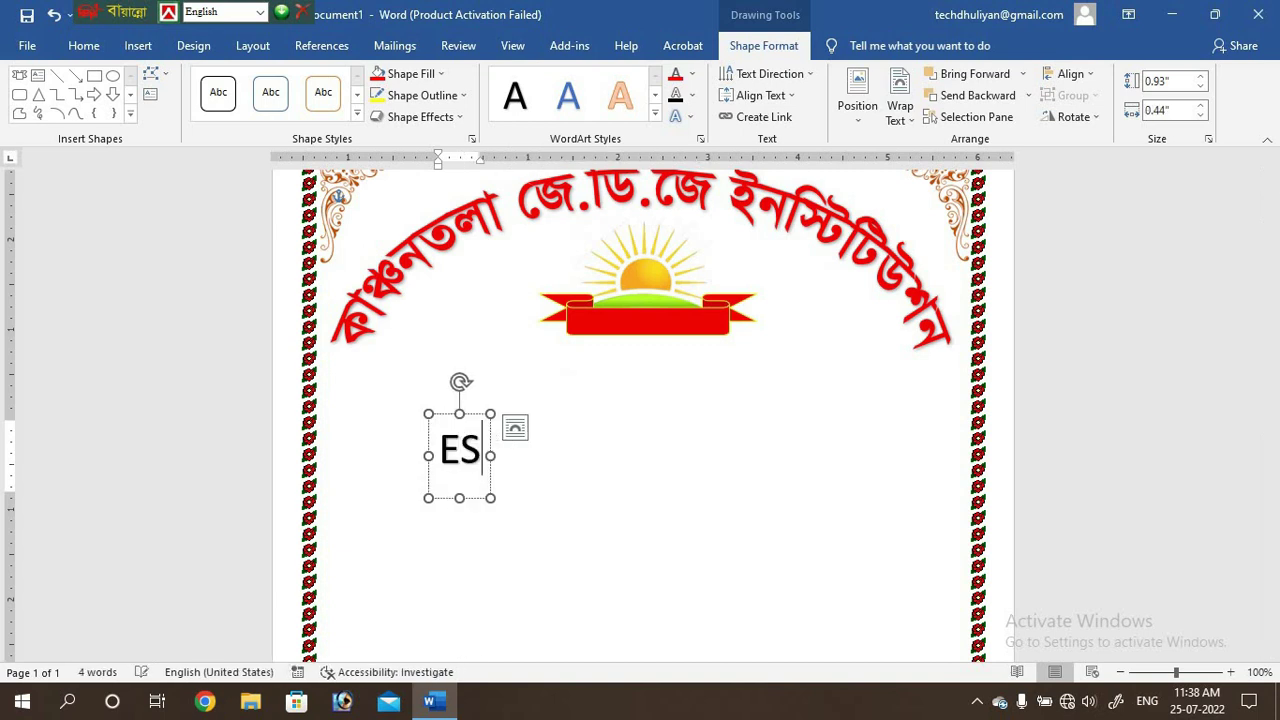
text(TD)
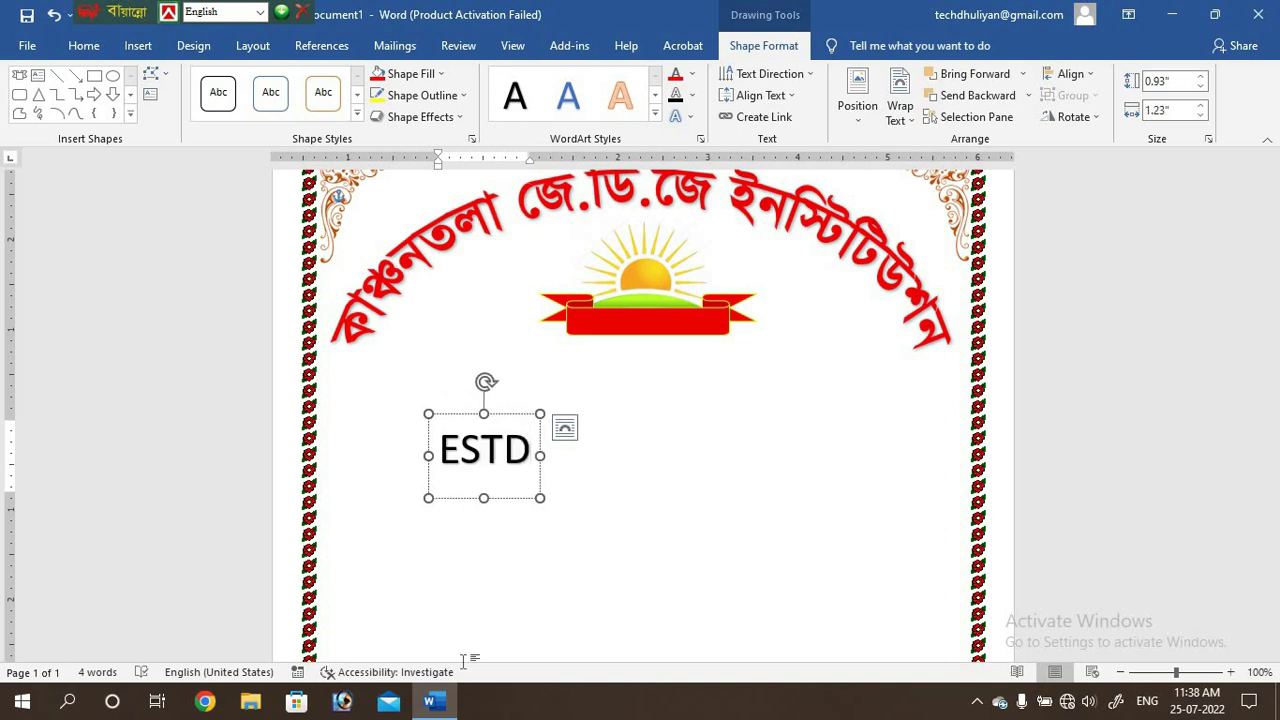
text(. 189)
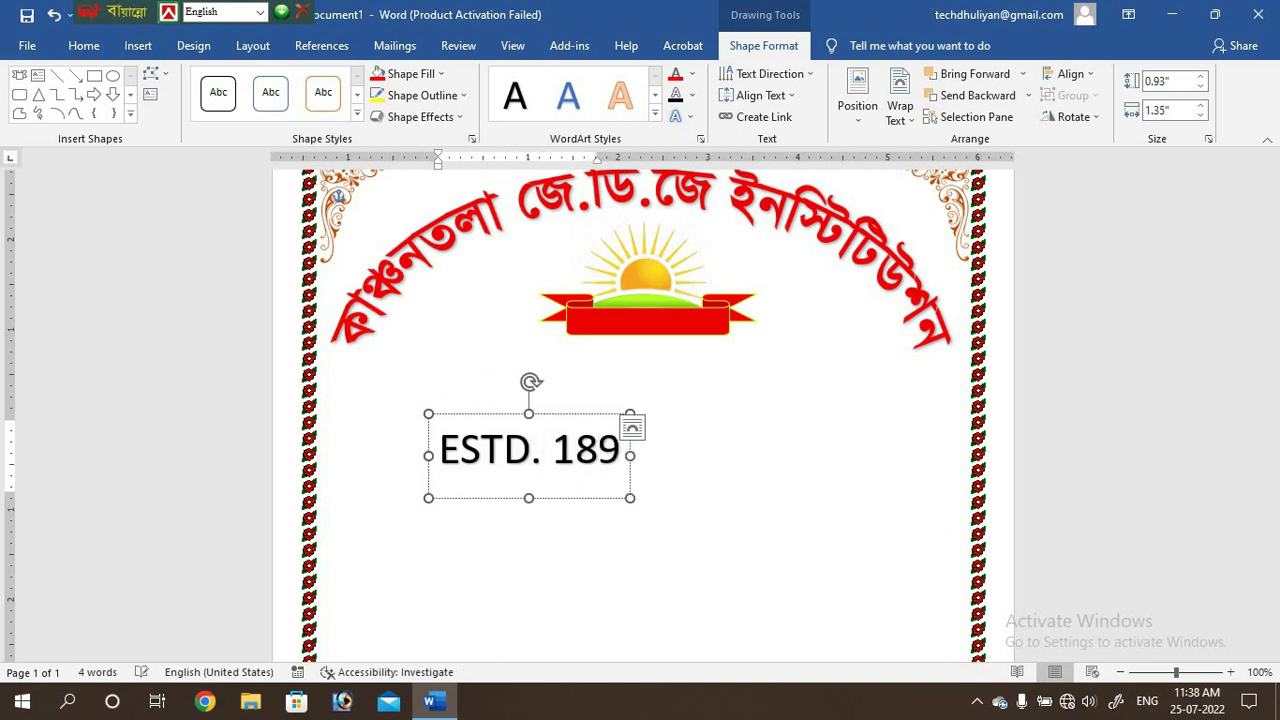
text(7)
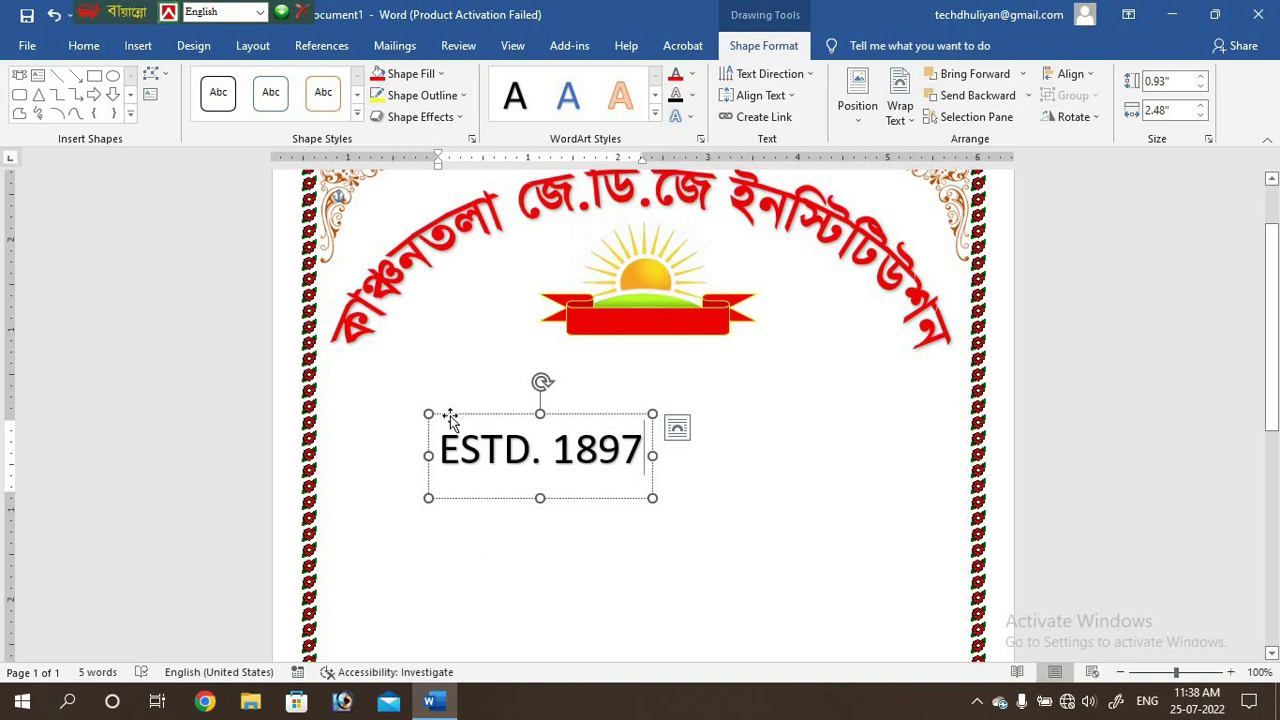
click(450, 413)
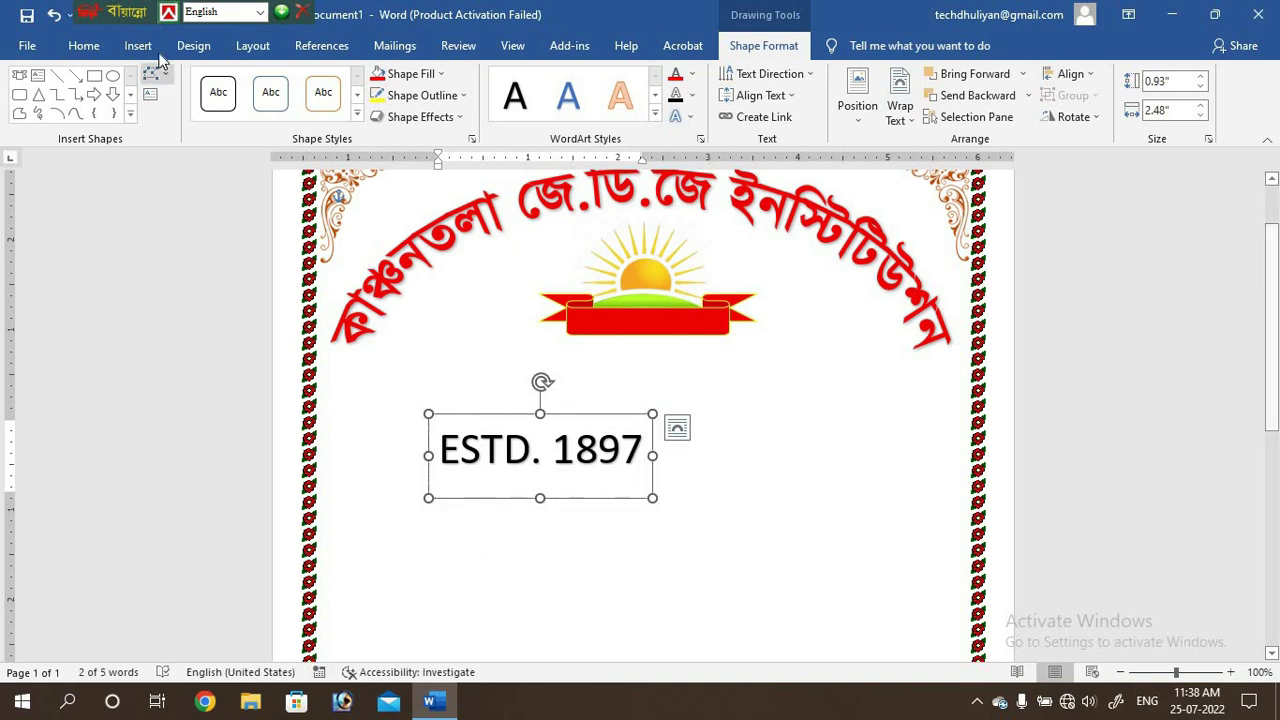
click(85, 47)
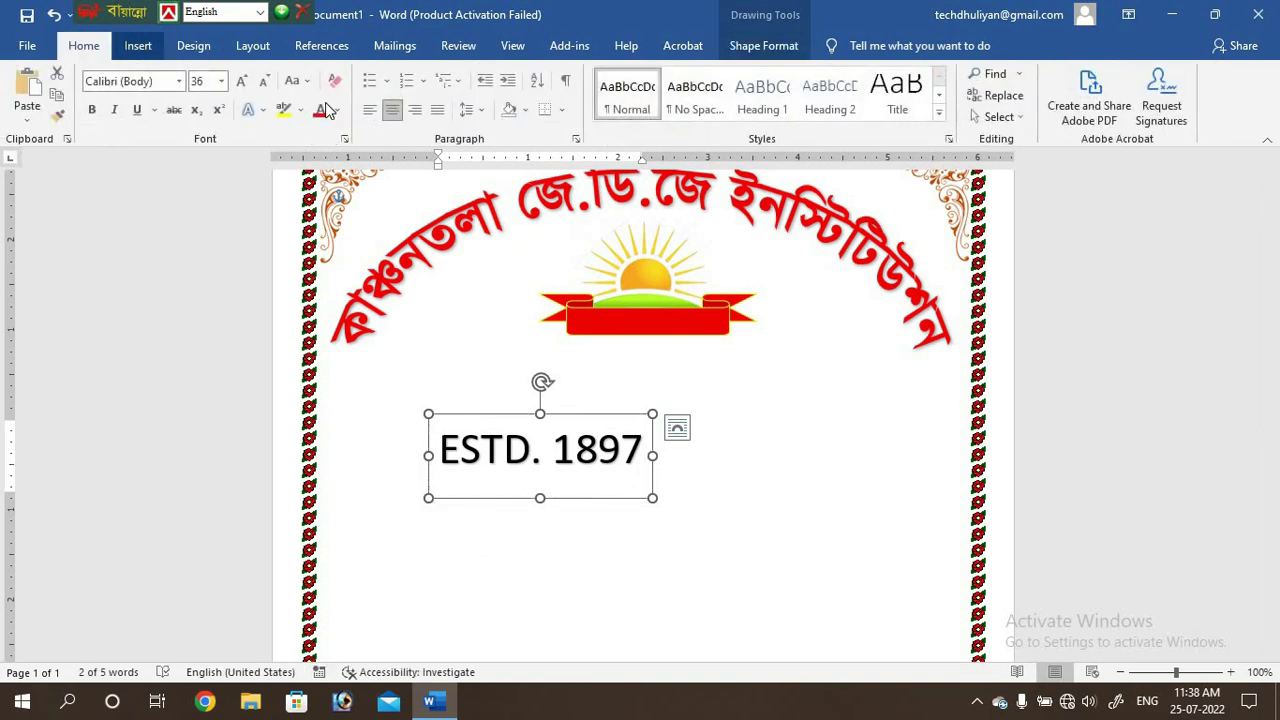
Step: Shrink the ESTD. 1897 text to 18 pt and make it bold
click(266, 86)
click(266, 86)
click(266, 86)
click(266, 86)
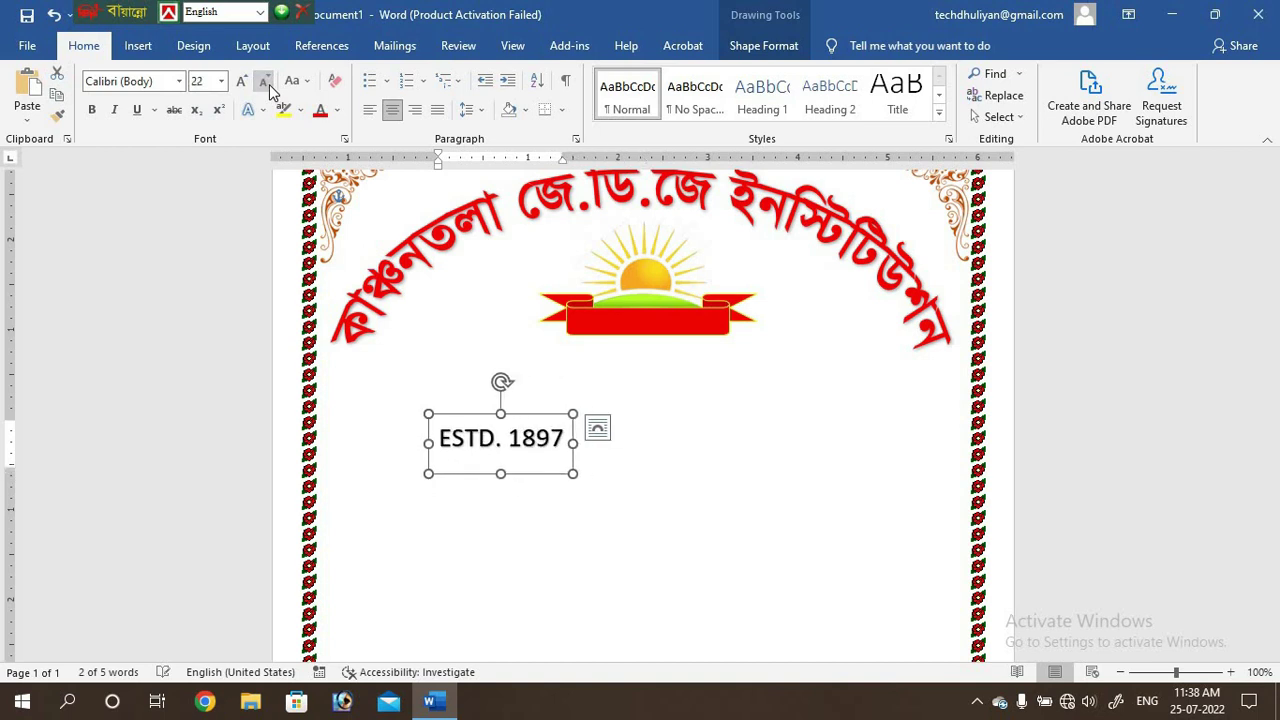
click(266, 84)
click(266, 84)
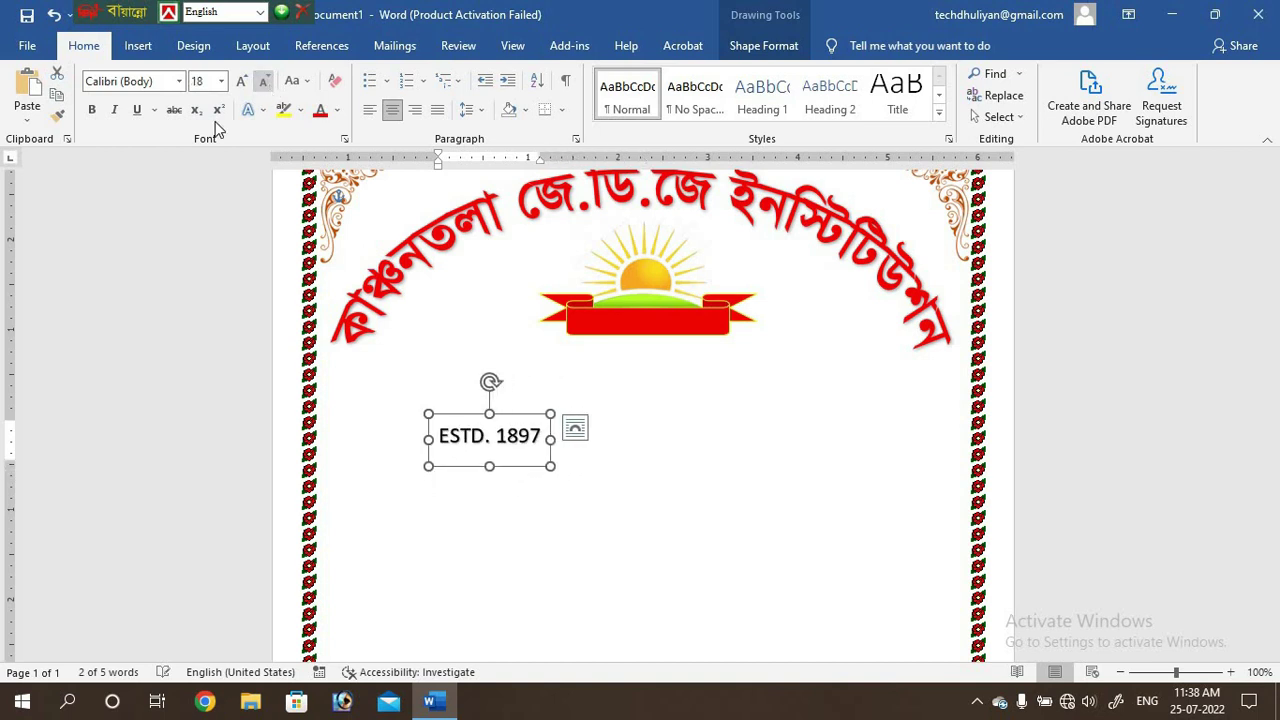
click(92, 110)
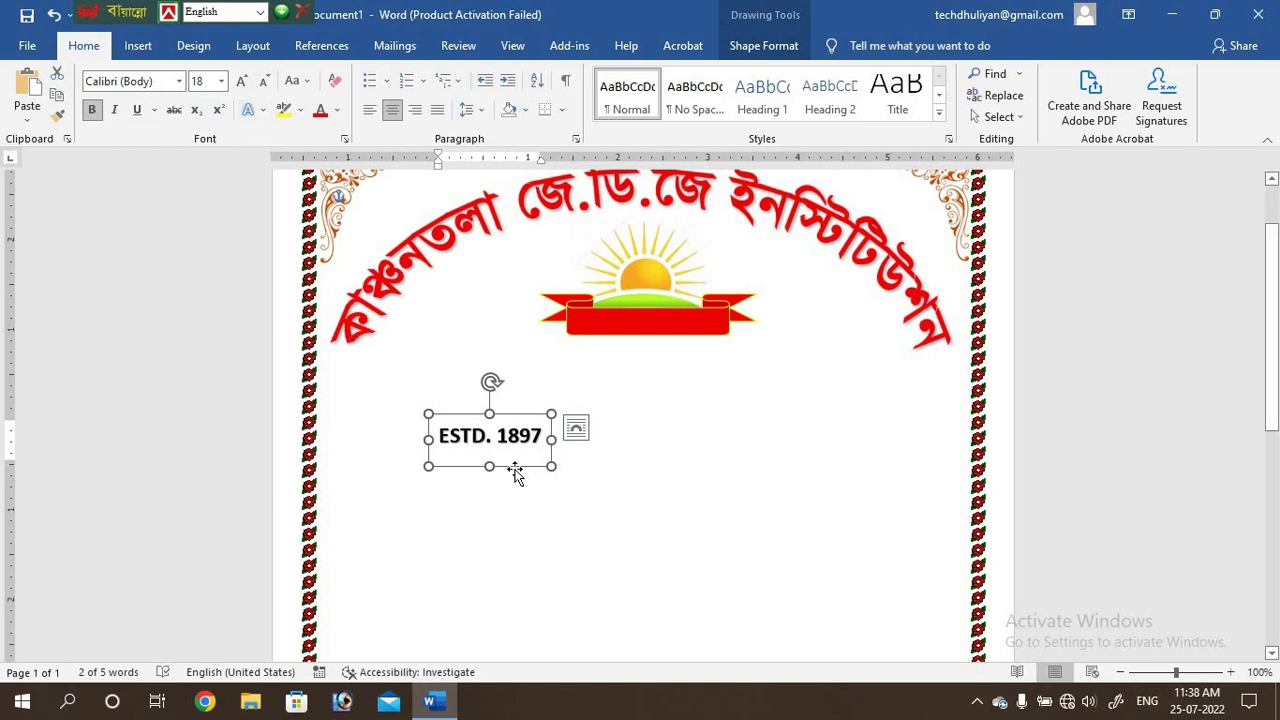
Step: Centre the ESTD box on the red ribbon and colour its text white
drag(515, 472, 657, 355)
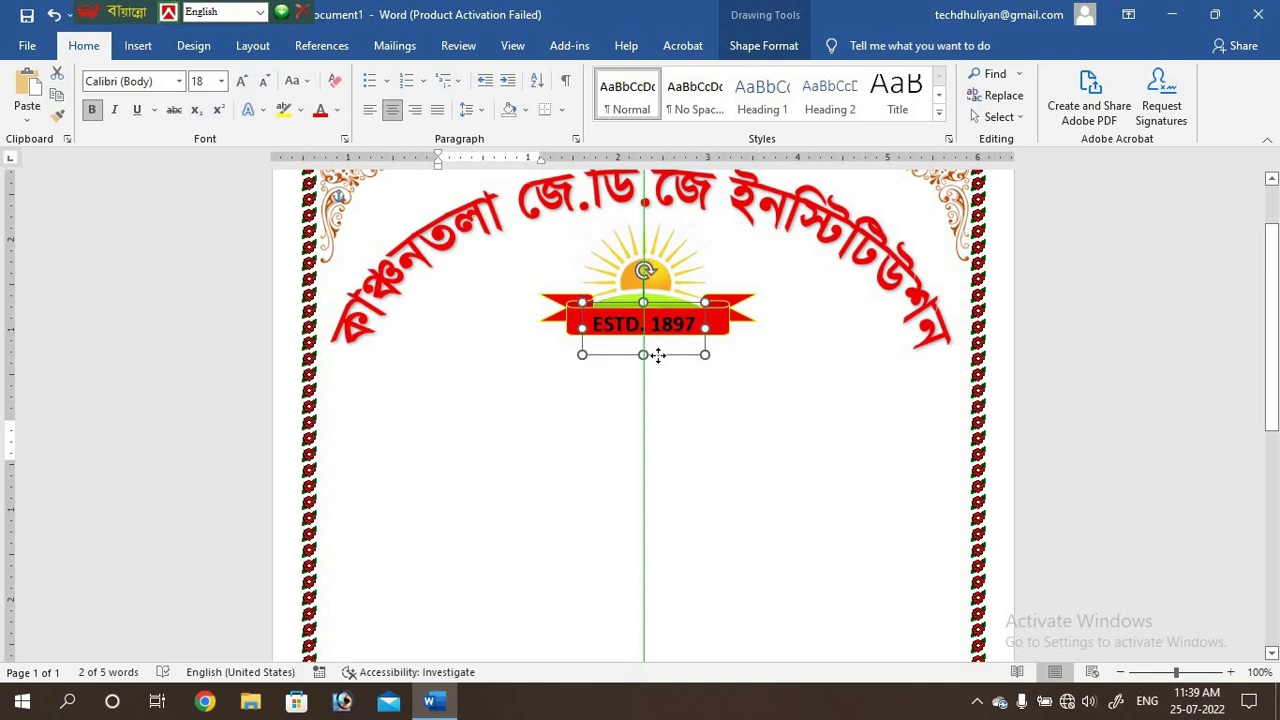
drag(657, 355, 657, 353)
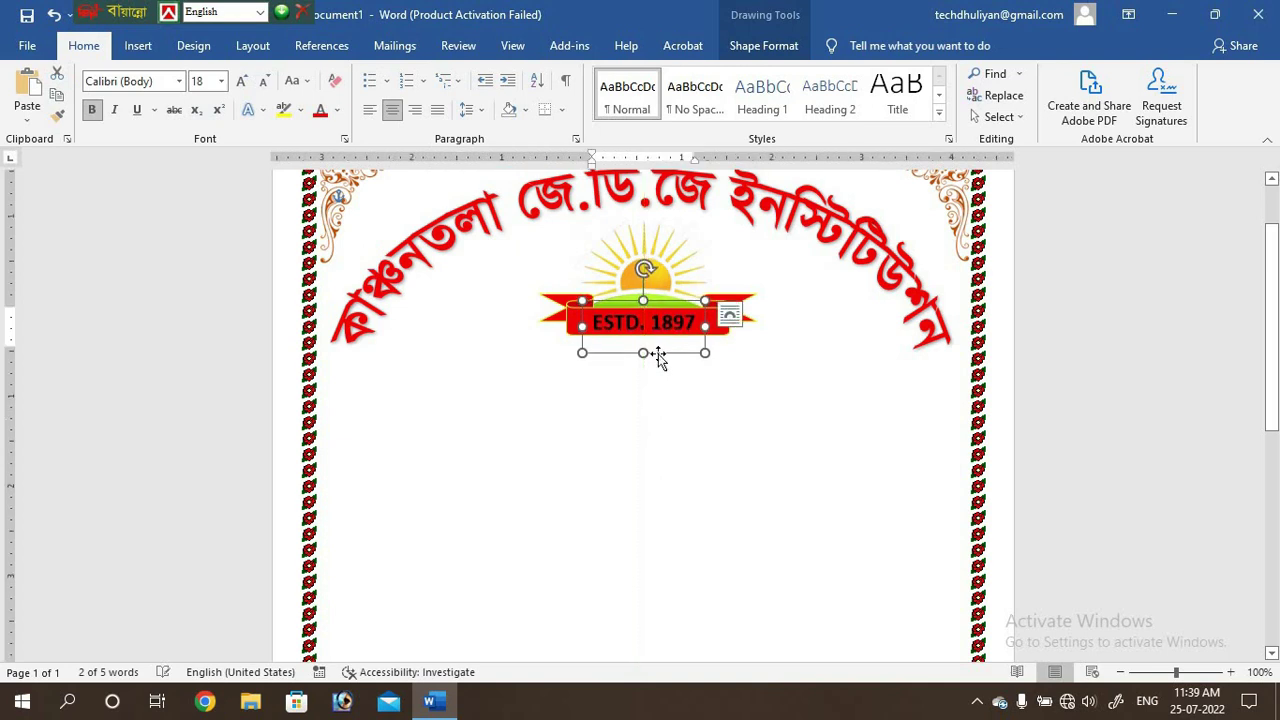
click(337, 110)
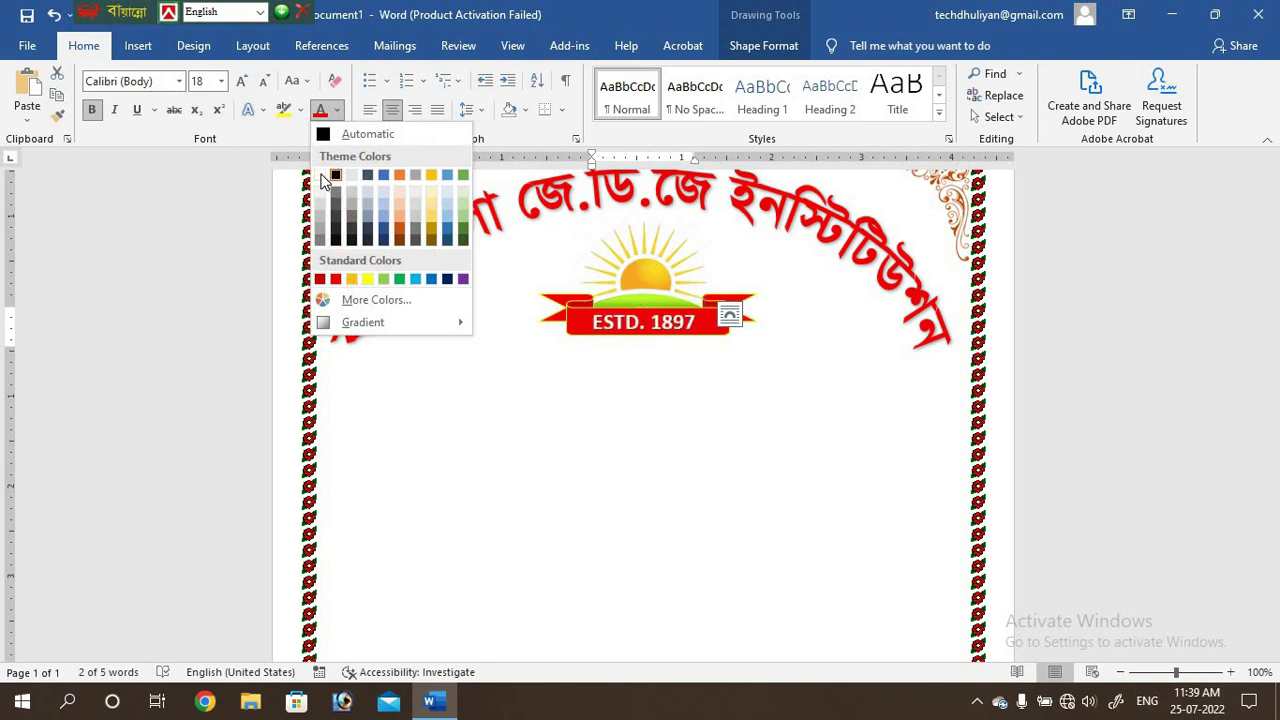
click(322, 177)
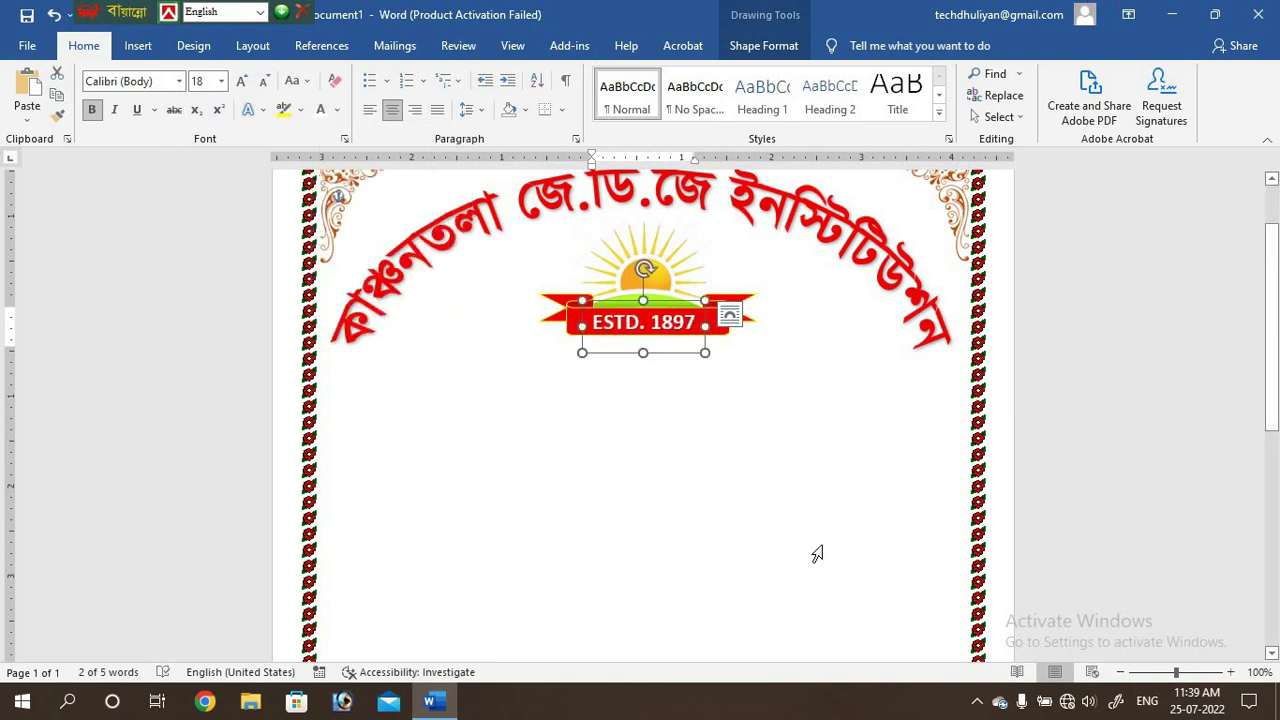
click(1088, 533)
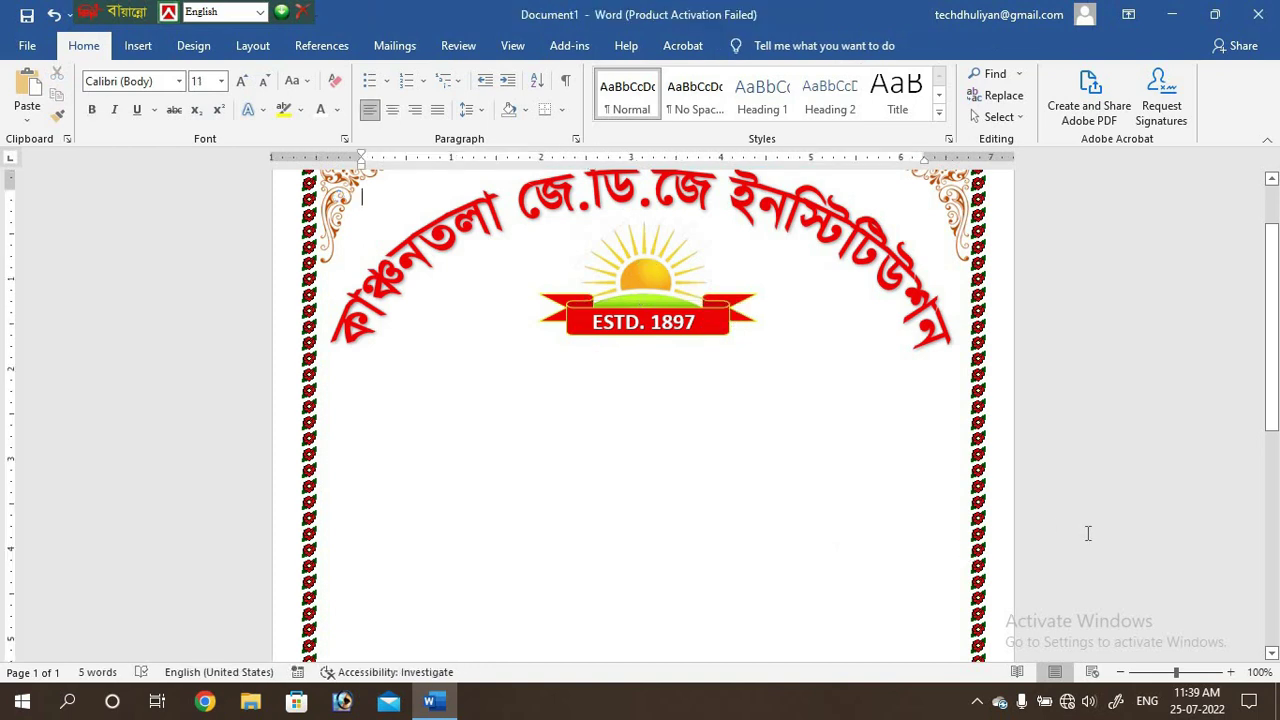
Step: Draw a page-wide rectangle just below the logo and ribbon
click(143, 50)
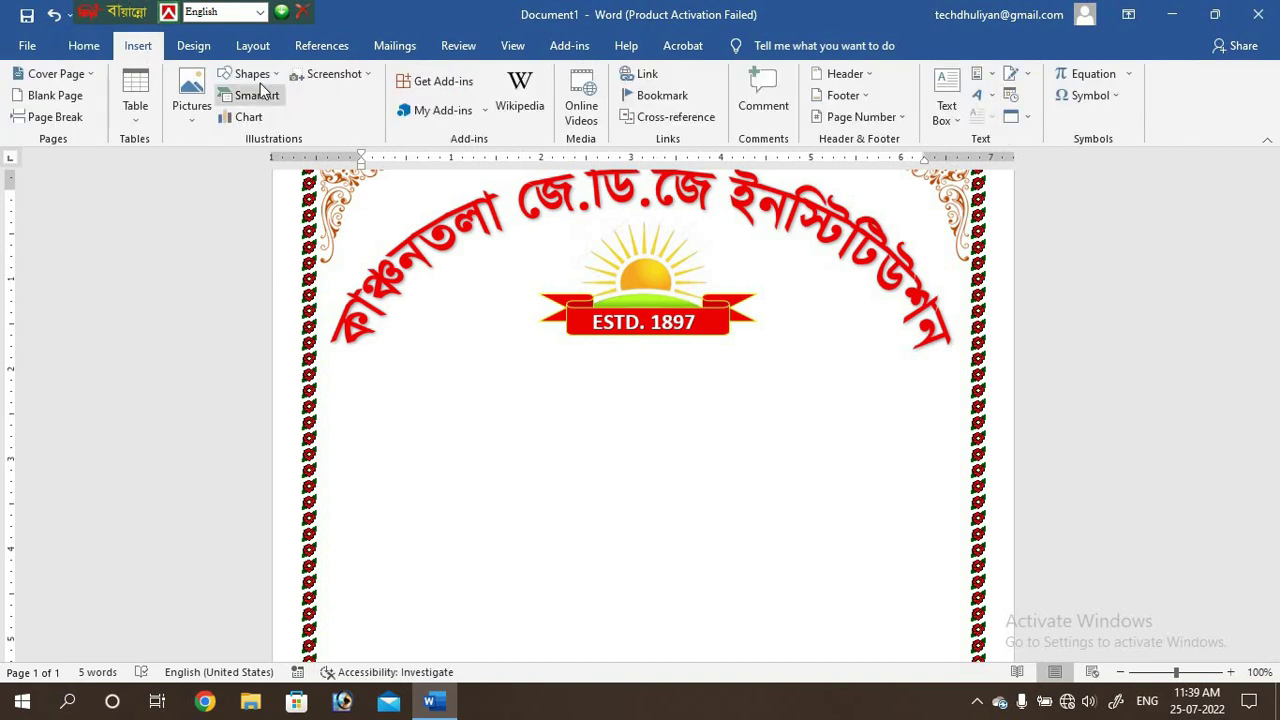
click(252, 74)
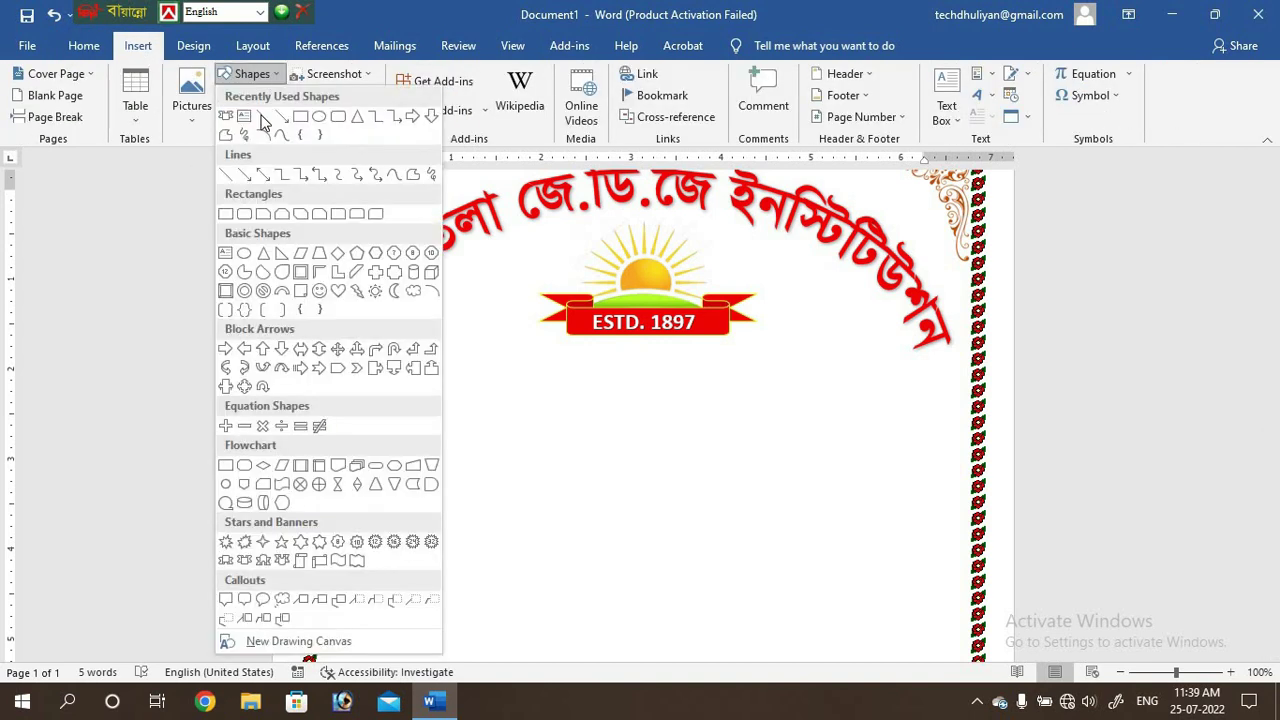
click(224, 214)
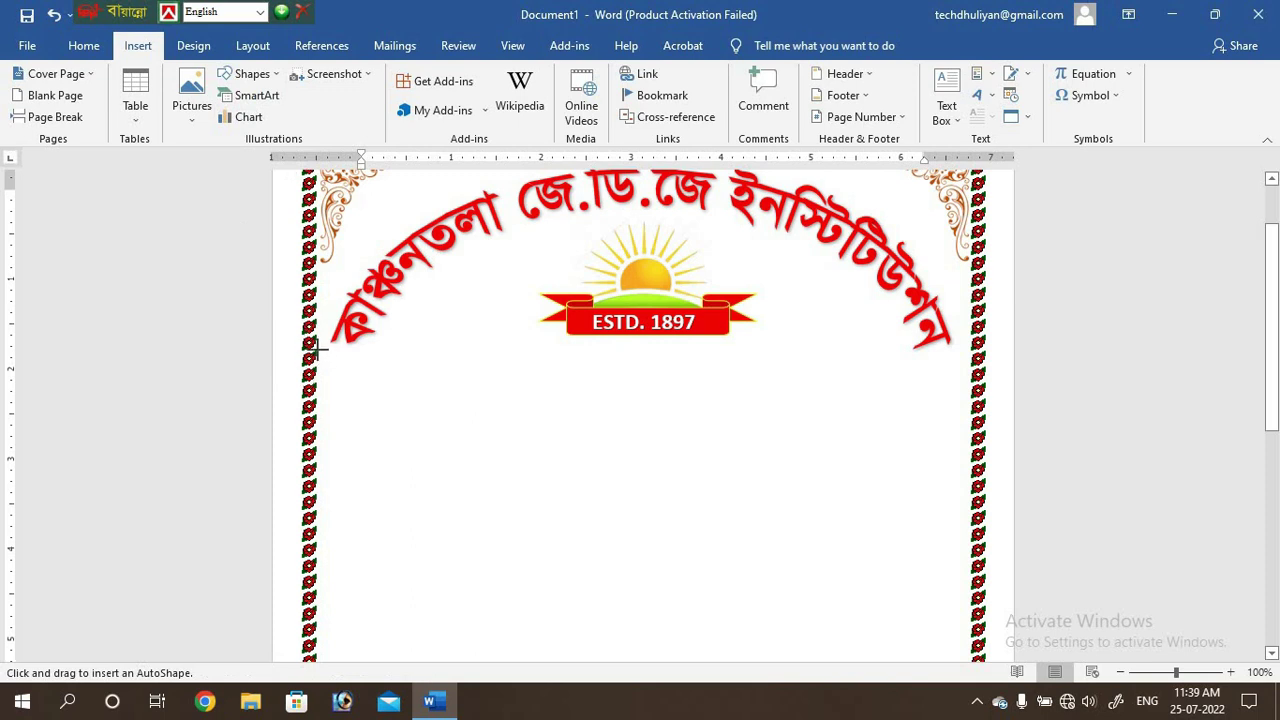
drag(316, 349, 968, 402)
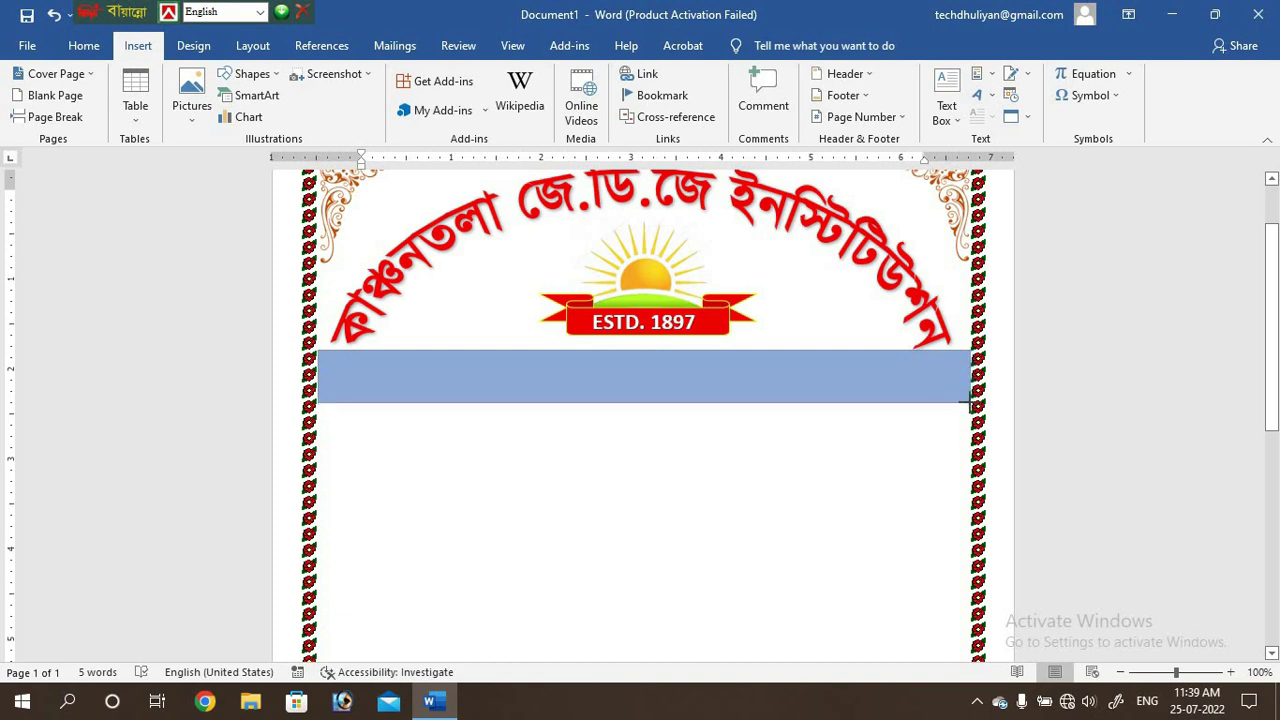
drag(968, 402, 966, 397)
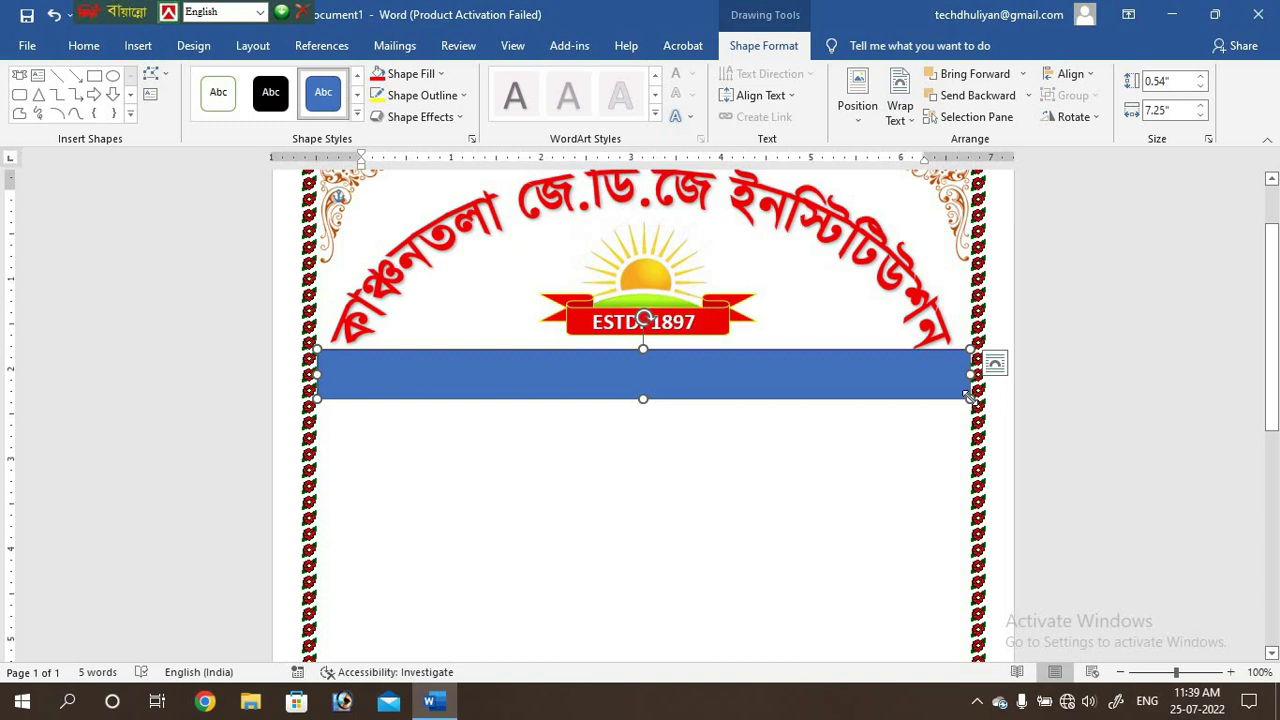
Step: Fill the rectangle with dark navy blue
click(438, 74)
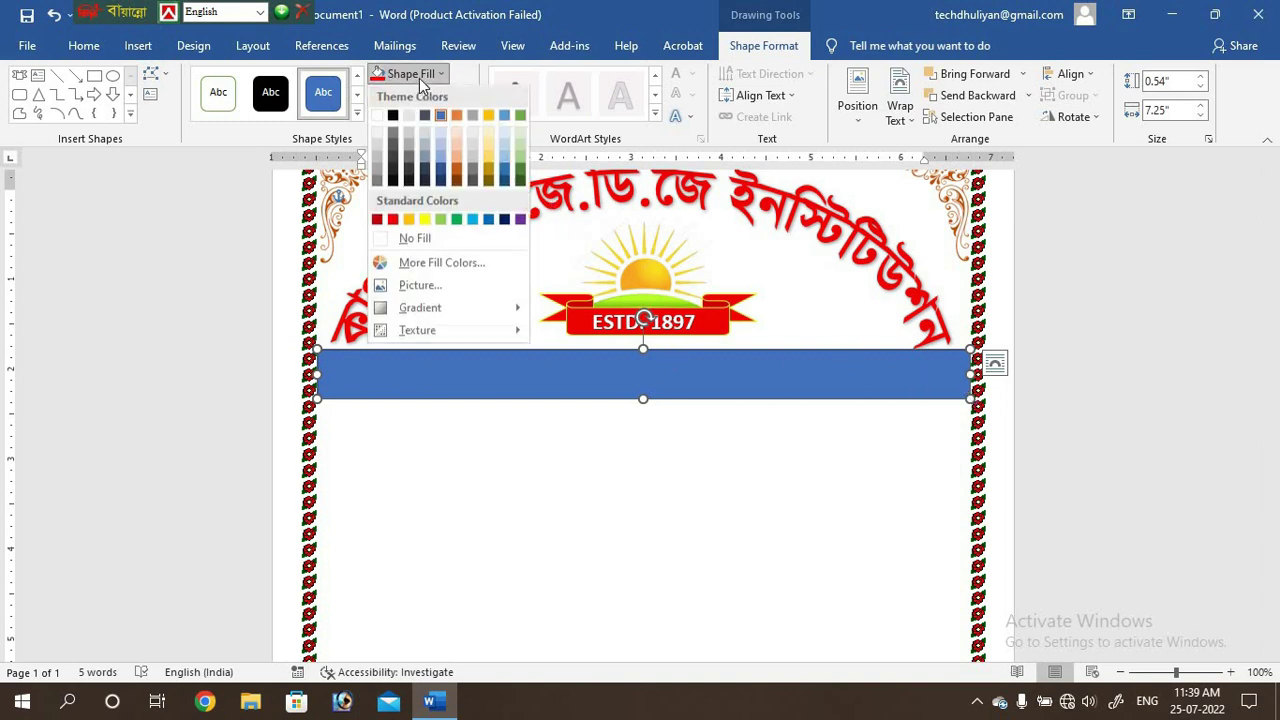
click(503, 221)
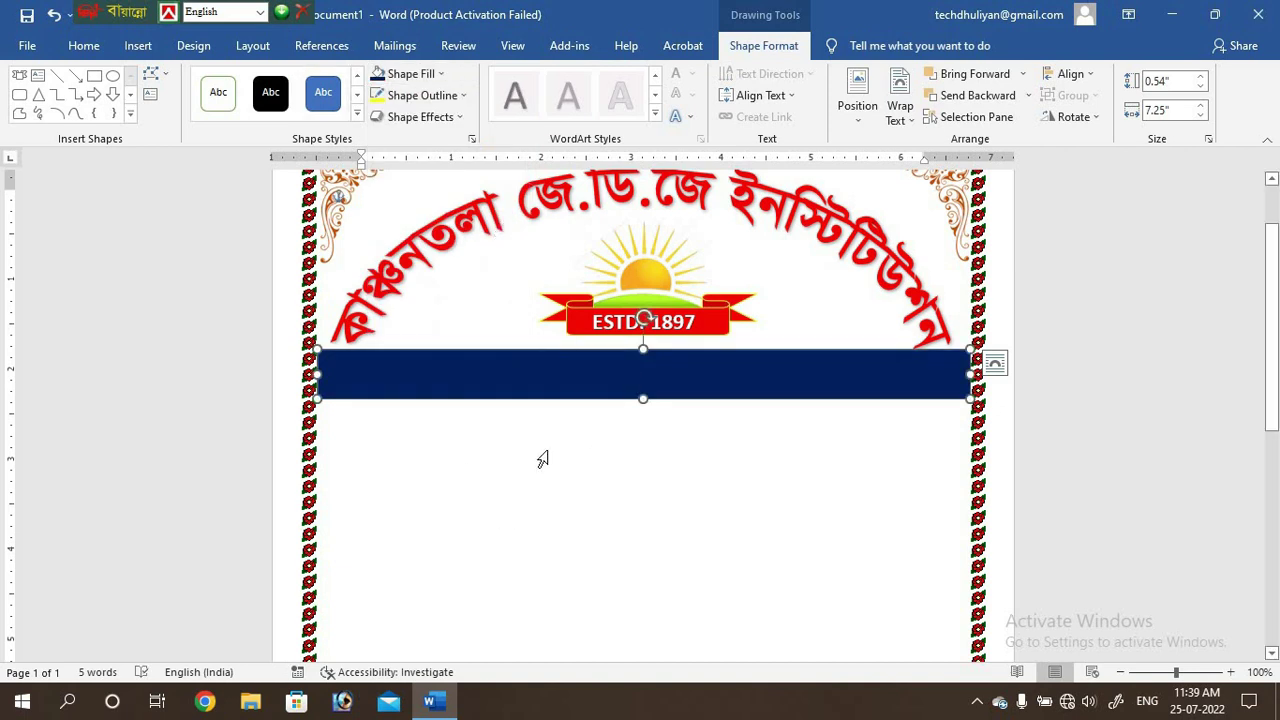
click(143, 48)
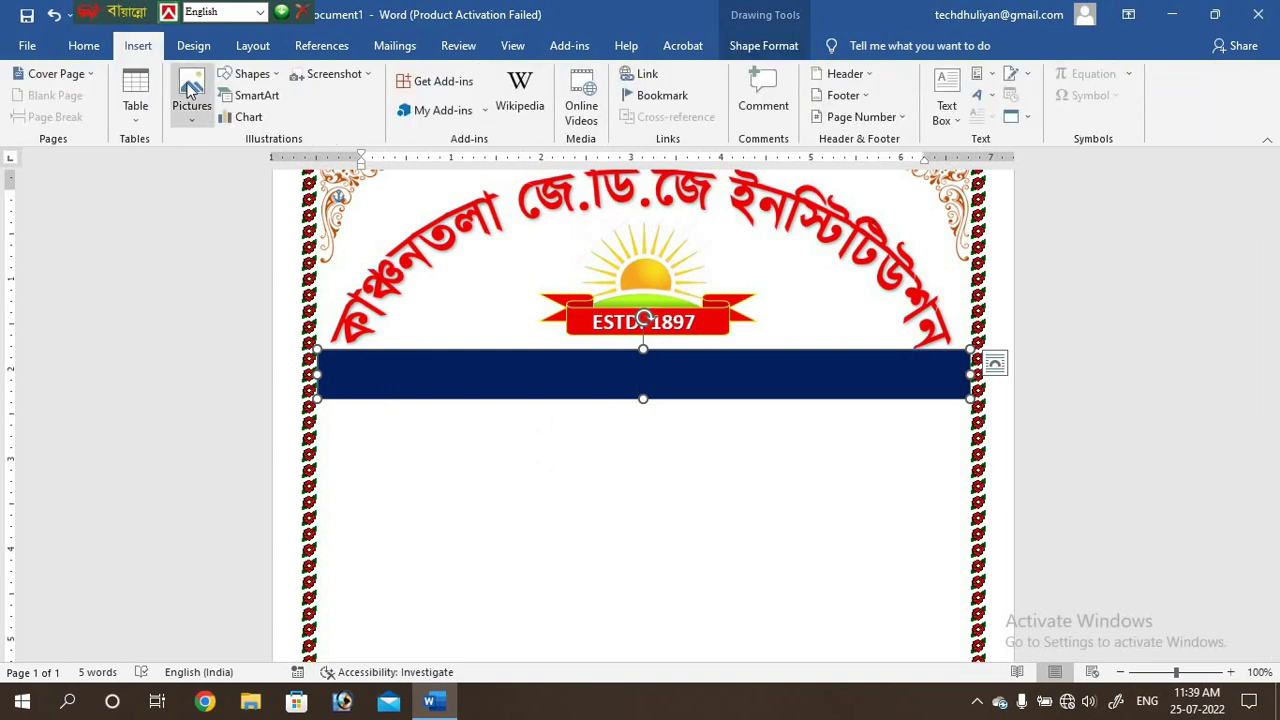
Step: Insert the flower image from USB Drive (D:) and set its wrapping to In Front of Text
click(190, 90)
click(214, 170)
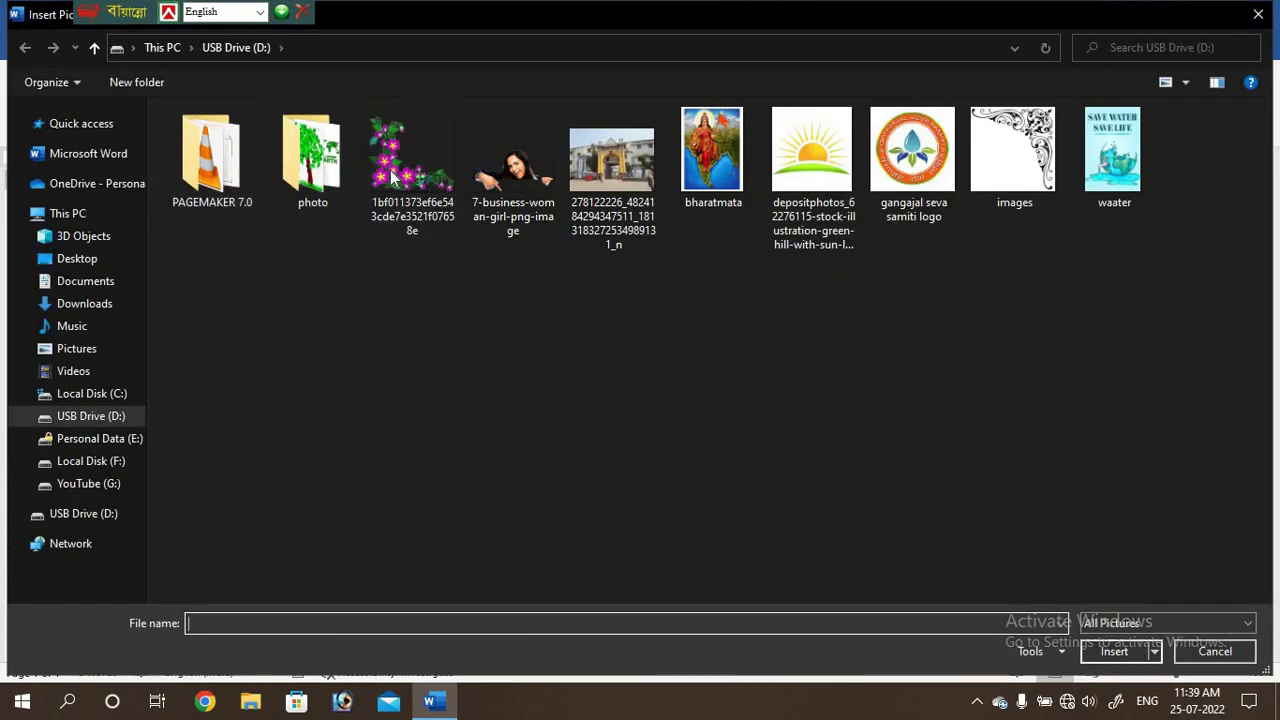
click(393, 176)
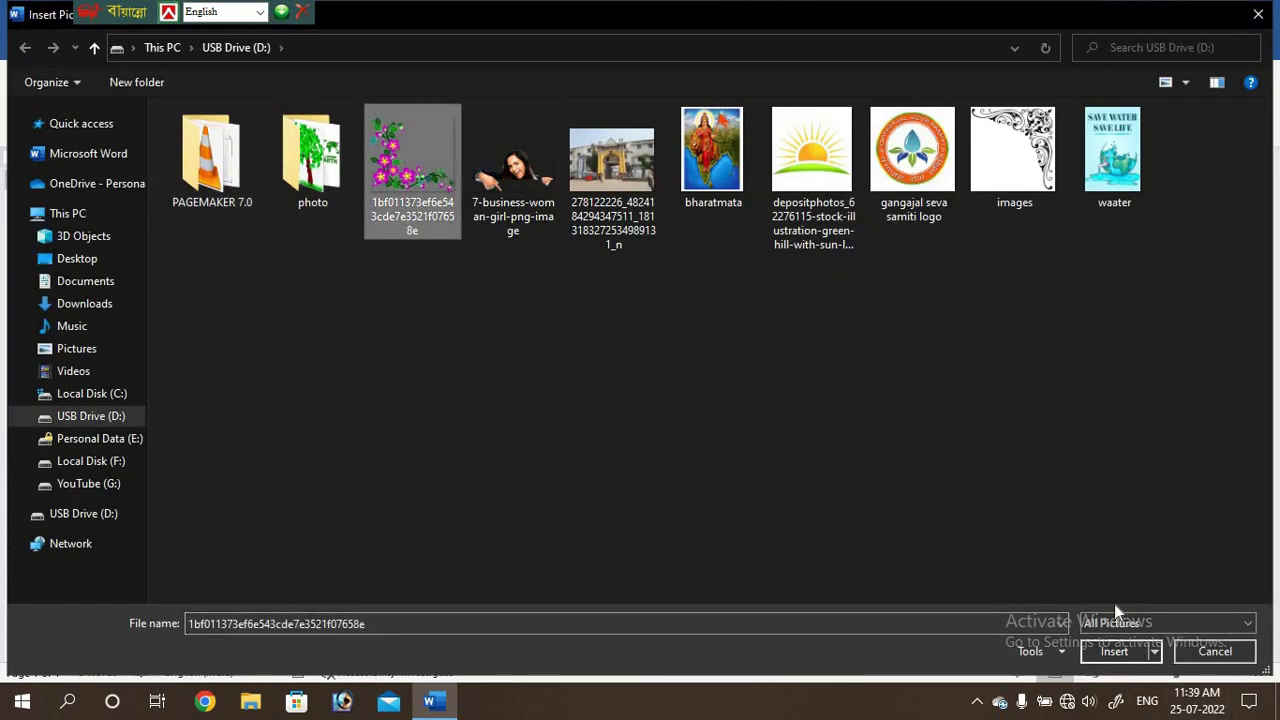
click(1120, 650)
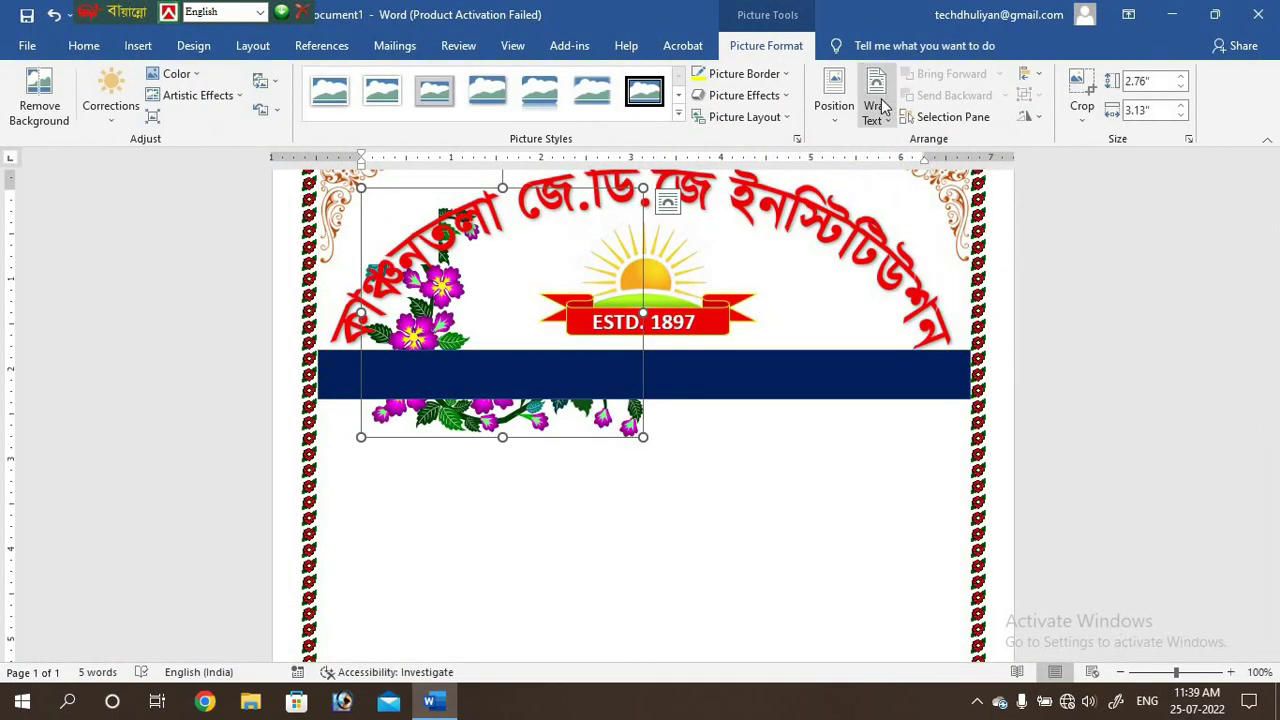
click(880, 106)
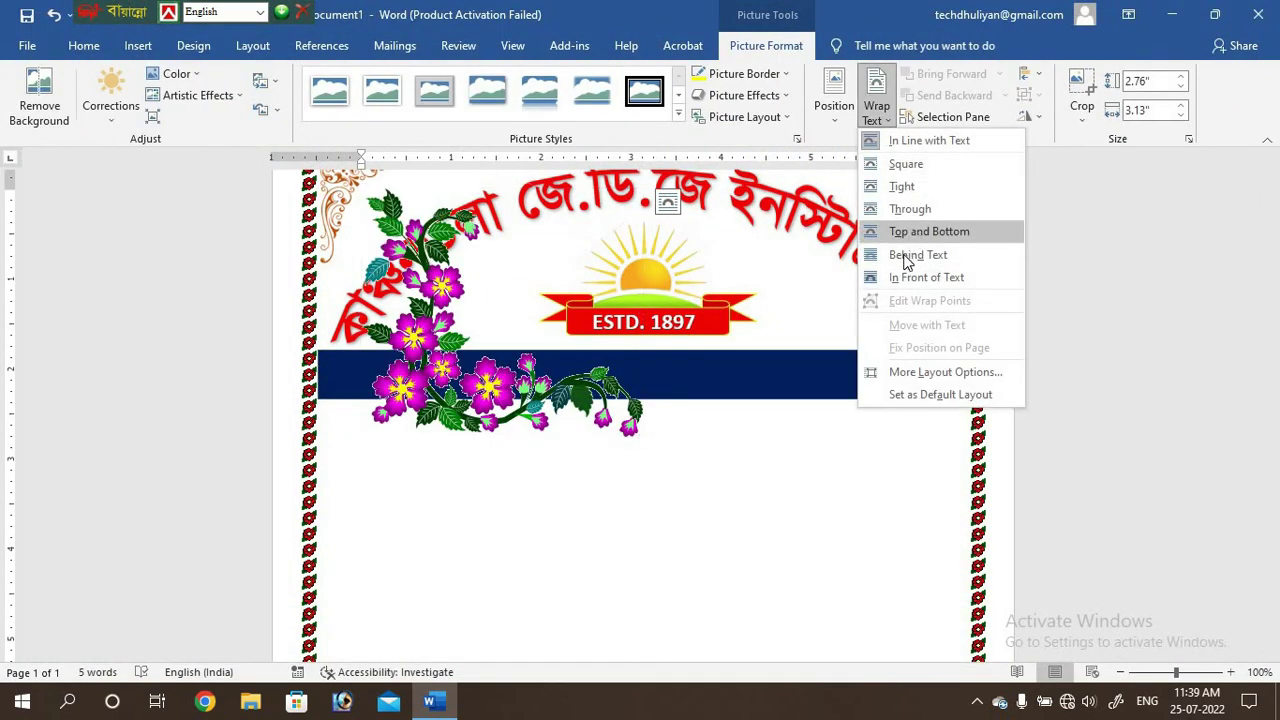
click(905, 278)
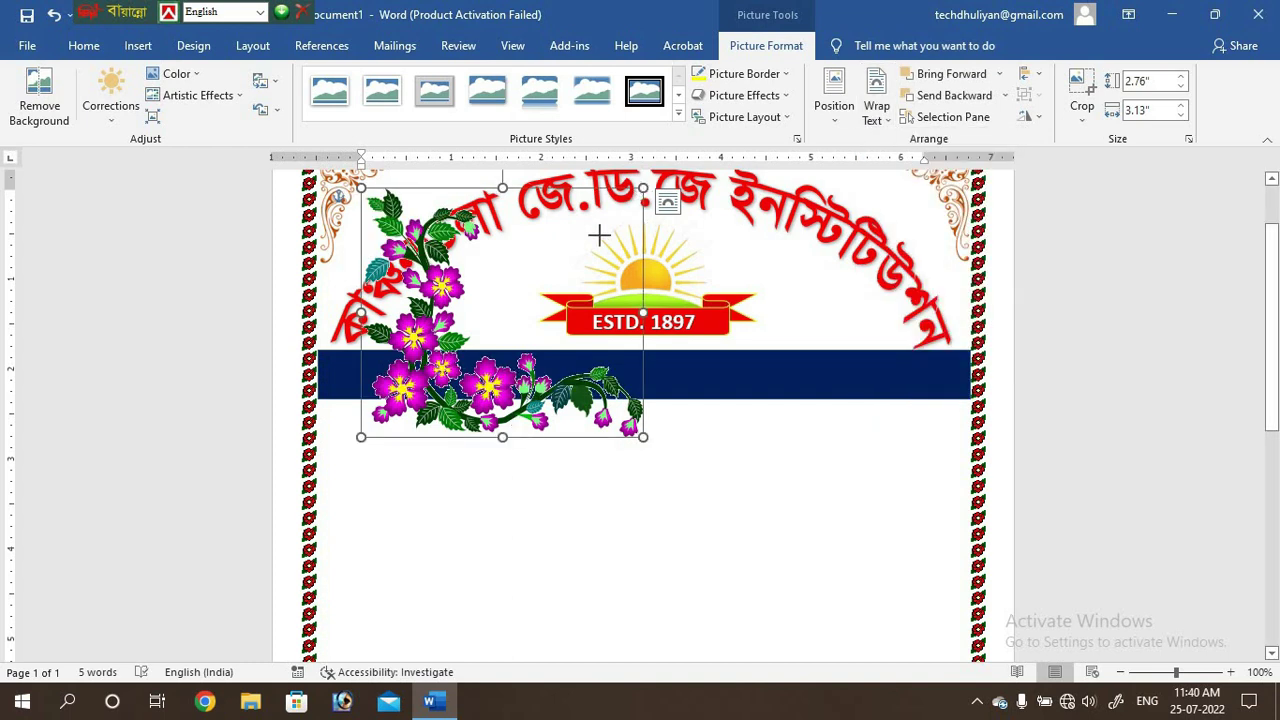
Step: Shrink the flower picture and crop its top to fit the navy band's height
mouse_move(599, 235)
mouse_down()
mouse_move(493, 352)
mouse_move(507, 309)
mouse_move(434, 343)
mouse_move(391, 326)
mouse_move(387, 339)
mouse_up()
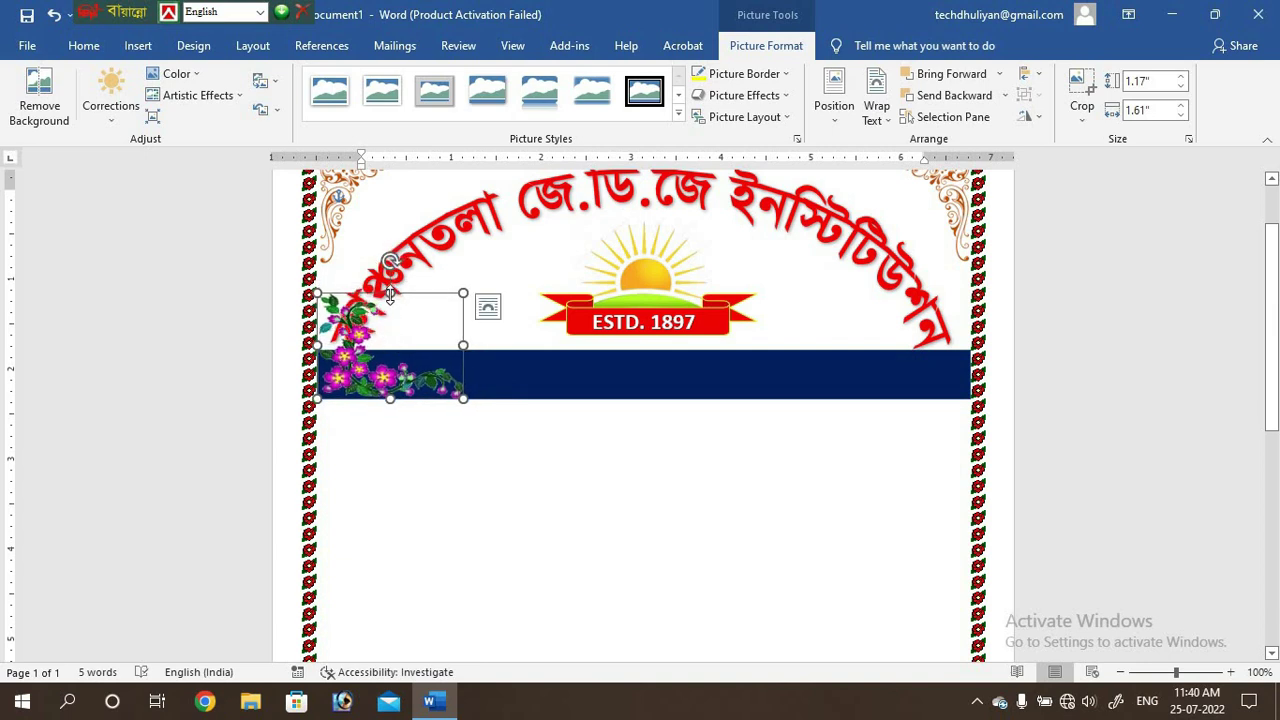
drag(390, 293, 390, 300)
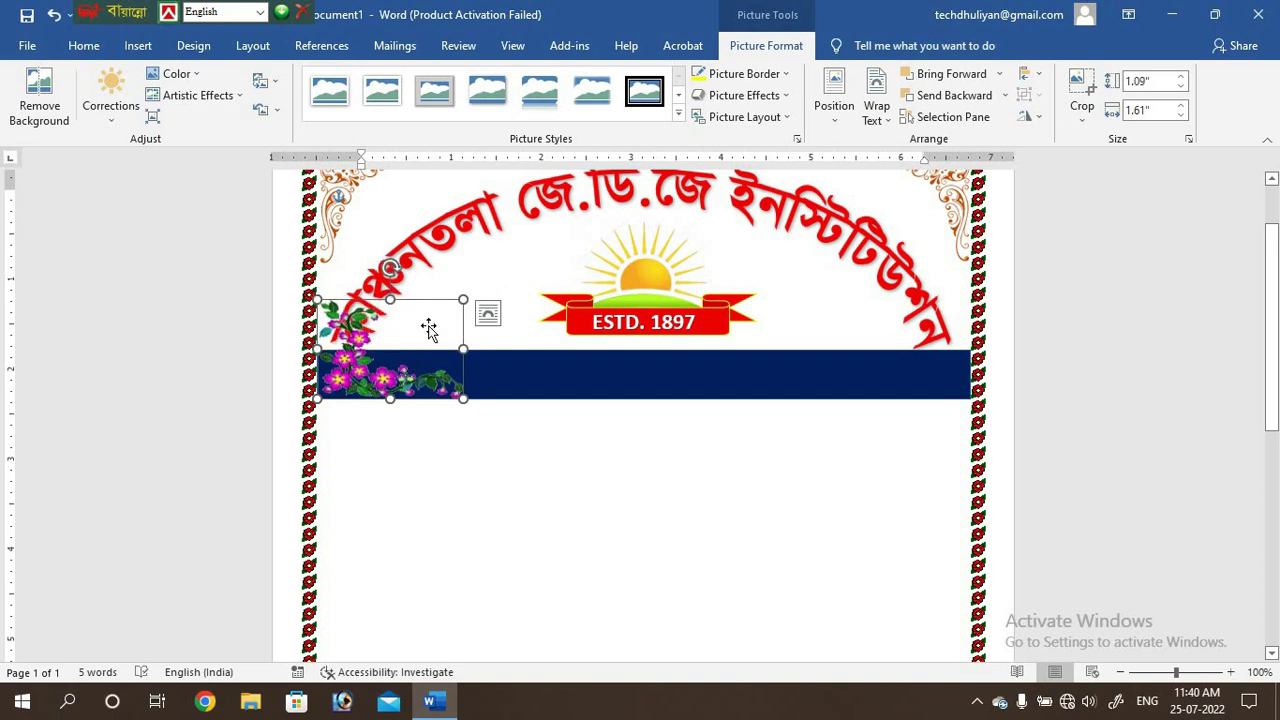
click(1083, 86)
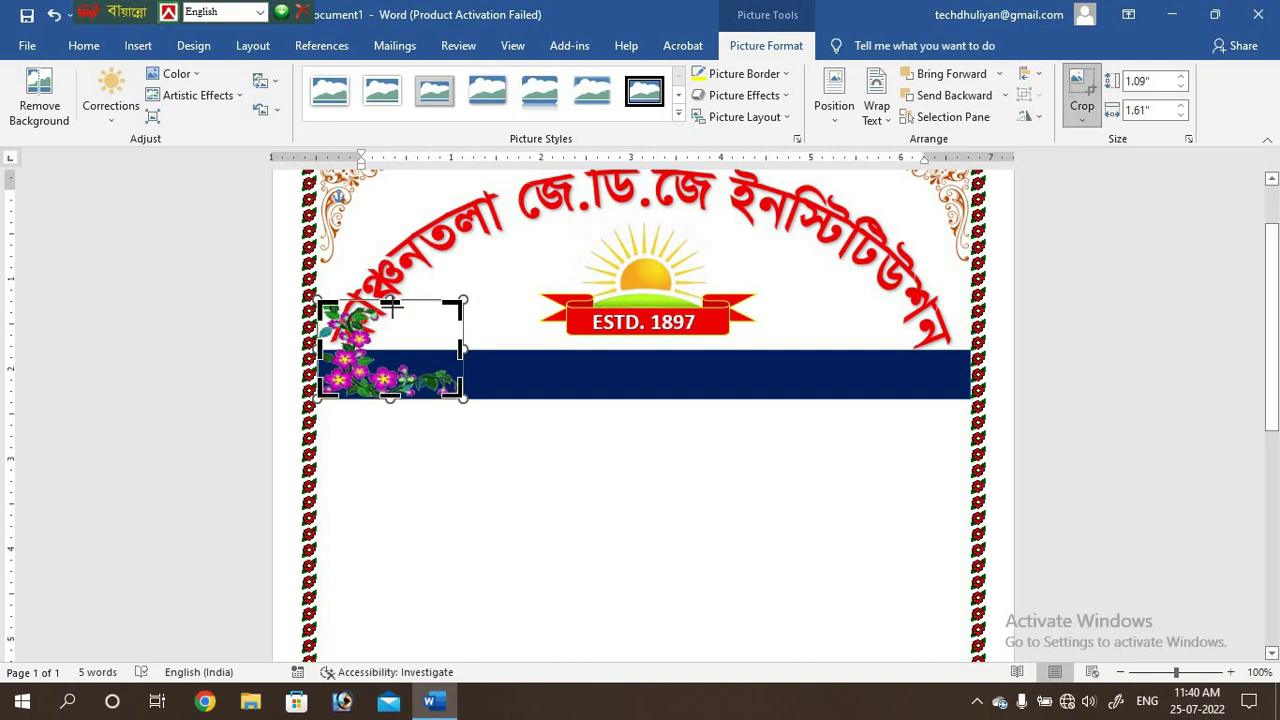
drag(390, 305, 388, 345)
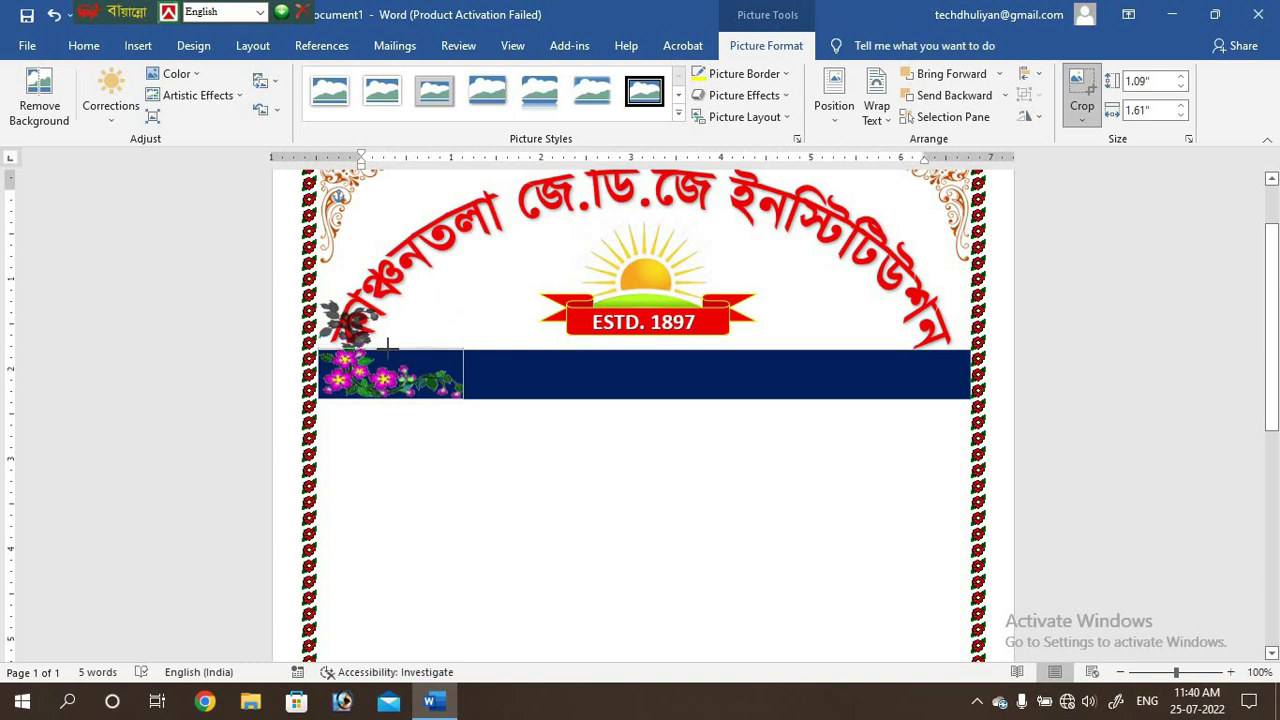
drag(388, 347, 389, 348)
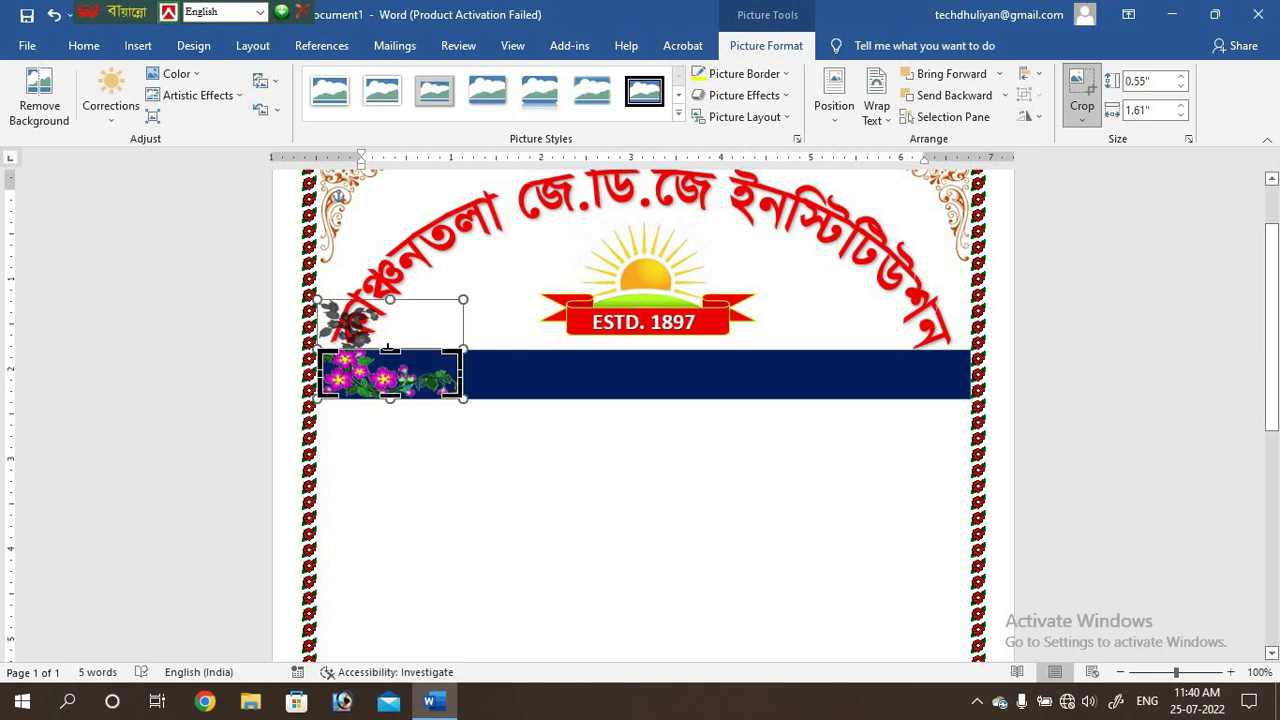
click(1090, 82)
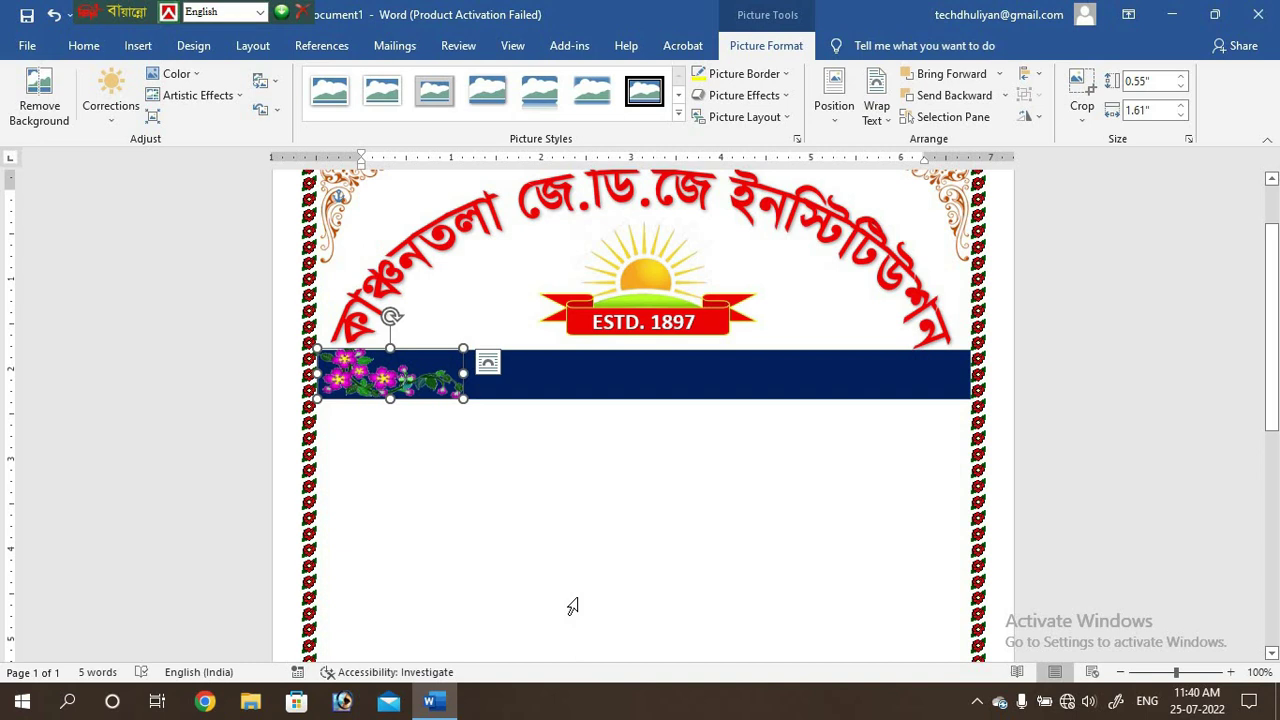
Step: Paste a flower copy, mirror it, and widen it at the band's right end
key(ctrl+v)
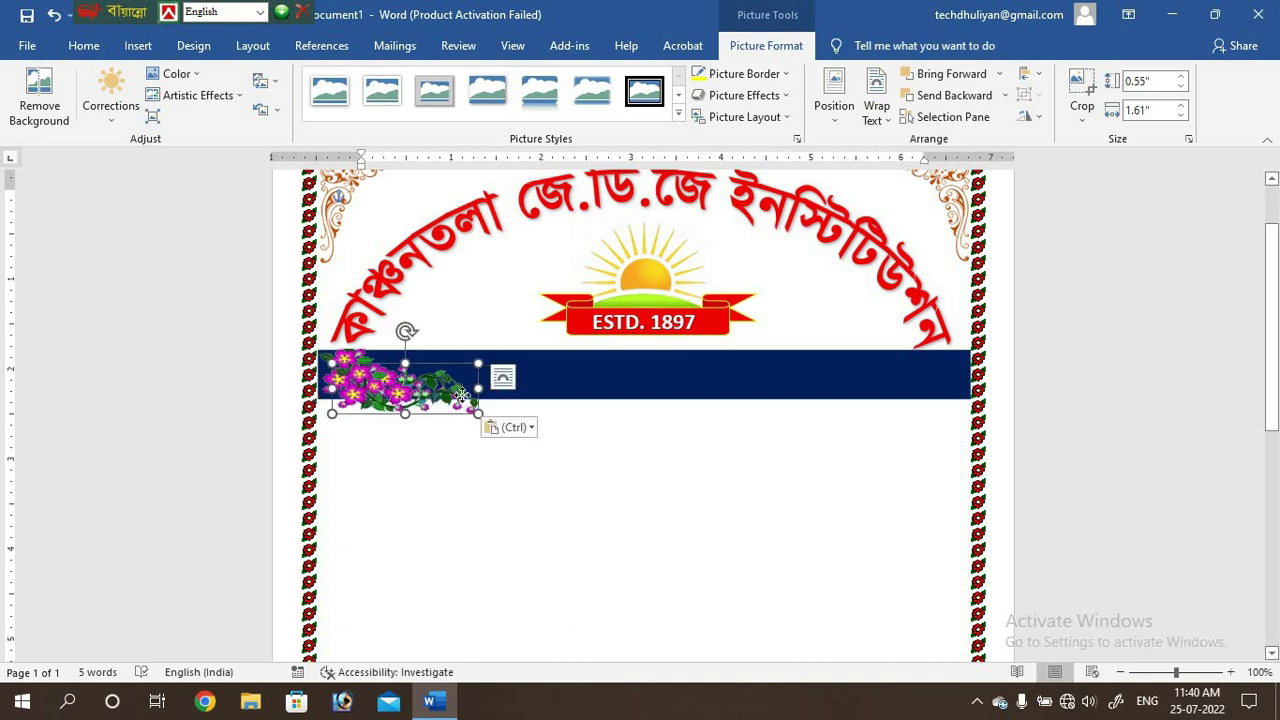
drag(431, 400, 758, 385)
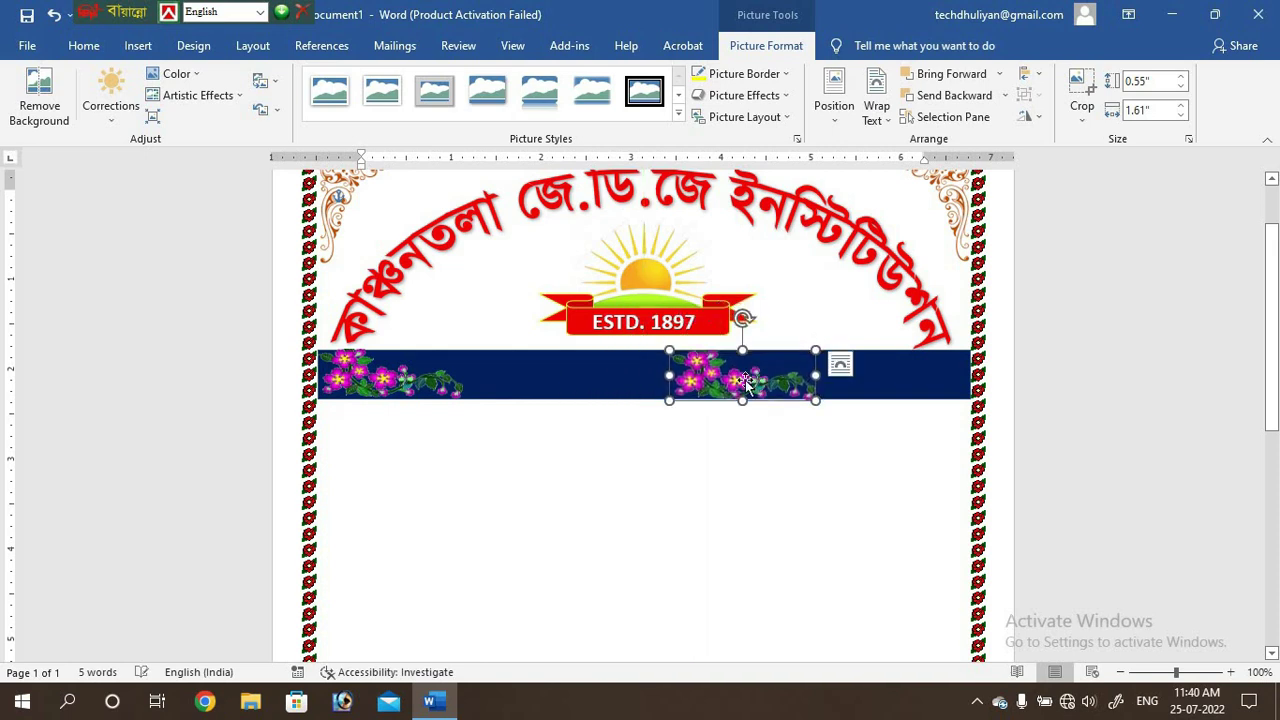
drag(668, 375, 939, 378)
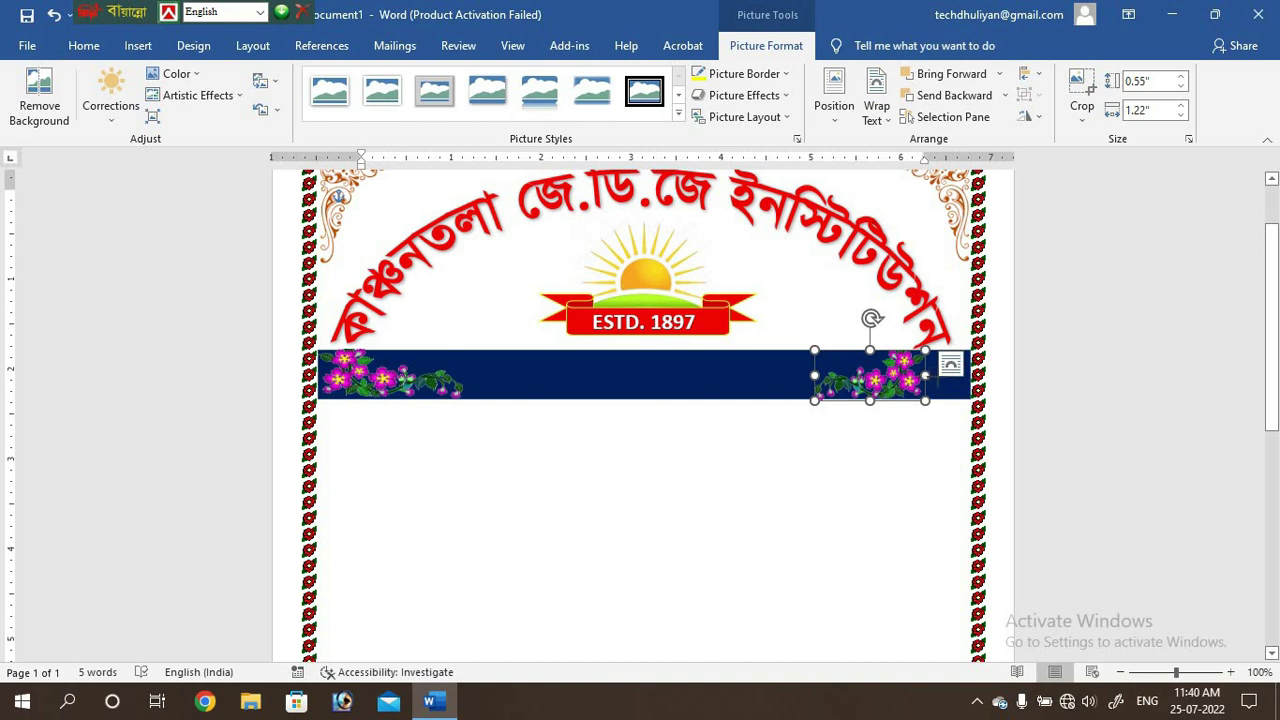
mouse_move(925, 375)
mouse_down()
mouse_move(945, 375)
mouse_move(932, 376)
mouse_up()
triple_click(811, 513)
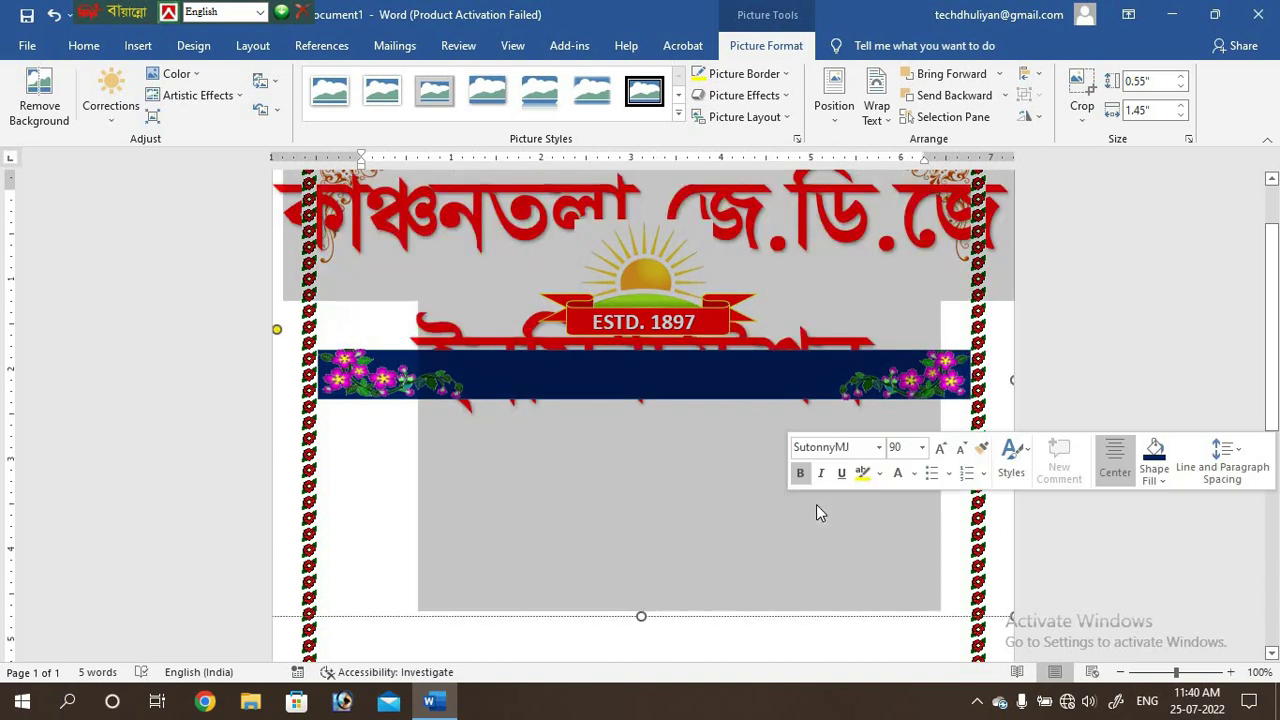
click(1057, 548)
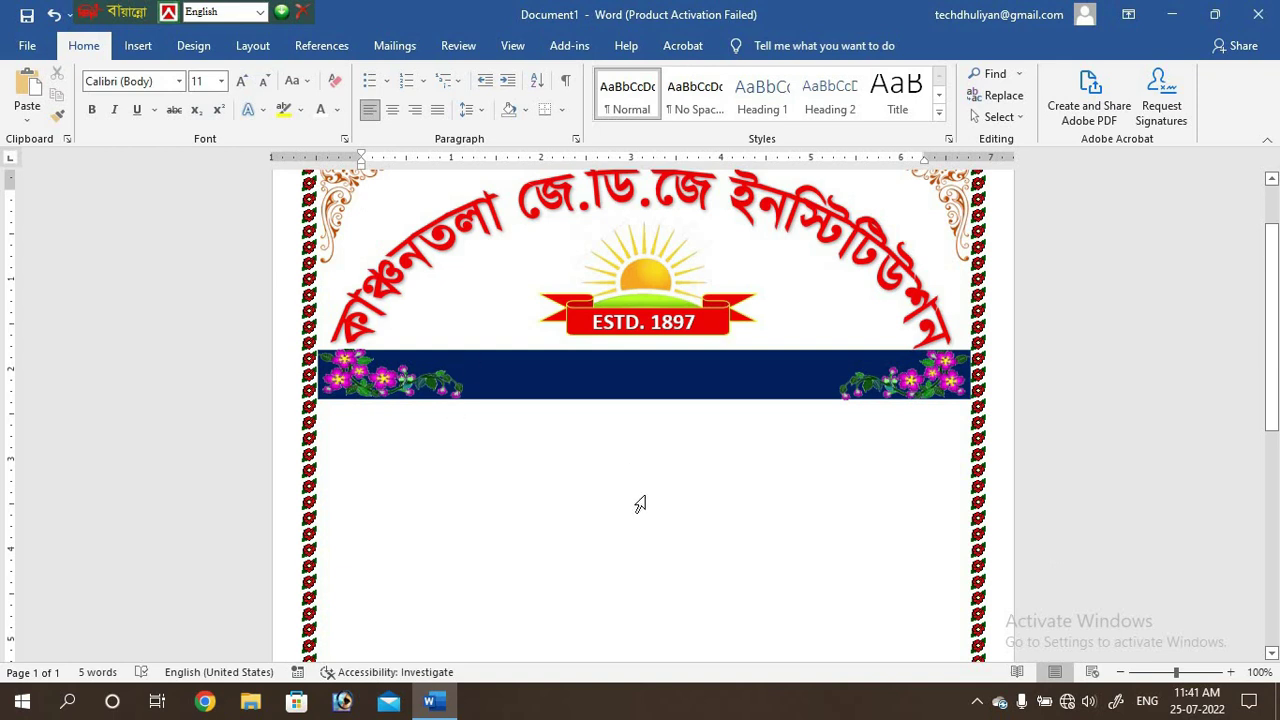
Step: Draw a 1.26 by 5.05 inch text box below the navy band
click(140, 52)
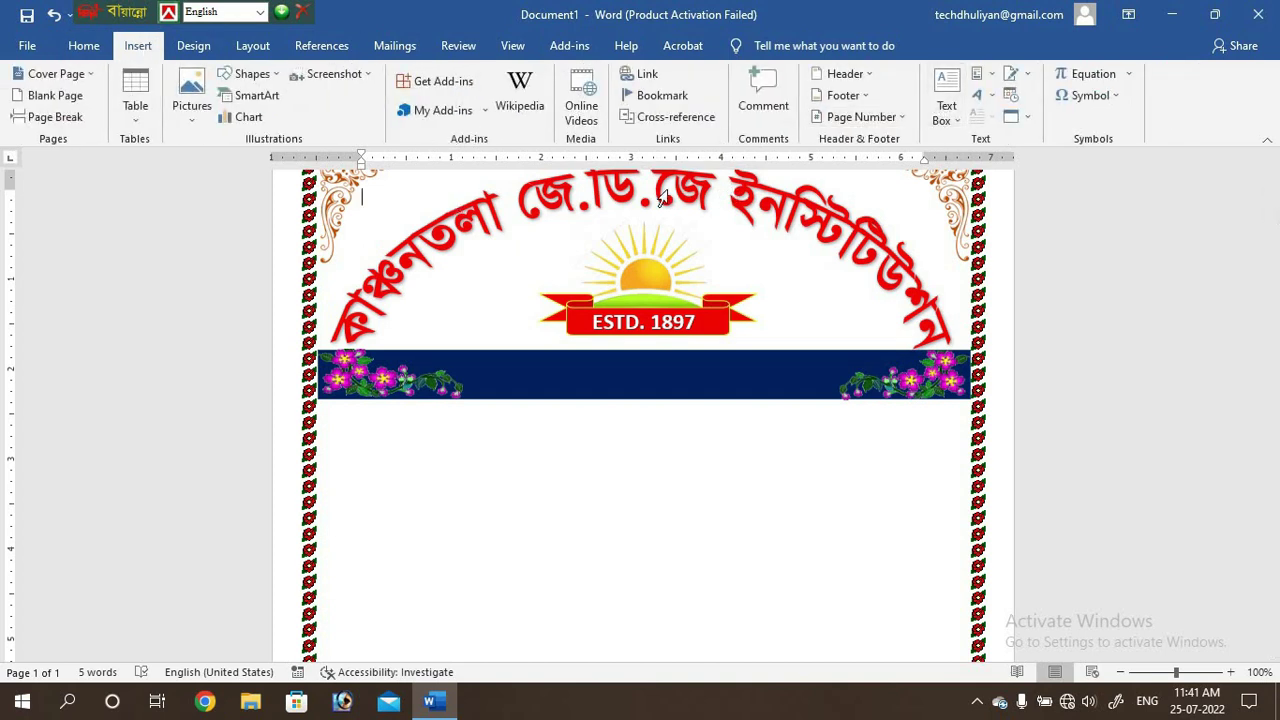
click(266, 80)
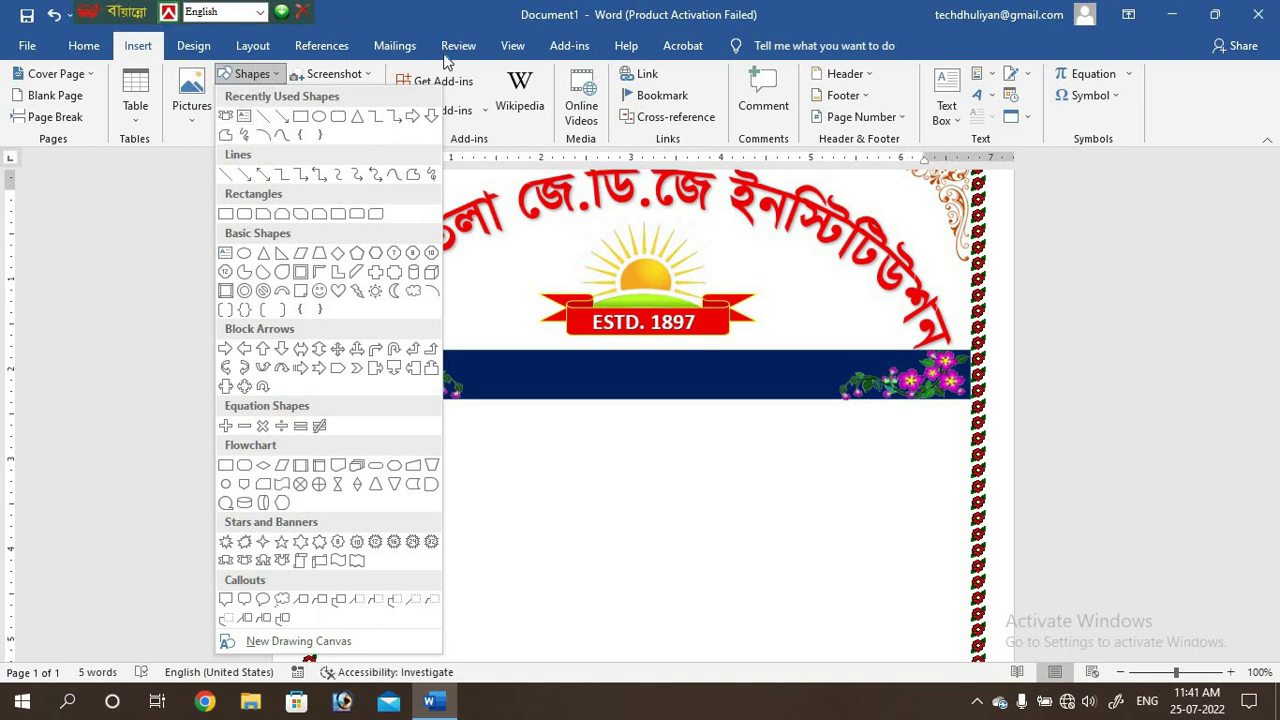
click(244, 116)
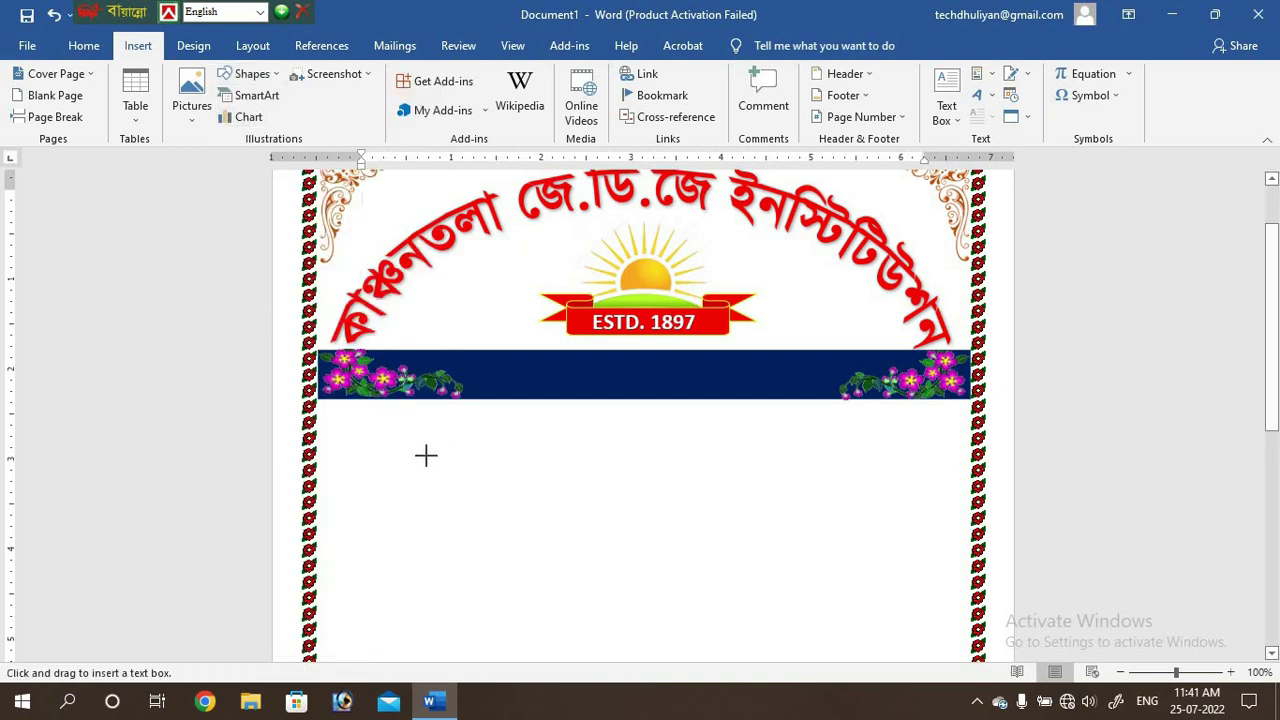
drag(425, 455, 877, 567)
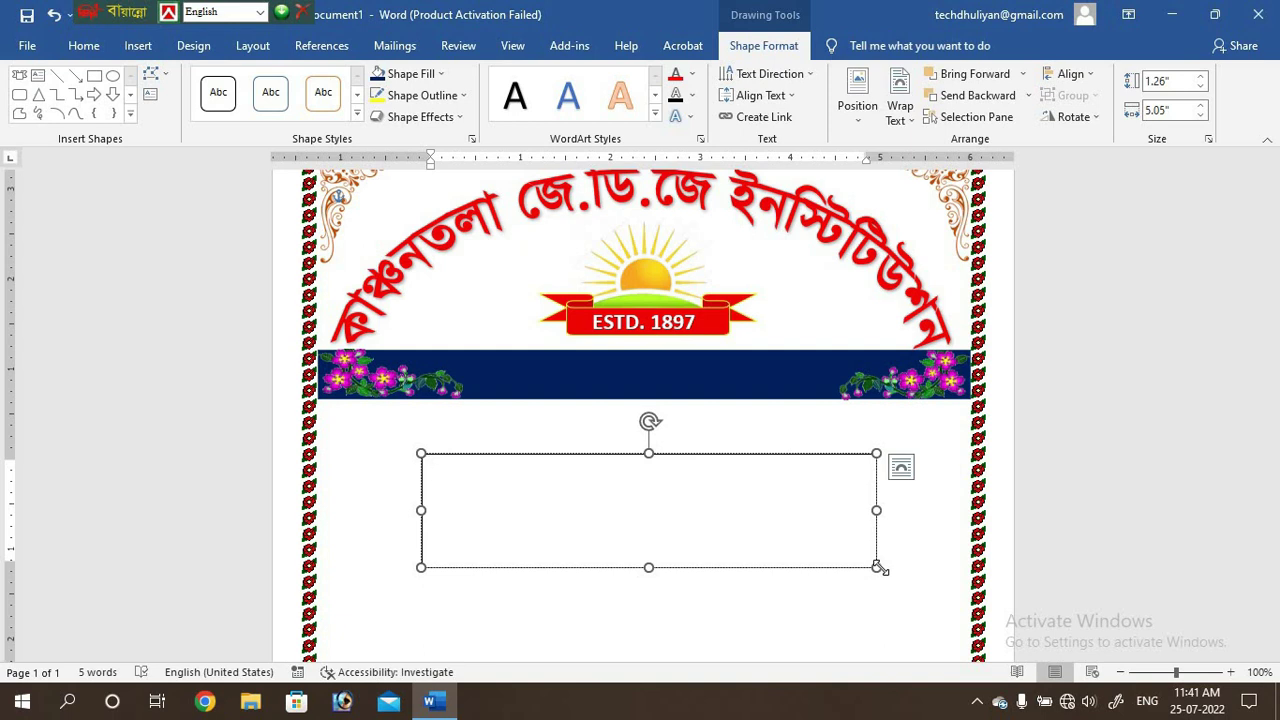
Step: Switch to the Bijoy Classic layout, set the font to SutonnyMJ, and raise size to 28
key(ctrl+alt+b)
click(84, 46)
click(179, 81)
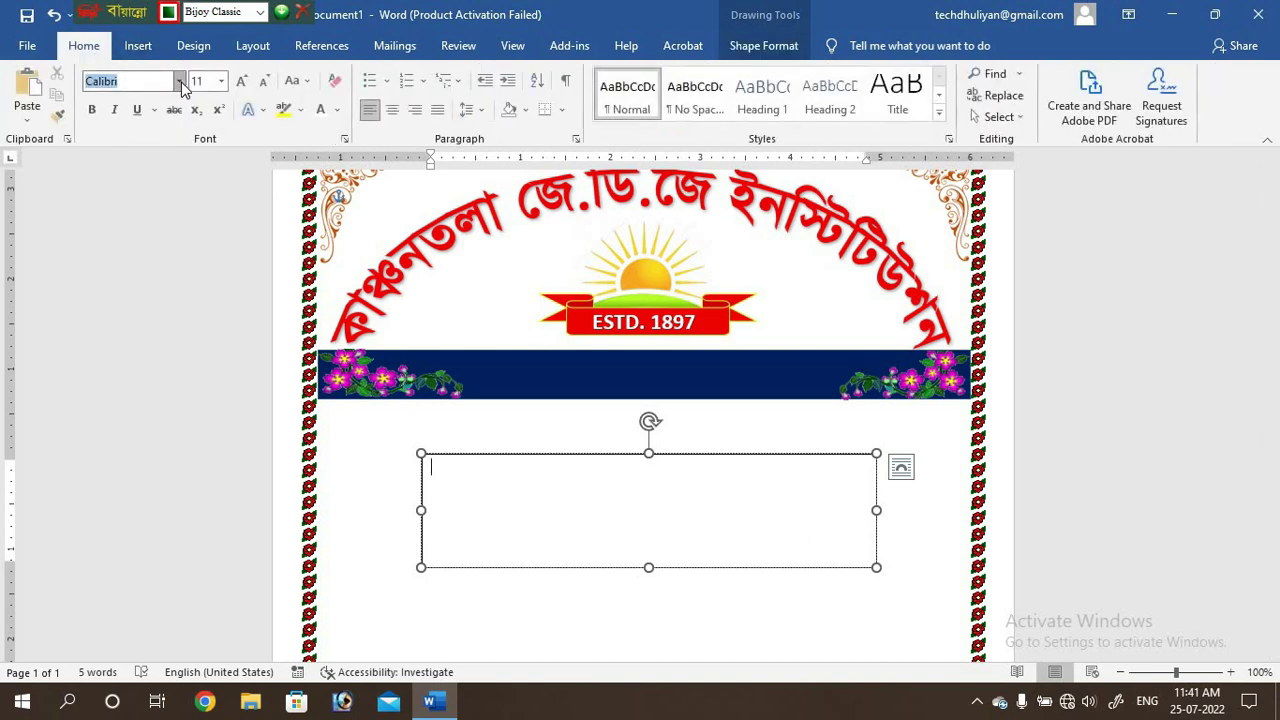
click(144, 240)
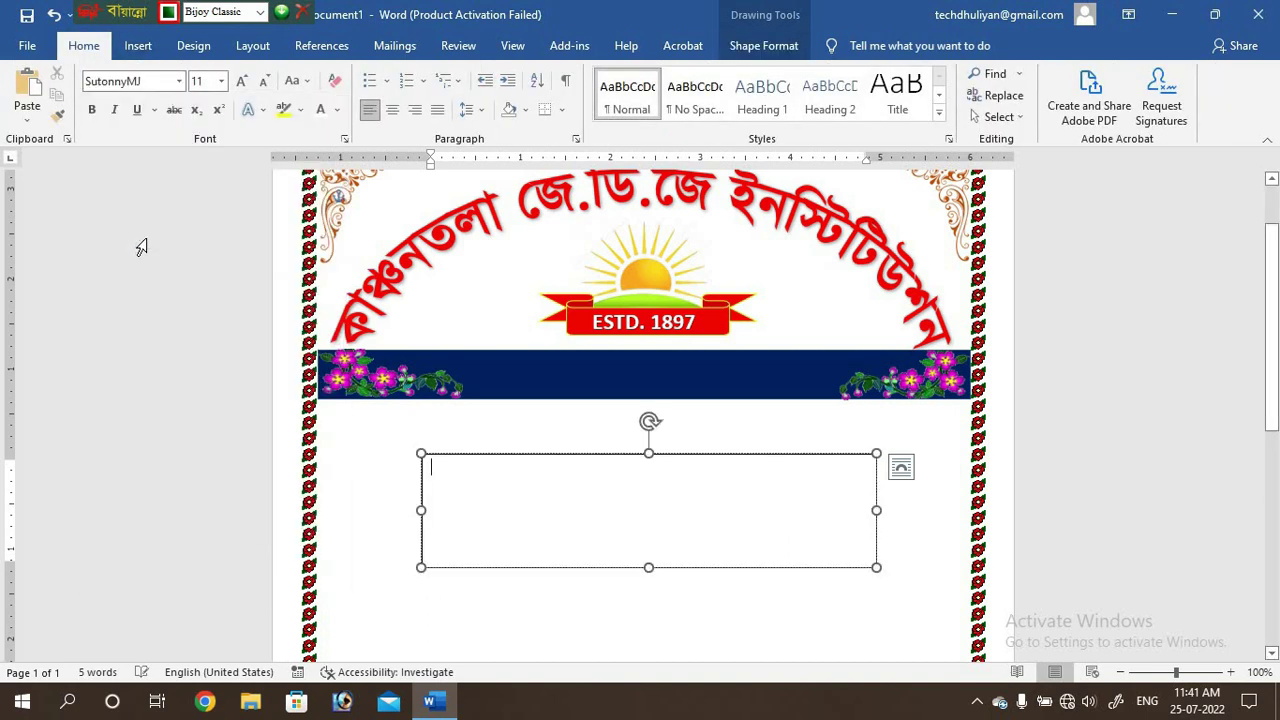
click(242, 87)
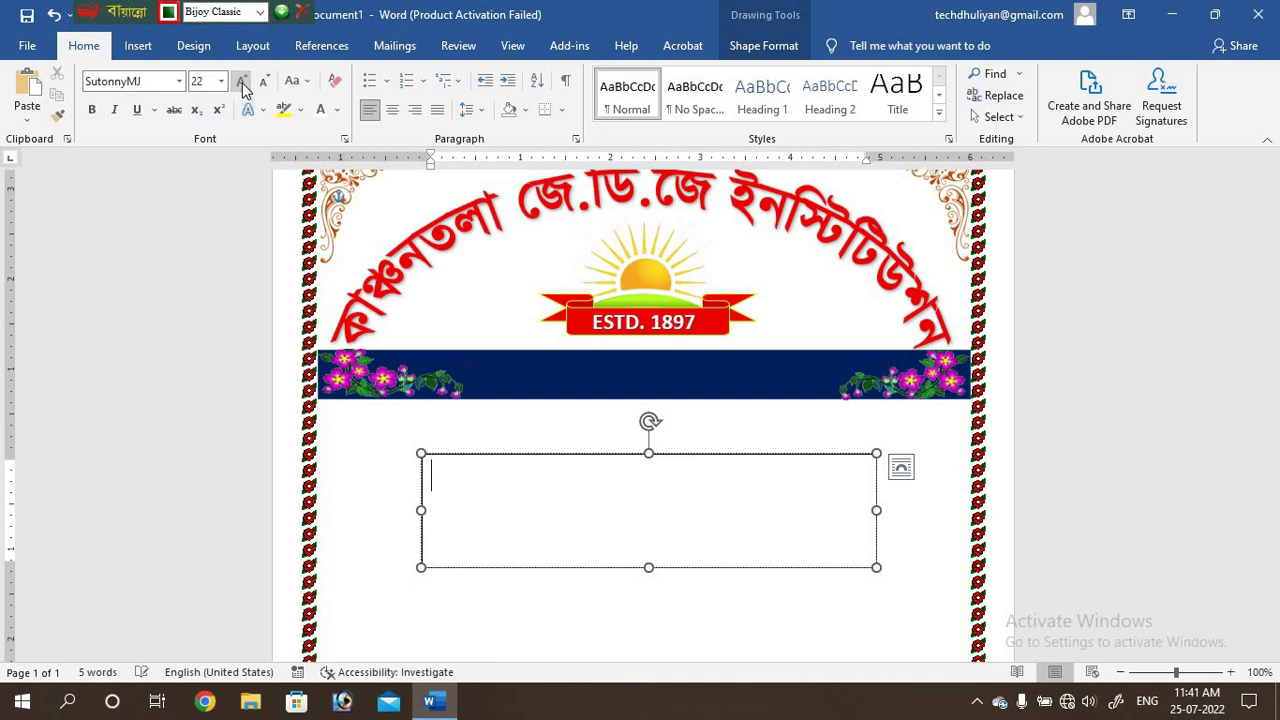
click(242, 87)
click(242, 87)
click(242, 87)
Step: Type 'প্রকল্প রূপায়ণ খাতা' and resize the line to 48 pt
text(প্র)
text(ক)
text(ল্প)
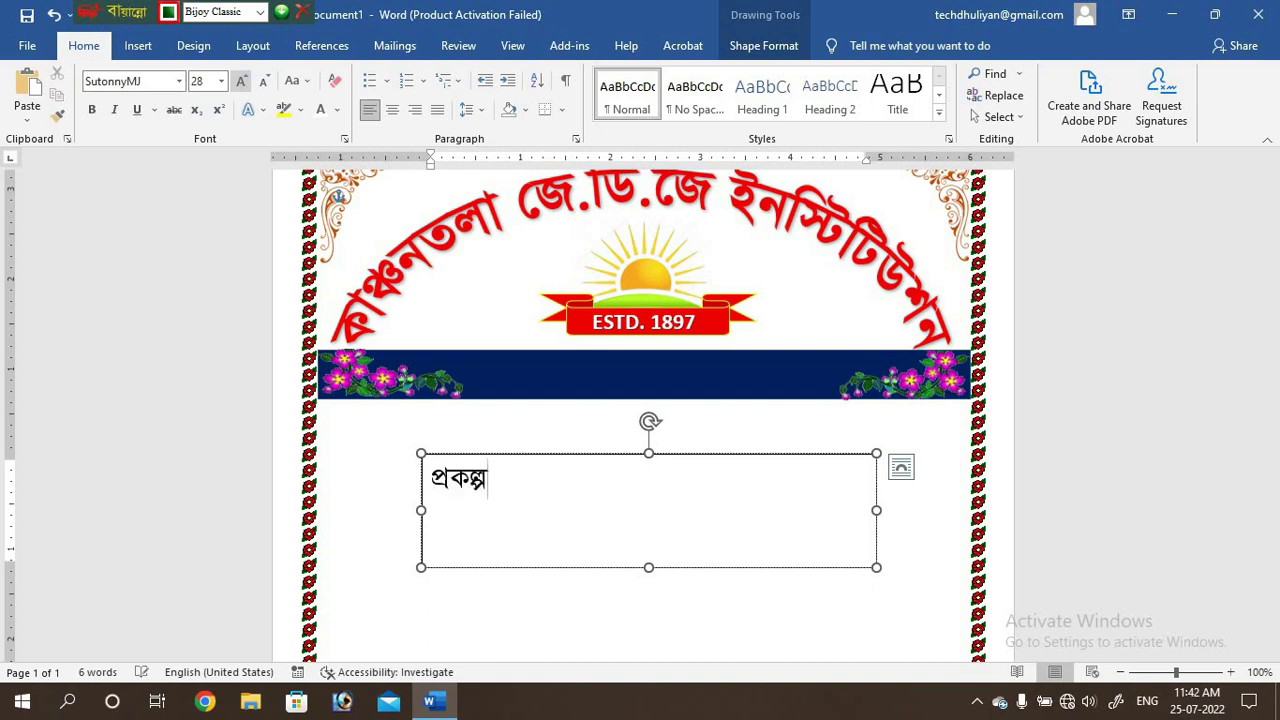
text( রূ)
text(পা)
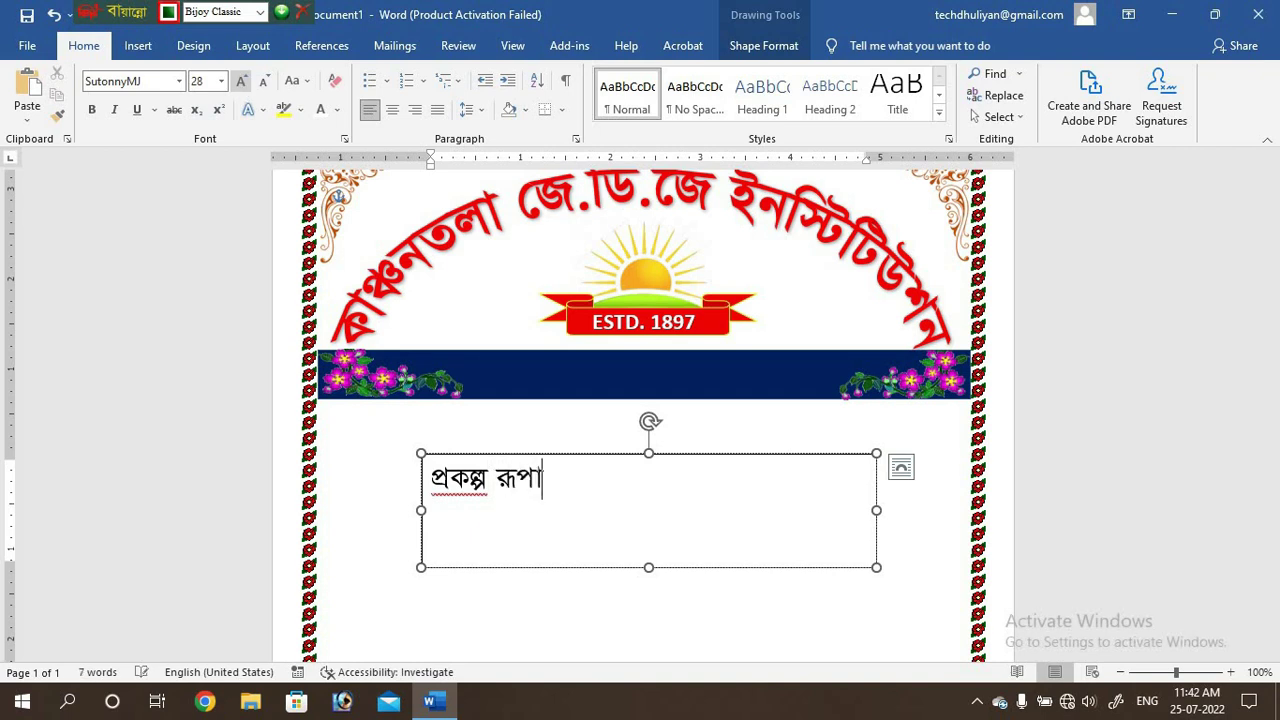
text(য়ণ )
text(খা)
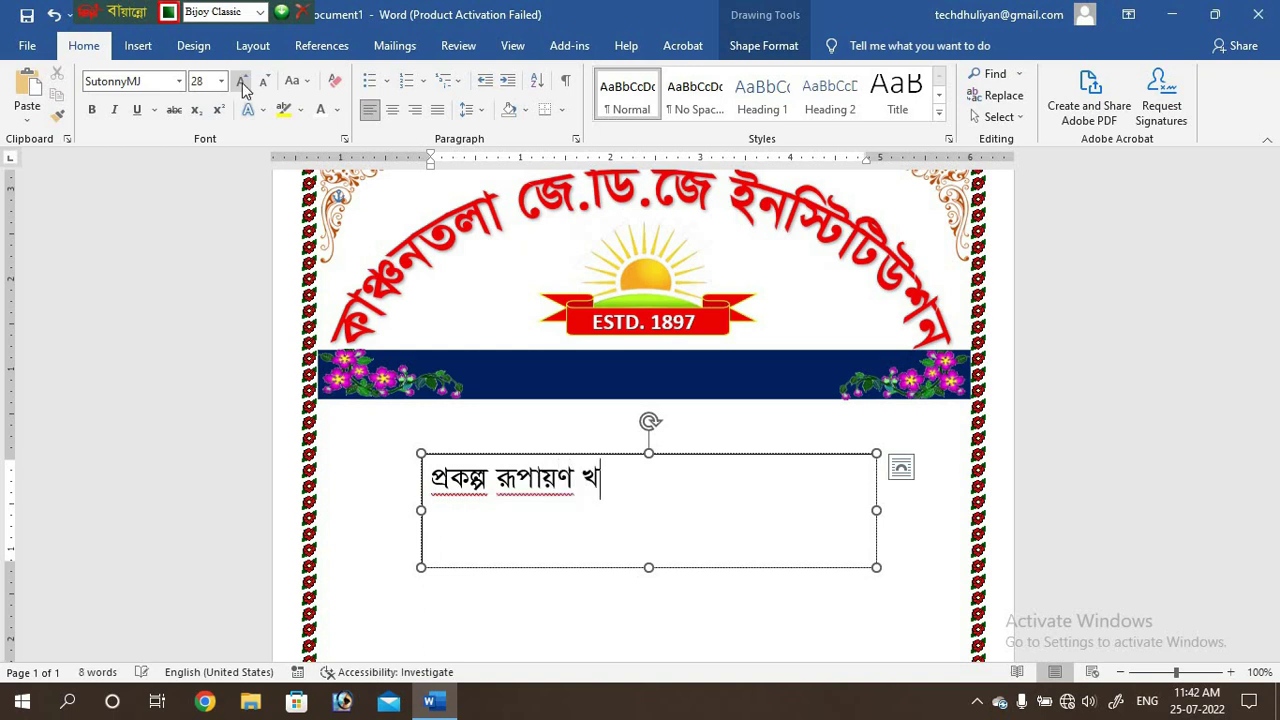
text(তা)
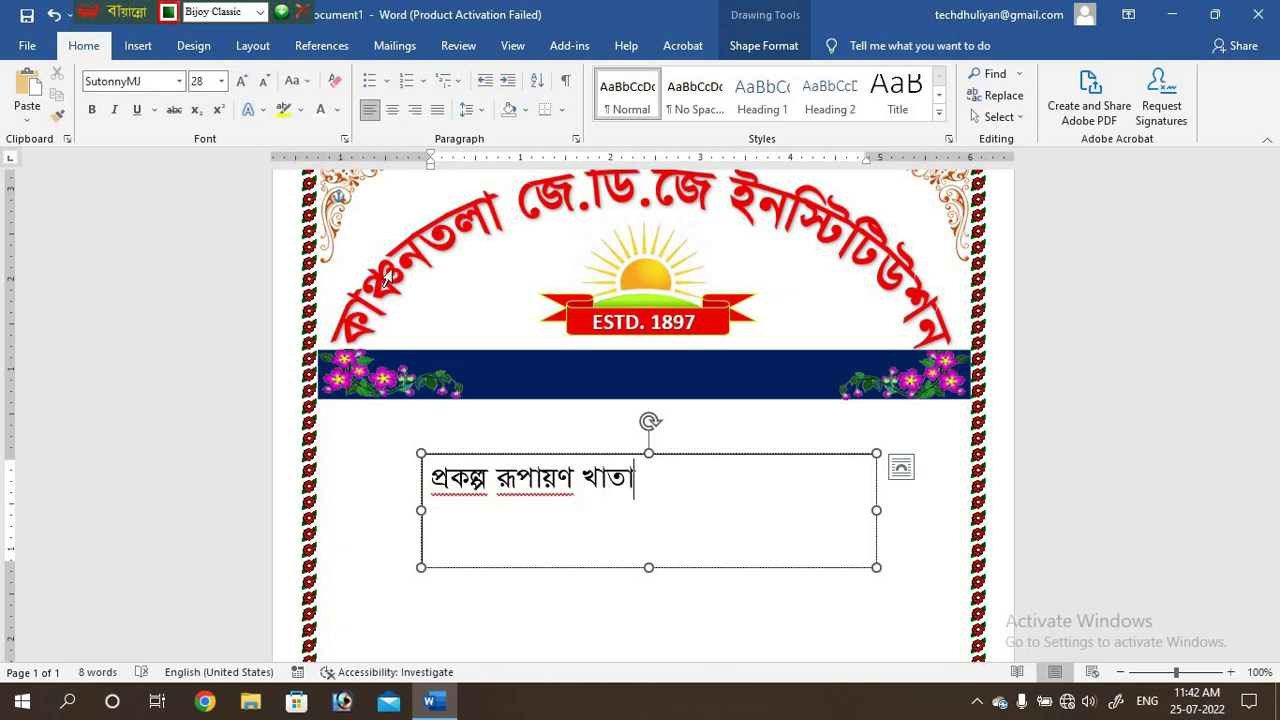
drag(652, 477, 377, 477)
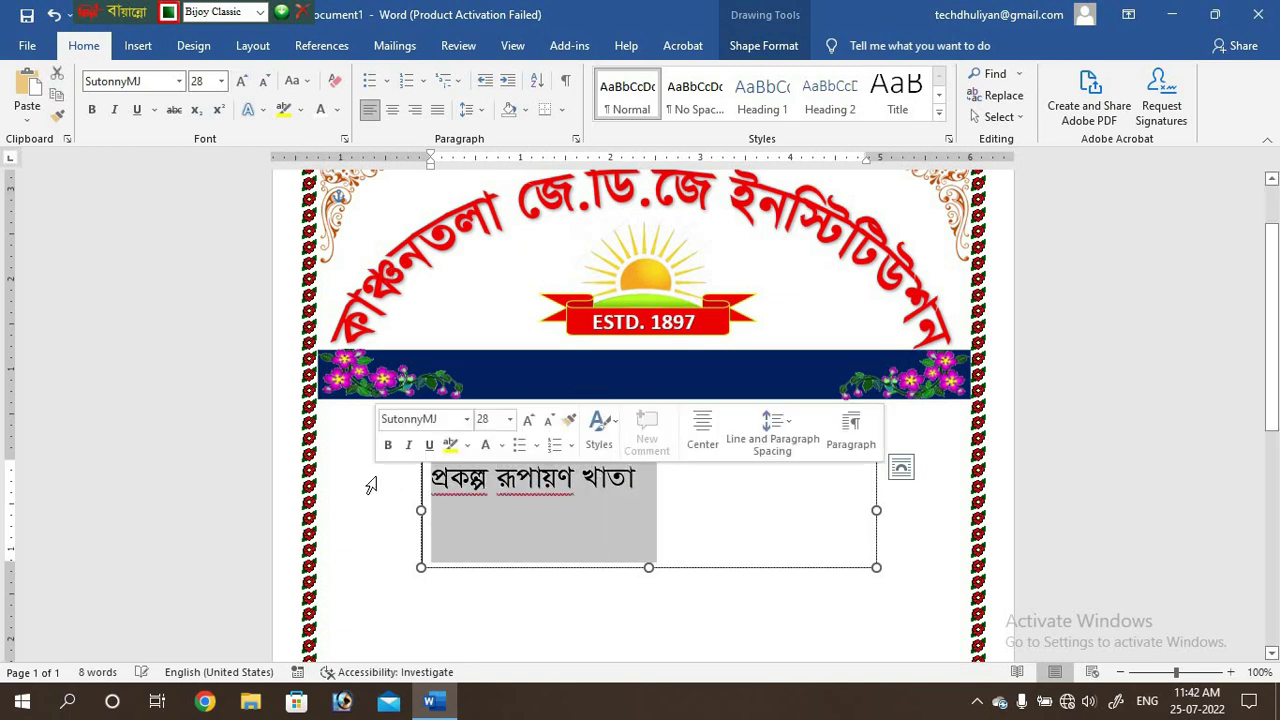
click(241, 81)
click(241, 81)
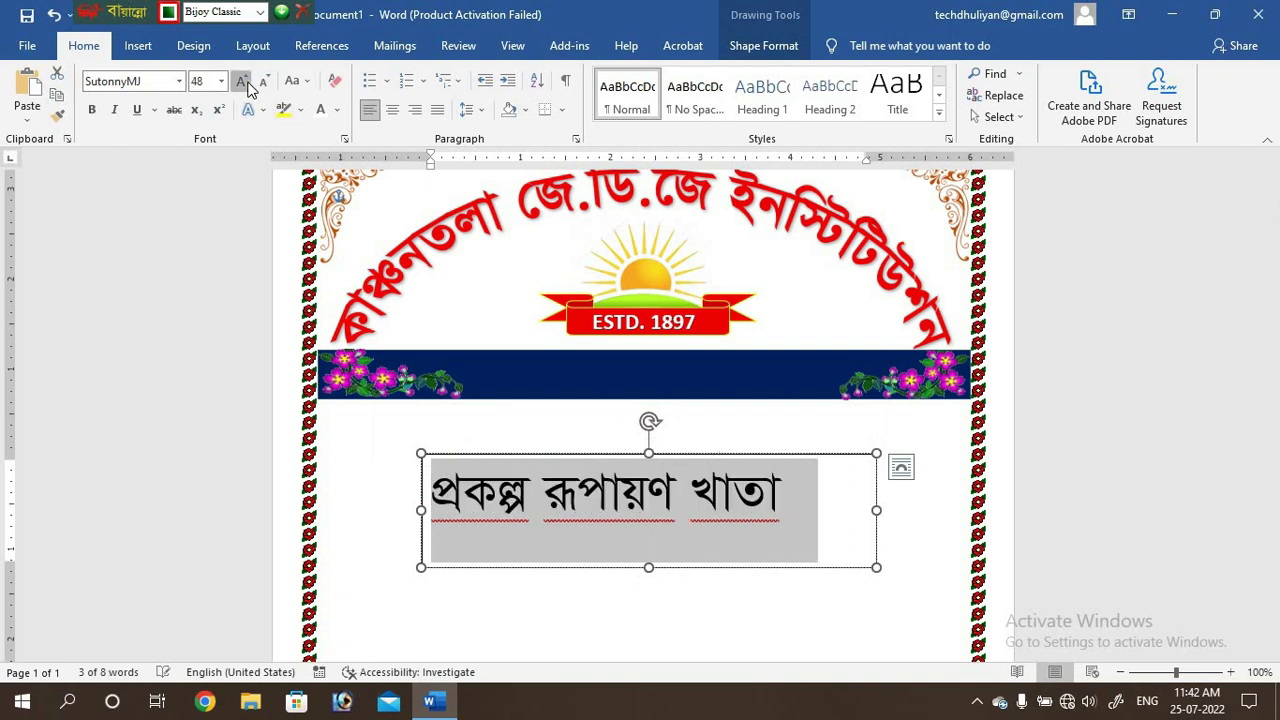
click(241, 81)
click(241, 81)
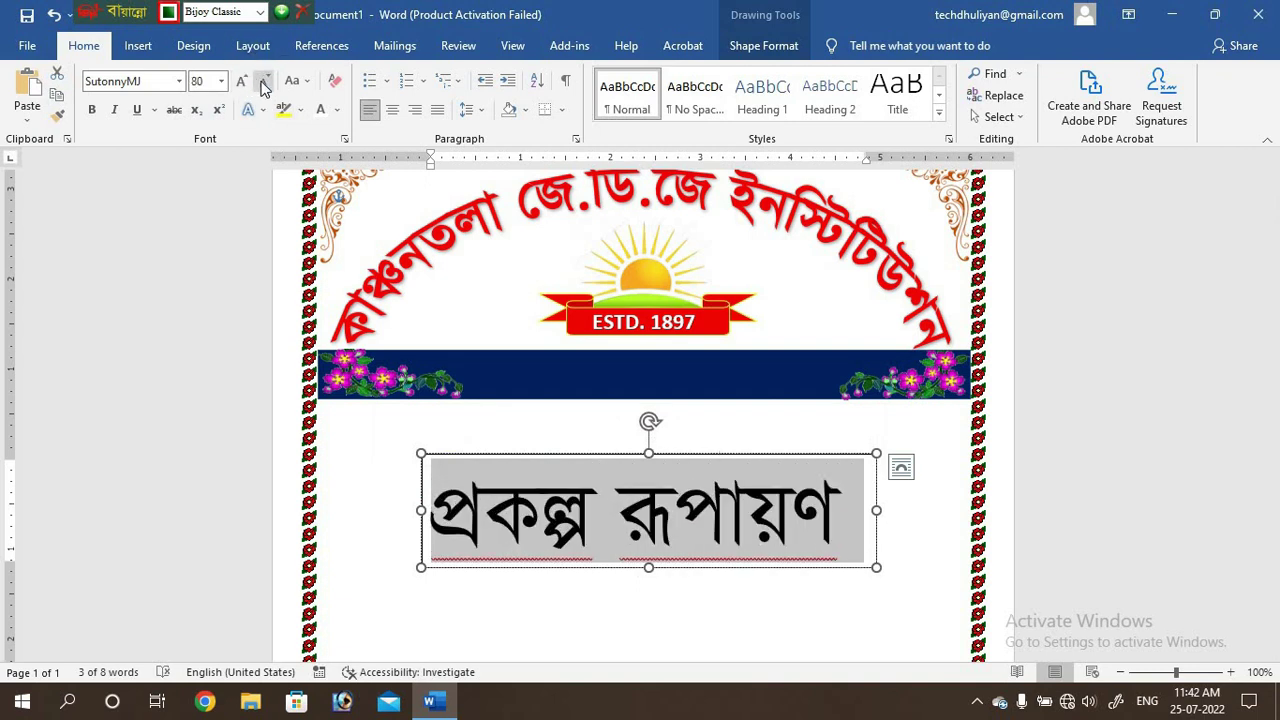
click(263, 82)
click(263, 82)
click(263, 82)
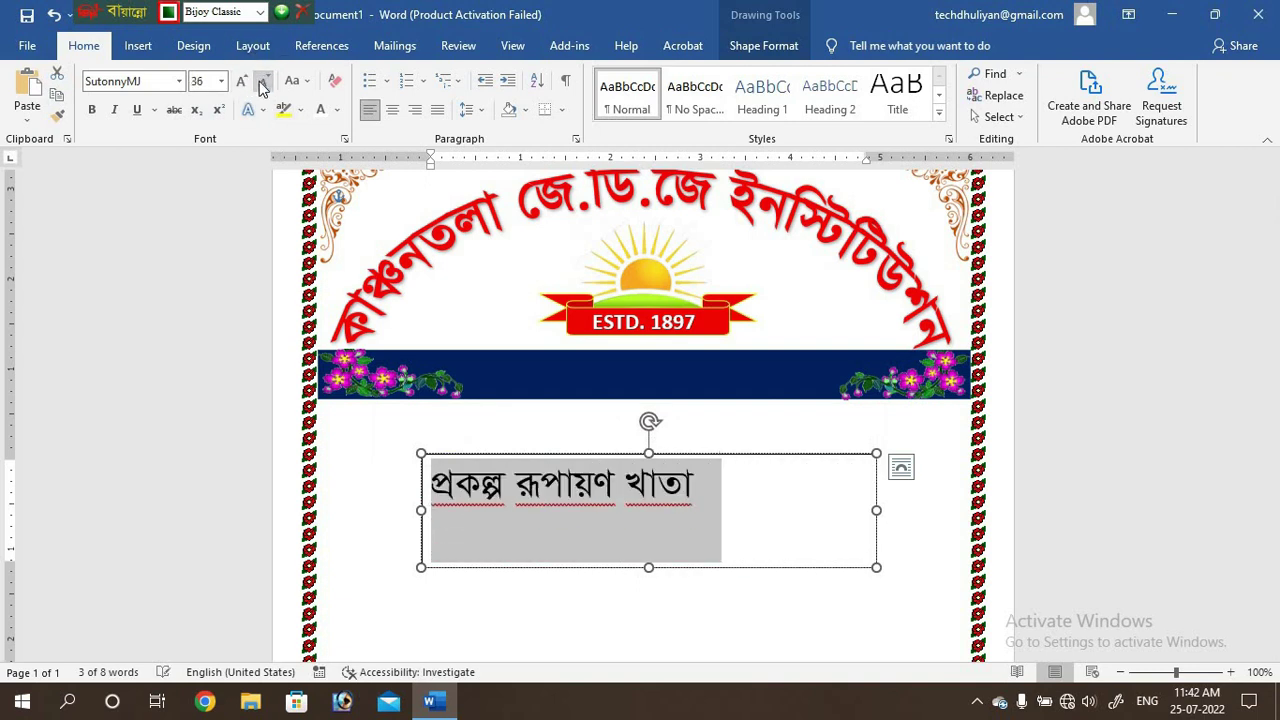
click(240, 85)
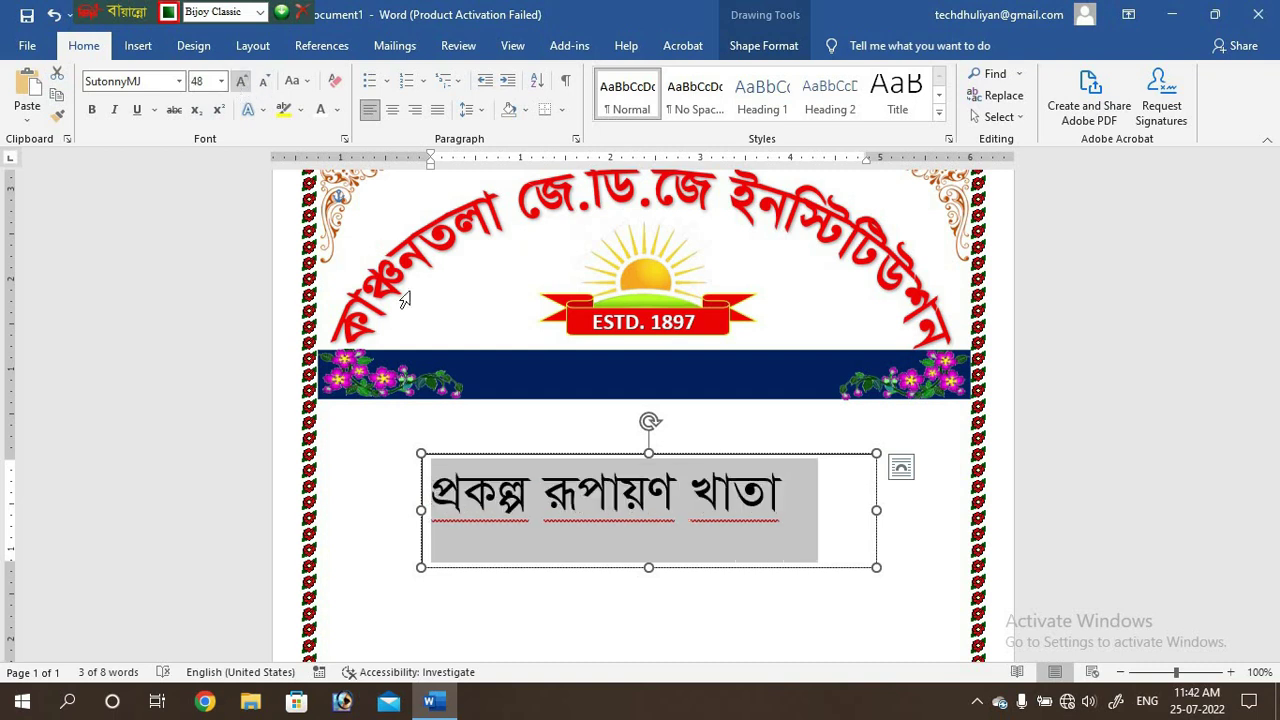
click(576, 512)
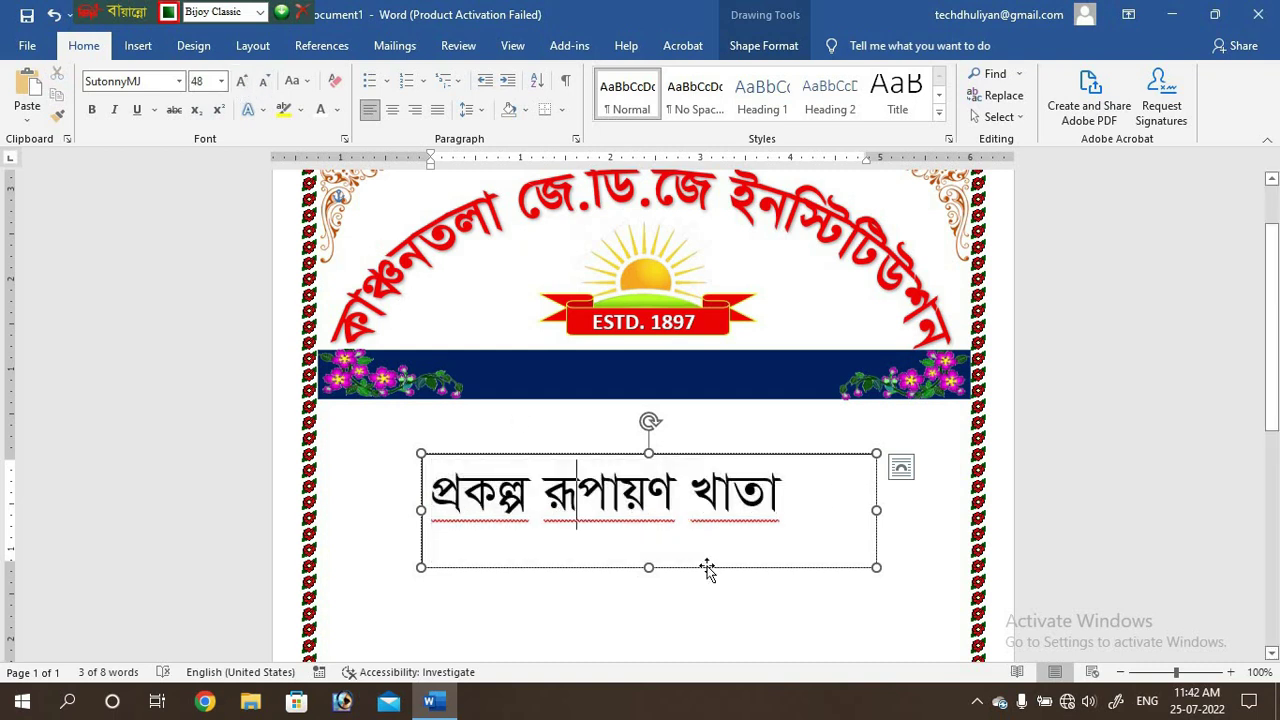
Step: Move the text box onto the navy band, shorten it, and remove its fill and outline
drag(728, 567, 766, 455)
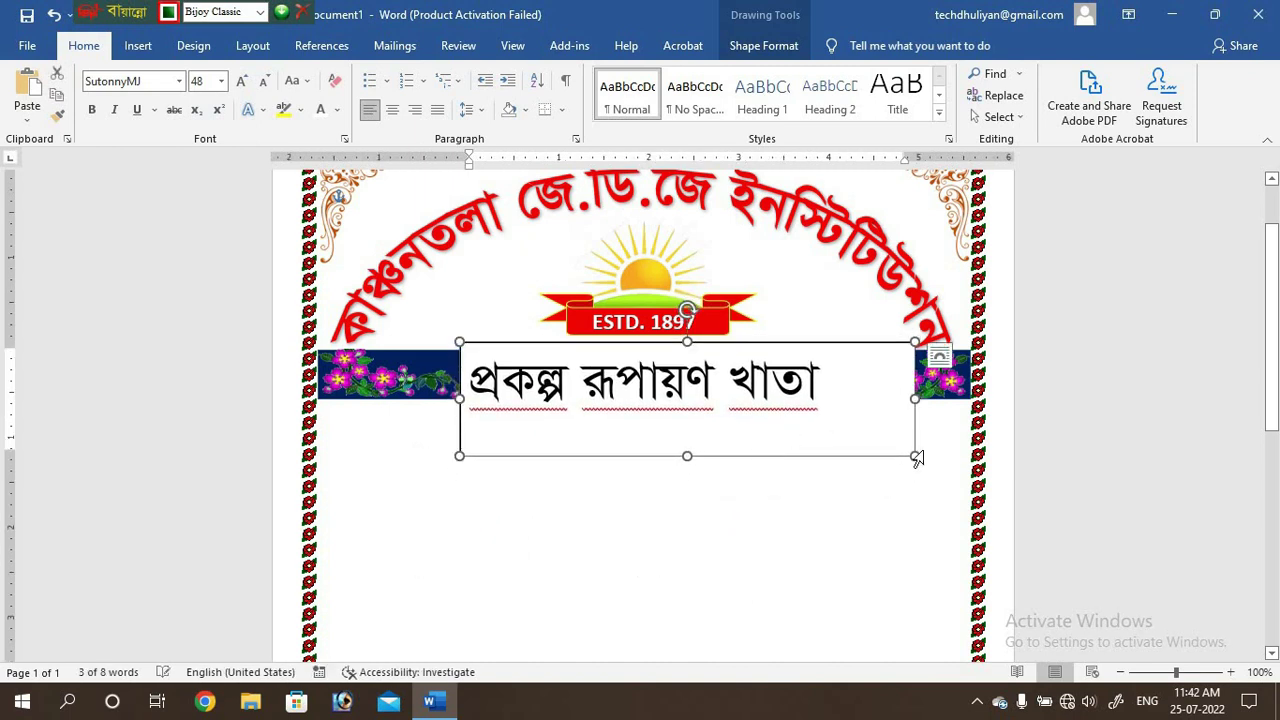
drag(916, 440, 918, 410)
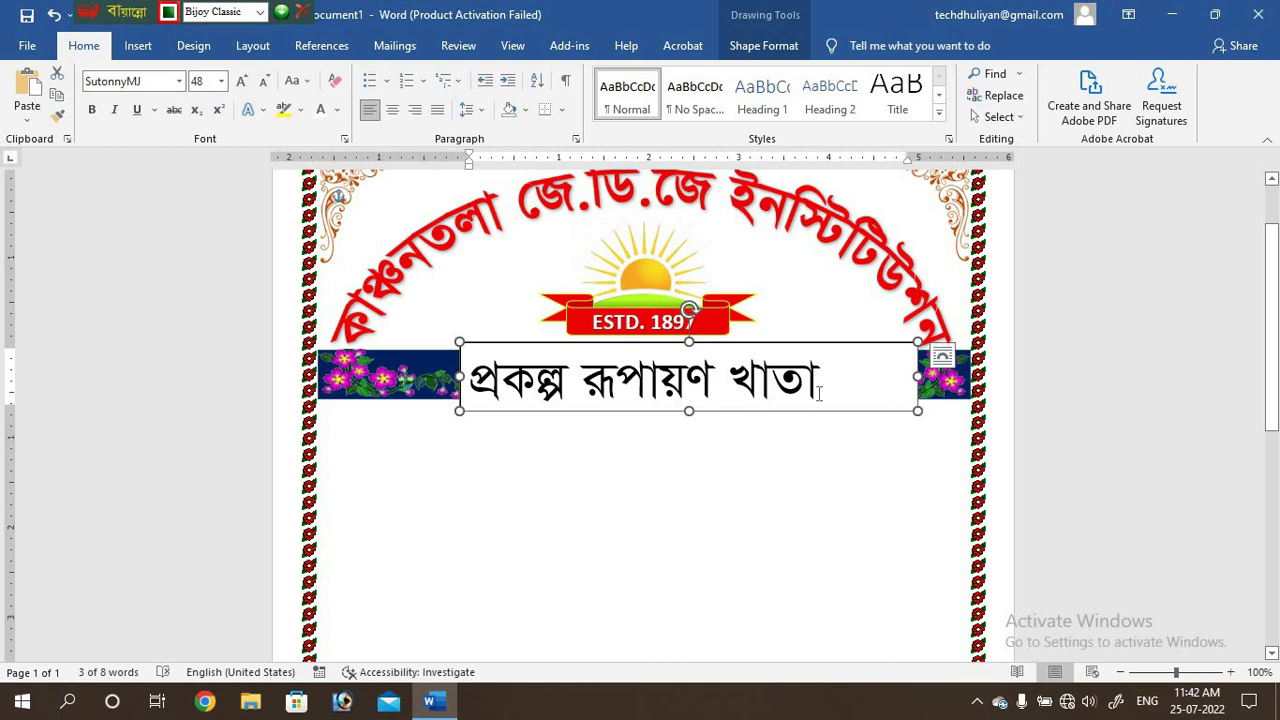
click(750, 46)
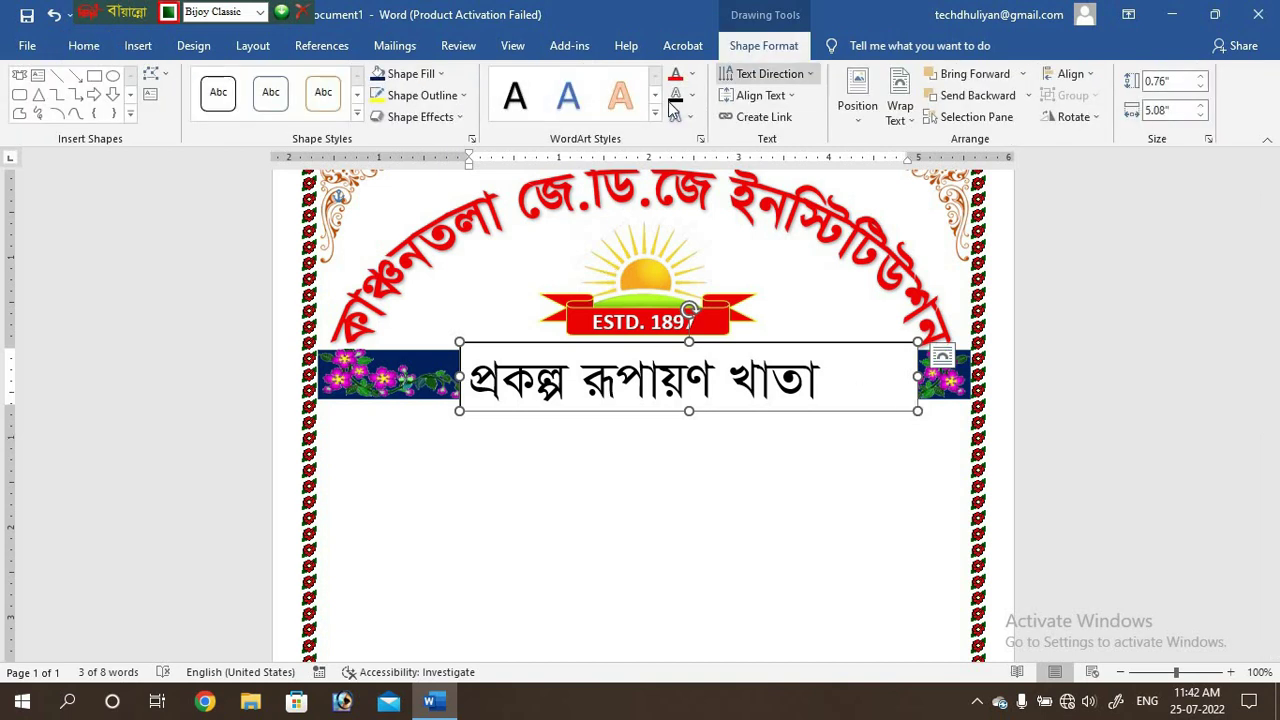
click(438, 74)
click(415, 239)
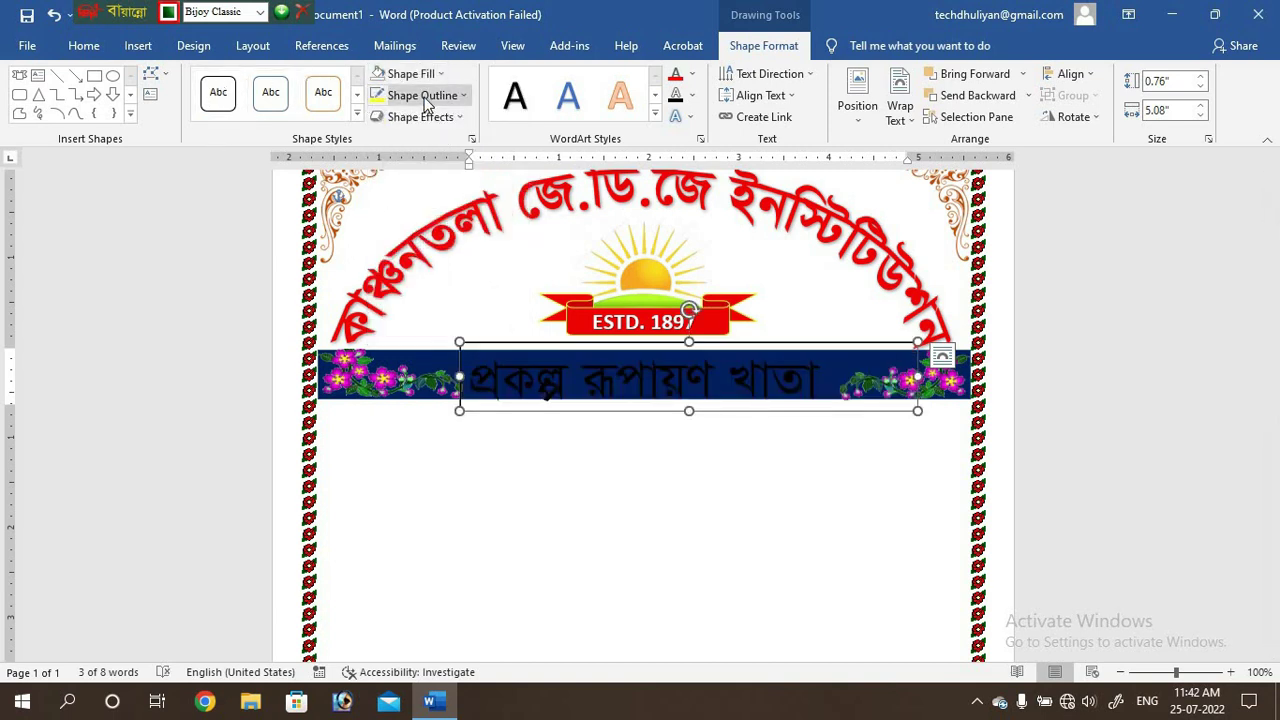
click(425, 99)
click(412, 262)
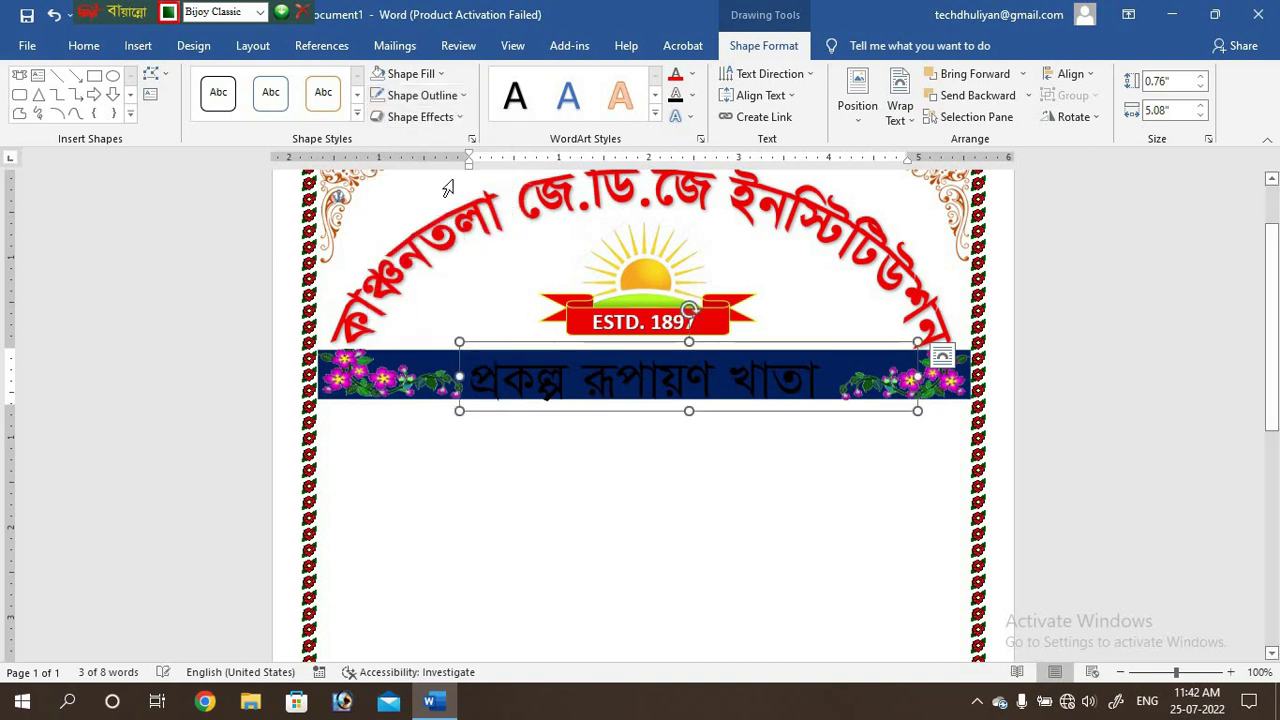
Step: Colour the Bengali text yellow and nudge the box up and right into place
click(691, 74)
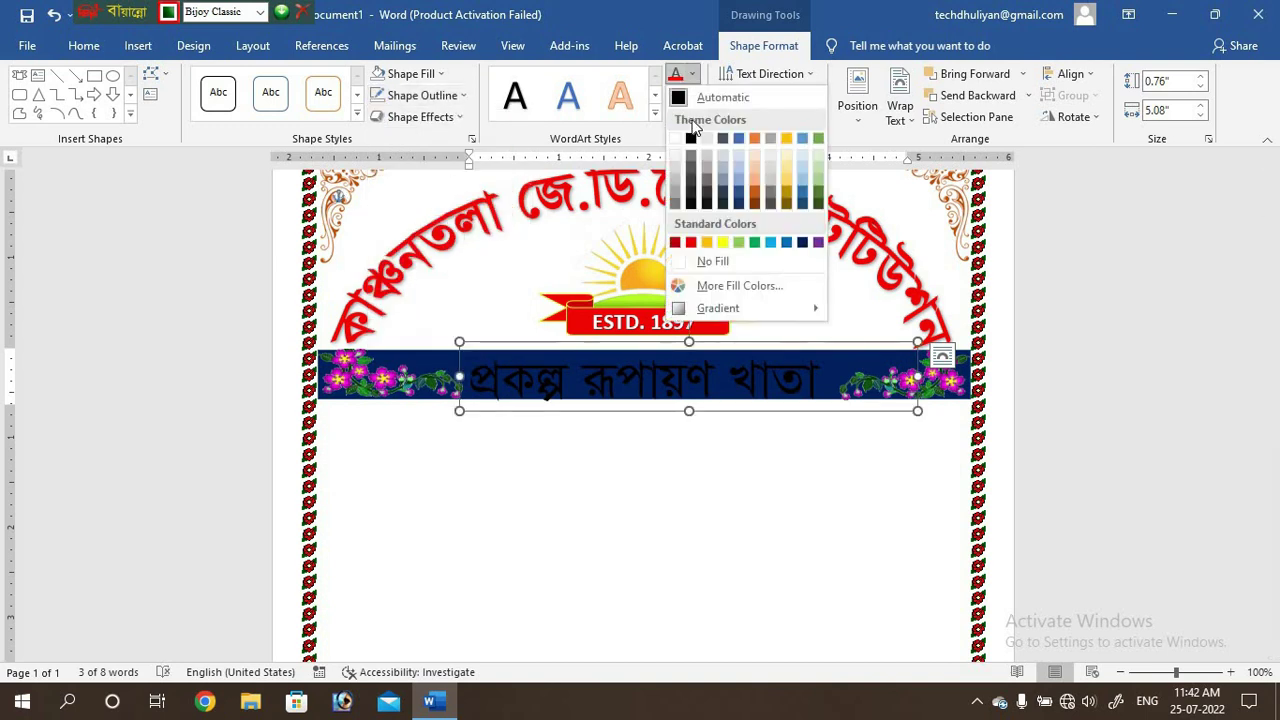
click(722, 242)
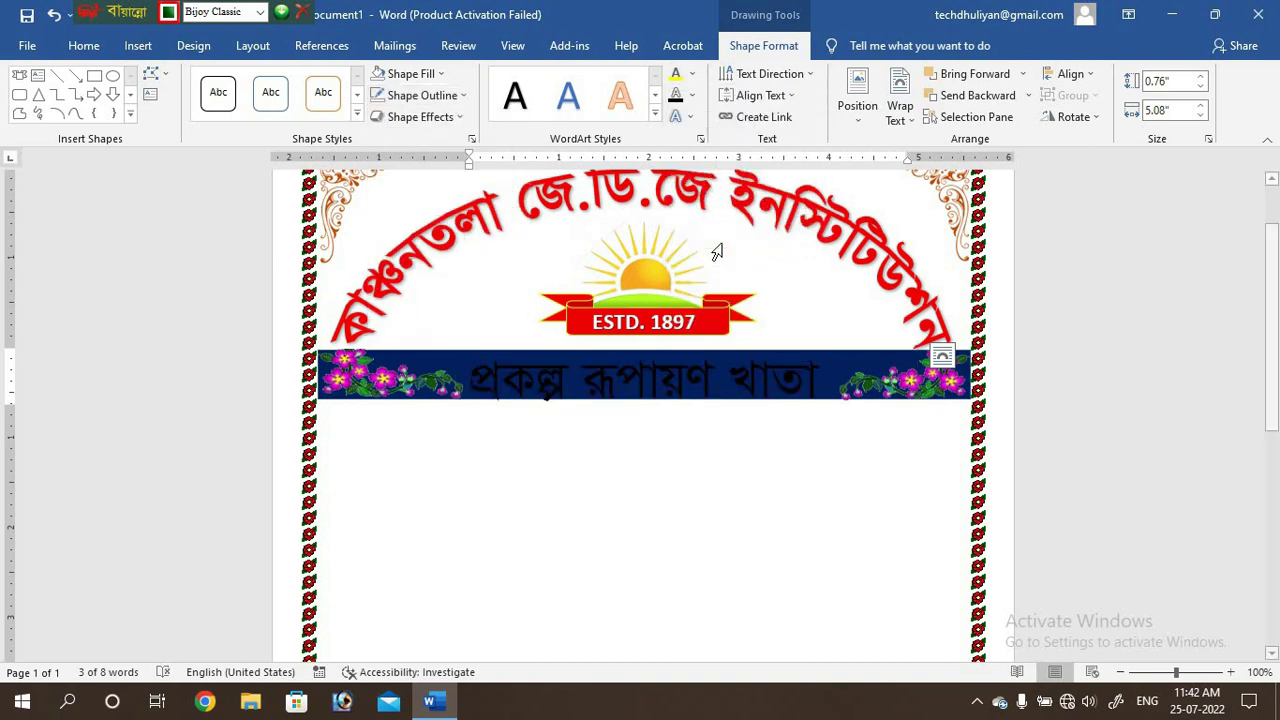
key(ctrl+Up)
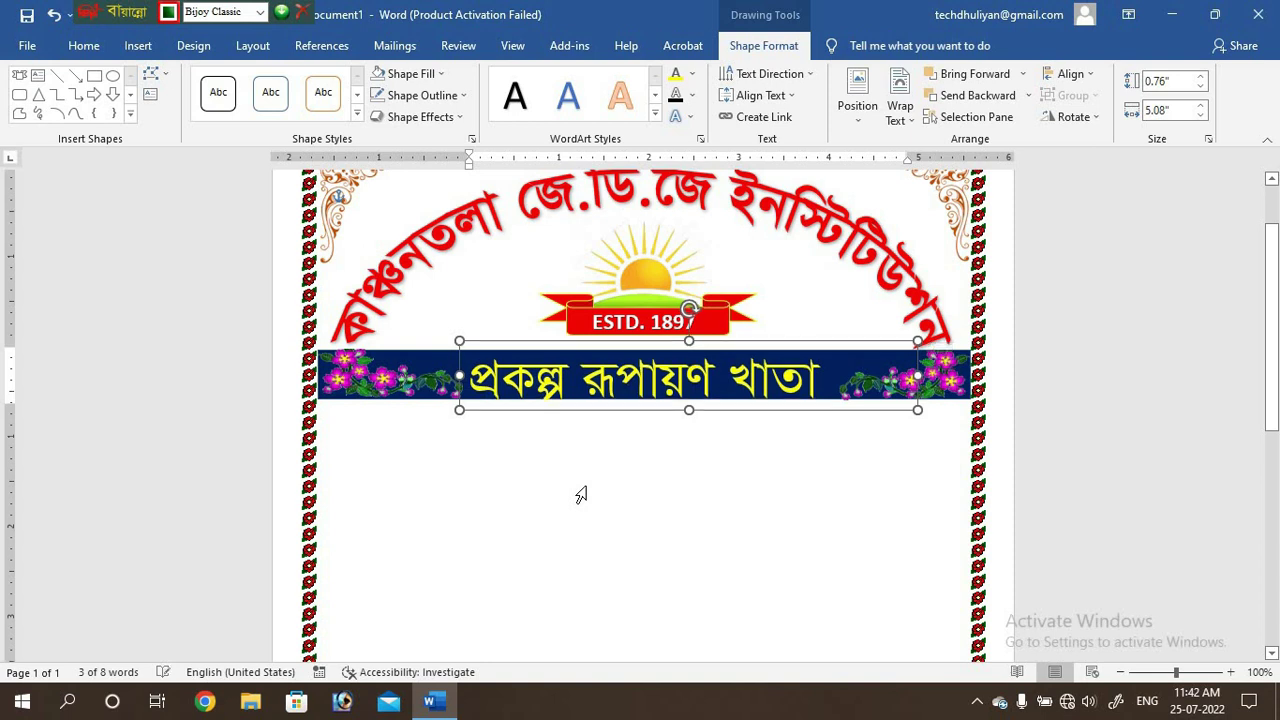
key(ctrl+Up)
key(ctrl+Up)
key(ctrl+Up)
key(ctrl+Right)
key(ctrl+Right)
key(ctrl+Right)
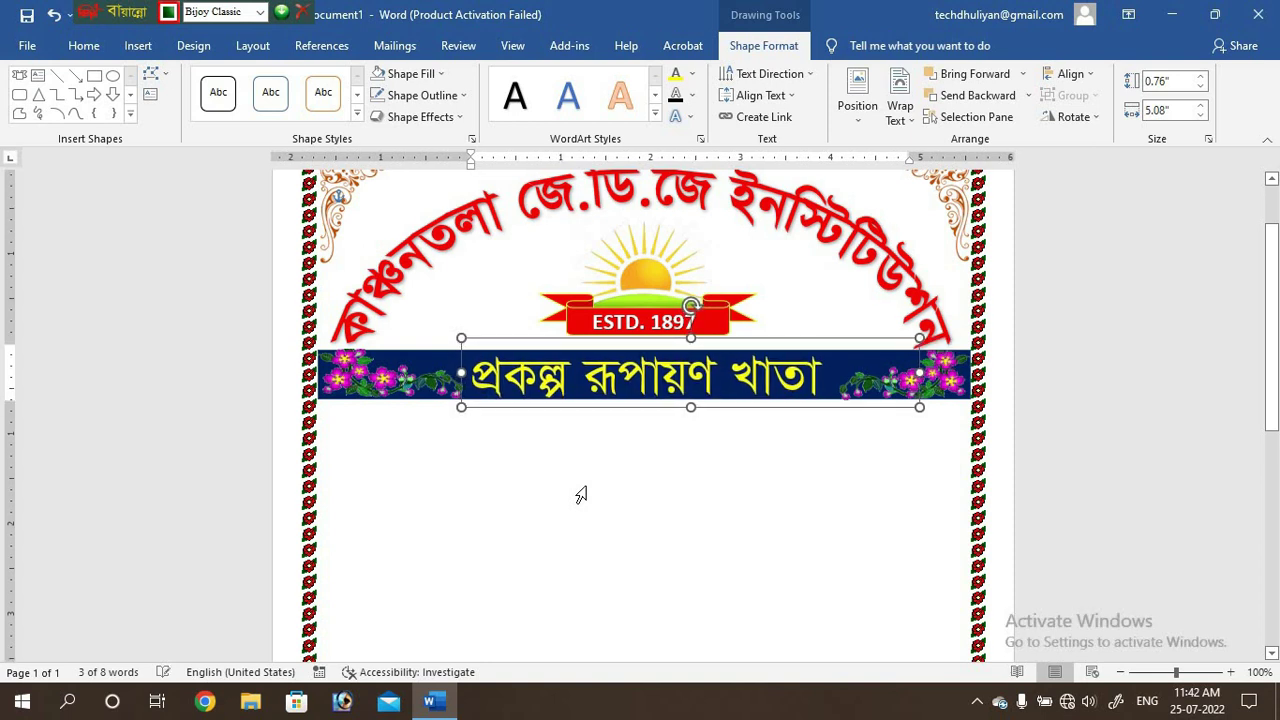
key(ctrl+Right)
key(ctrl+Right)
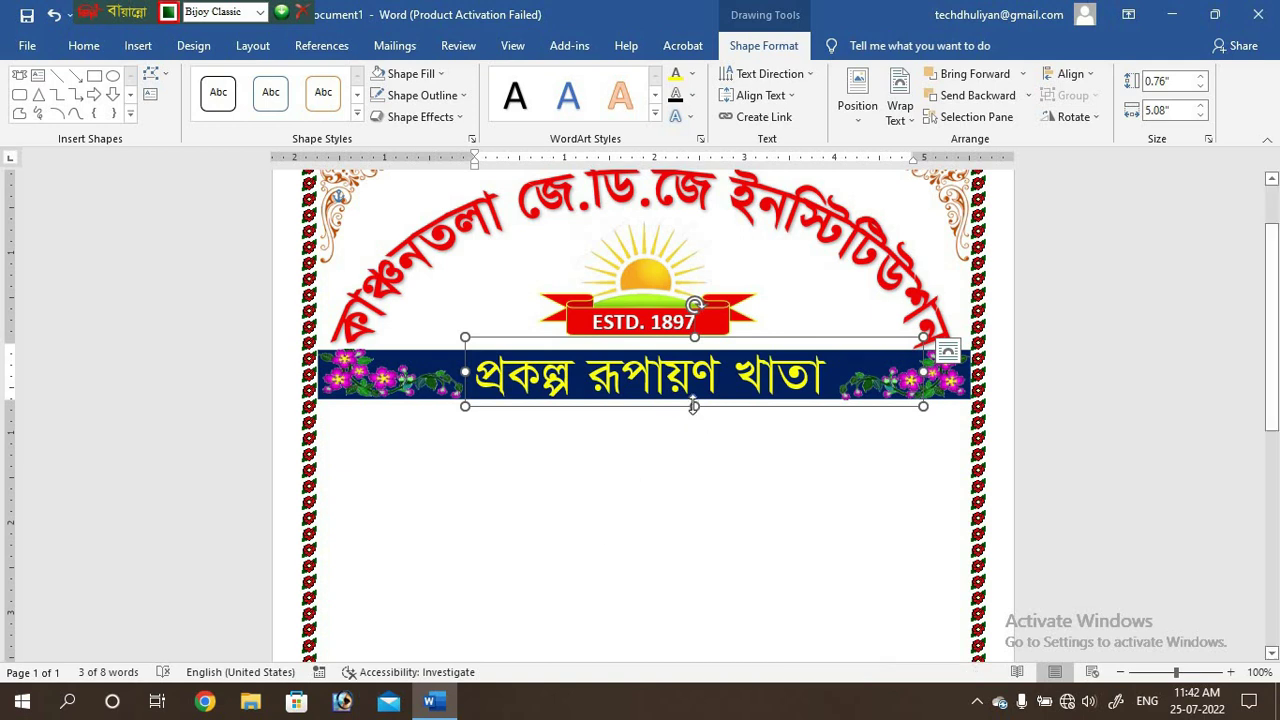
drag(694, 406, 693, 402)
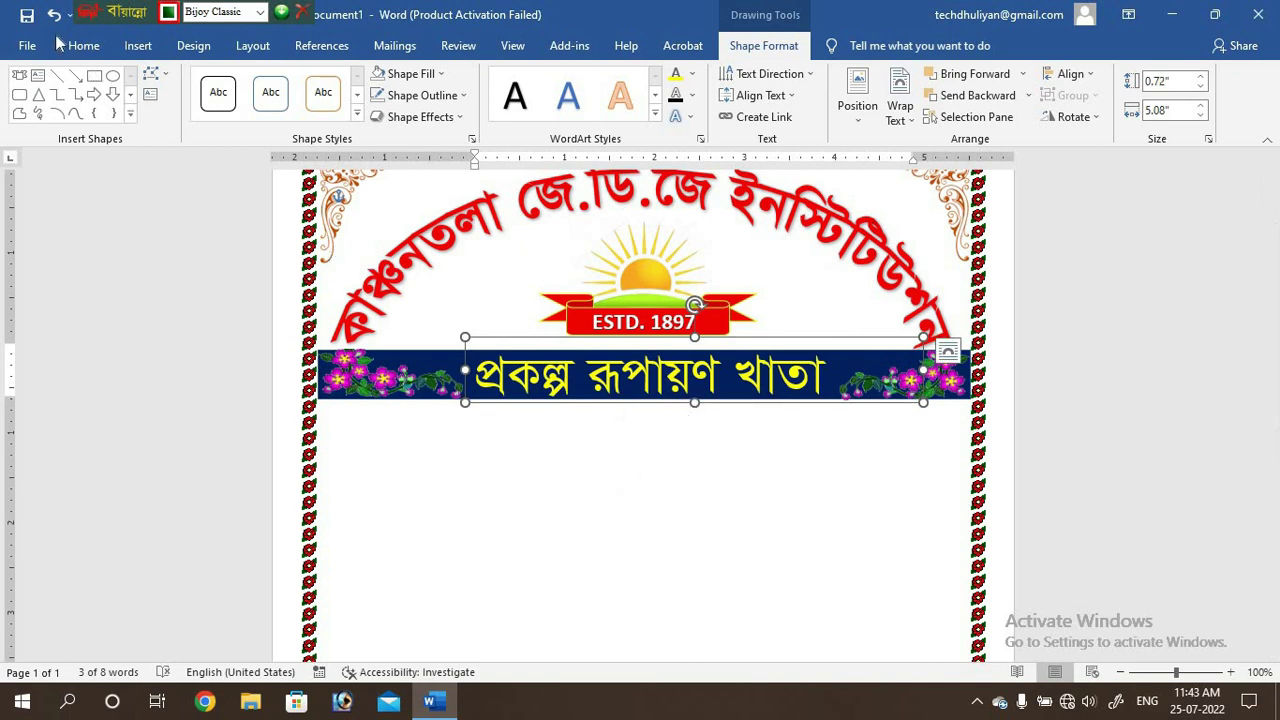
click(80, 55)
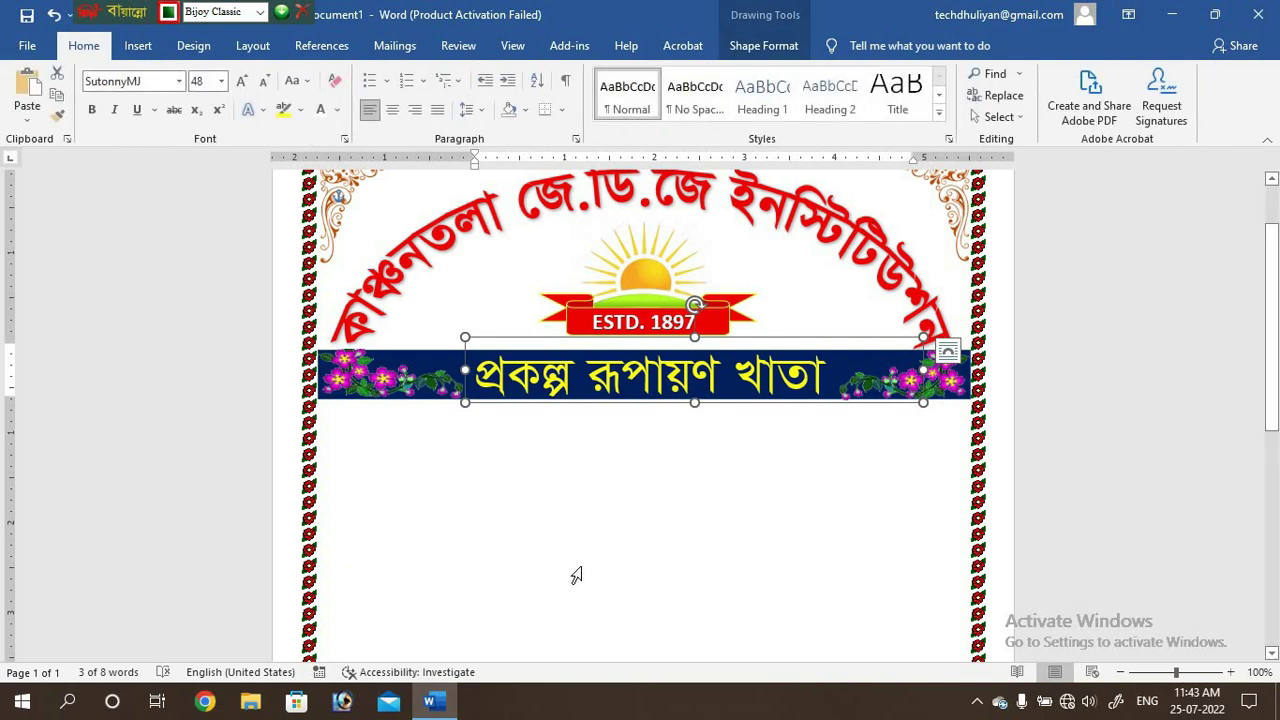
click(1036, 548)
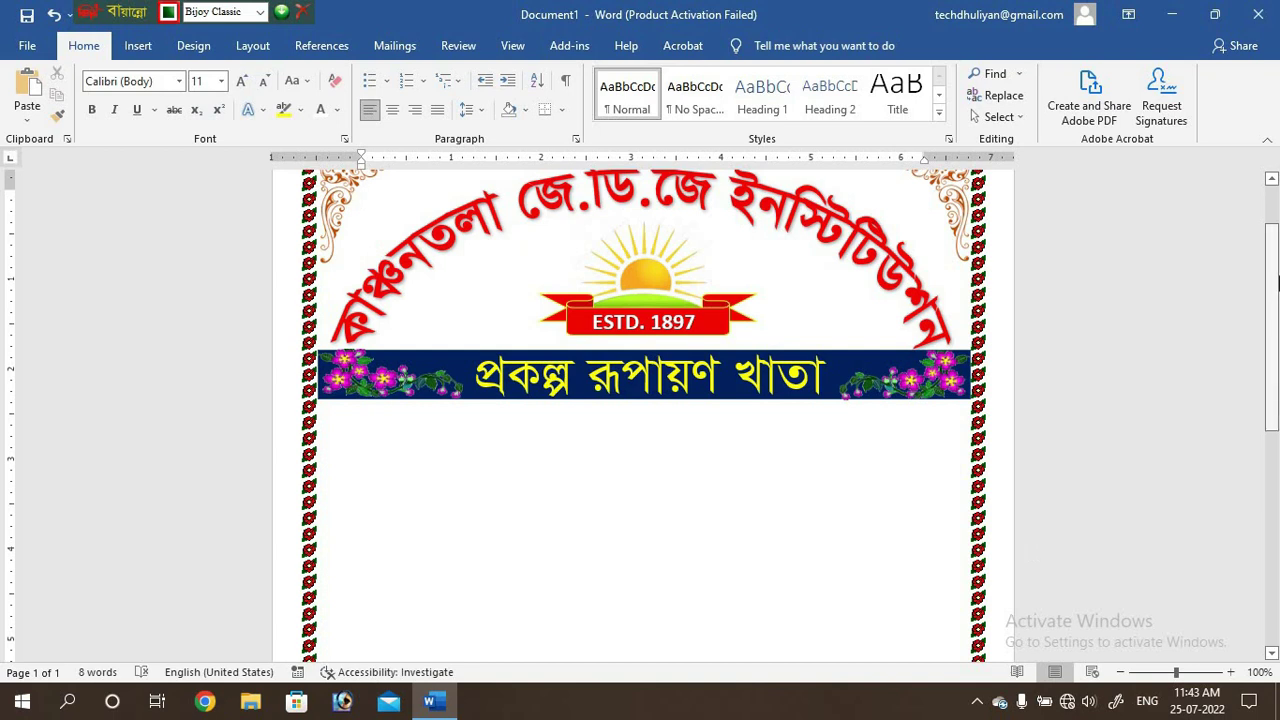
Step: Insert the building photo from this device and set it In Front of Text
scroll(1275, 285, down, 2)
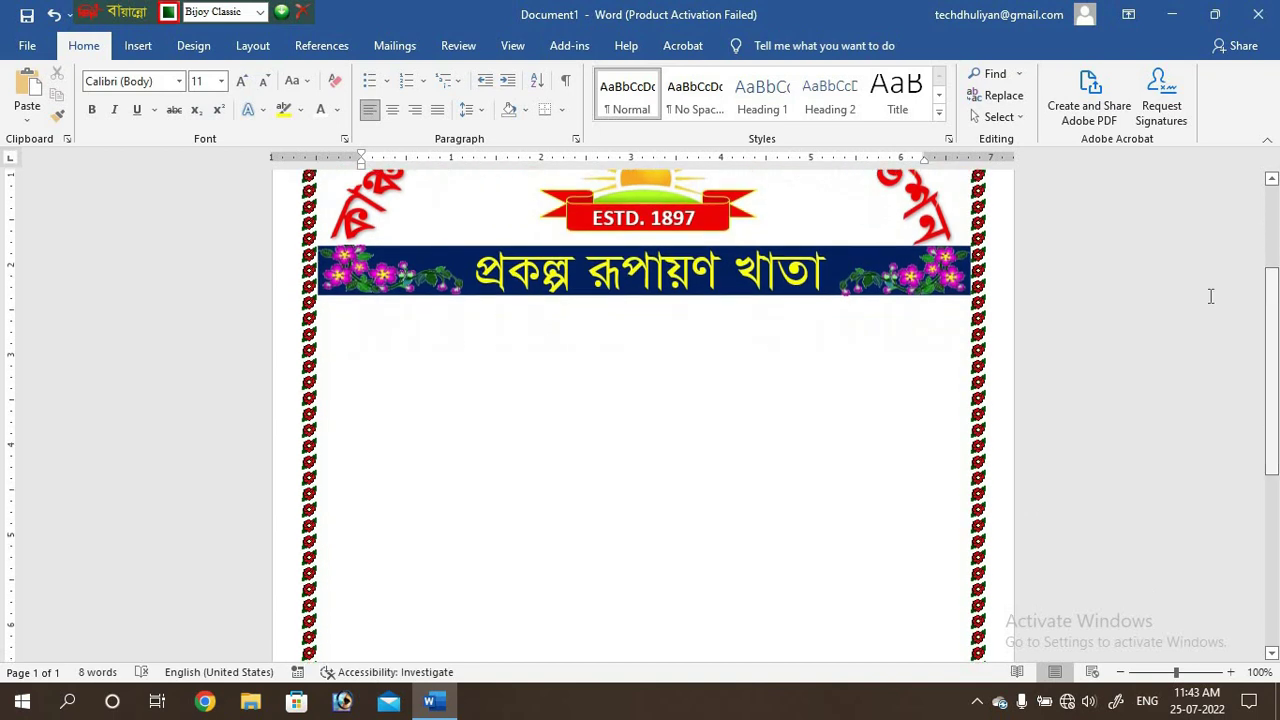
click(137, 50)
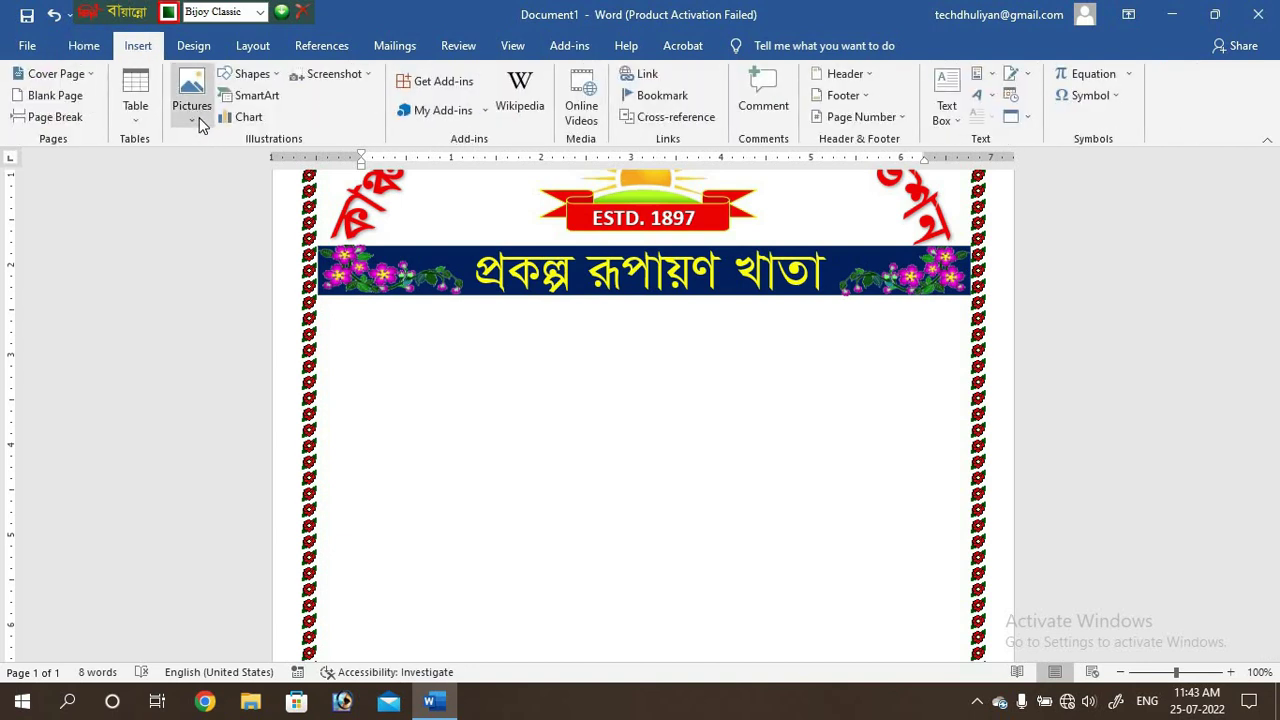
click(198, 118)
click(215, 160)
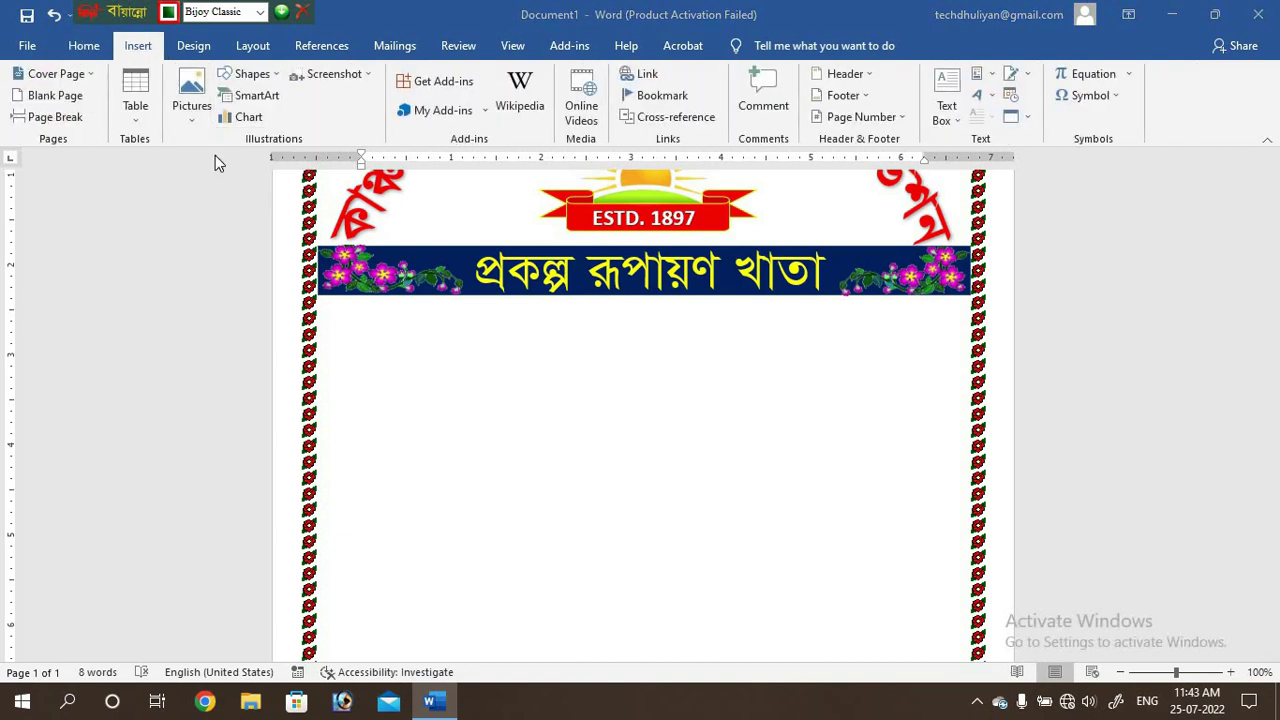
double_click(606, 185)
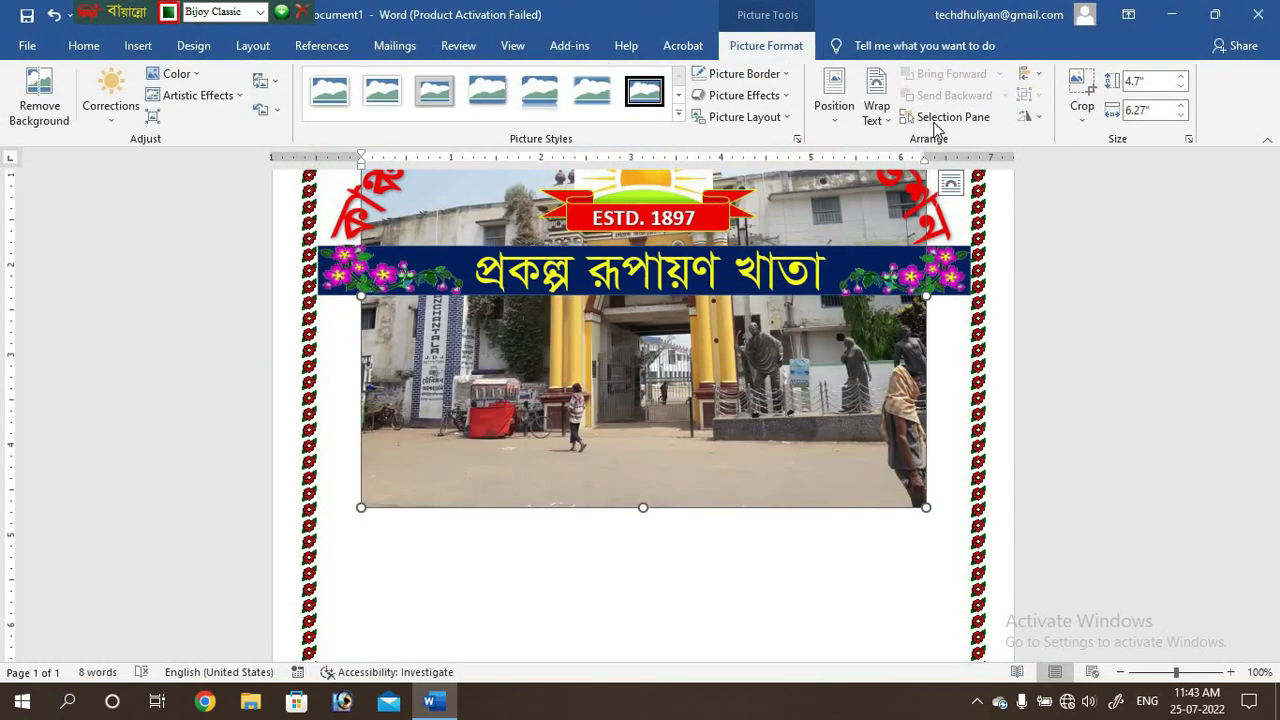
click(884, 124)
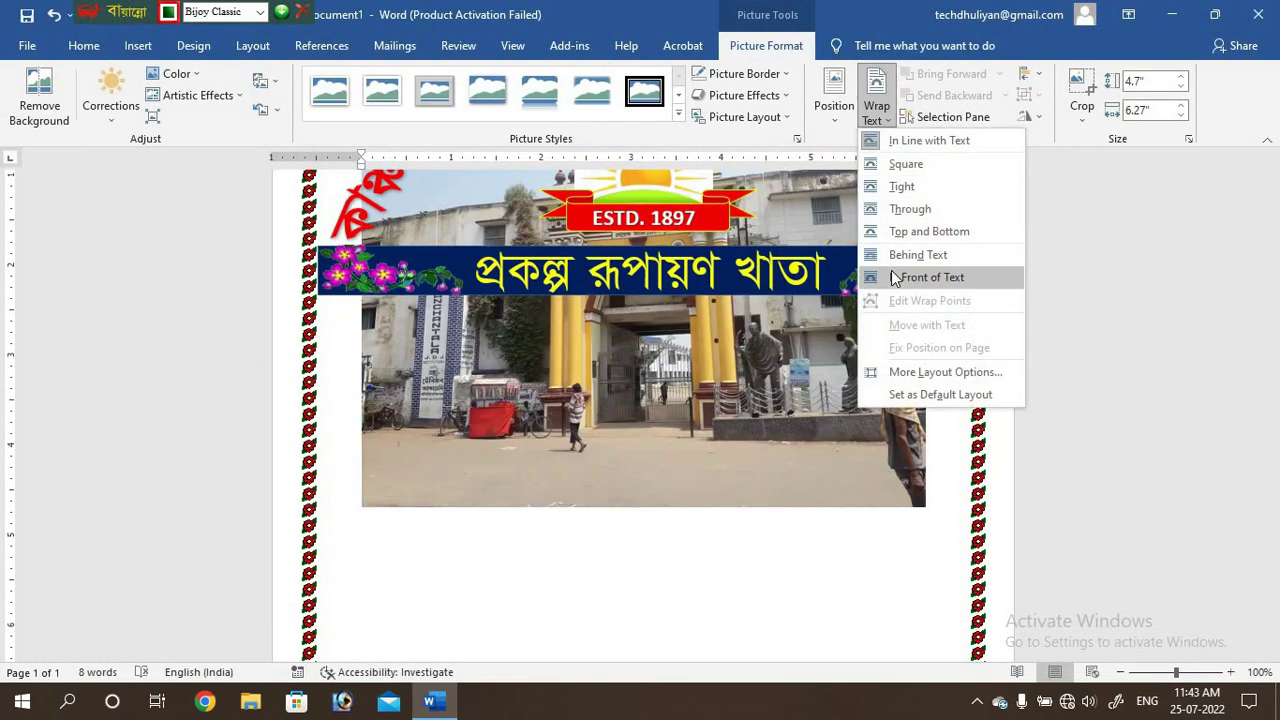
click(892, 277)
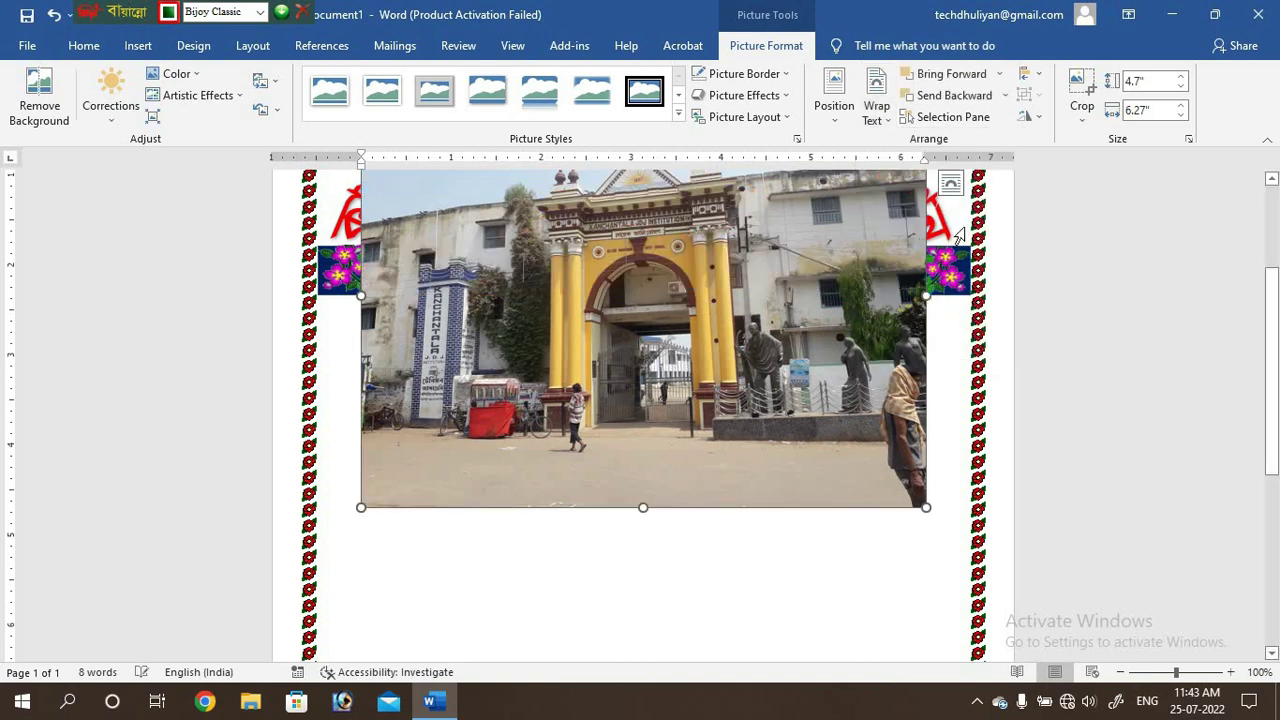
Step: Crop the photo's top and bottom and place it just below the navy band
click(1088, 93)
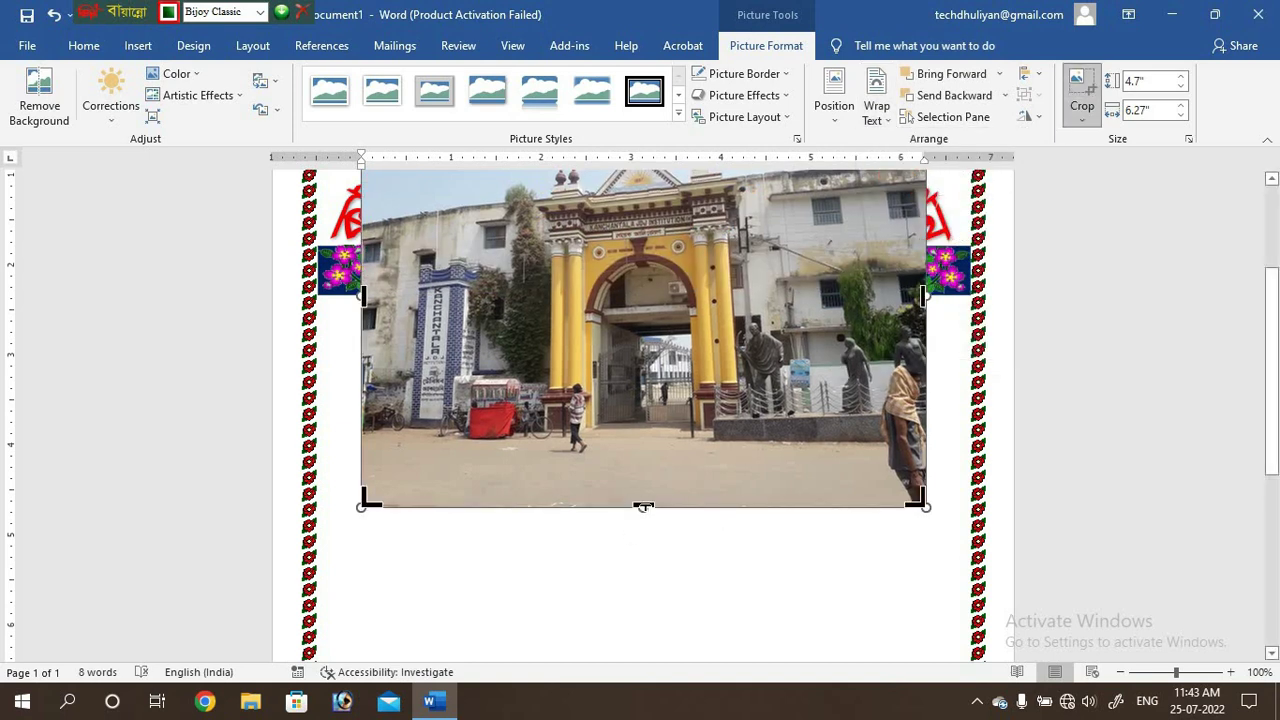
drag(643, 506, 643, 437)
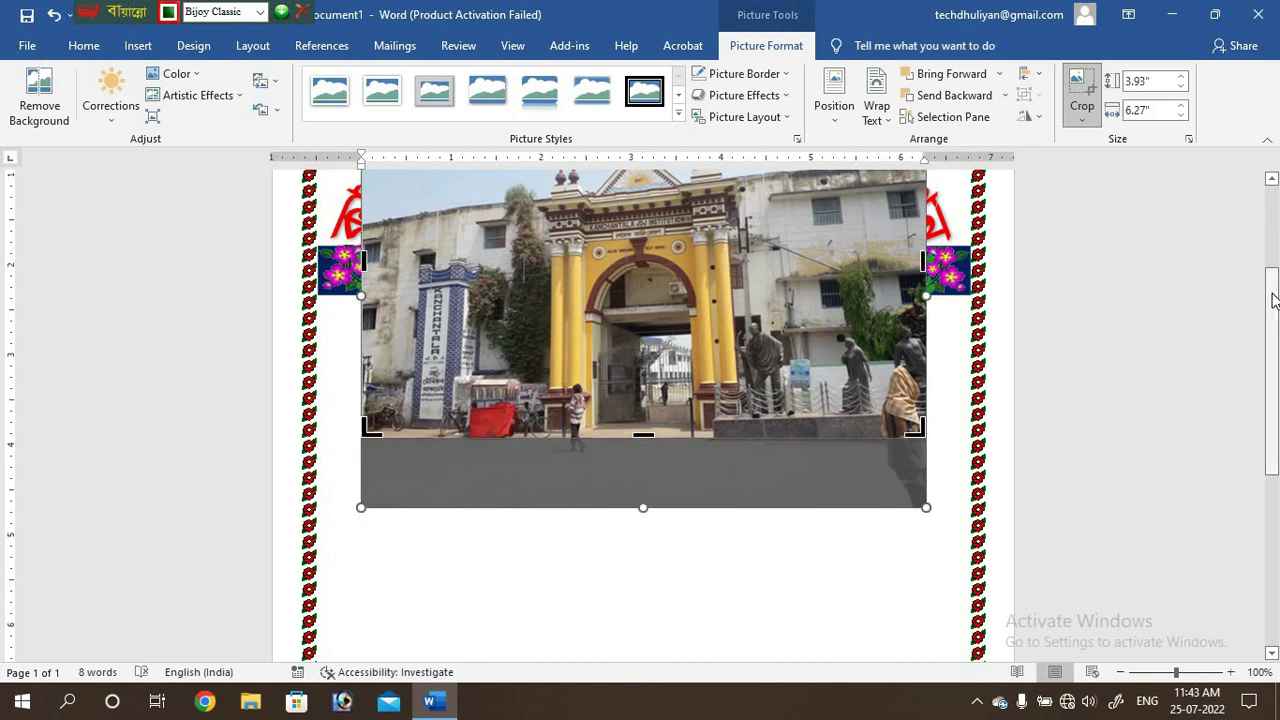
drag(1271, 288, 1271, 233)
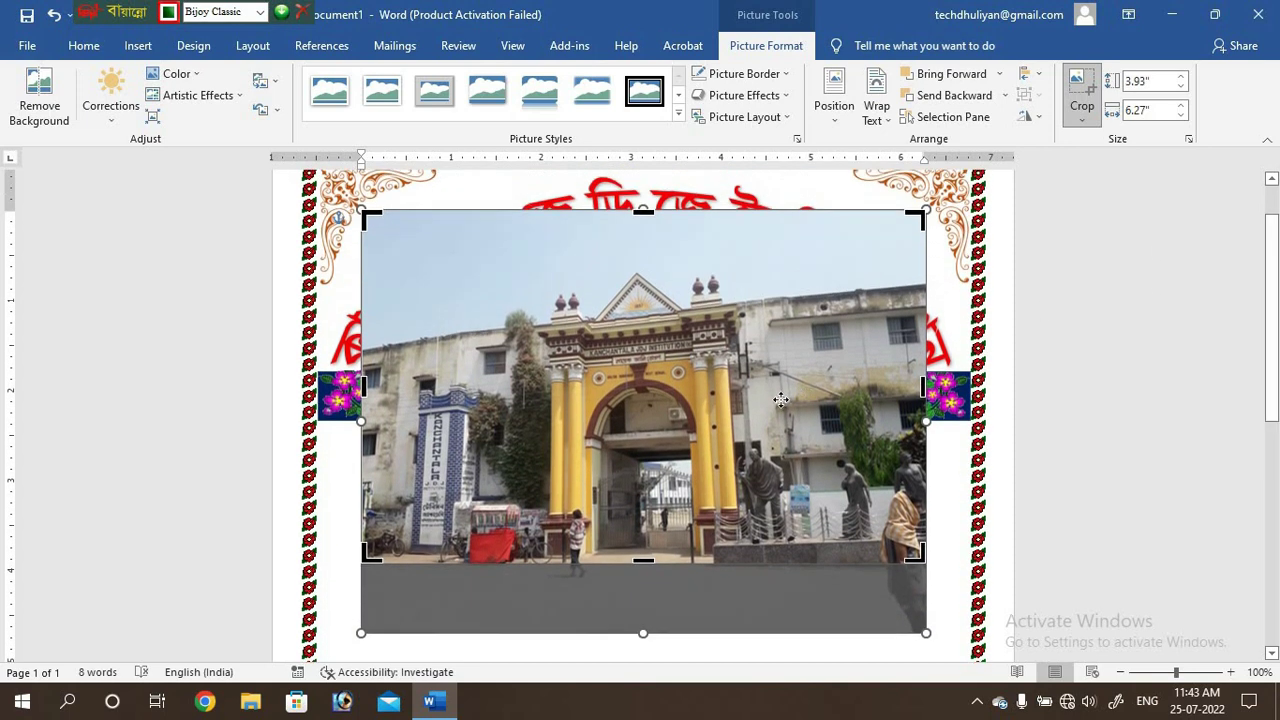
drag(643, 212, 644, 268)
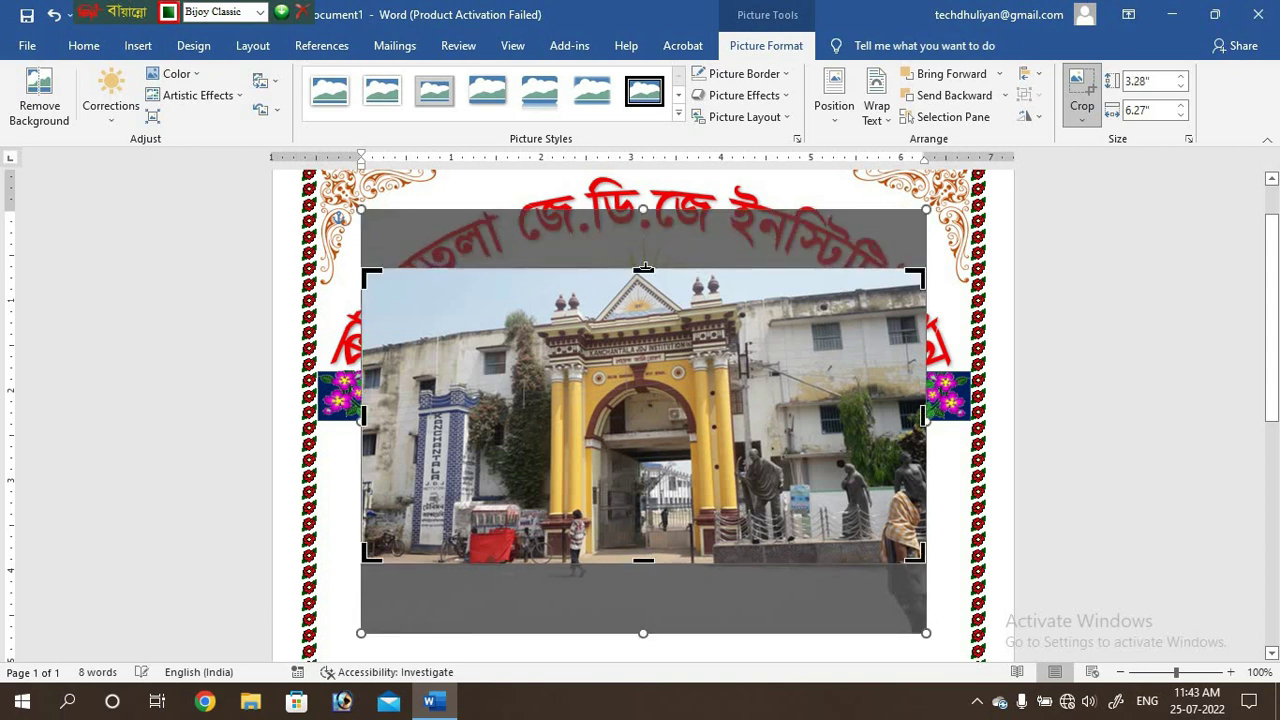
click(1082, 88)
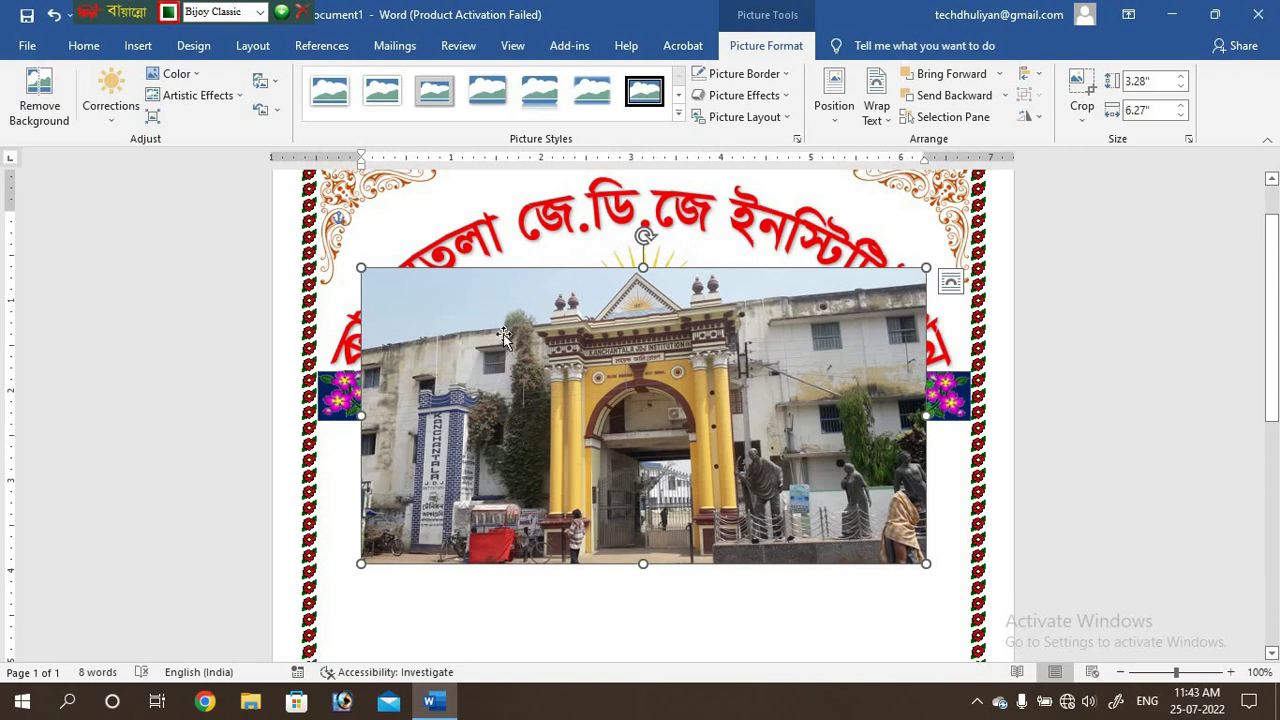
drag(490, 330, 455, 452)
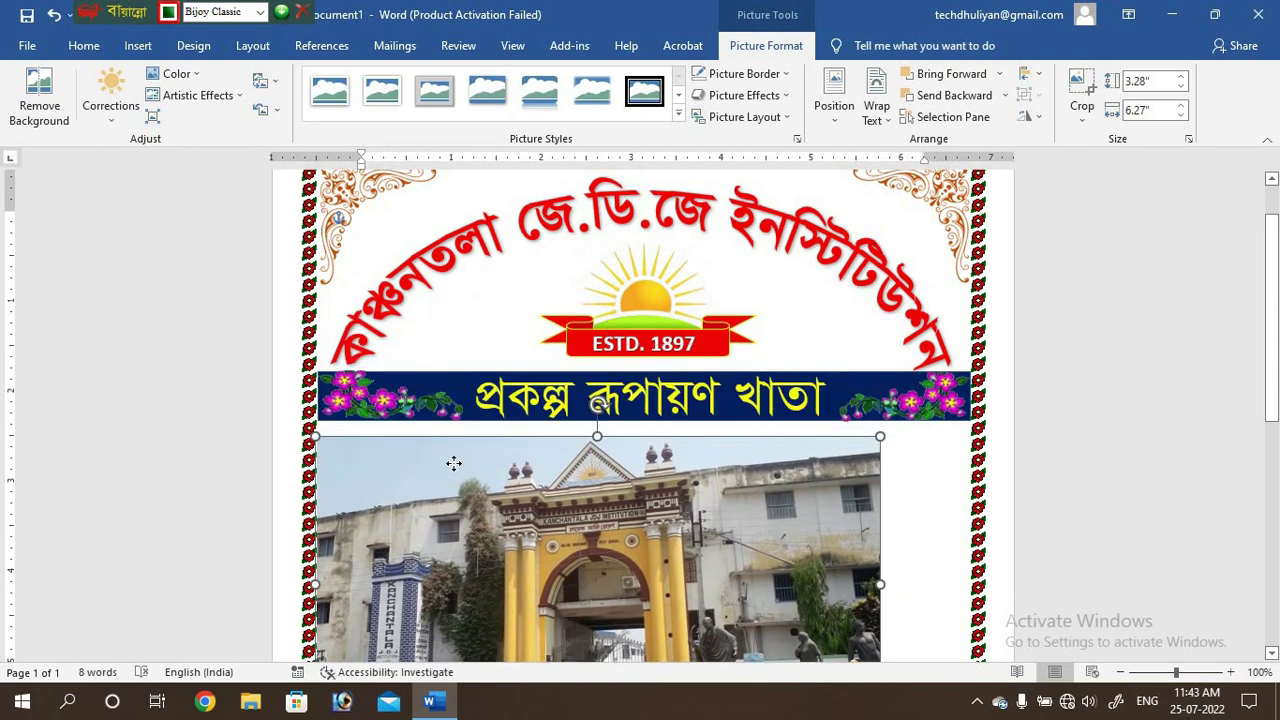
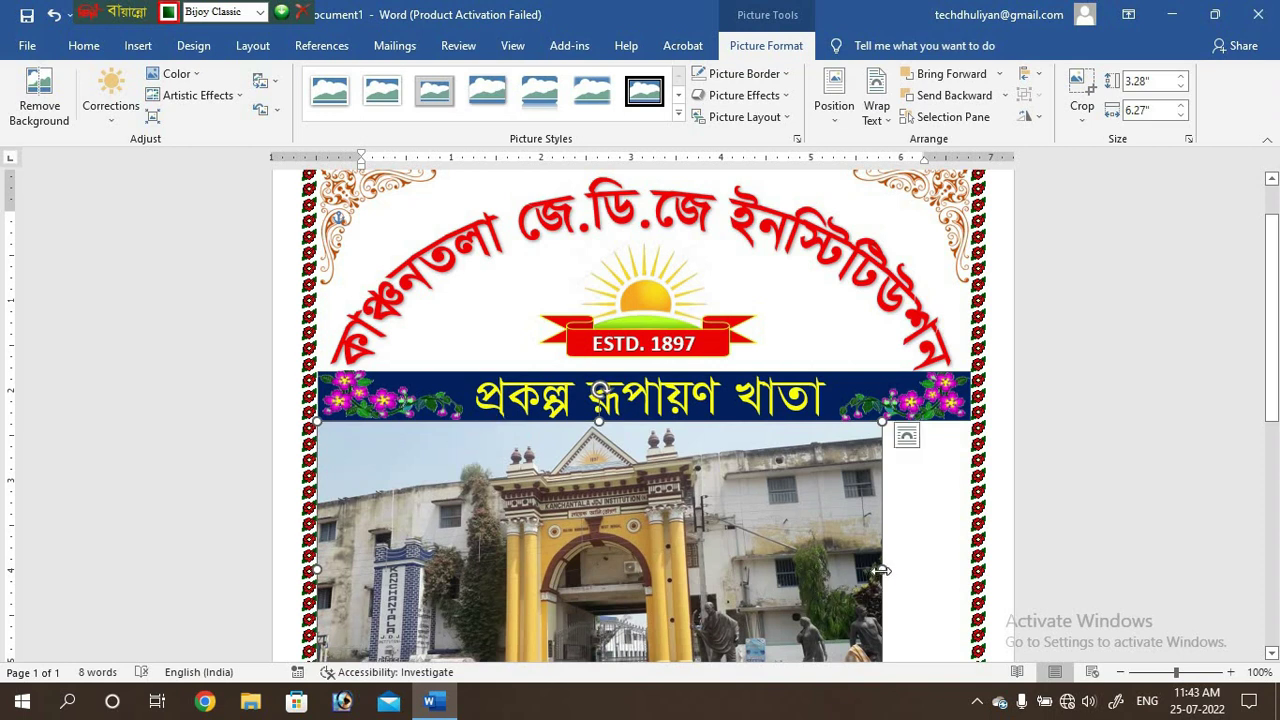
Step: Stretch the building photo to 7.26 inches wide so it spans the bordered page
drag(882, 568, 971, 571)
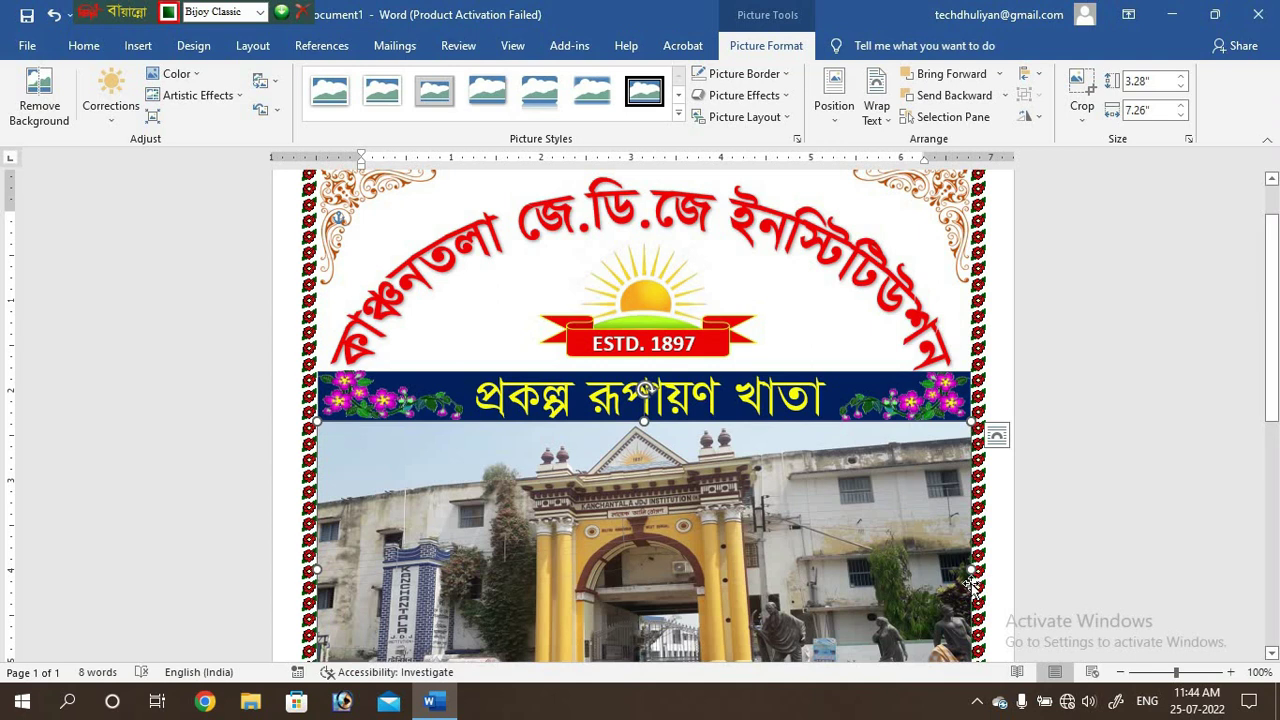
Step: Deselect the photo and pick out the title text box and the left flower picture
click(1183, 450)
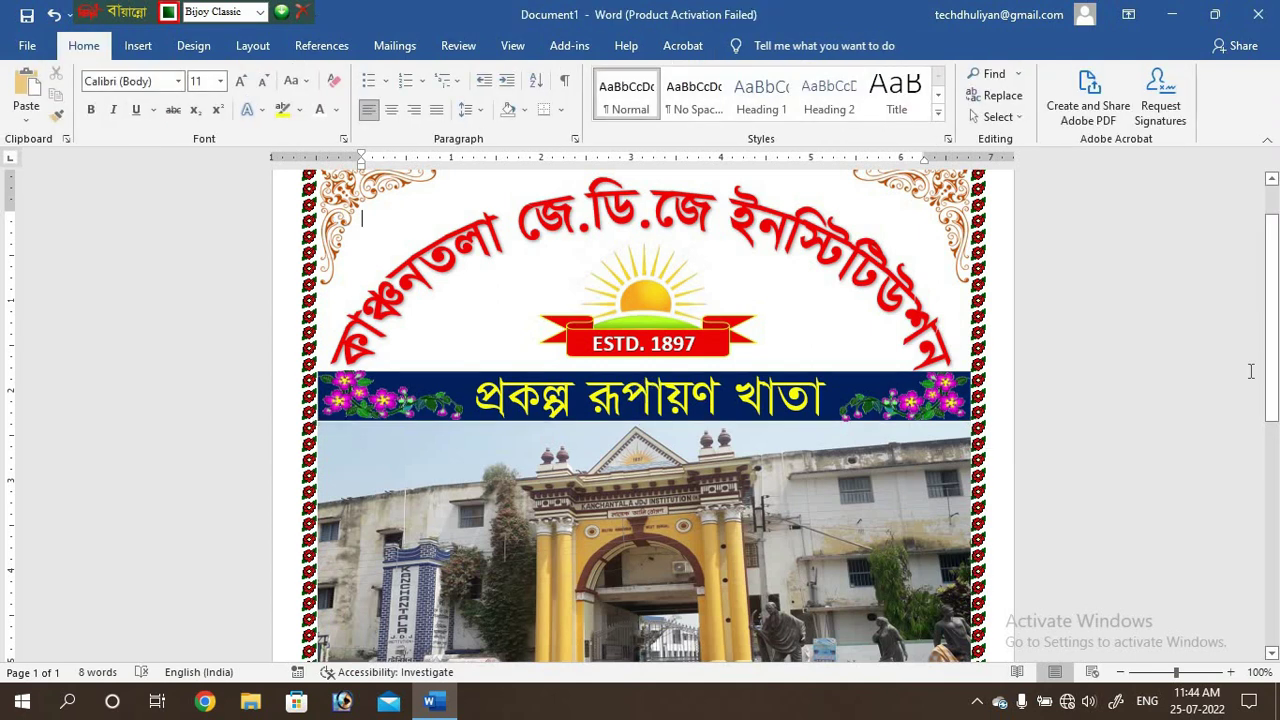
mouse_move(1277, 268)
mouse_down()
mouse_move(1275, 488)
mouse_move(1250, 303)
mouse_up()
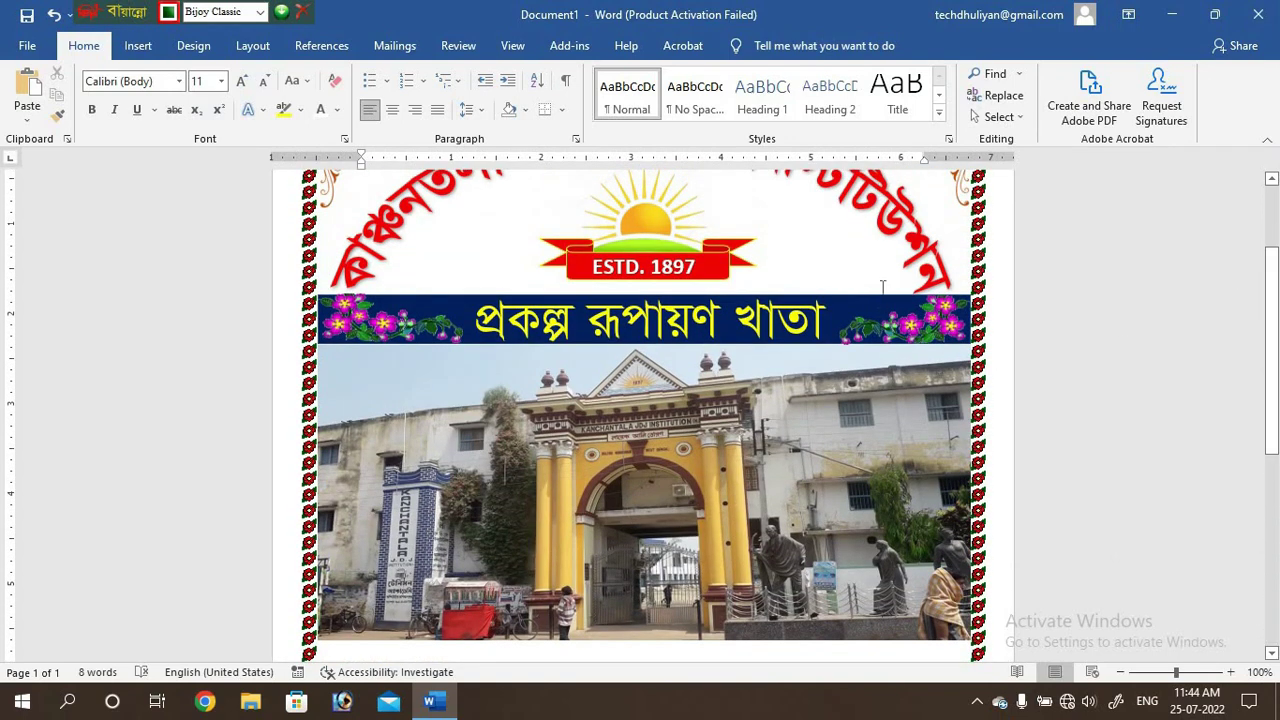
click(873, 289)
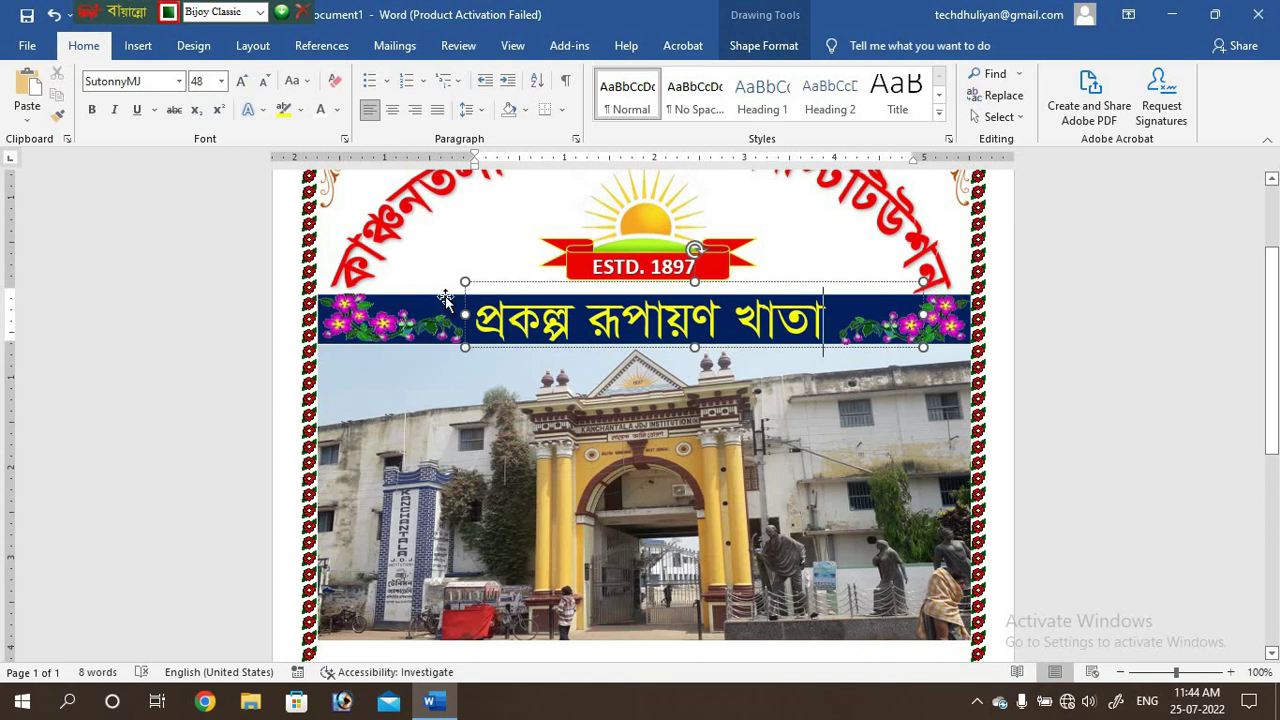
click(445, 298)
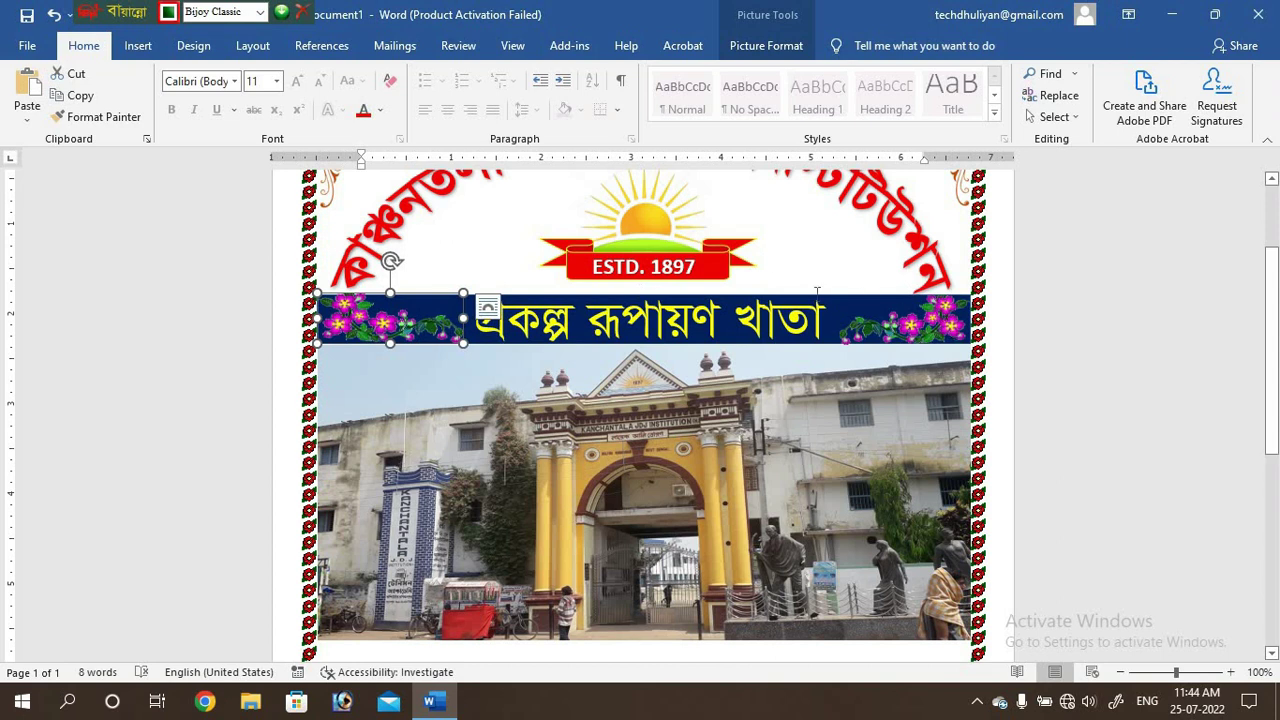
click(687, 345)
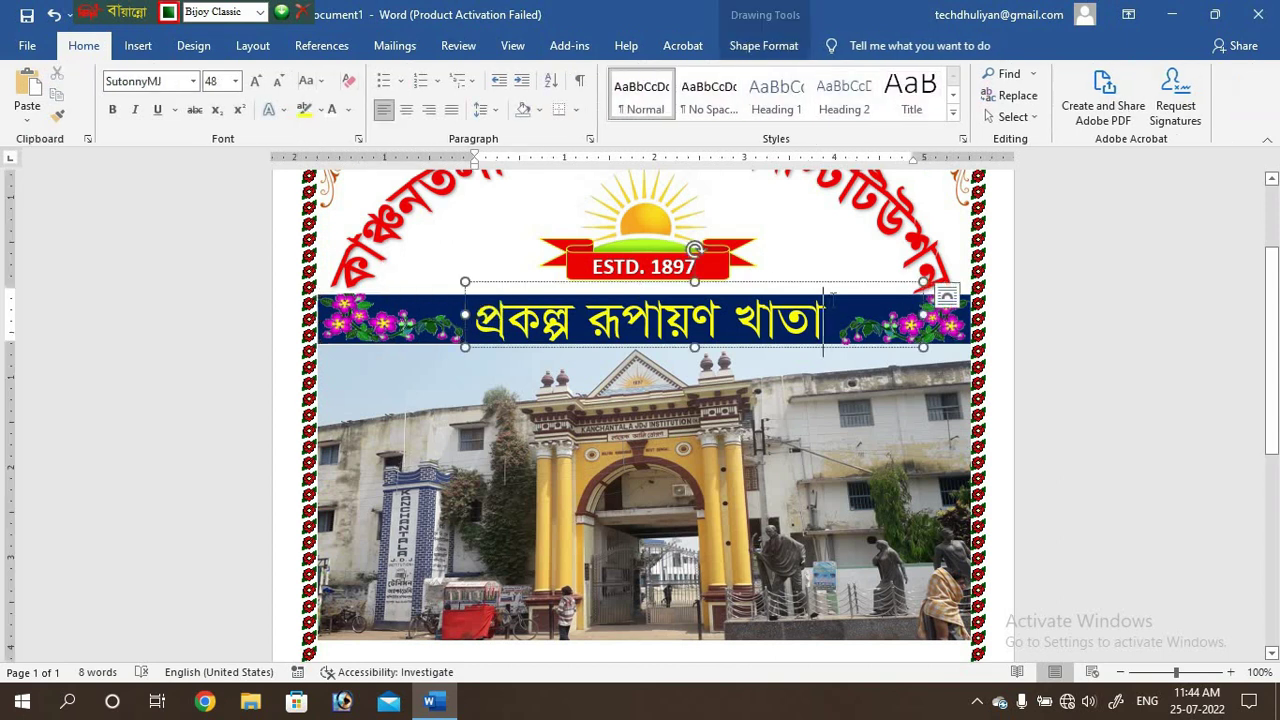
click(460, 300)
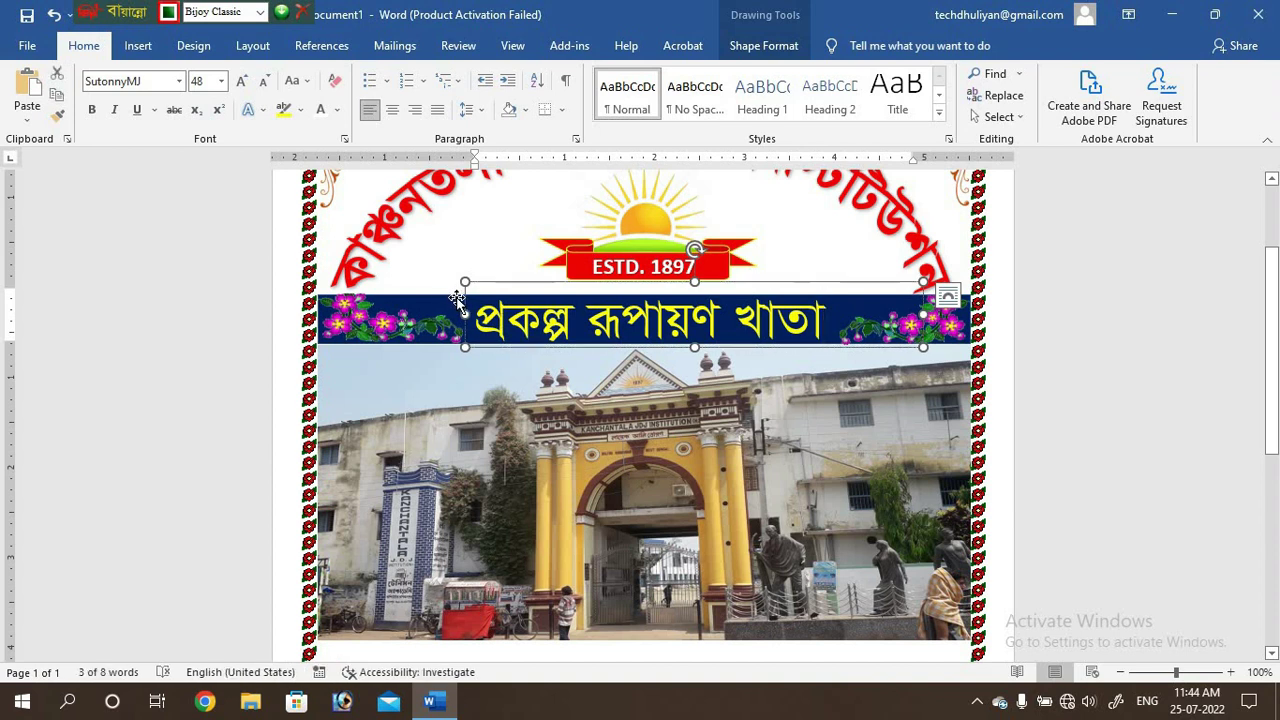
click(457, 298)
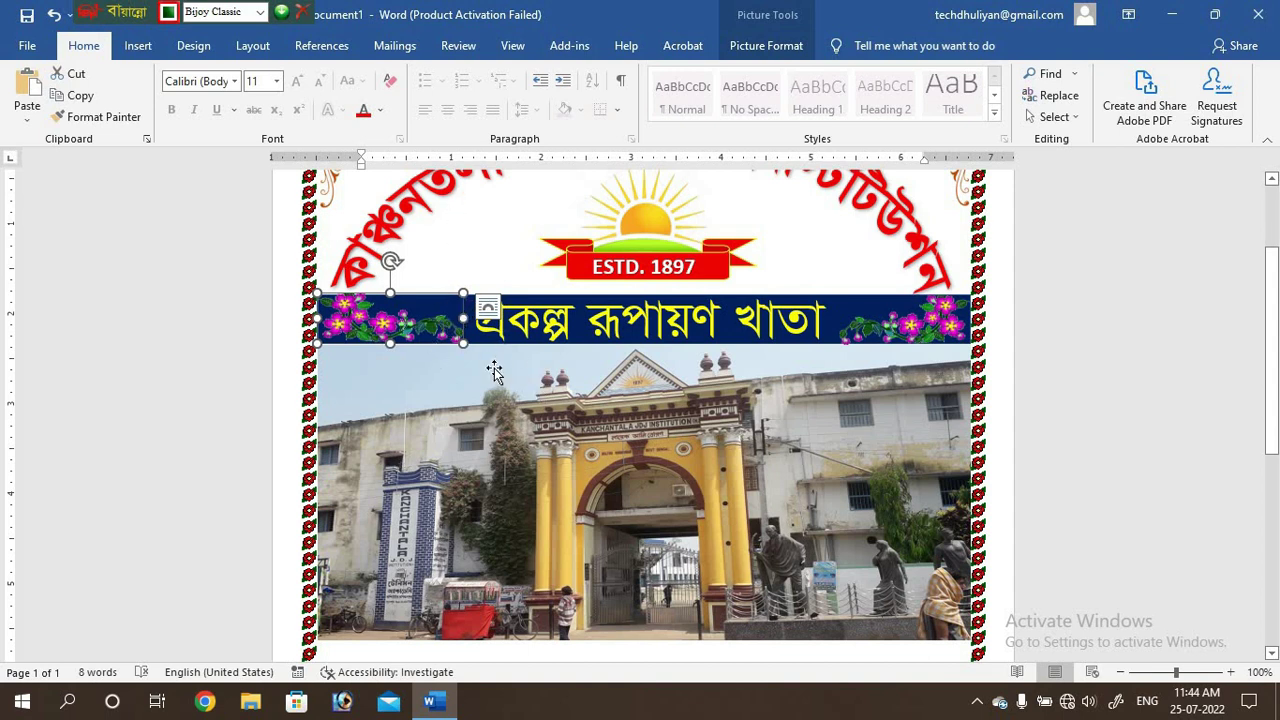
Step: Shift the left flower picture slightly down and grab the dark-blue title banner
click(479, 341)
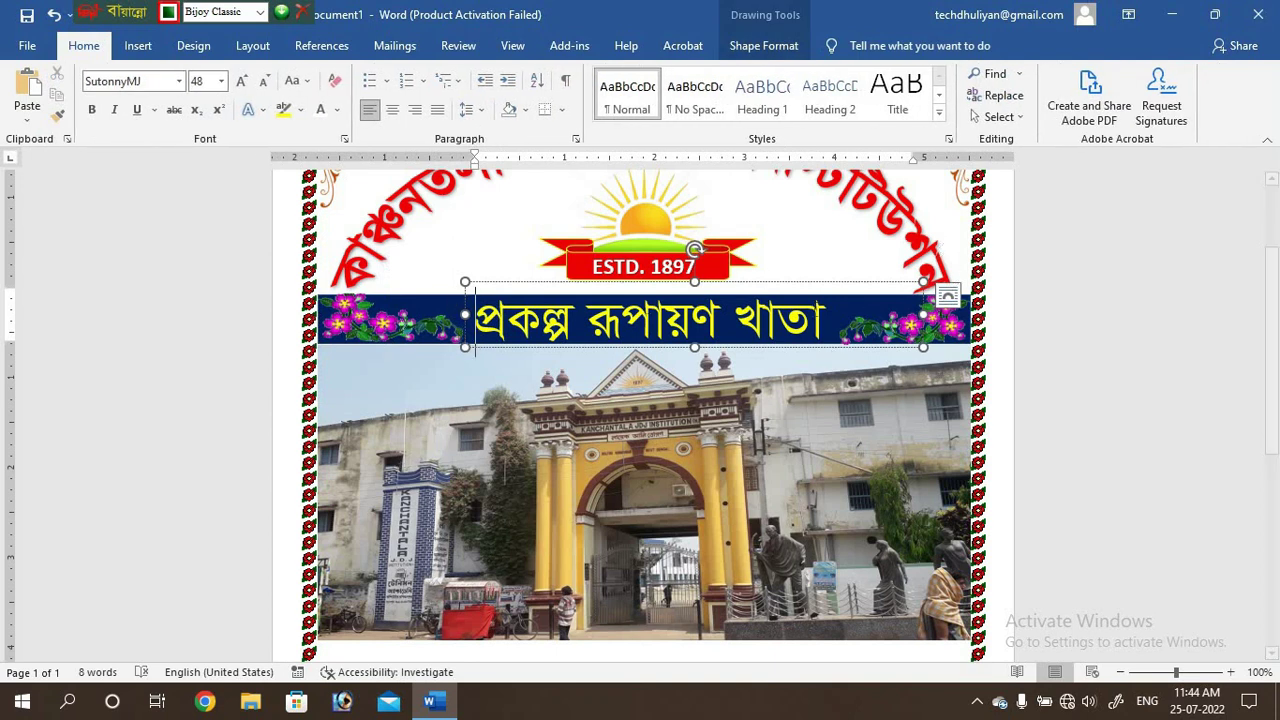
click(398, 325)
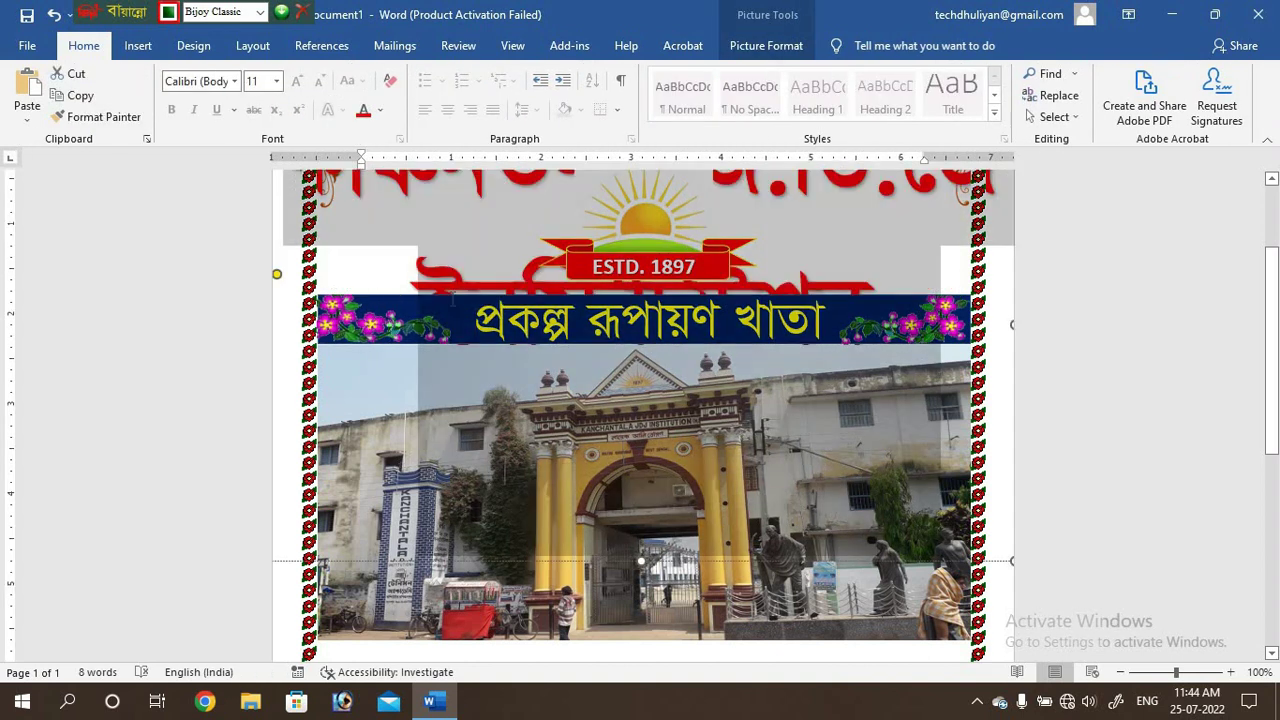
click(414, 341)
click(414, 341)
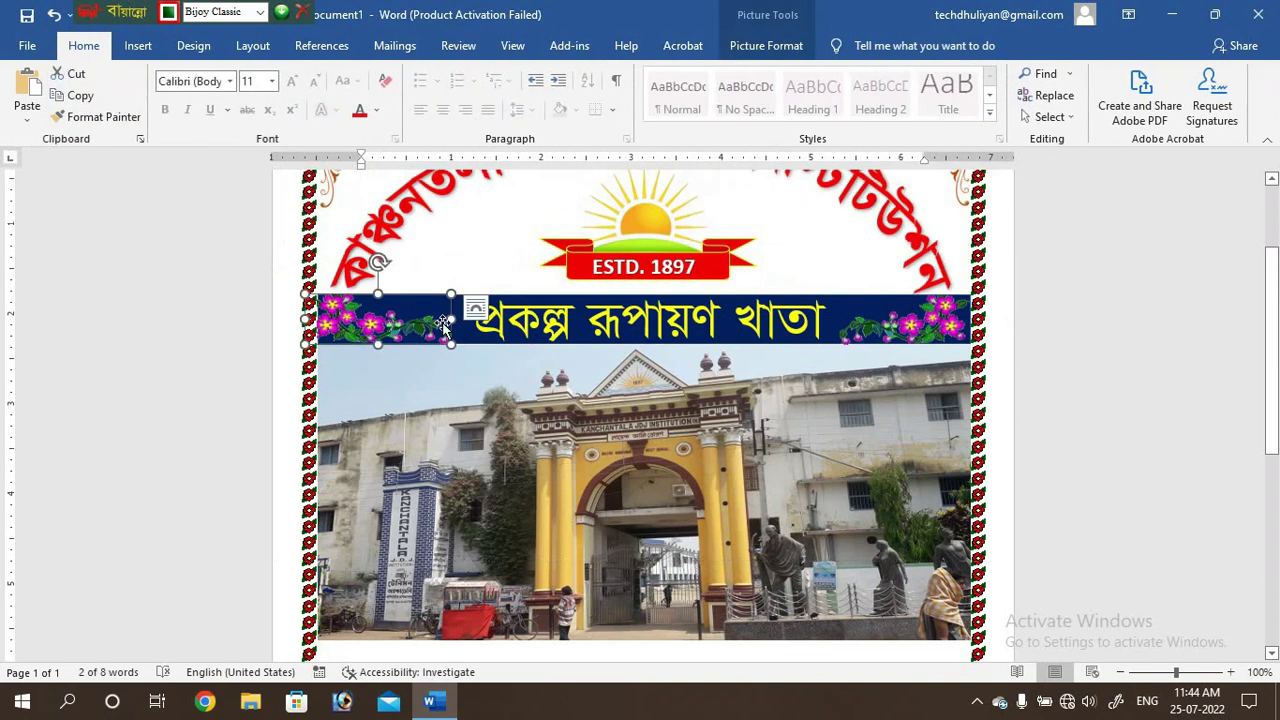
drag(414, 341, 411, 362)
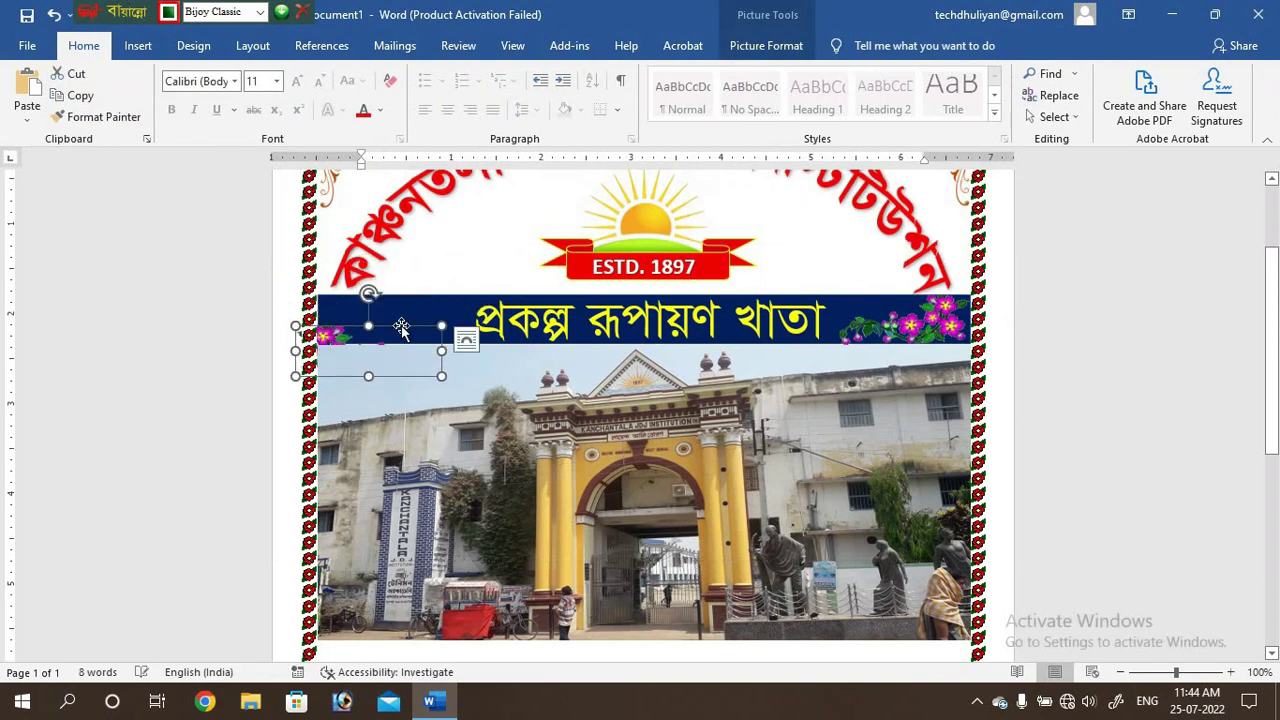
click(425, 301)
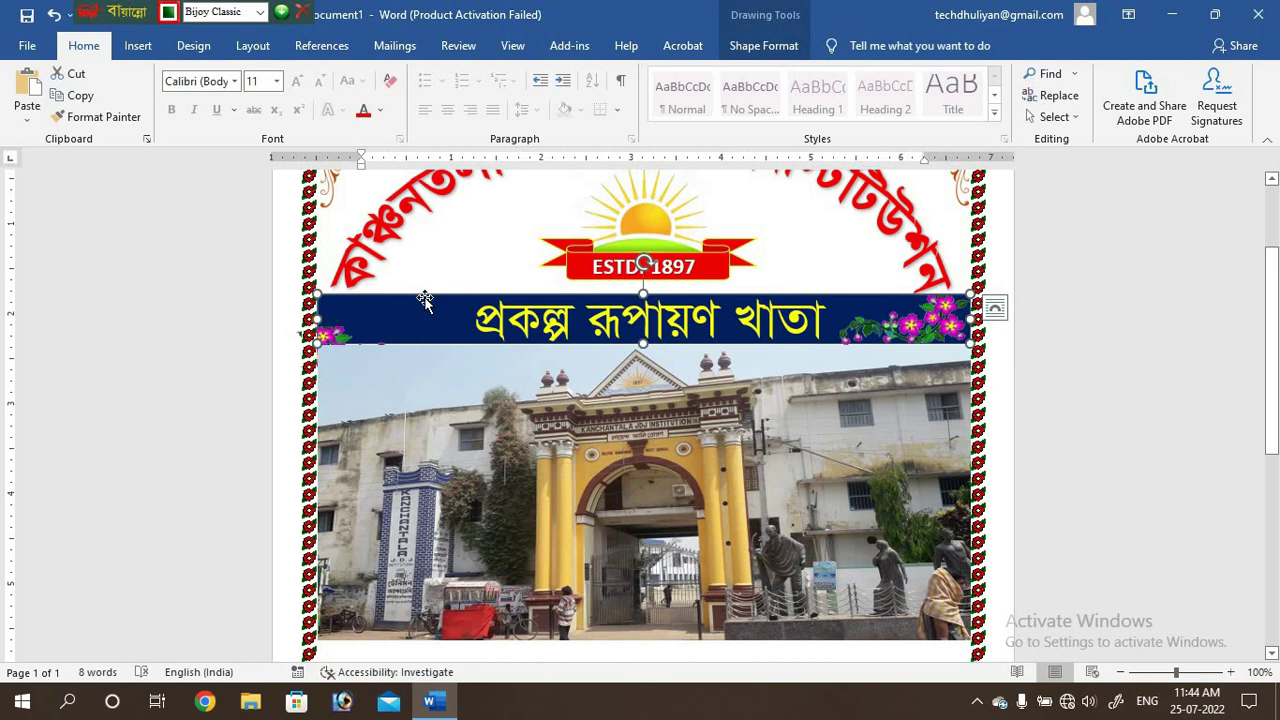
drag(425, 301, 430, 307)
Step: Duplicate the dark-blue banner and centre the copy along the bottom of the building photo
key(ctrl+c)
key(ctrl+v)
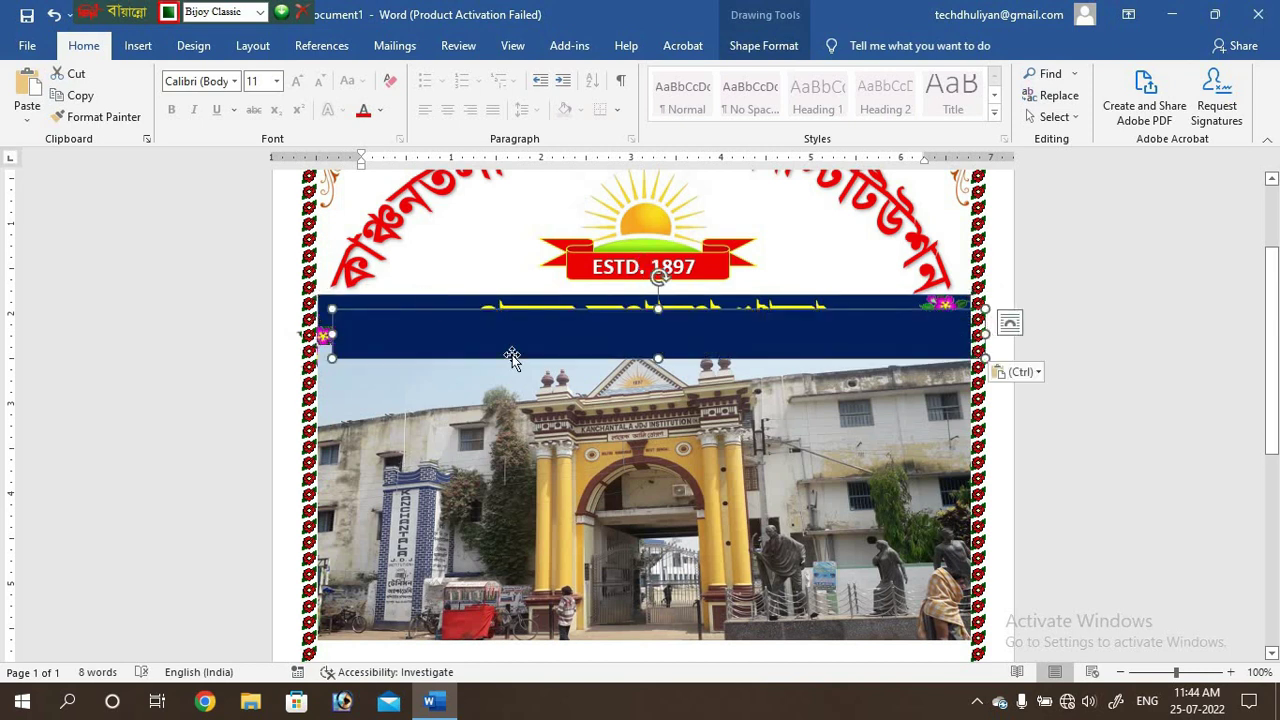
drag(512, 358, 484, 626)
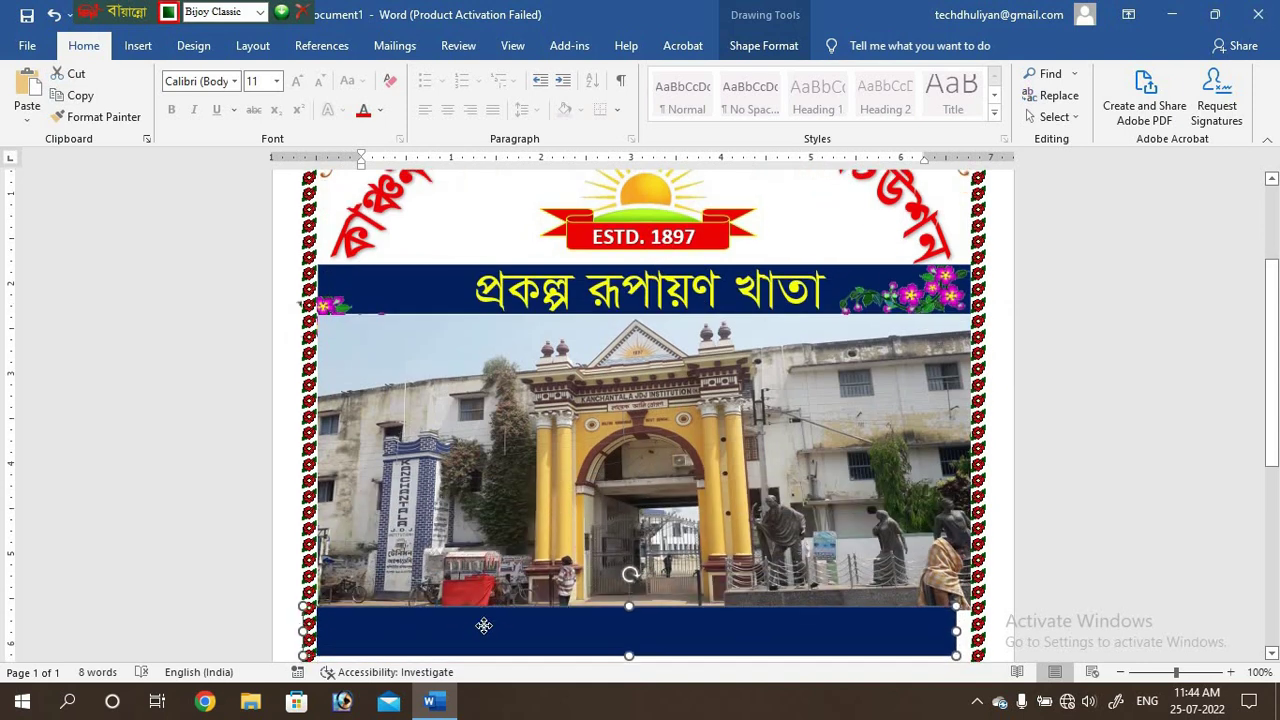
drag(484, 626, 499, 633)
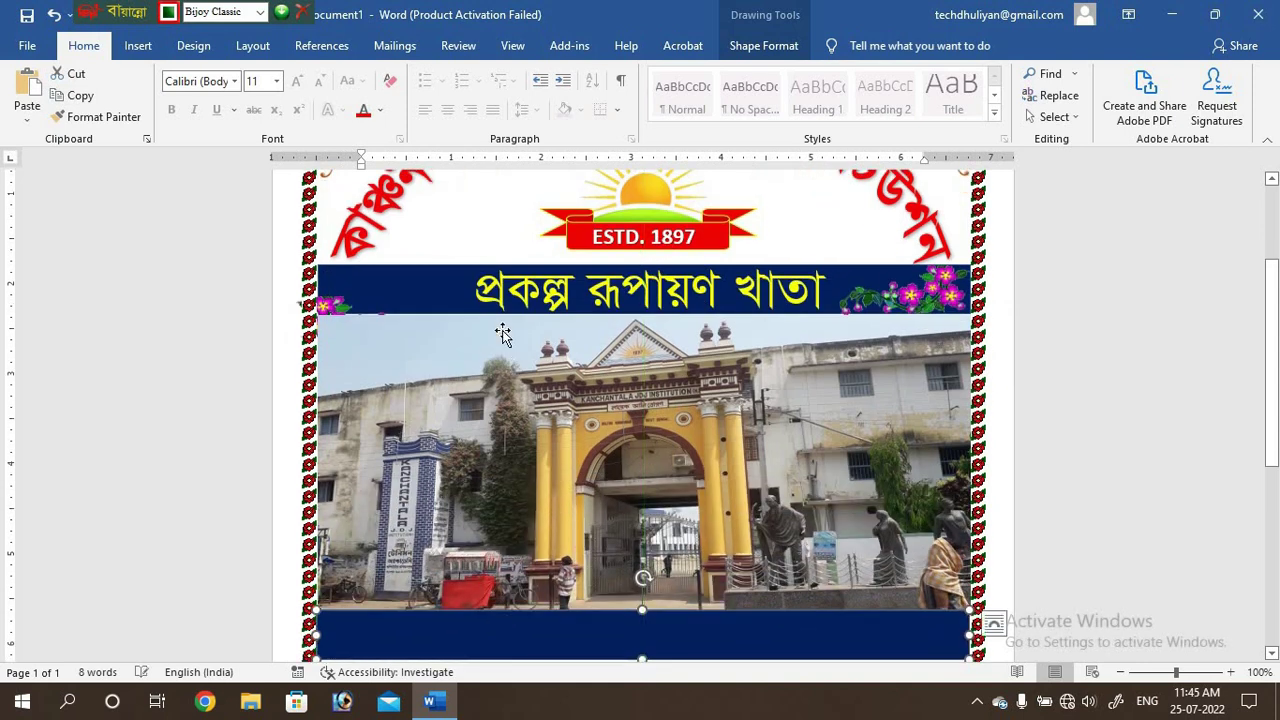
click(340, 305)
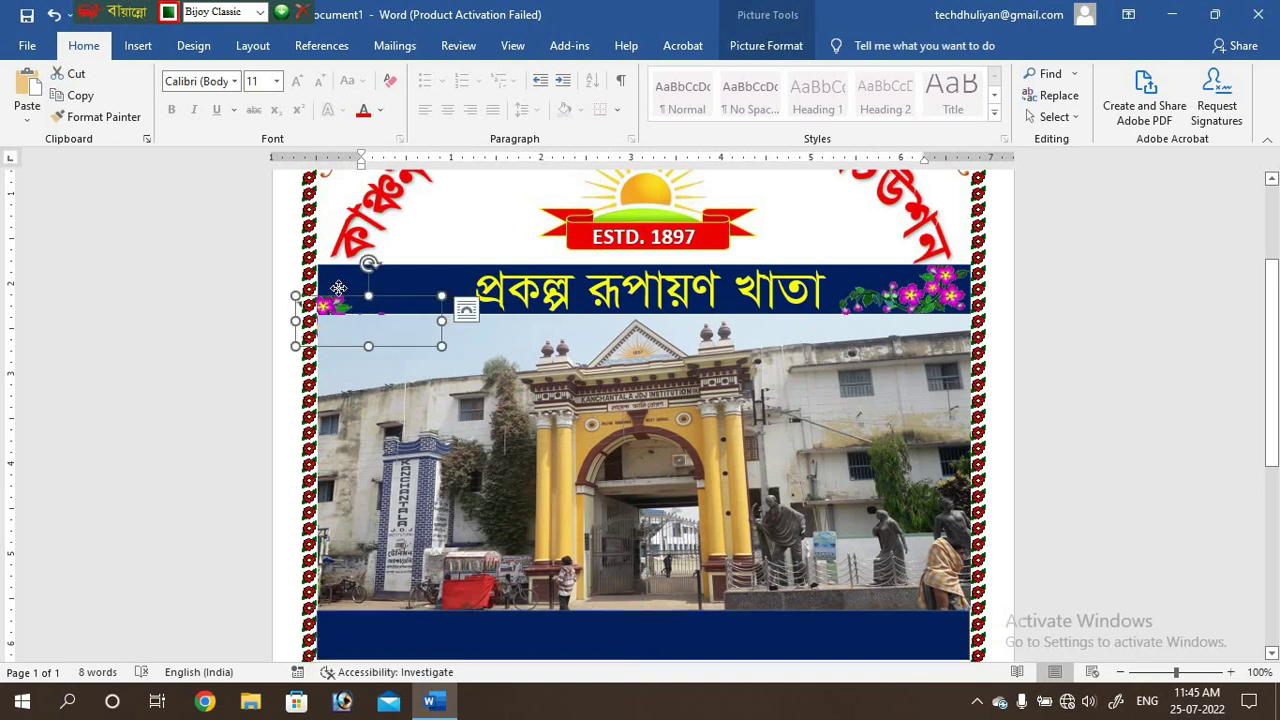
Step: Put the left flower back in place and copy both flower pictures
drag(339, 290, 356, 270)
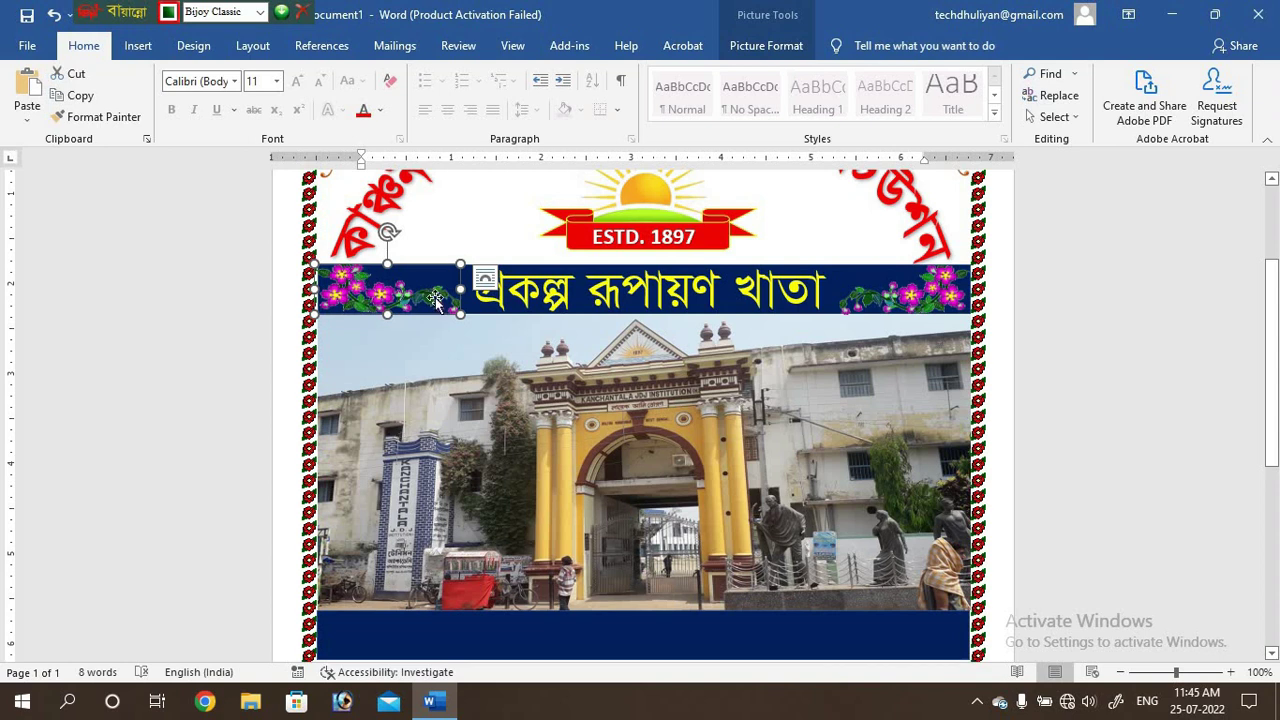
shift+click(937, 309)
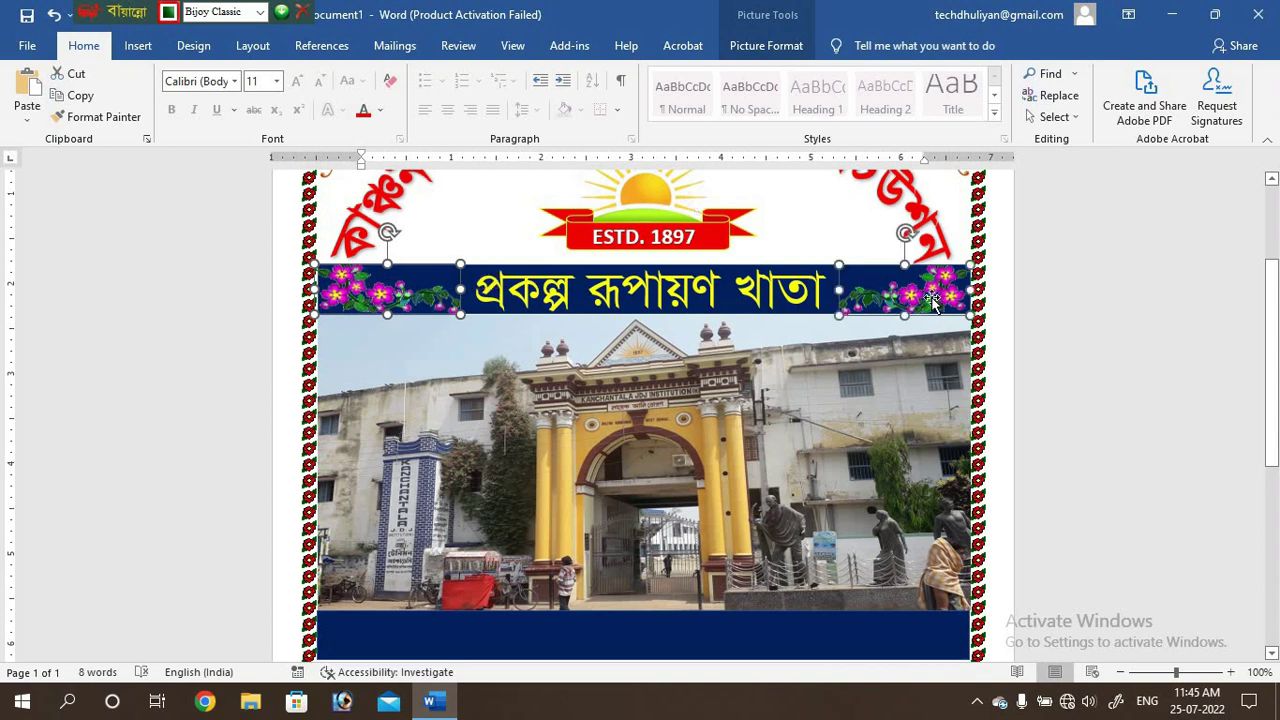
key(ctrl+c)
key(ctrl+v)
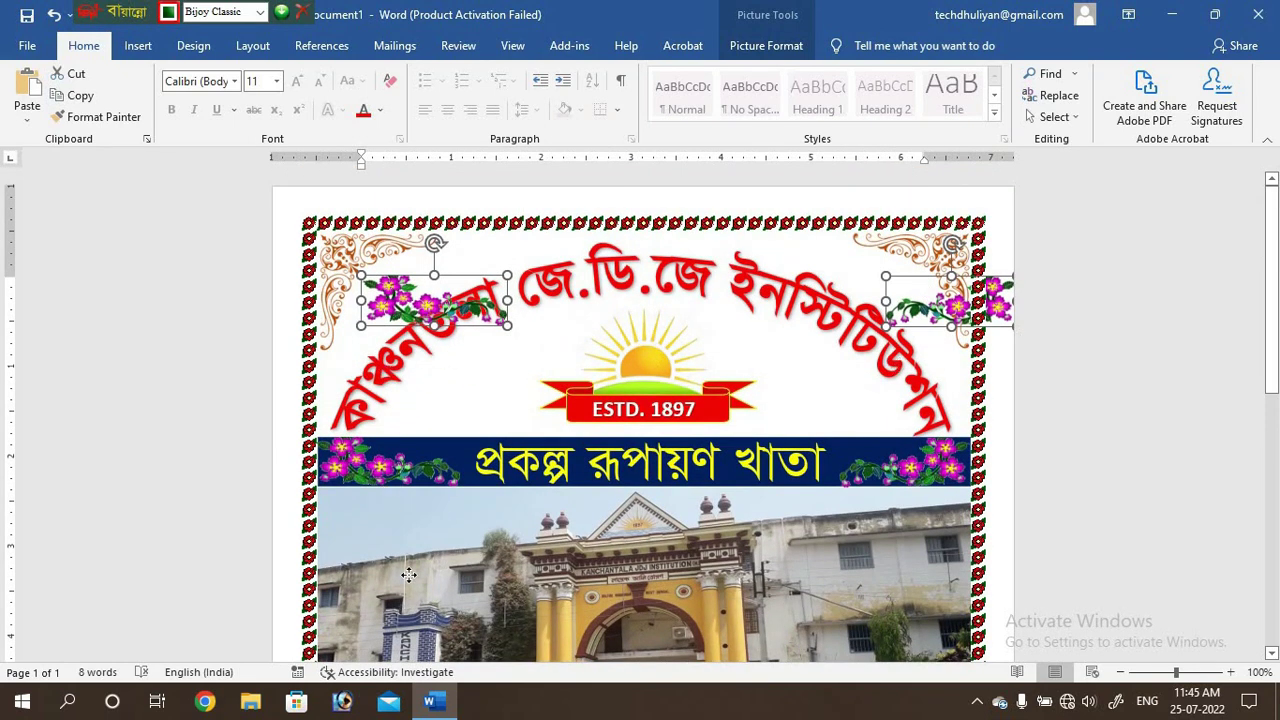
Step: Move the pasted flower copies onto the ends of the lower blue bar
drag(404, 292, 404, 619)
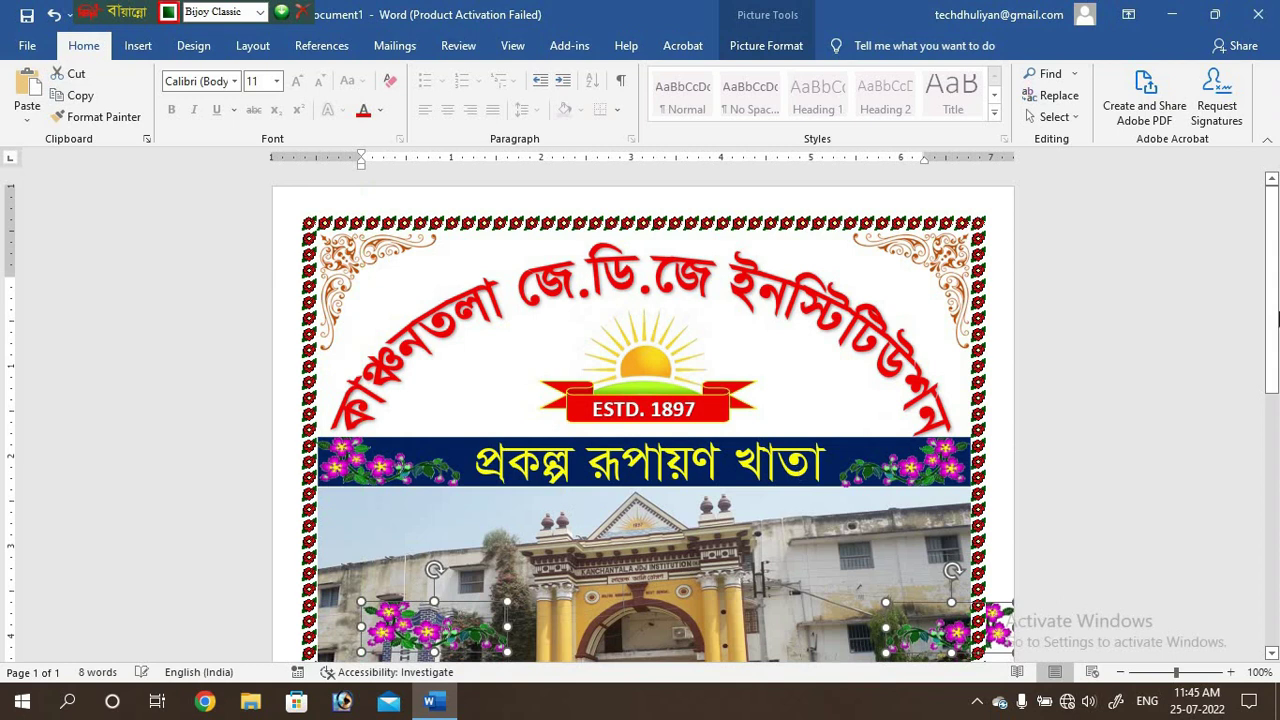
drag(1278, 318, 1278, 476)
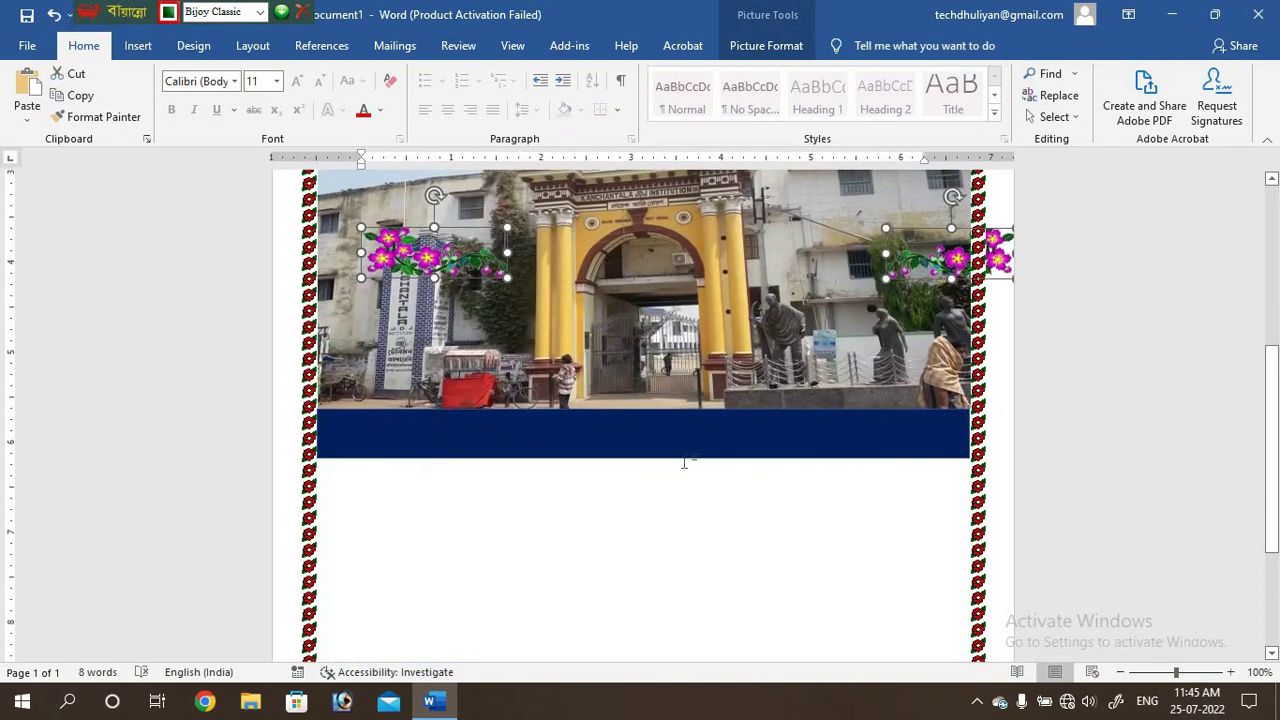
mouse_move(402, 262)
mouse_down()
mouse_move(381, 400)
mouse_move(360, 437)
mouse_up()
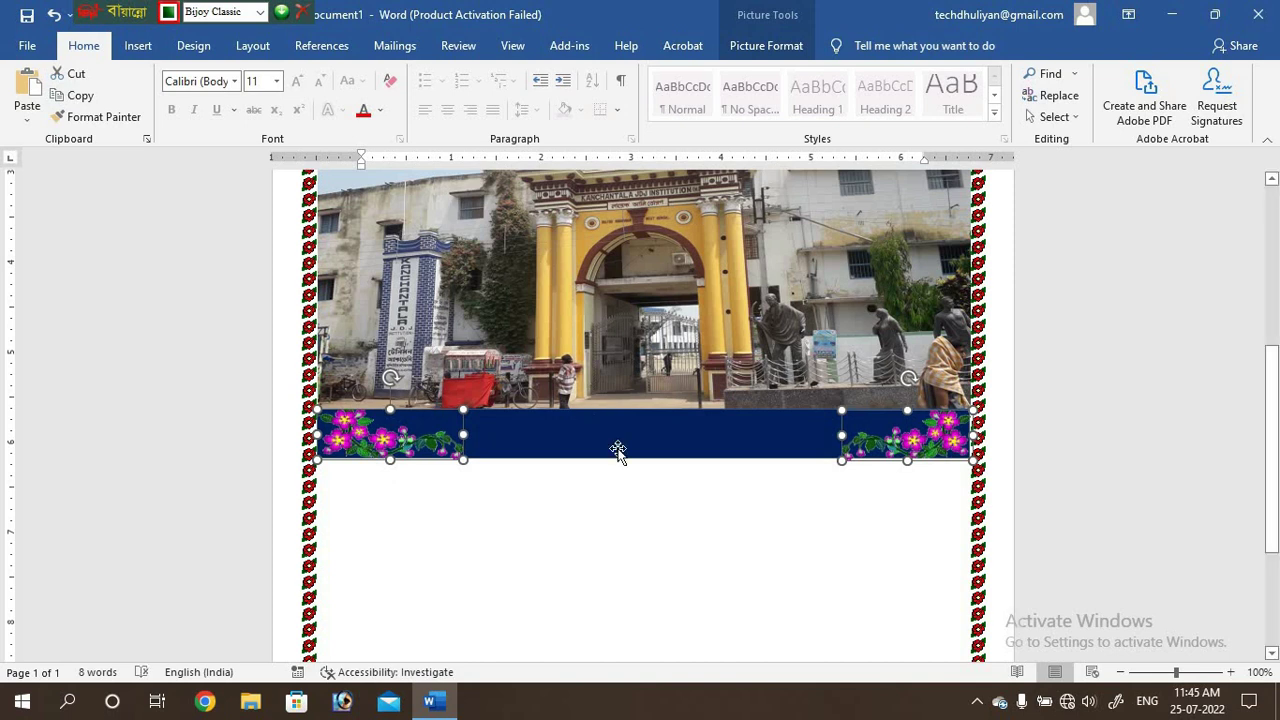
key(ctrl+Up)
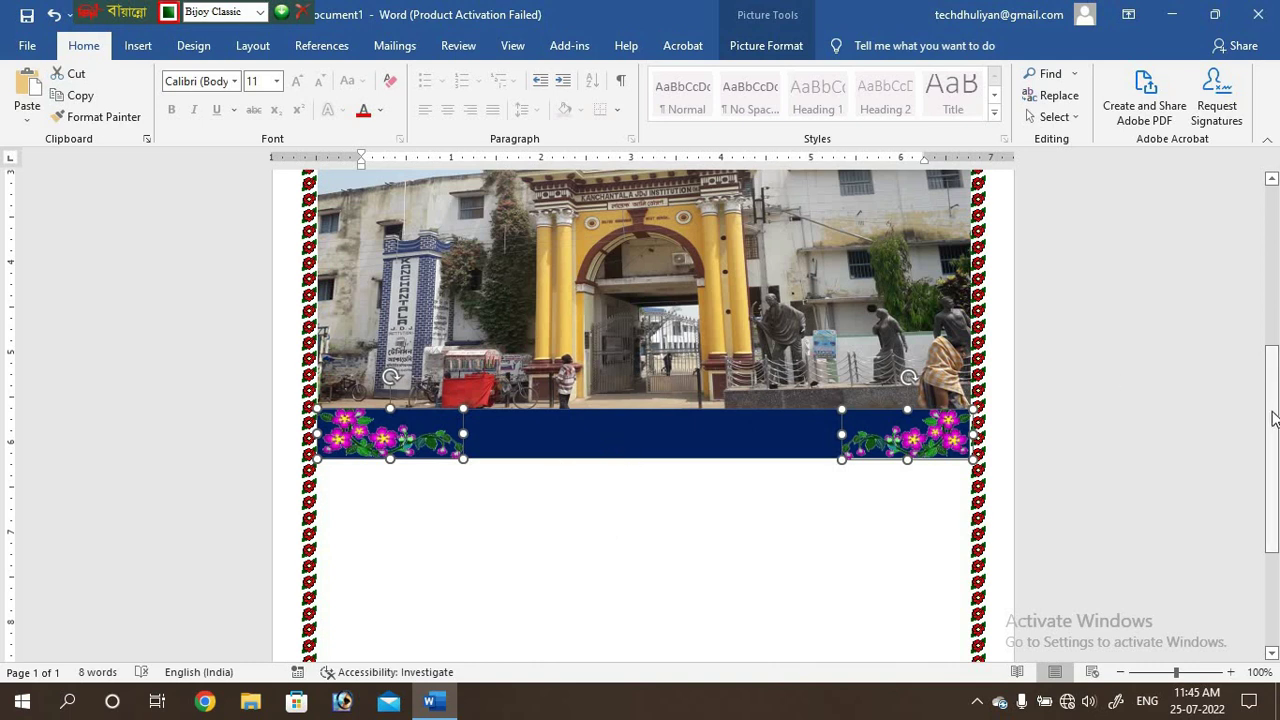
drag(1274, 418, 1274, 410)
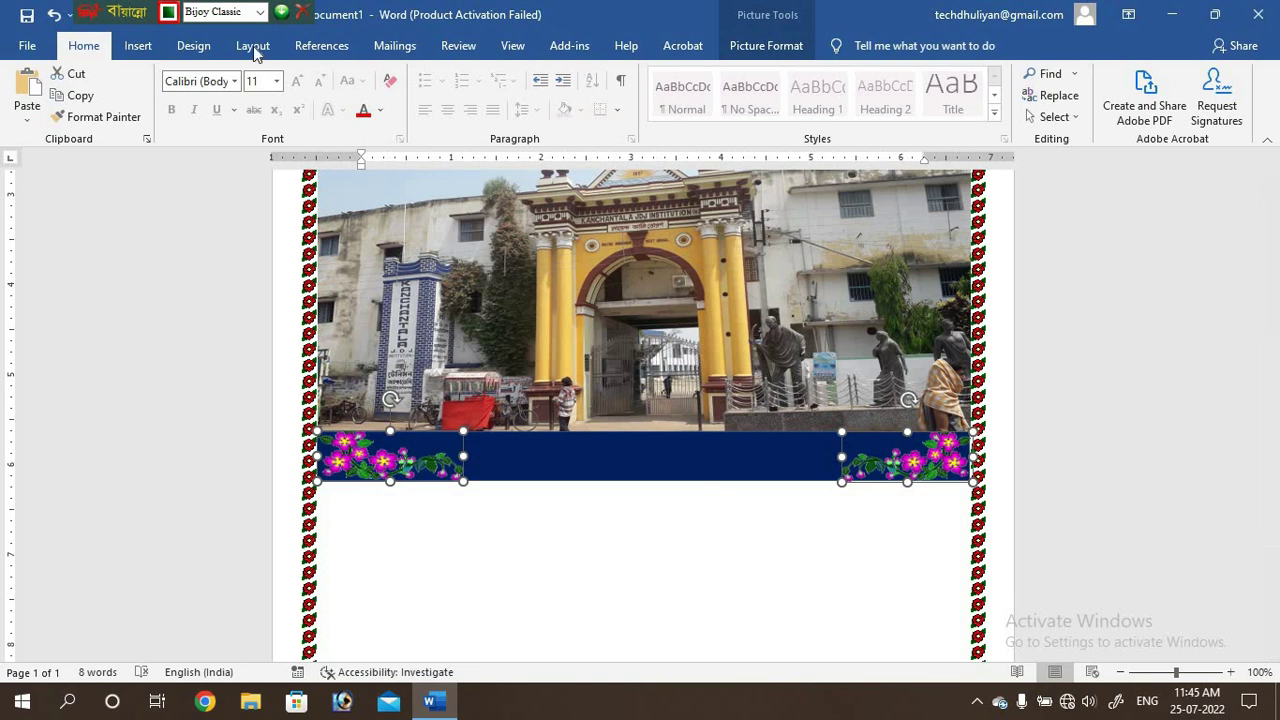
Step: Insert a plain black 'Your text here' WordArt and centre it below the lower banner
click(136, 50)
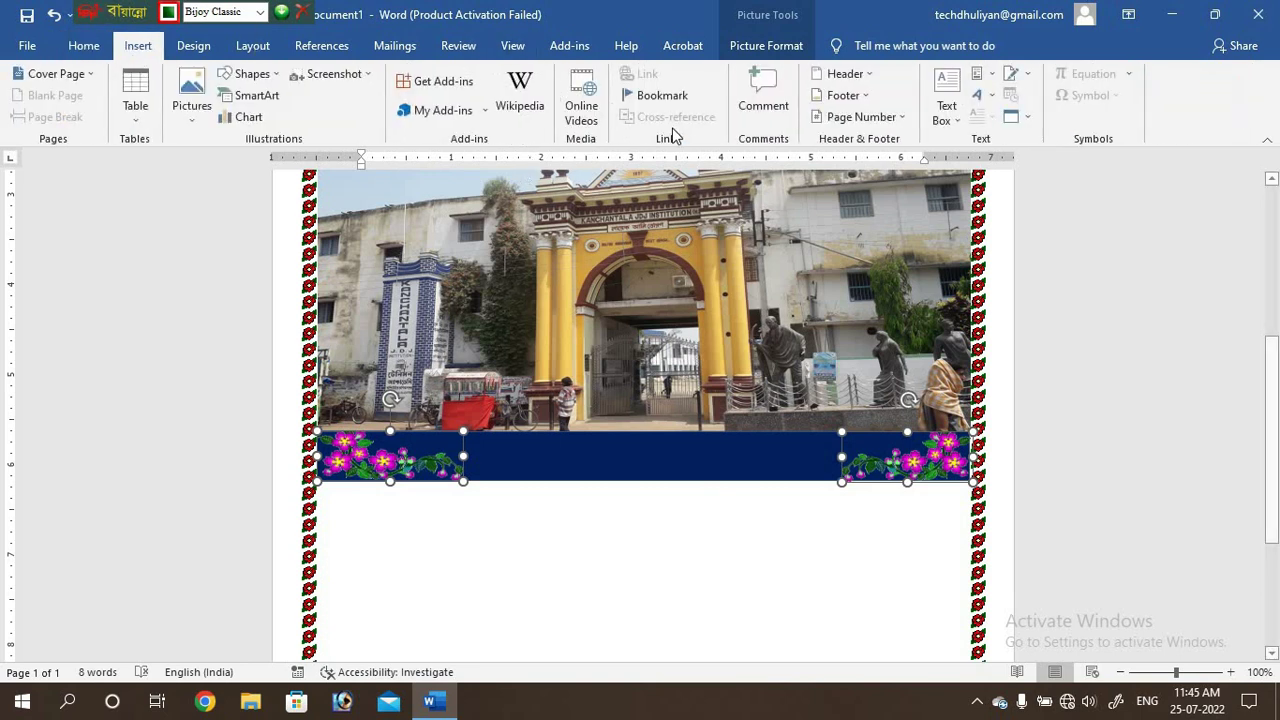
click(980, 97)
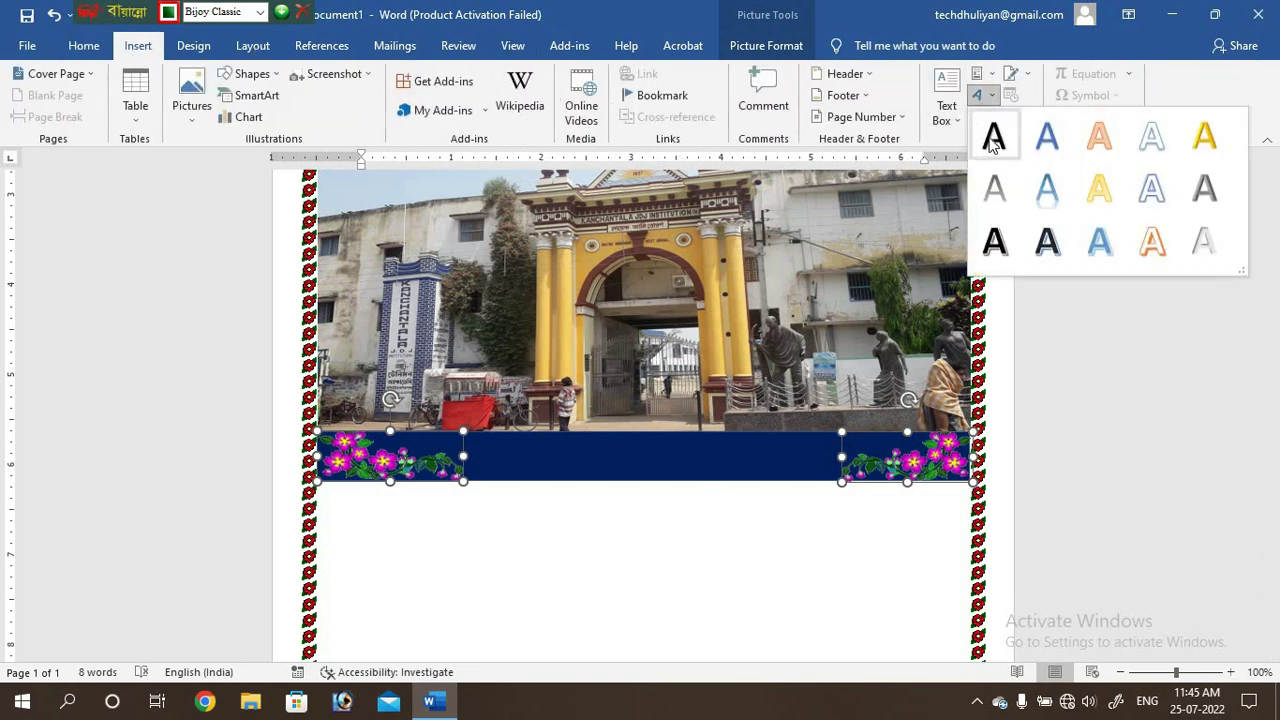
click(993, 140)
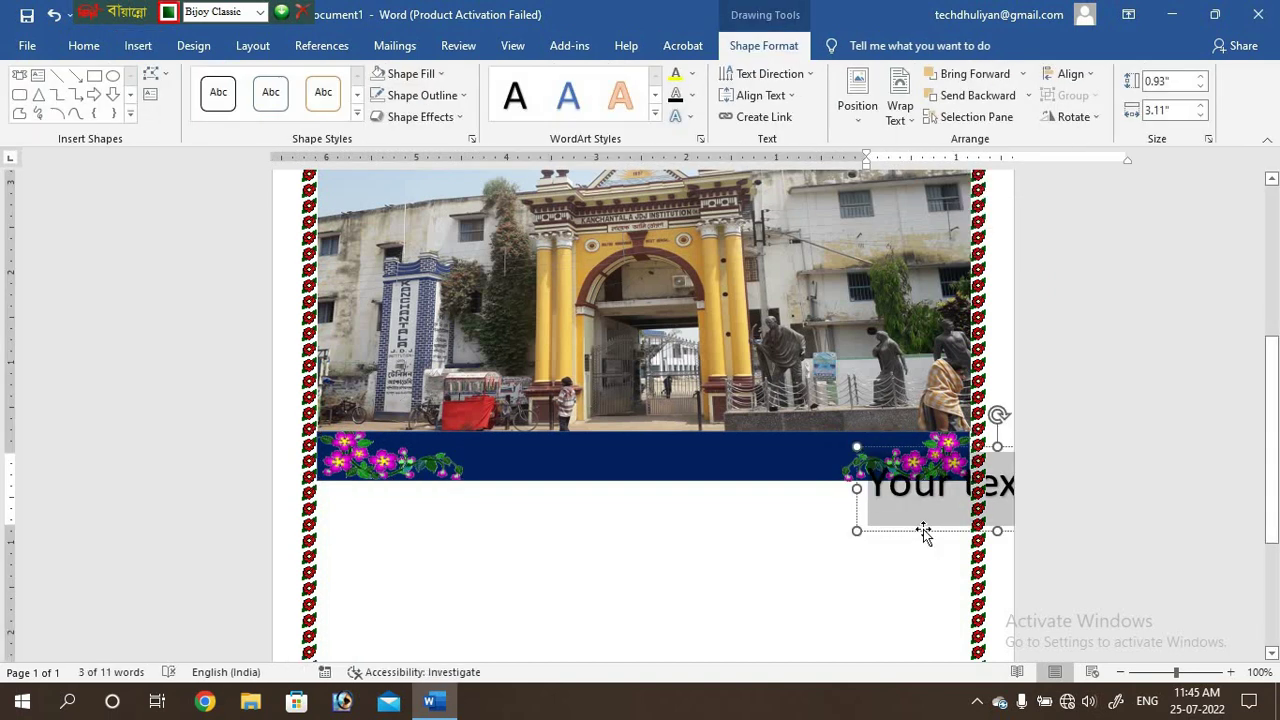
drag(552, 602, 528, 618)
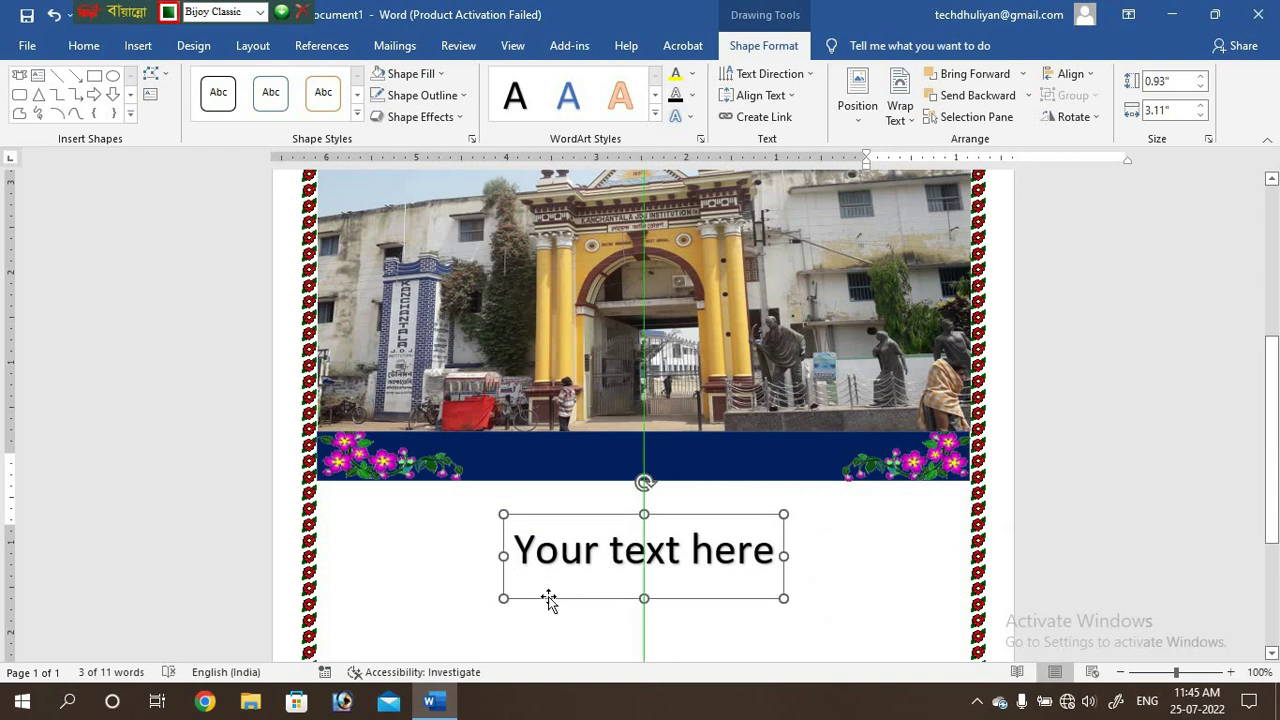
Step: Set the WordArt font to SutonnyMJ
click(86, 46)
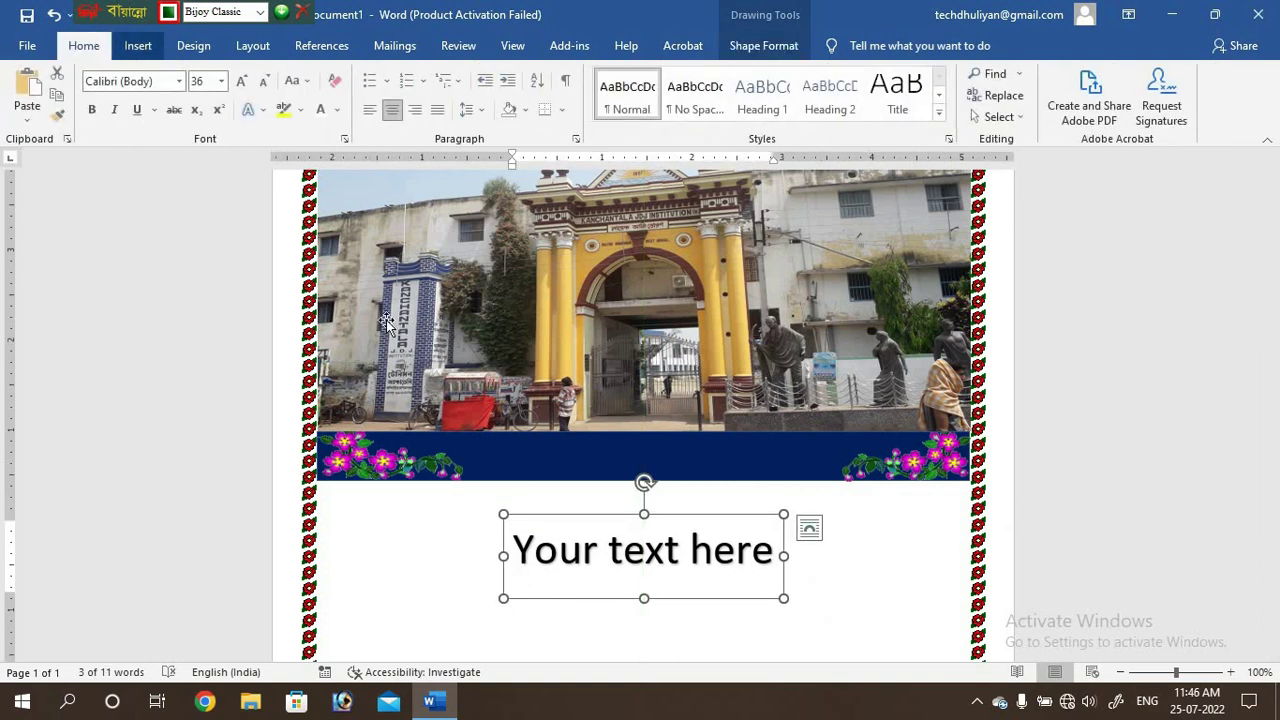
click(179, 80)
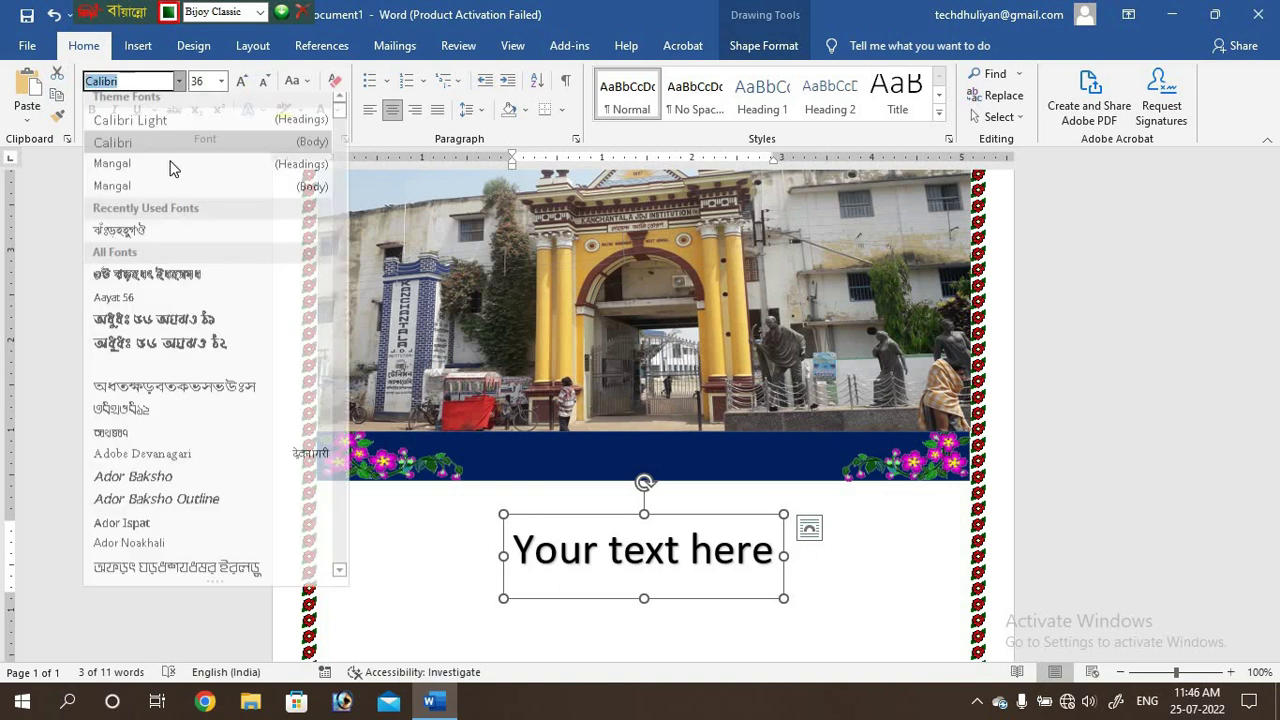
click(135, 237)
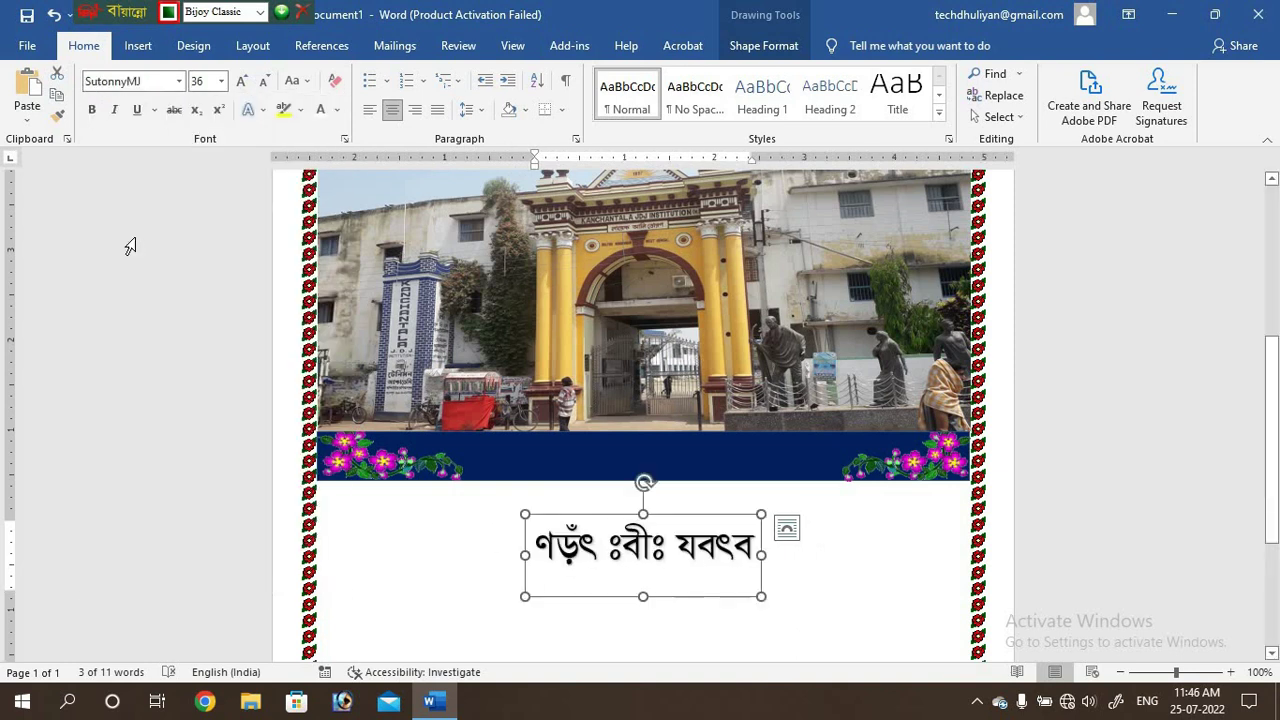
Step: Replace the WordArt text with the Bengali title বিষয়ঃ- কম্পিউটার অ্যাপ্লিকেশন
double_click(594, 539)
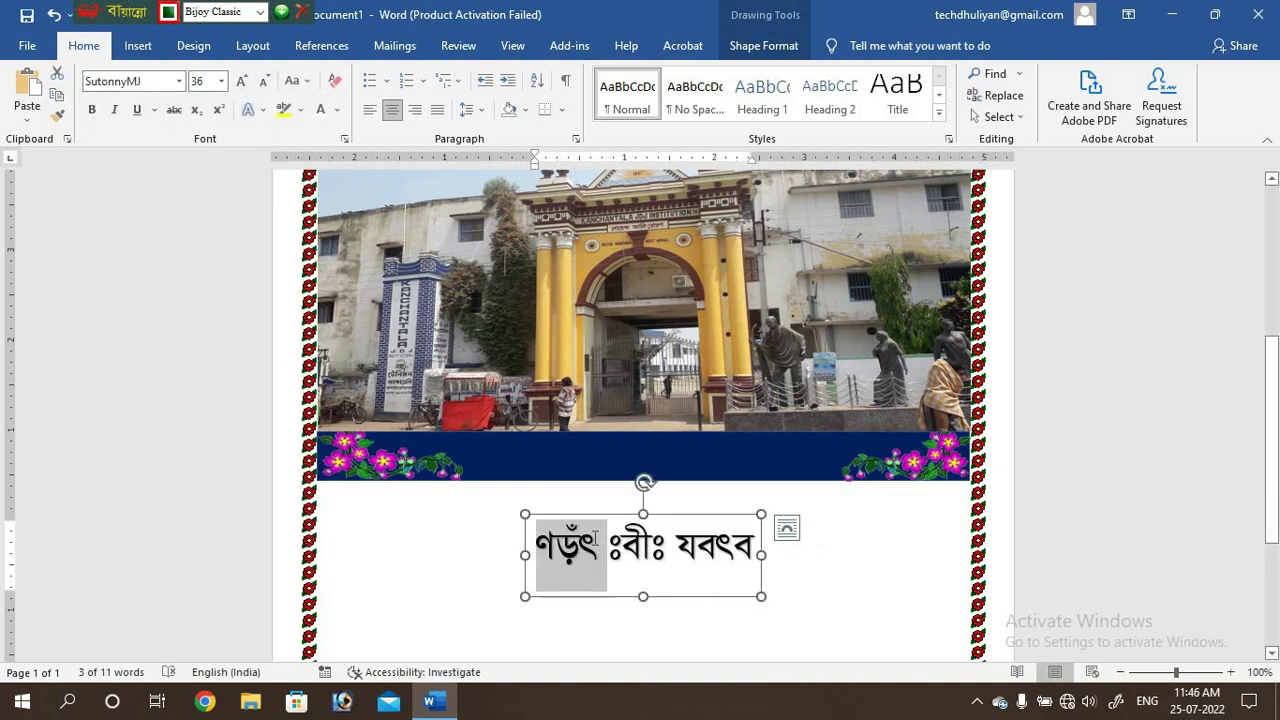
double_click(594, 539)
double_click(593, 537)
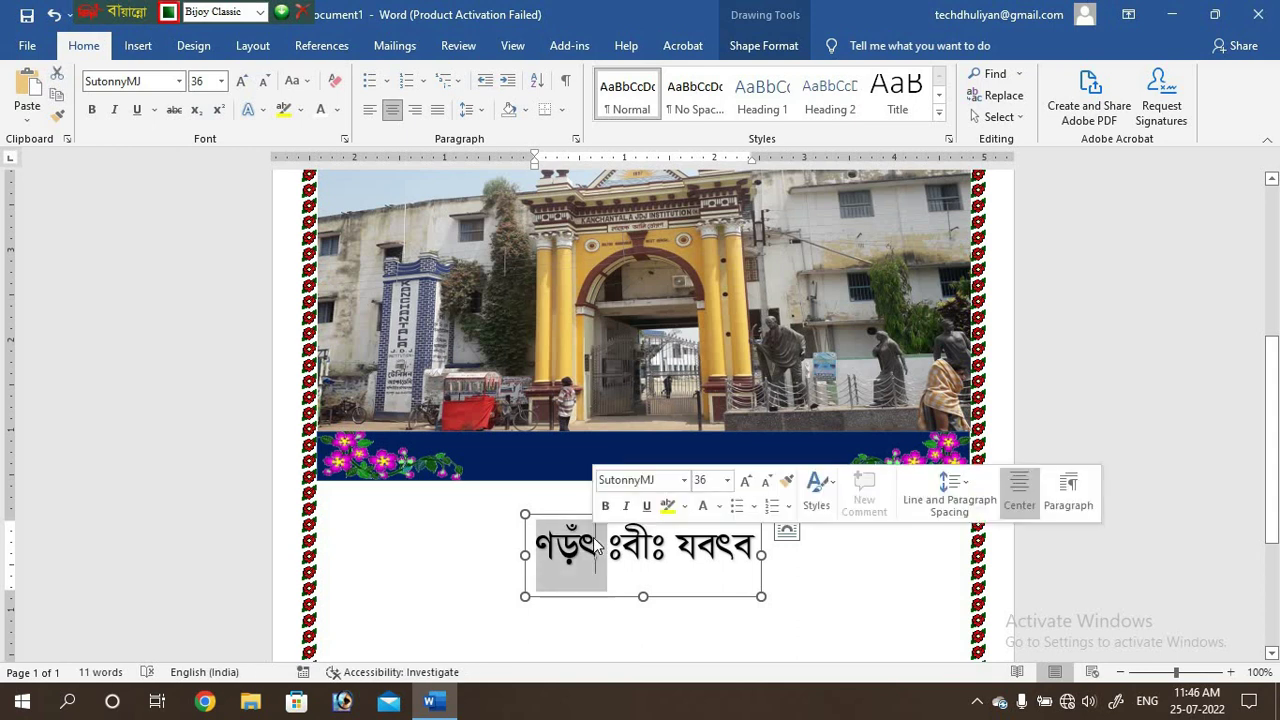
triple_click(593, 537)
double_click(593, 537)
click(593, 537)
triple_click(593, 537)
double_click(593, 537)
double_click(593, 537)
click(593, 537)
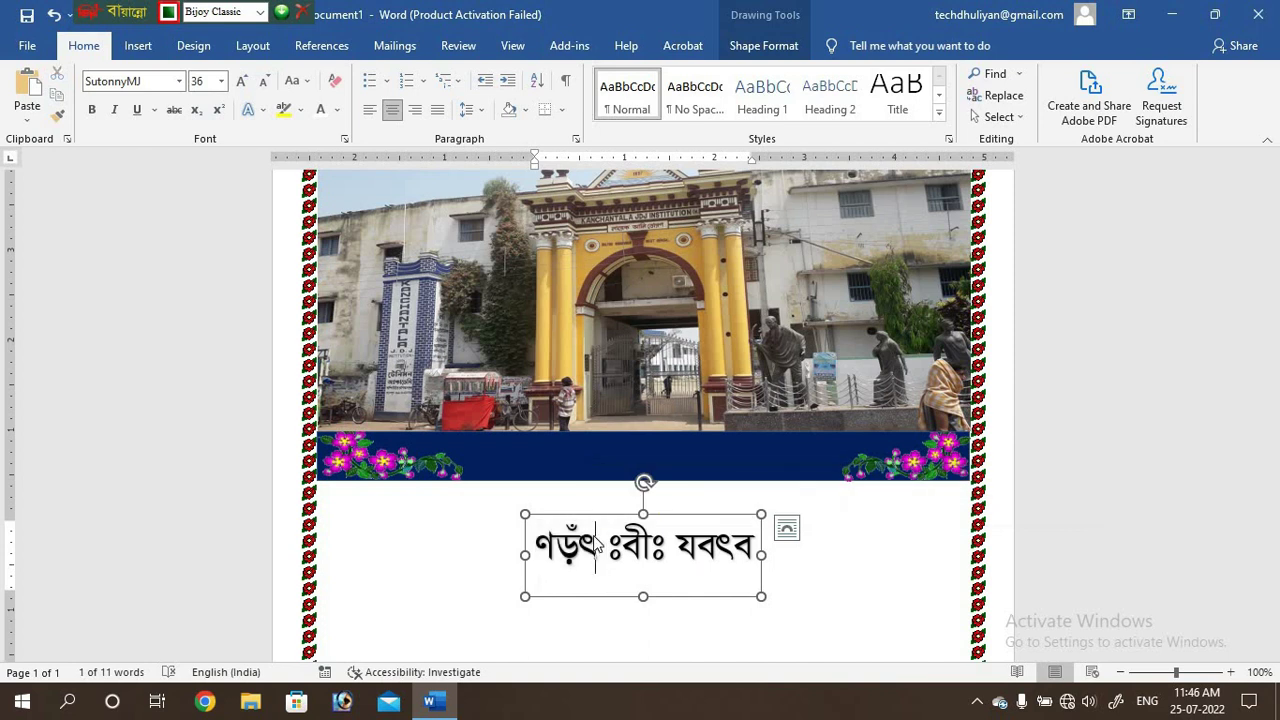
triple_click(593, 537)
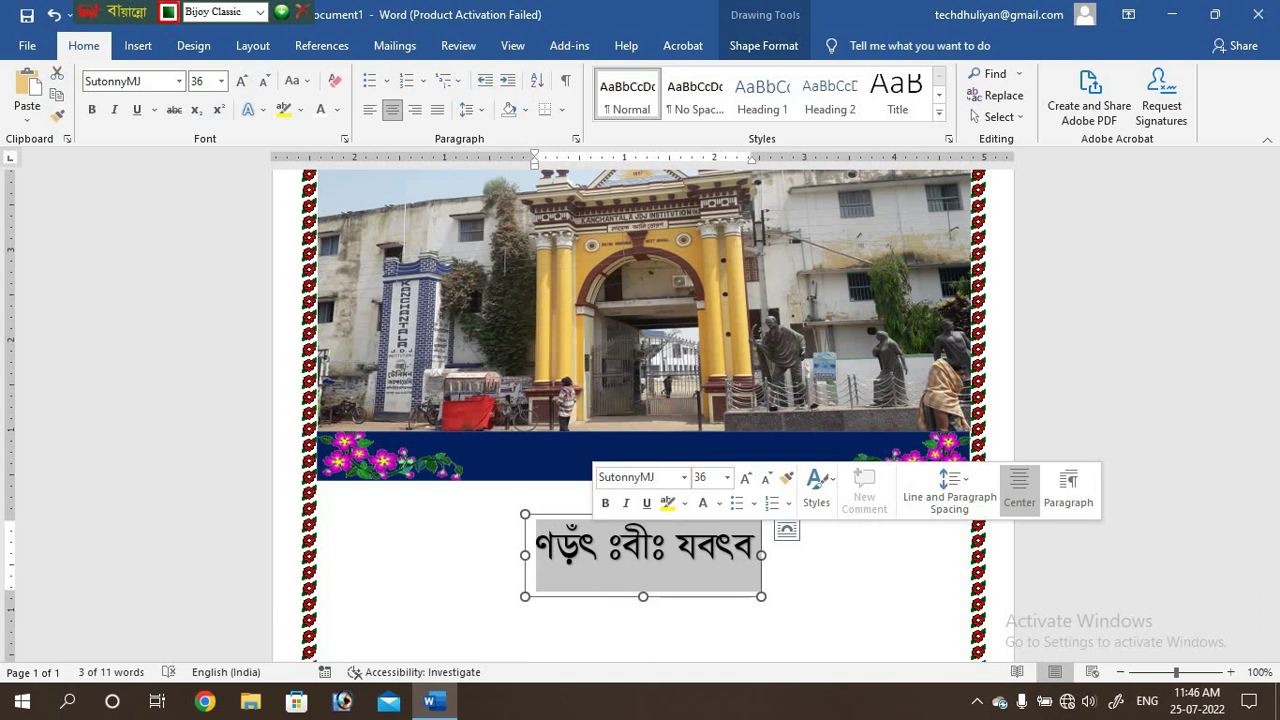
text(বিষ)
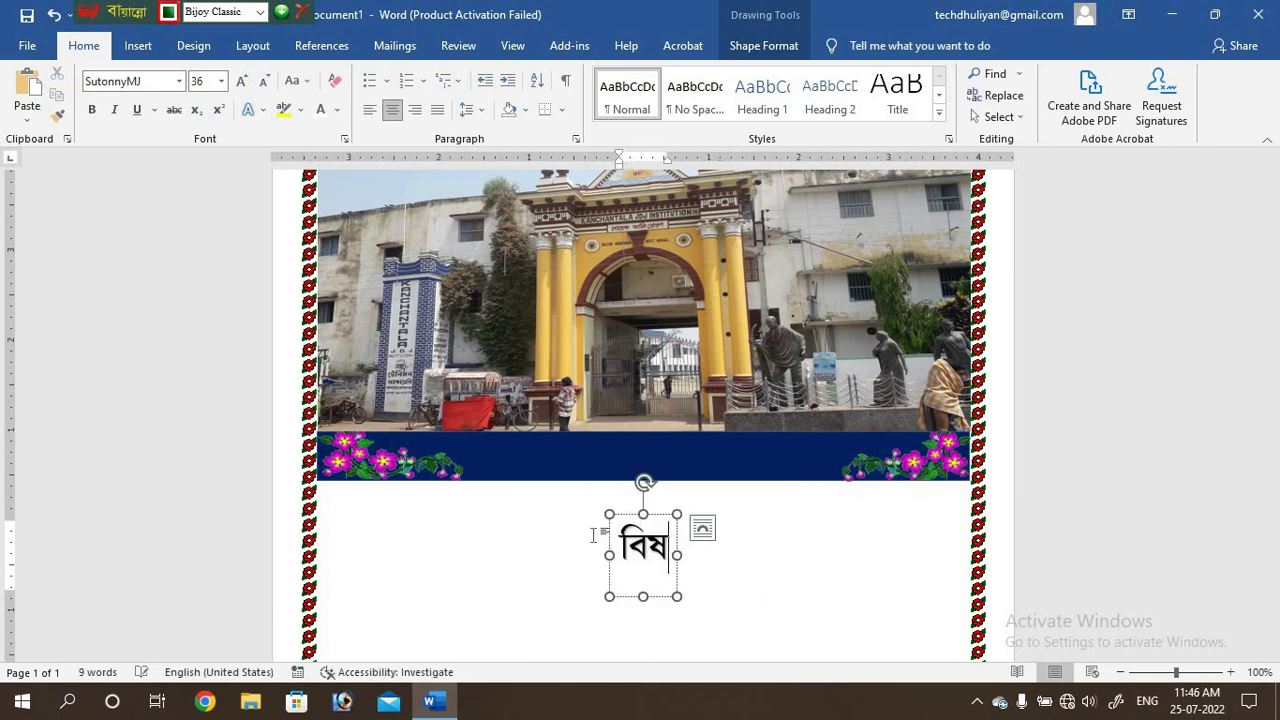
text(য়)
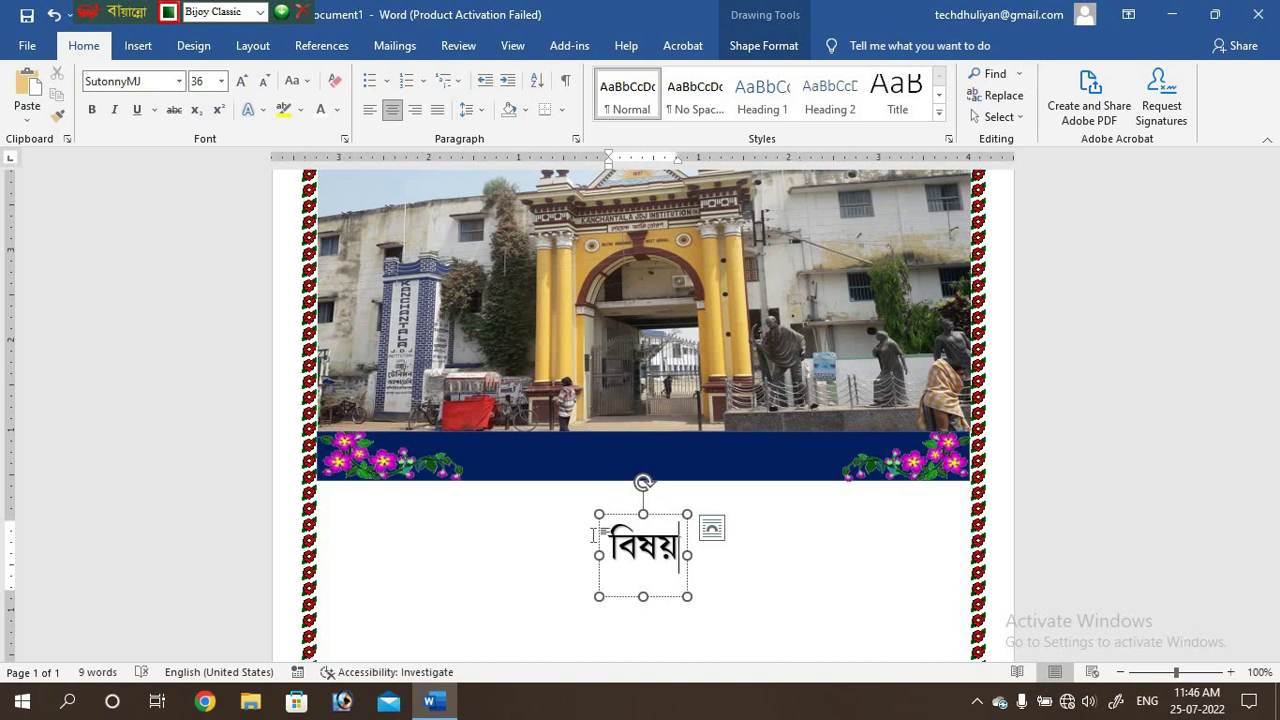
text(ঃ)
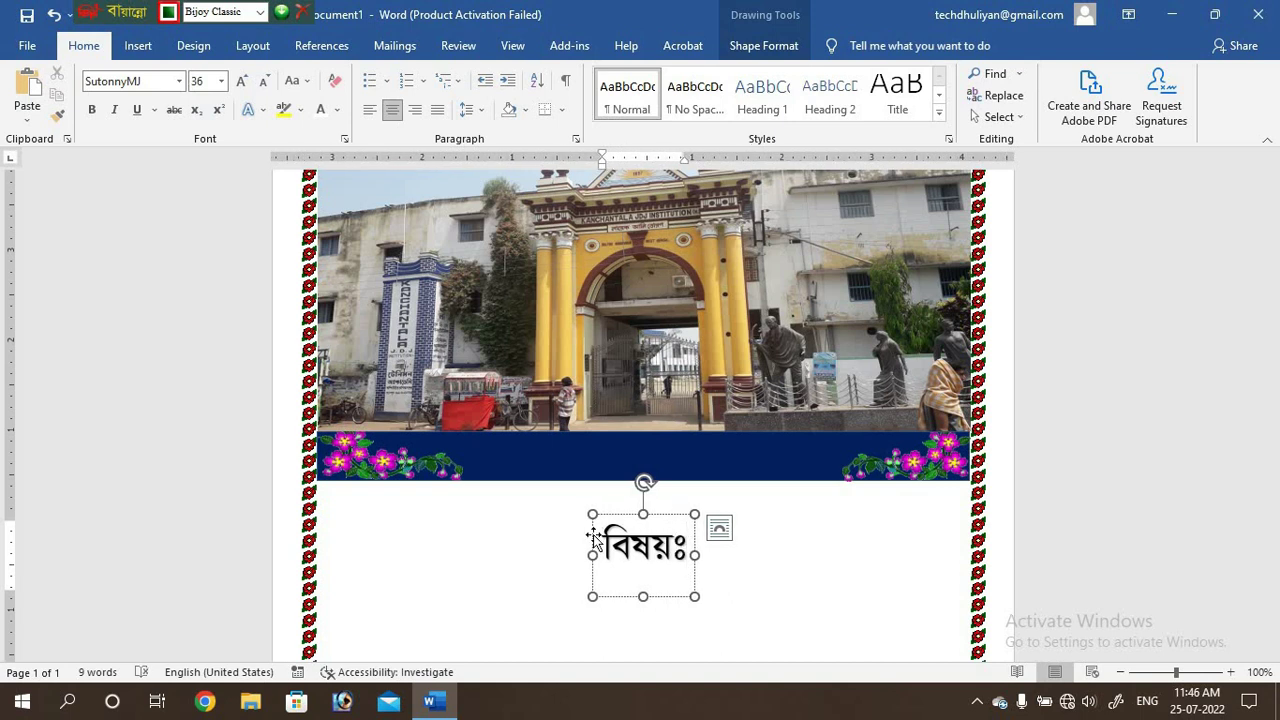
text(-)
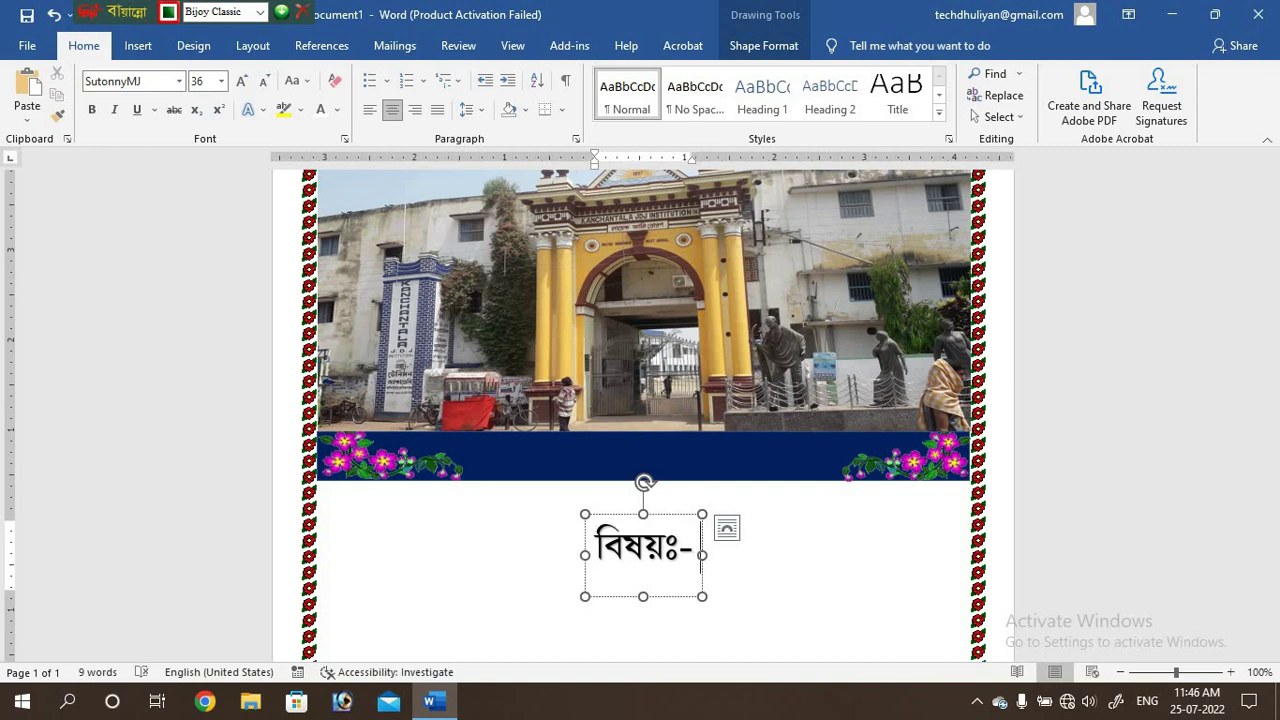
text(j)
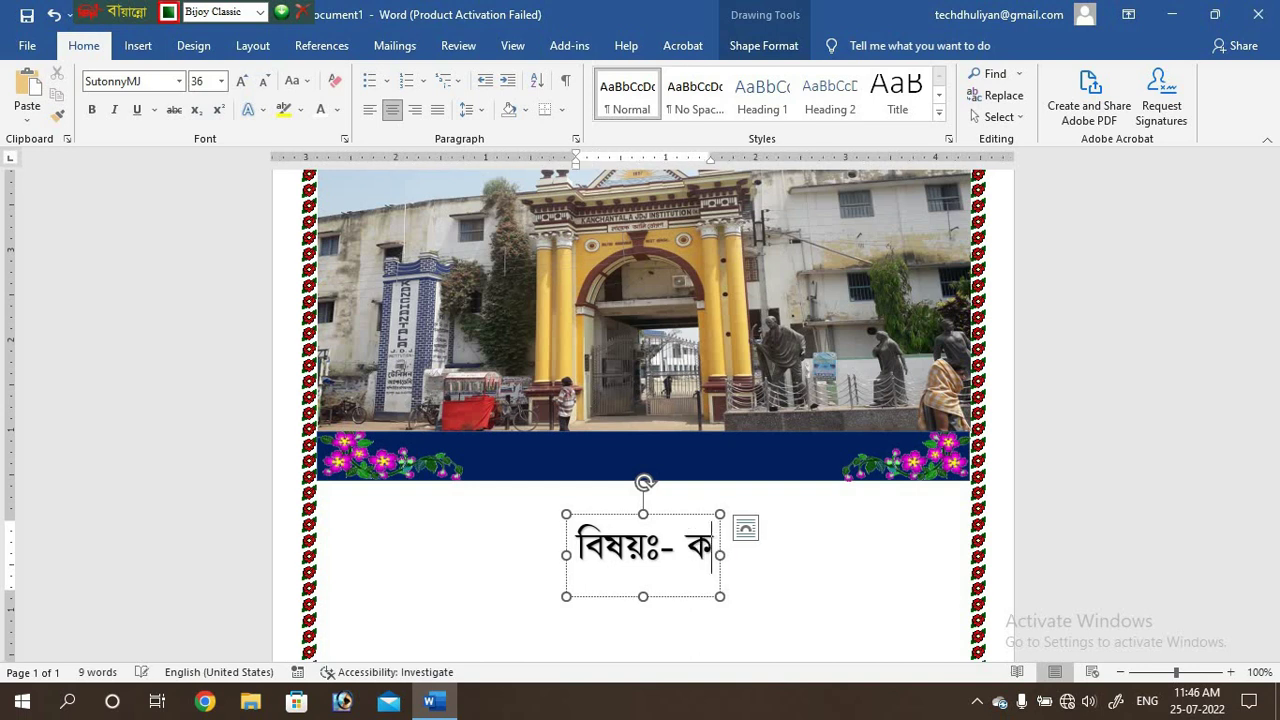
text(f)
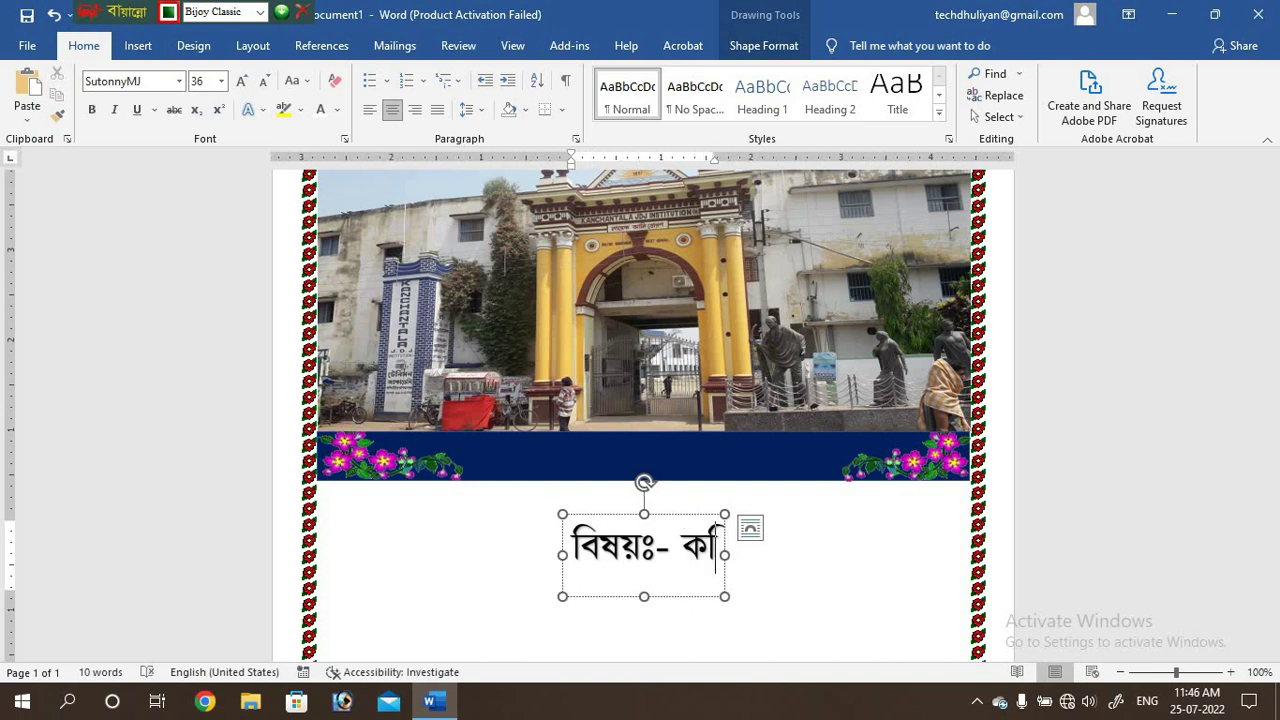
text(mgu)
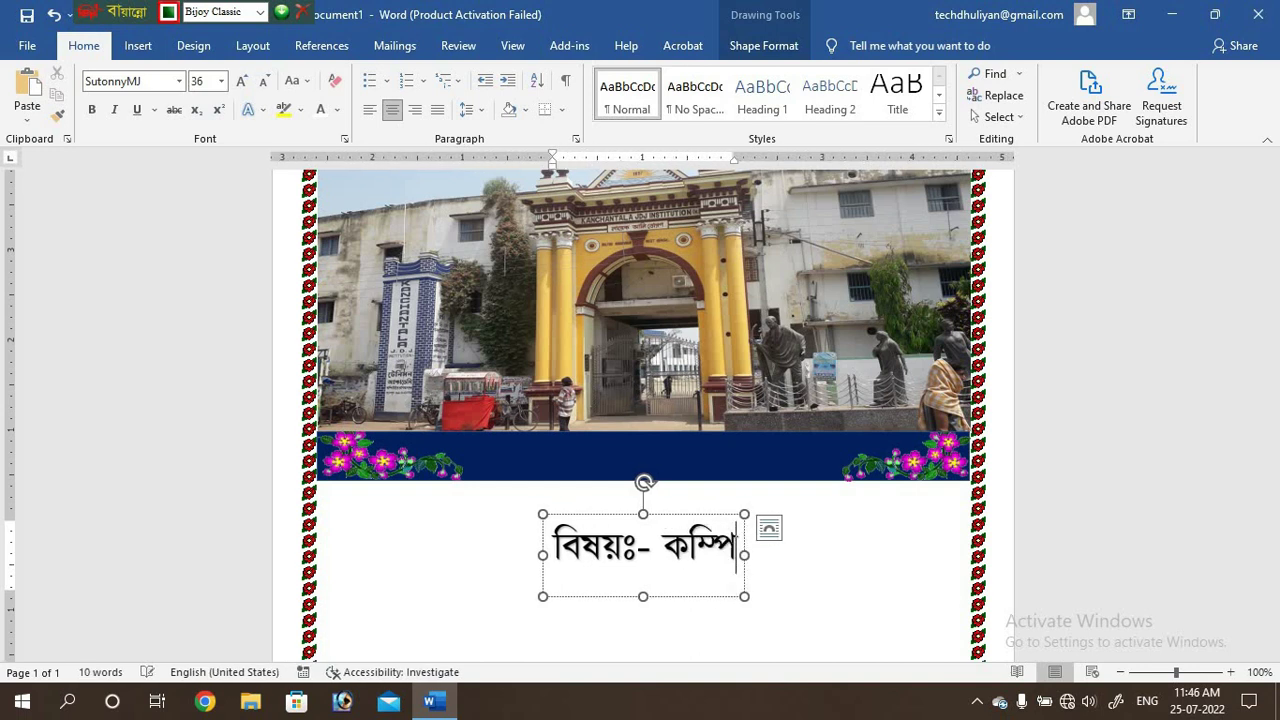
text(gs)
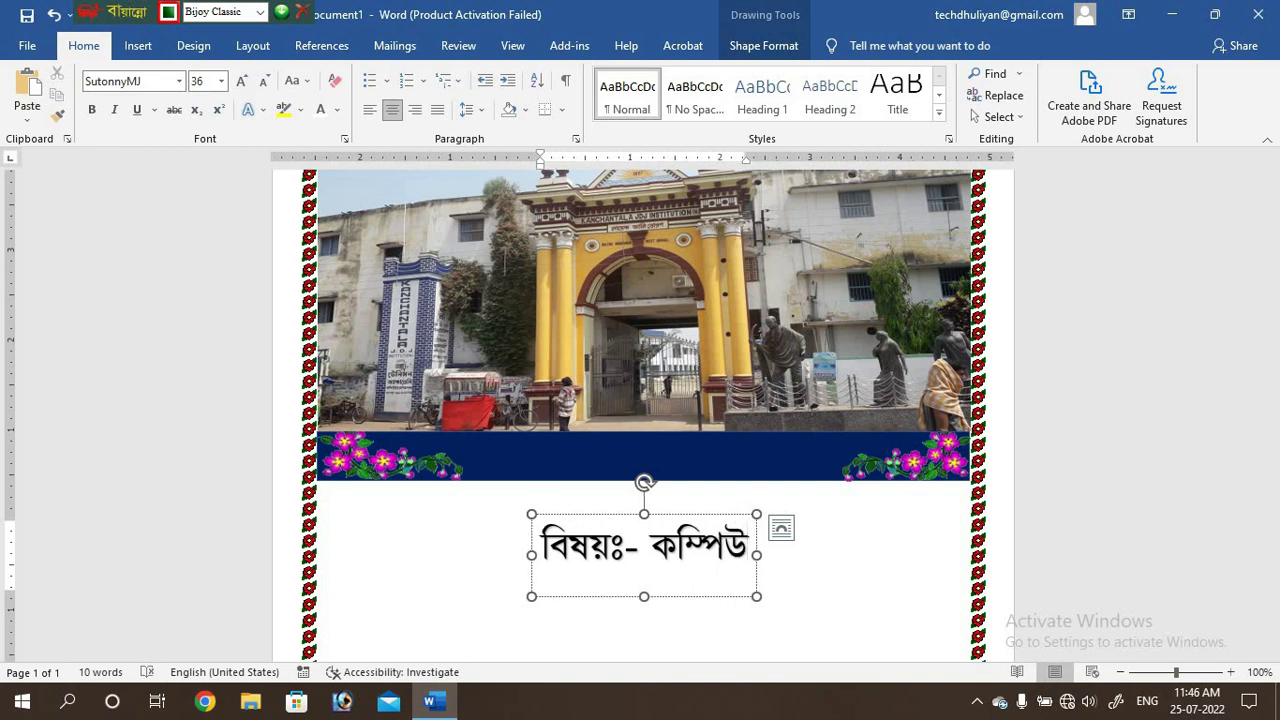
text(tfv)
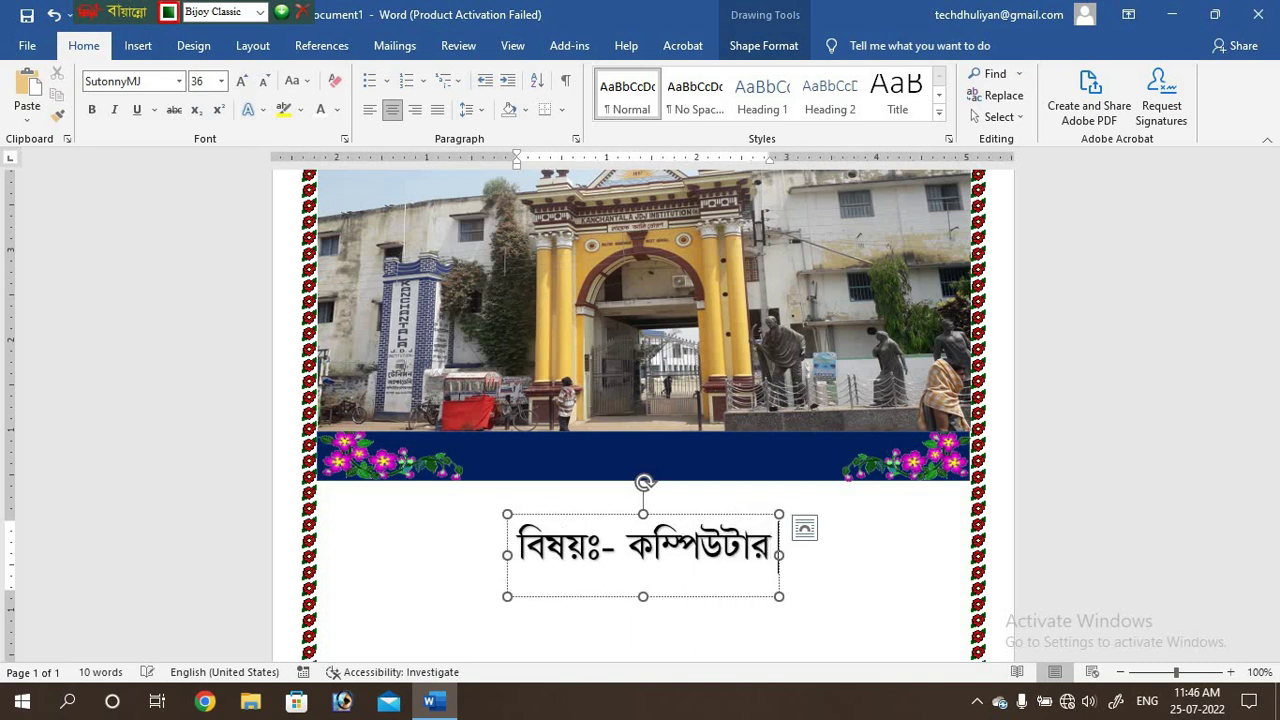
text( F)
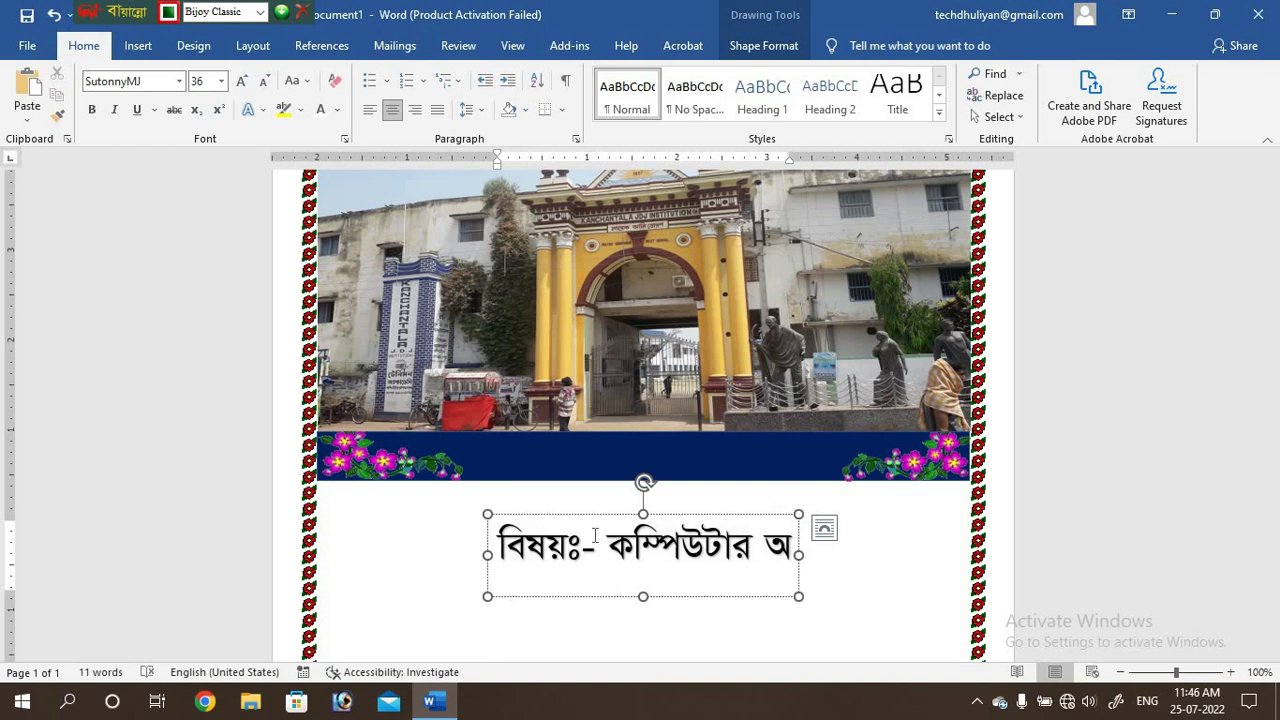
text(Z)
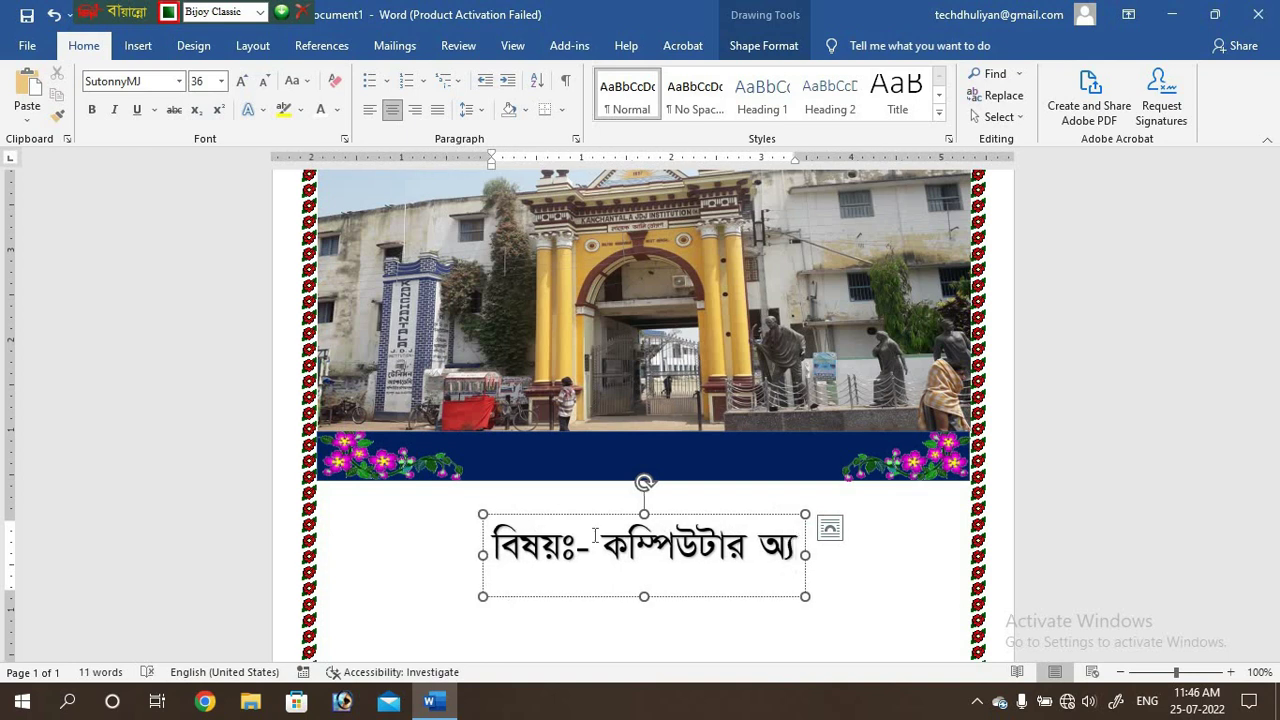
text(fd)
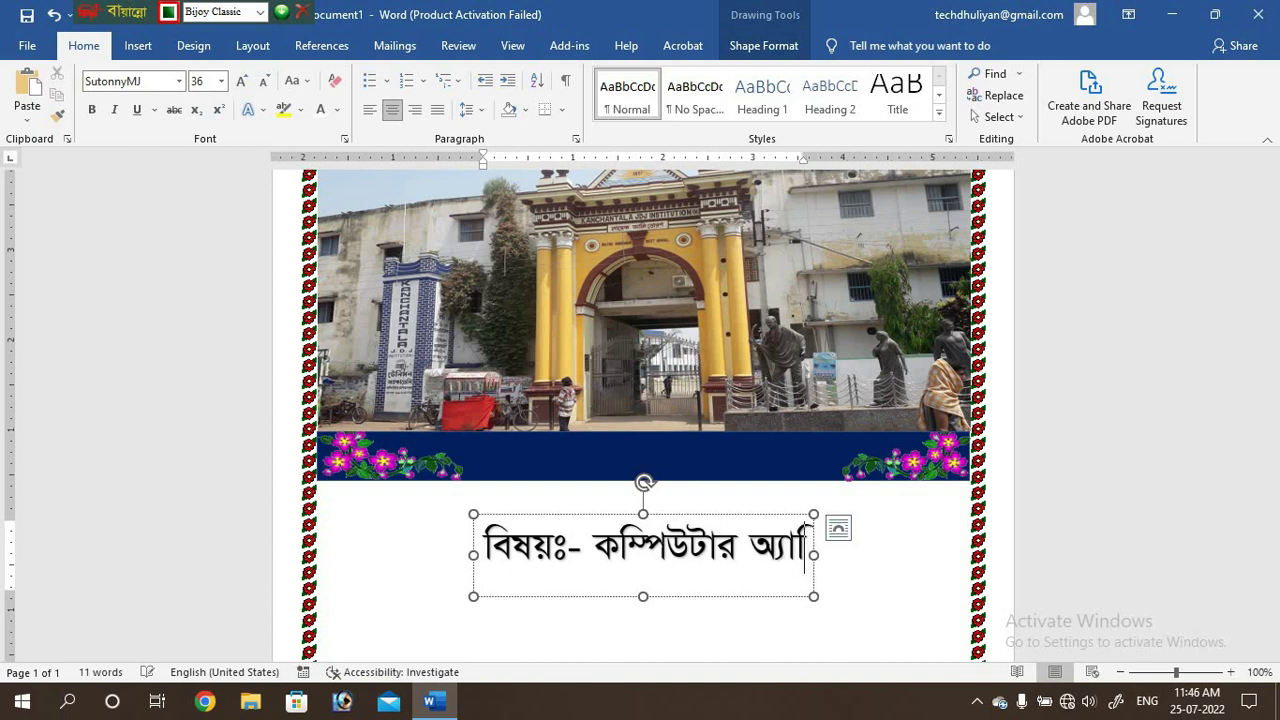
text(rg)
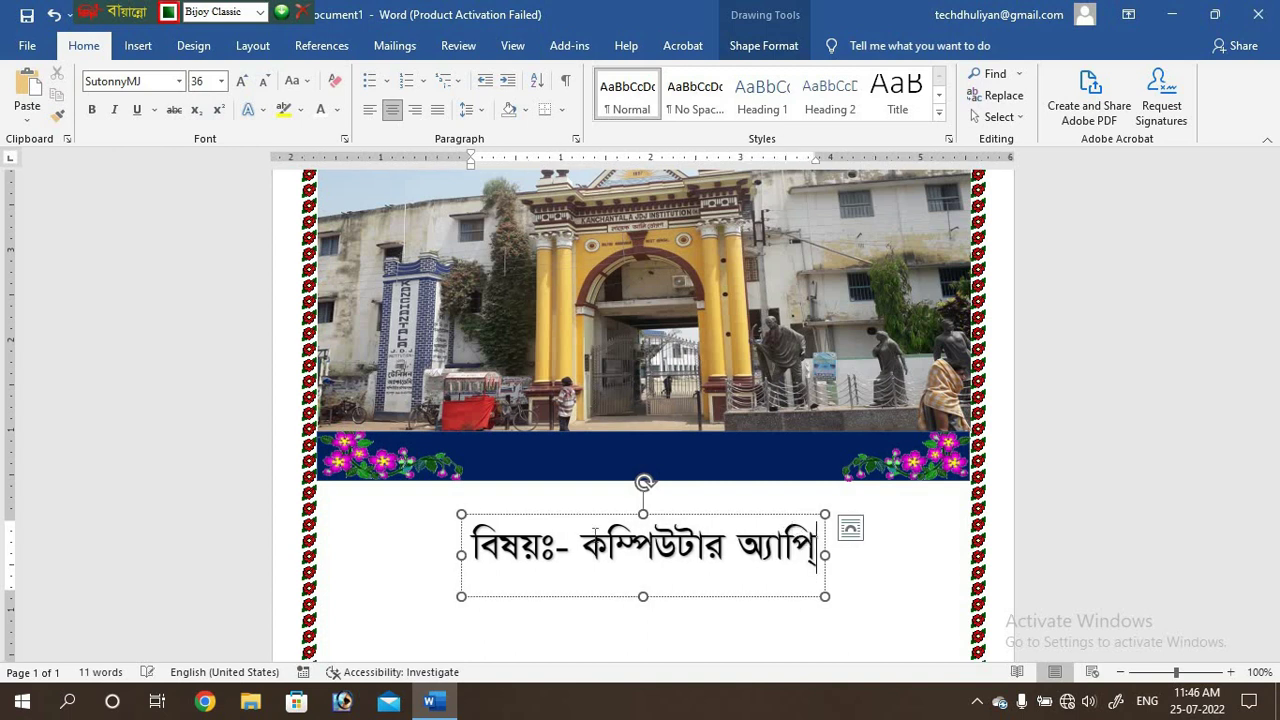
text(Vc)
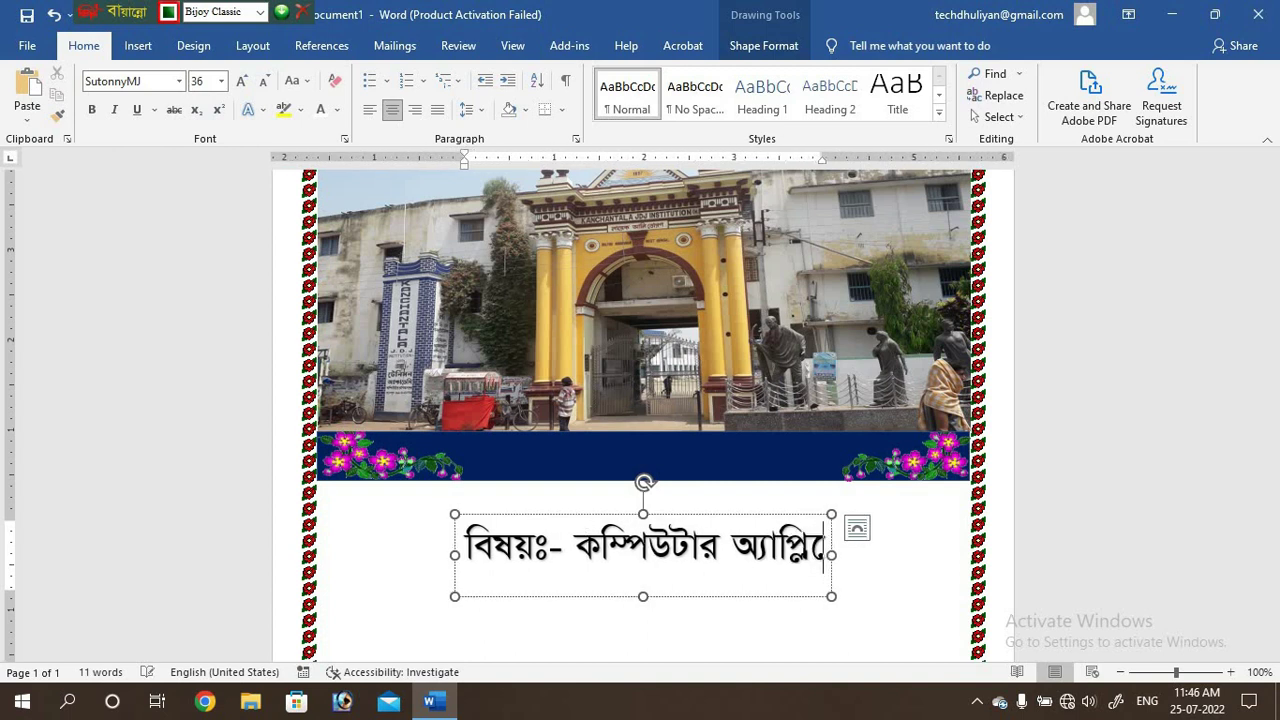
text(jMb)
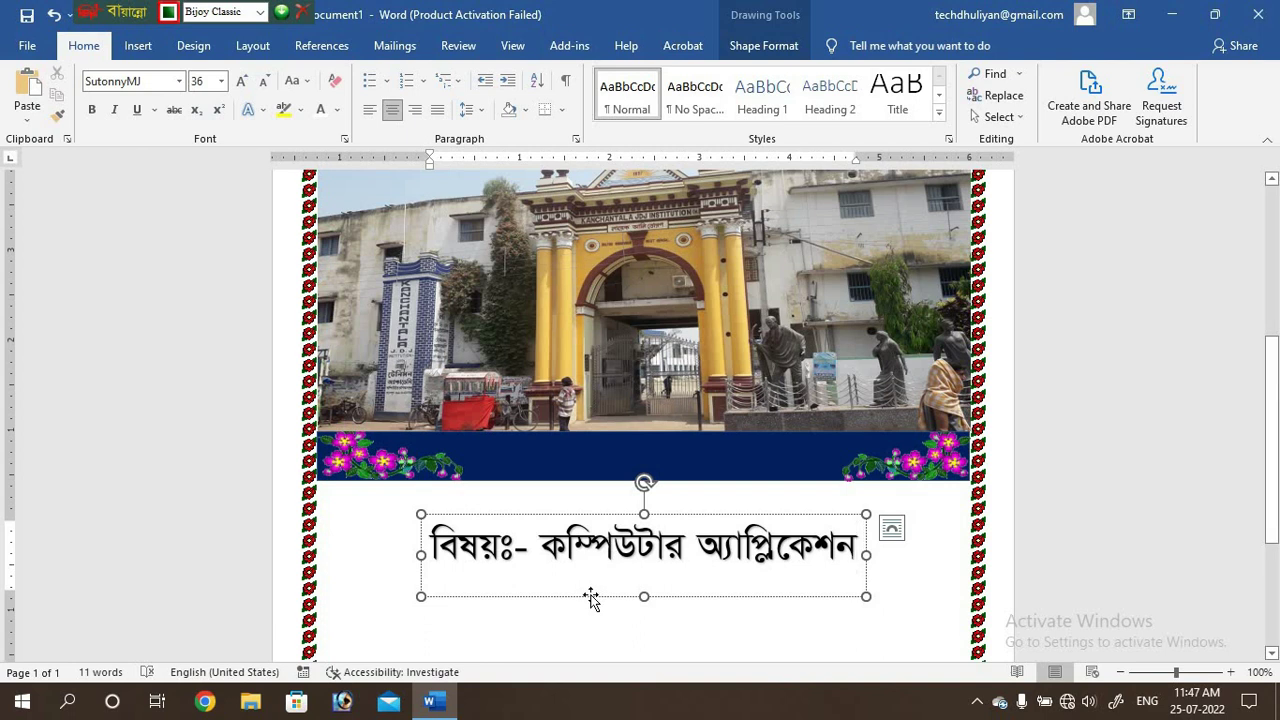
Step: Move the subject title onto the lower navy banner and shrink it to 28 pt
drag(589, 597, 604, 504)
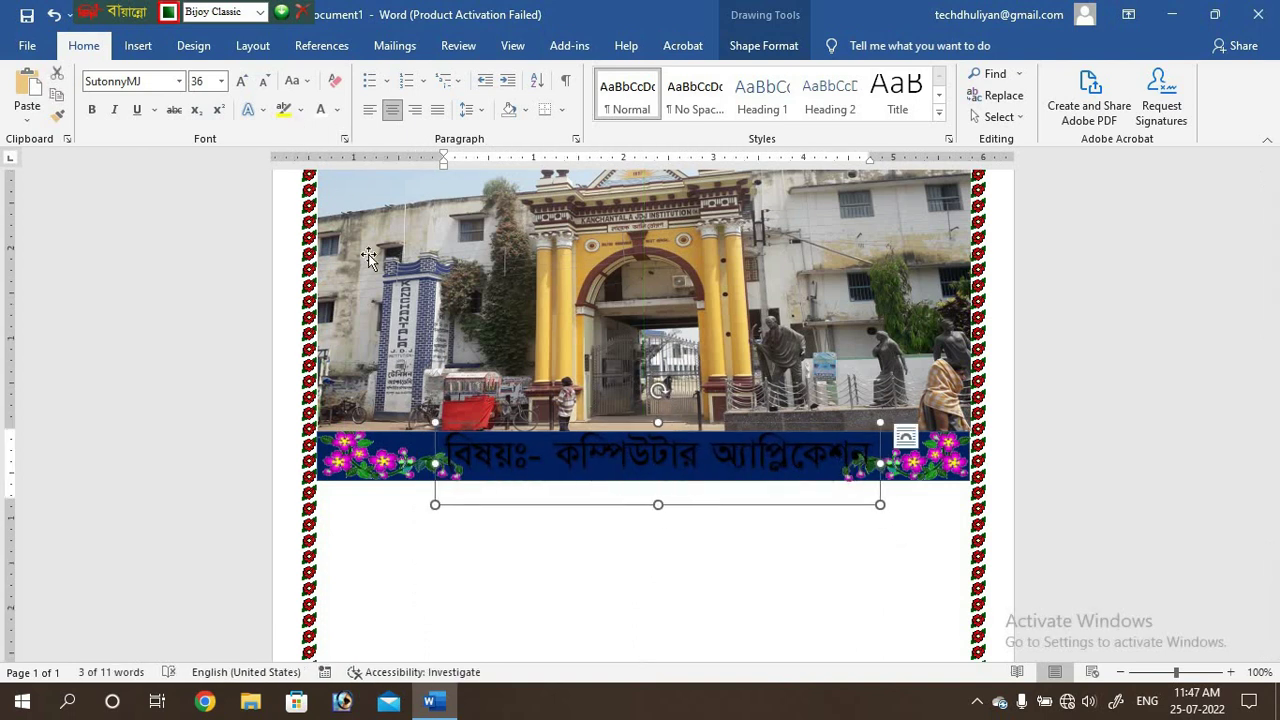
click(266, 82)
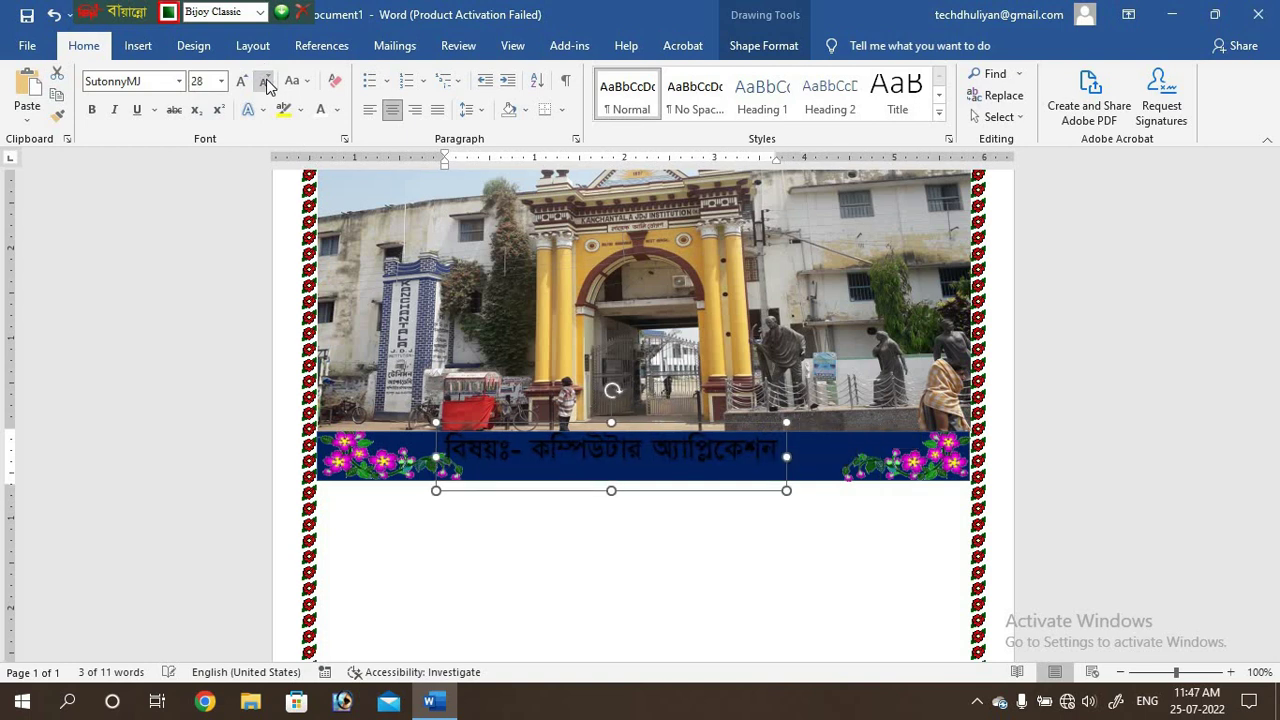
key(Right)
key(Right)
key(Right)
key(Right)
key(Right)
key(Right)
key(Down)
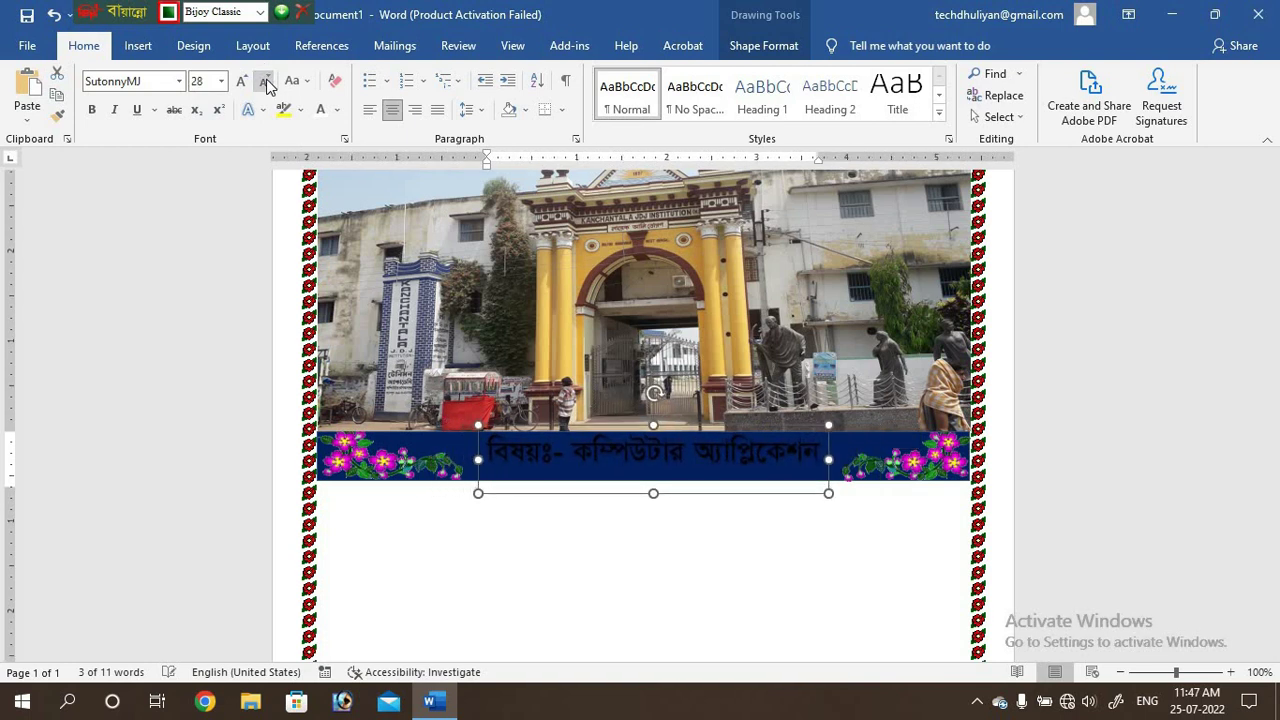
key(Down)
key(Down)
key(Down)
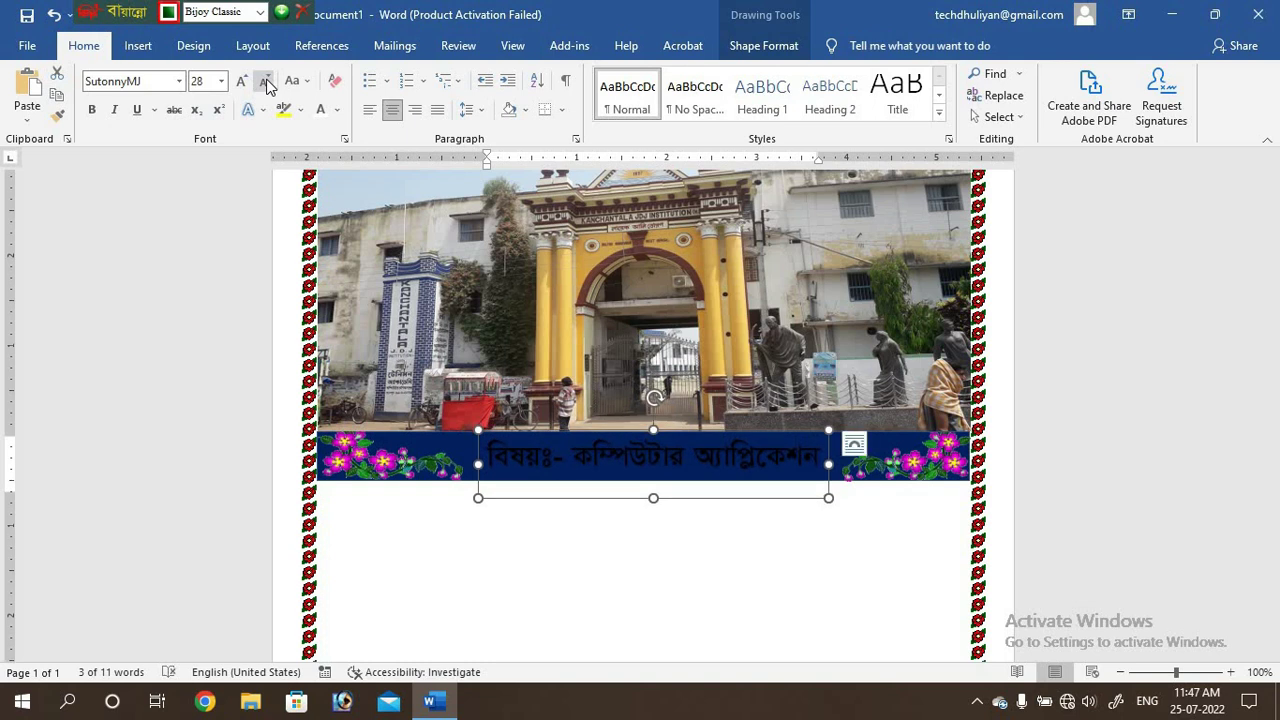
key(Down)
Step: Nudge the title slightly down-left and colour its text yellow
key(Down)
key(Left)
key(Left)
key(Left)
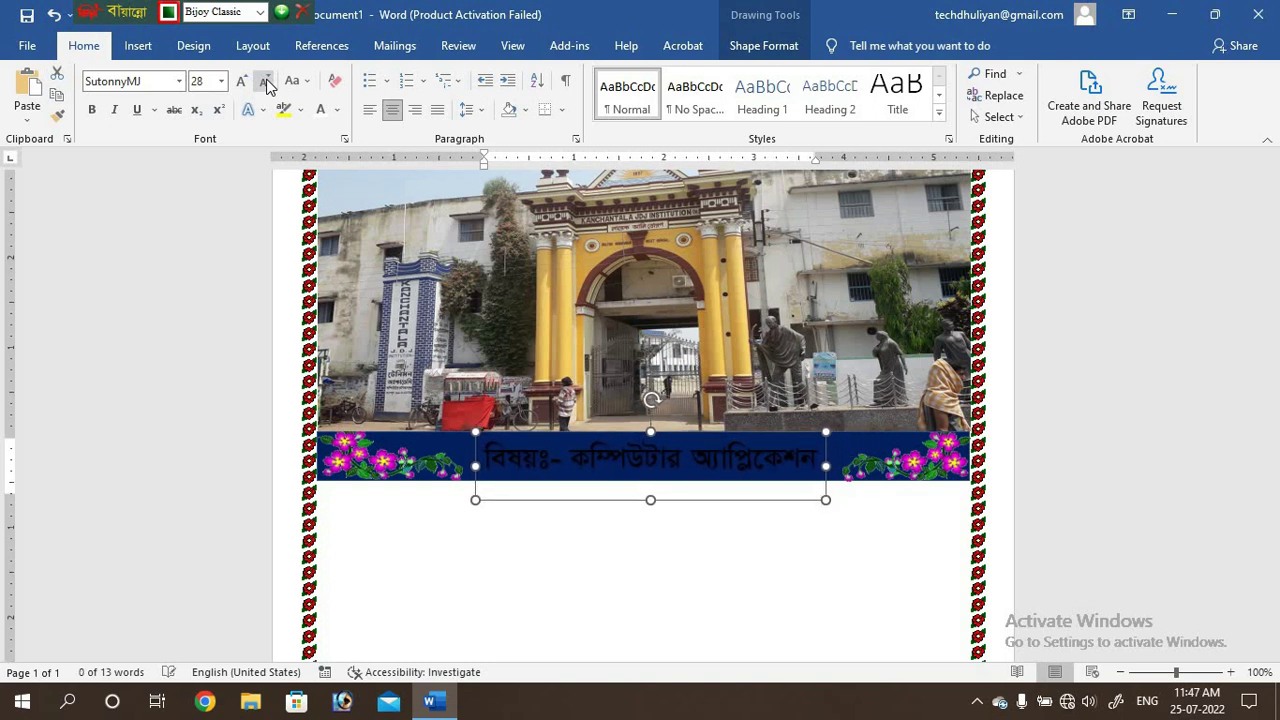
key(Down)
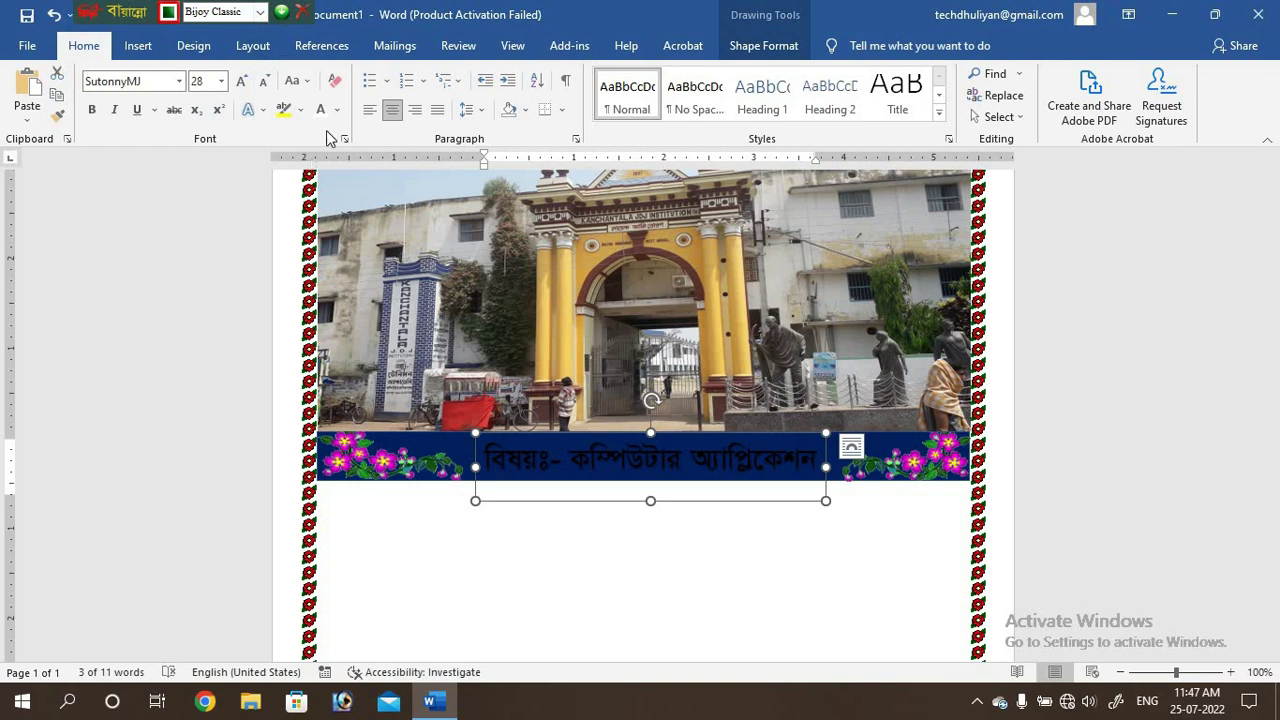
click(337, 110)
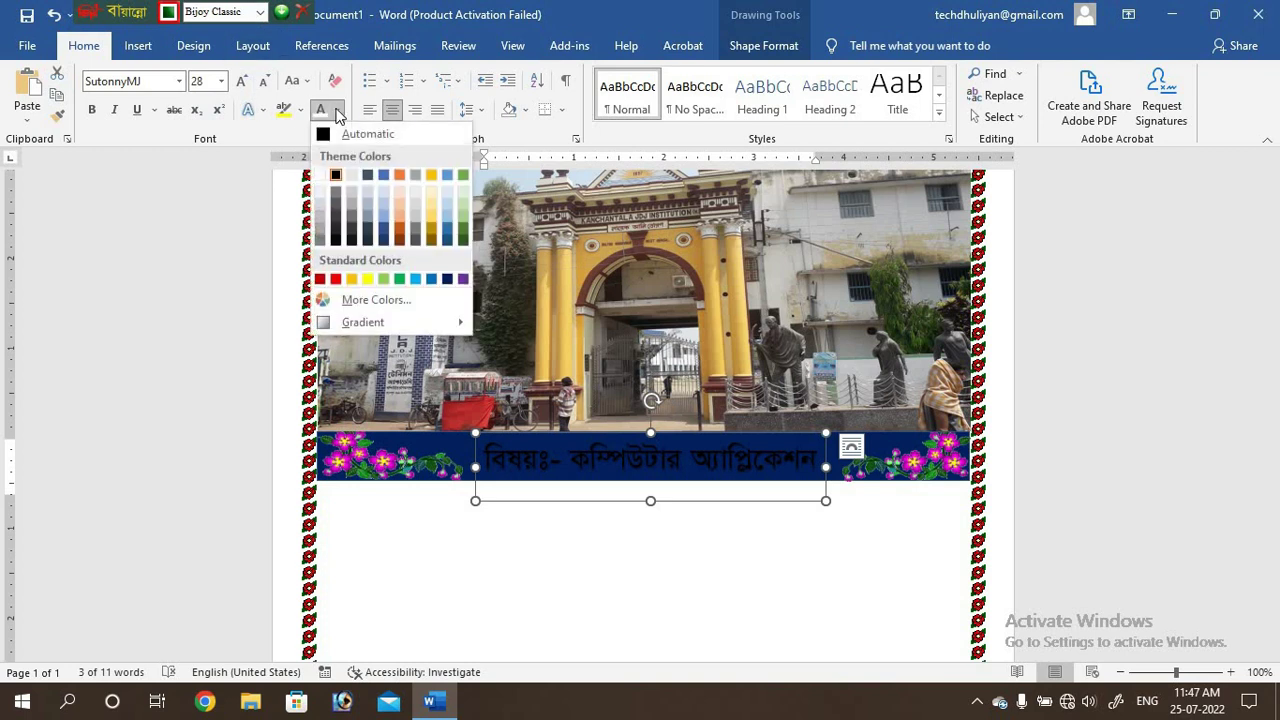
click(368, 279)
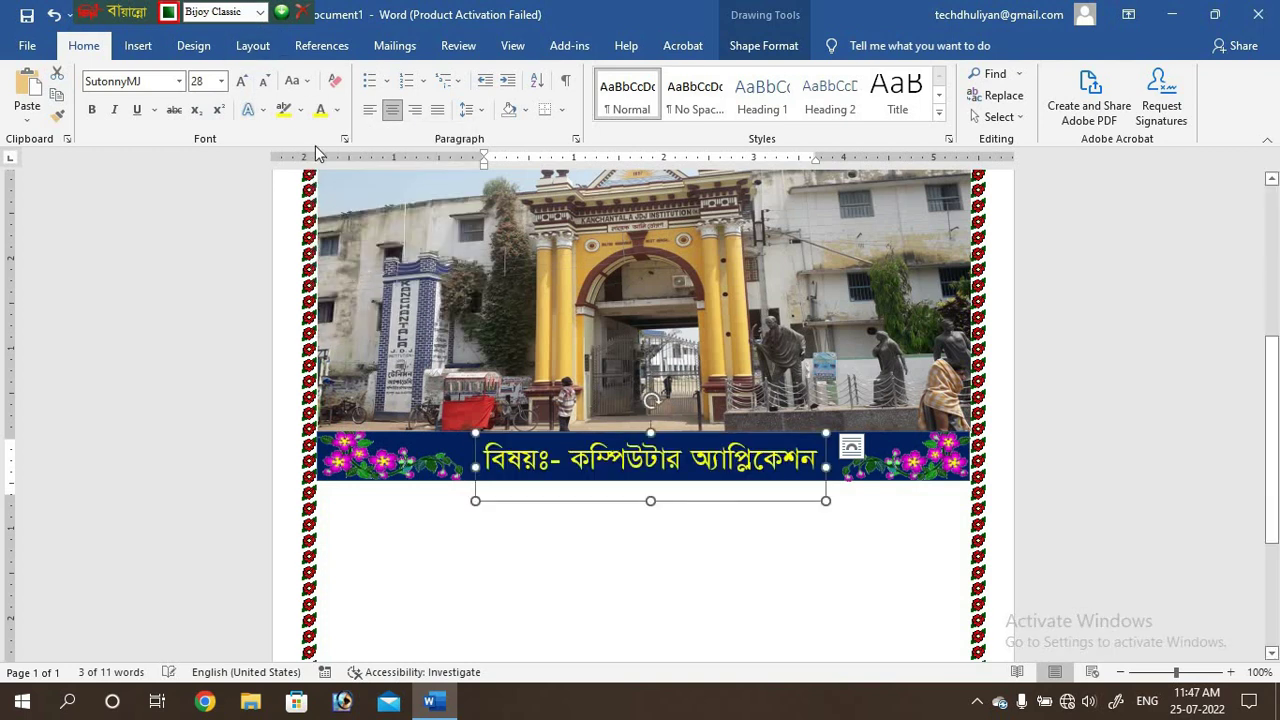
Step: Give the yellow subject title a standard-colour text outline and scroll to the blank lower page
click(763, 46)
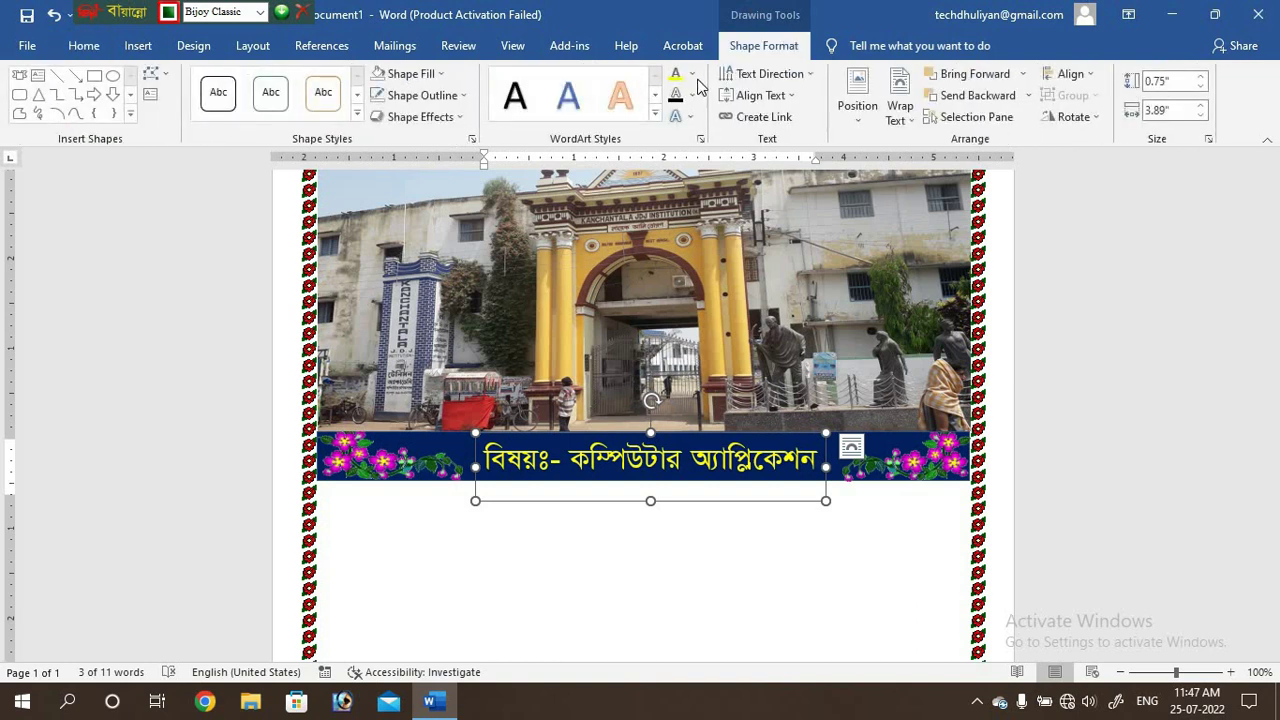
click(692, 95)
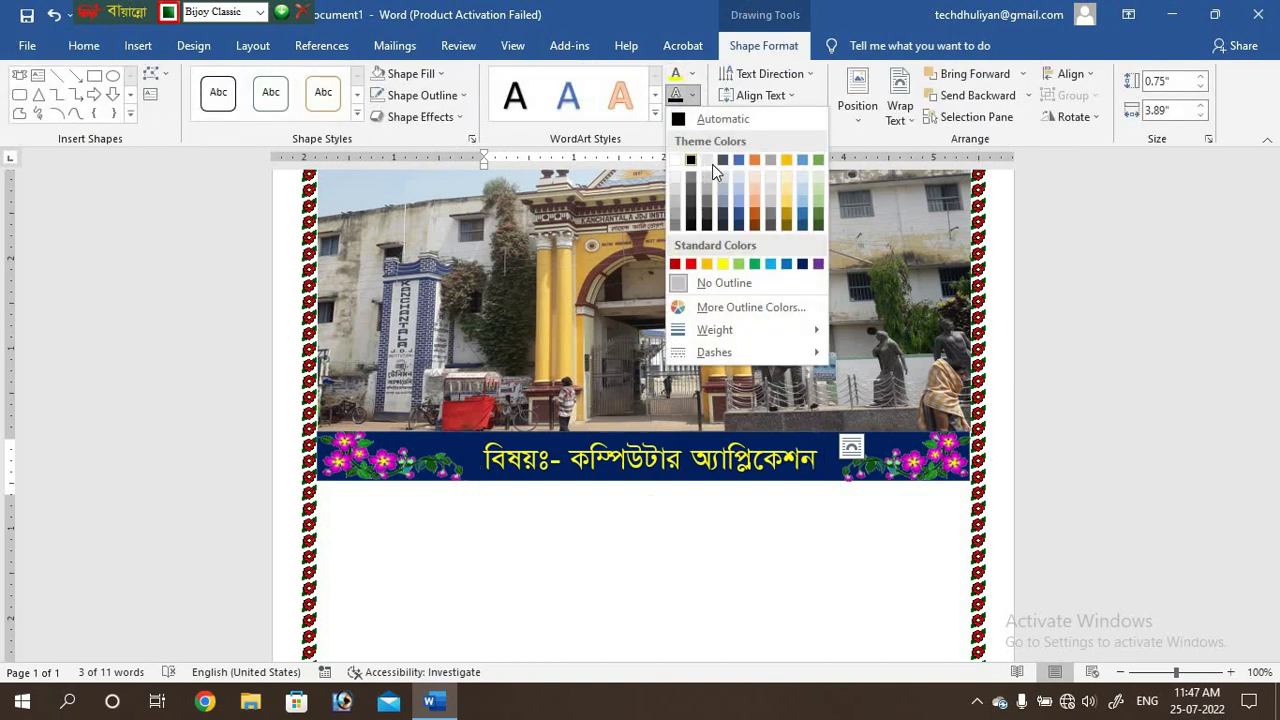
click(706, 265)
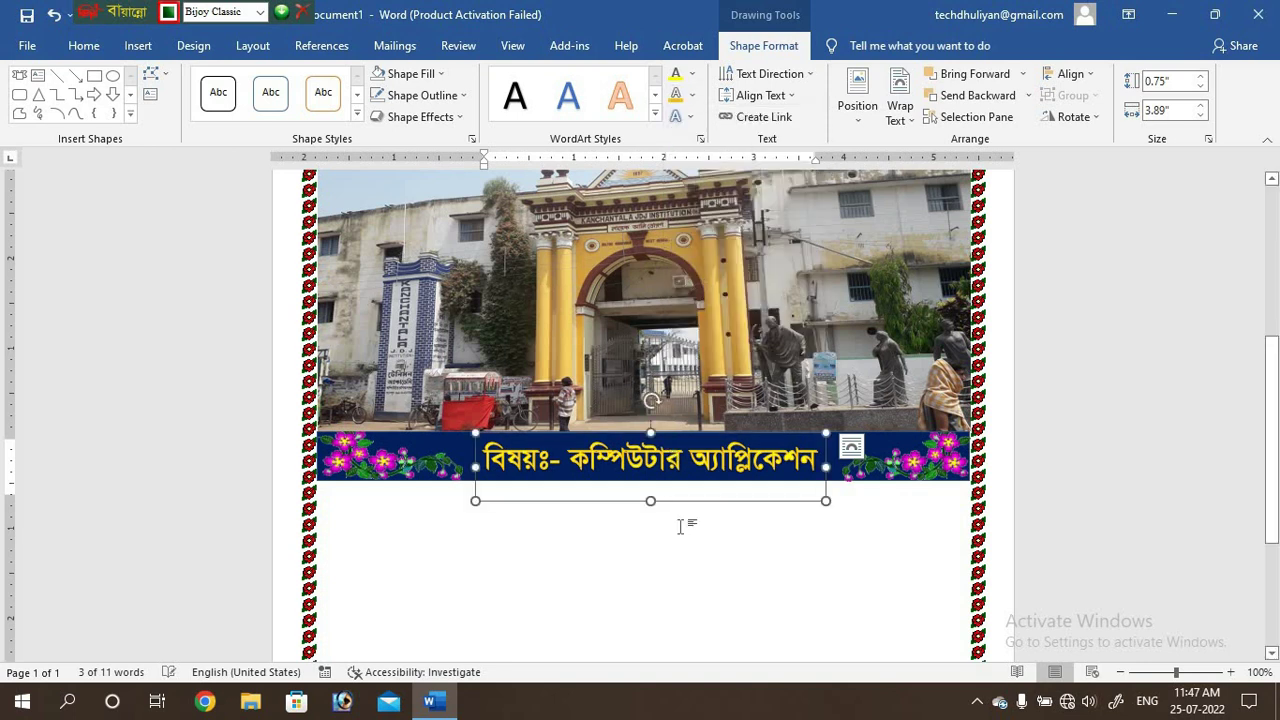
click(795, 600)
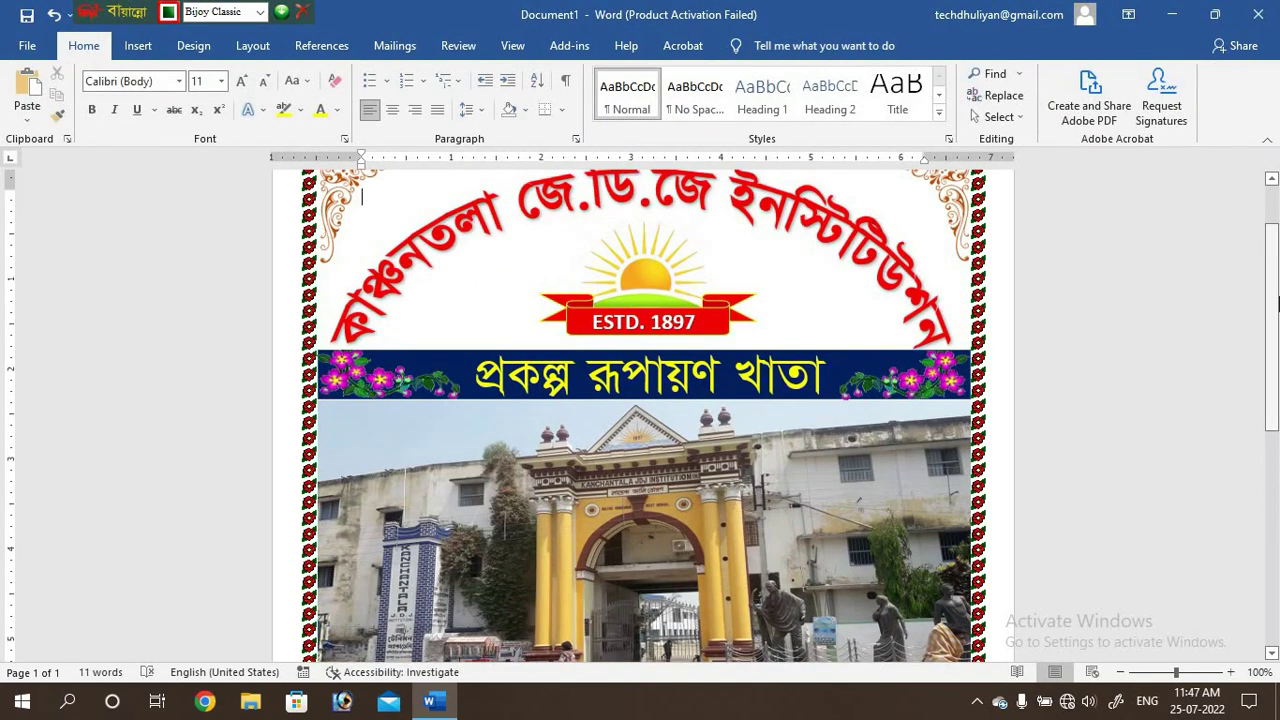
drag(1278, 423, 1278, 535)
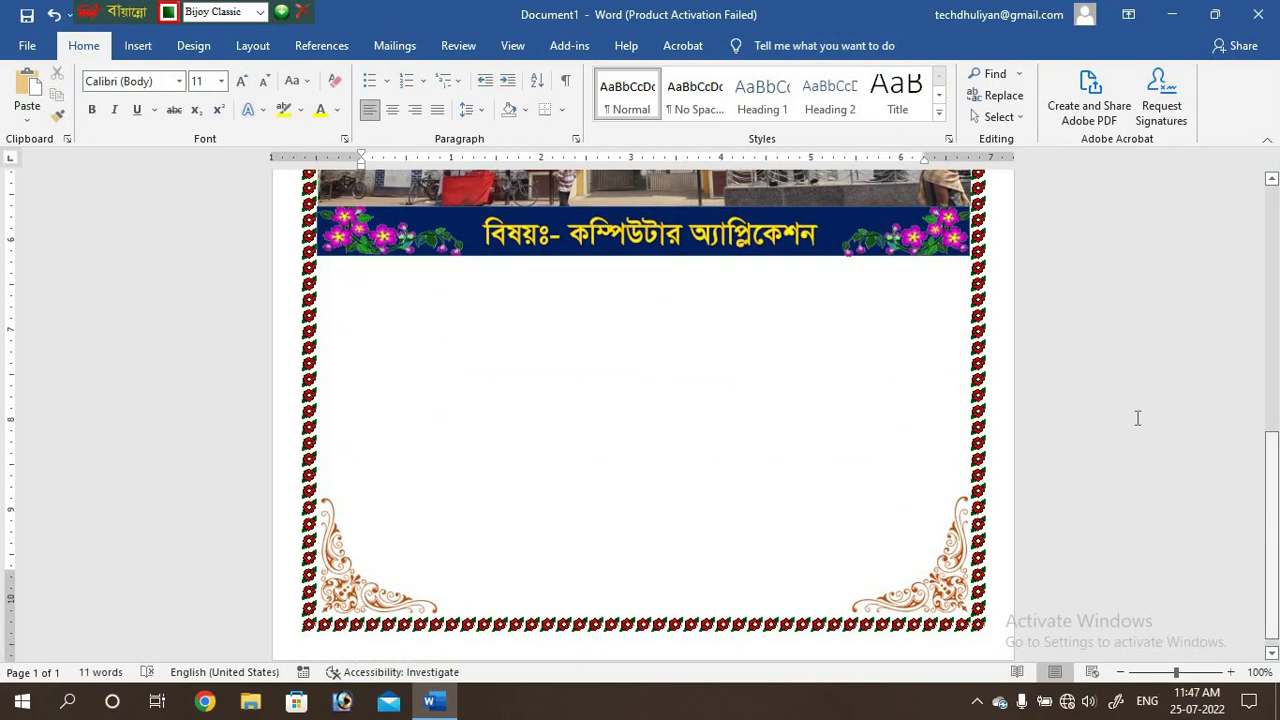
Step: Draw a 2.28" by 5.44" rectangle in the blank area below the subject banner
click(145, 52)
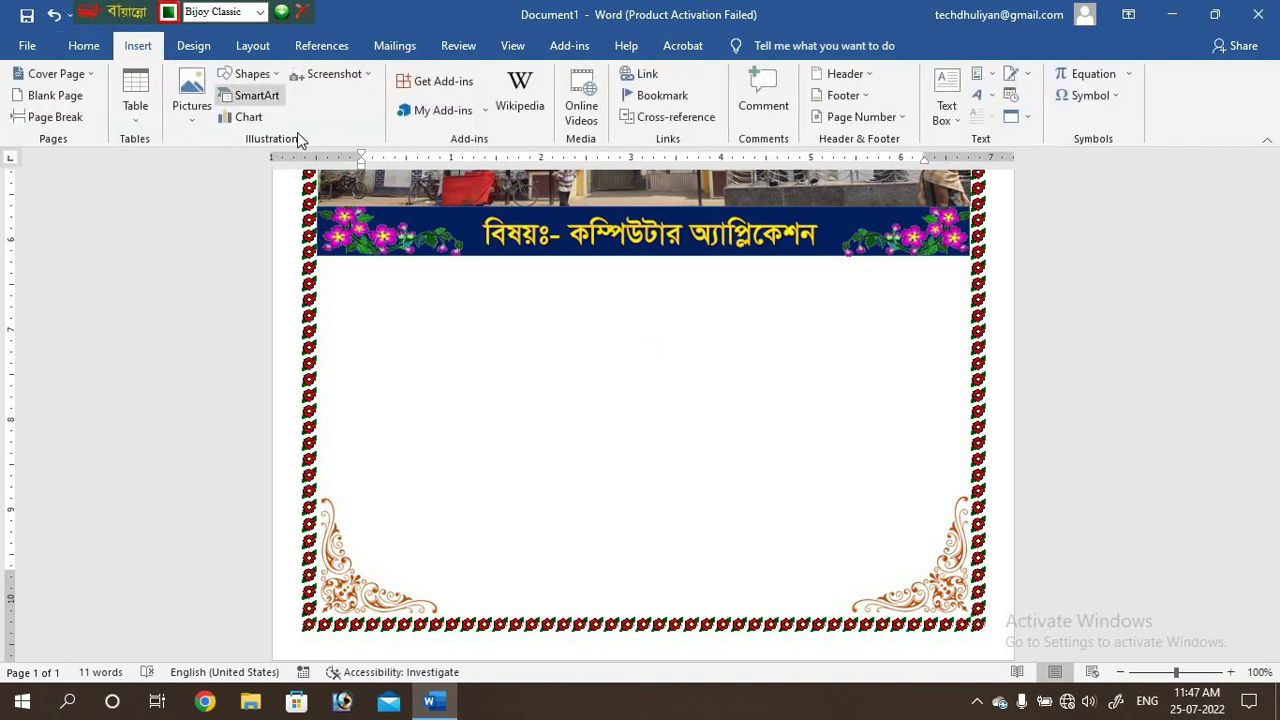
click(252, 74)
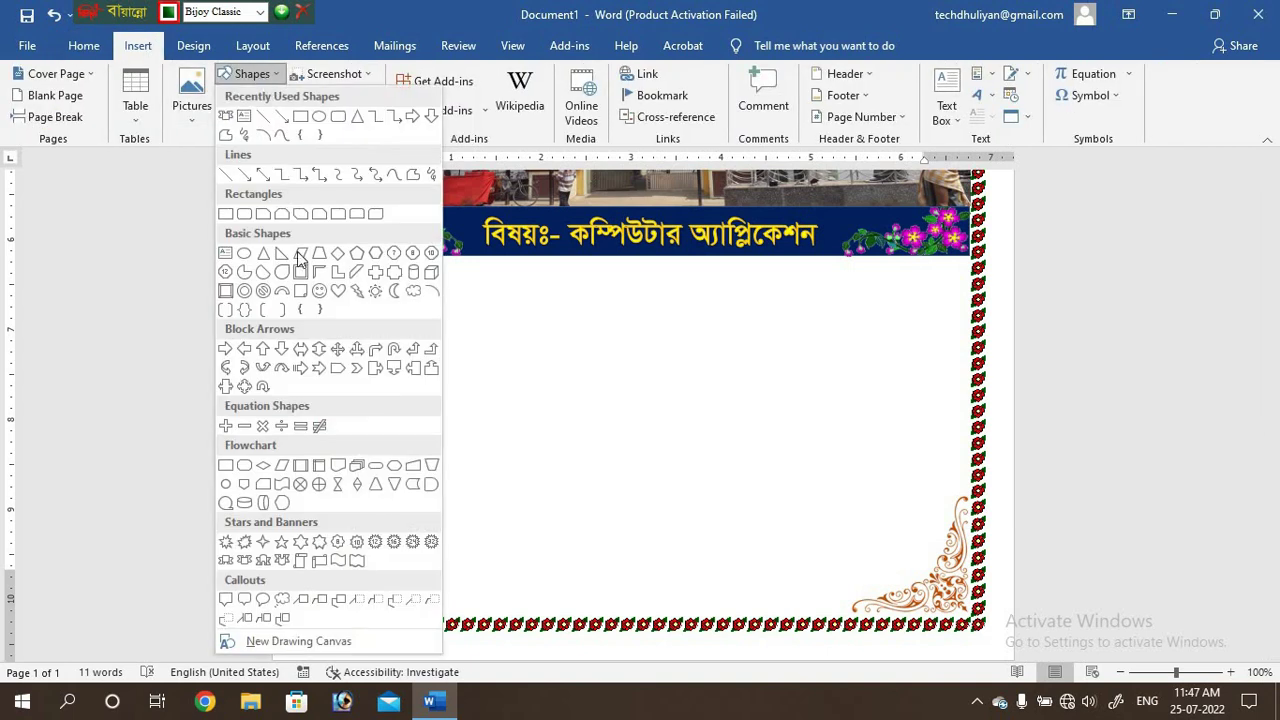
click(228, 216)
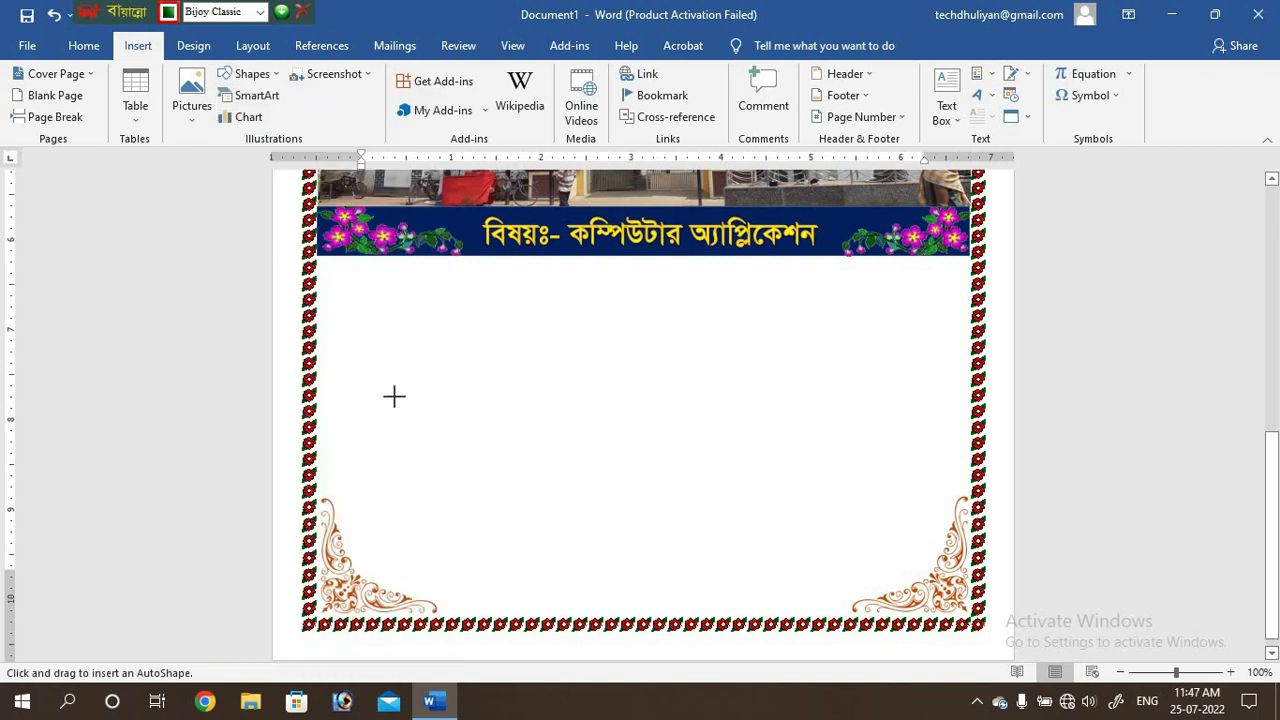
mouse_move(405, 383)
mouse_down()
mouse_move(821, 572)
mouse_move(895, 586)
mouse_up()
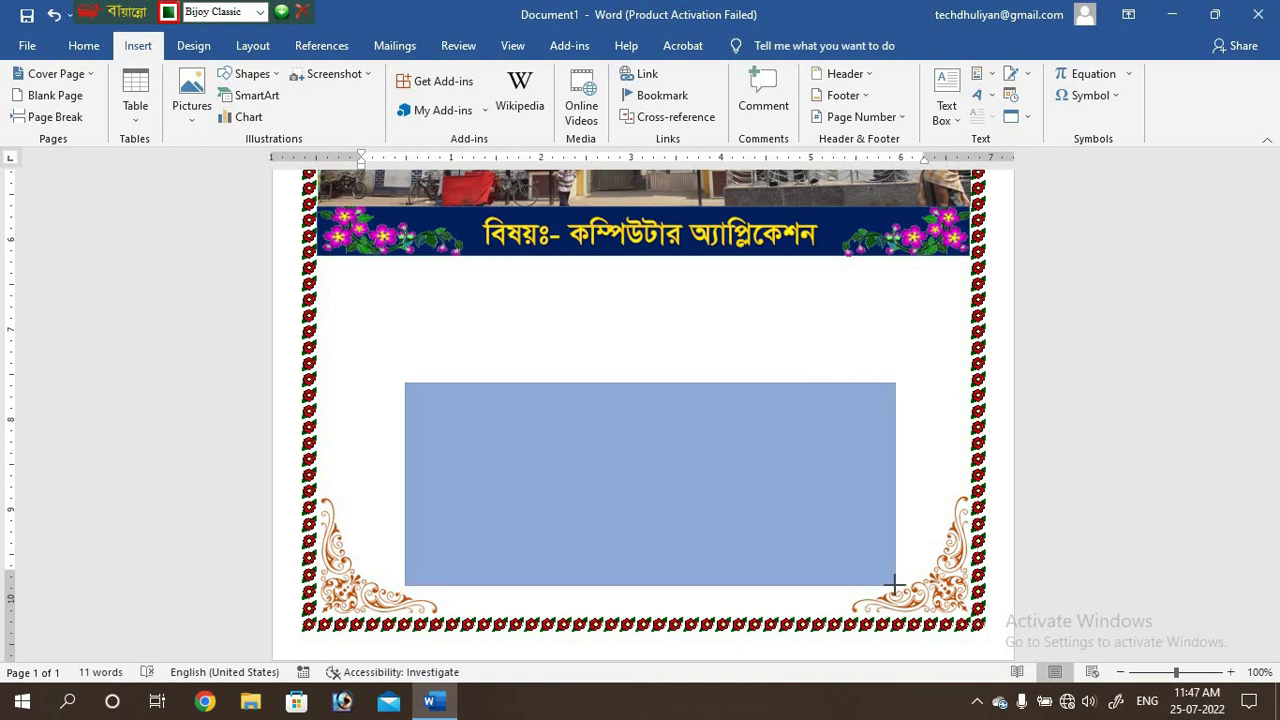
drag(895, 585, 895, 588)
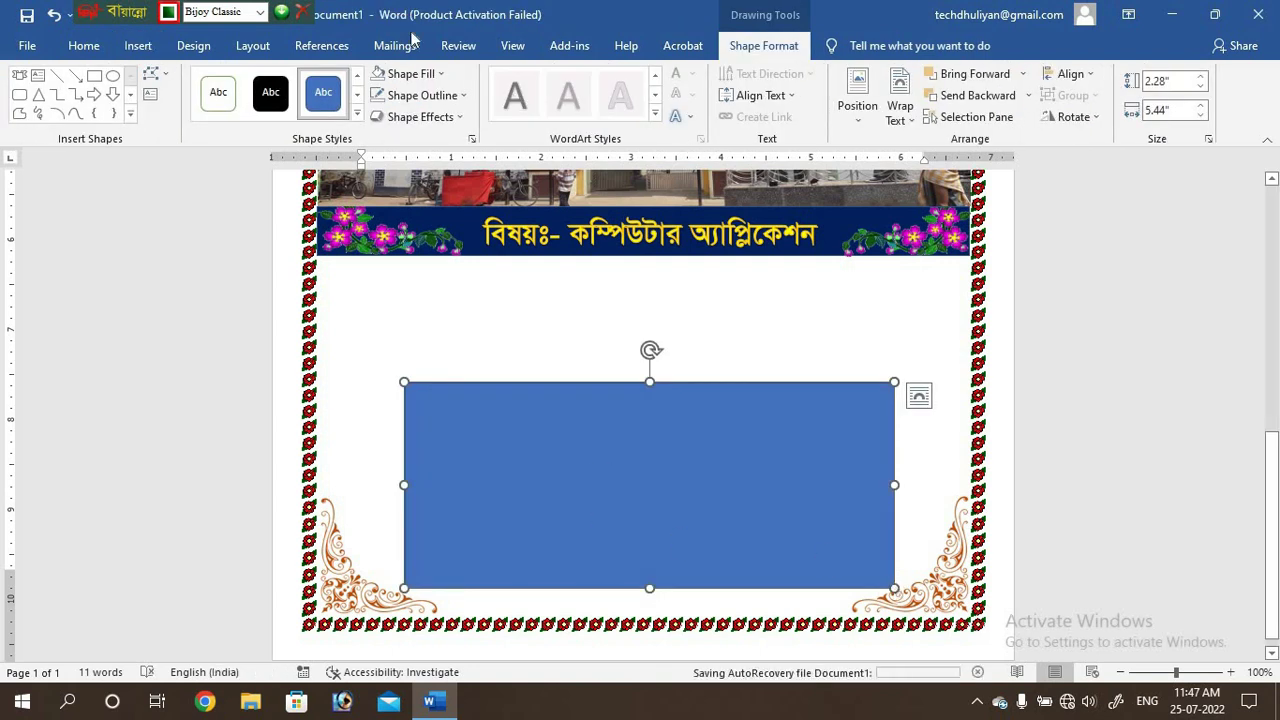
Step: Change the lower rectangle's fill from blue to solid red
click(421, 76)
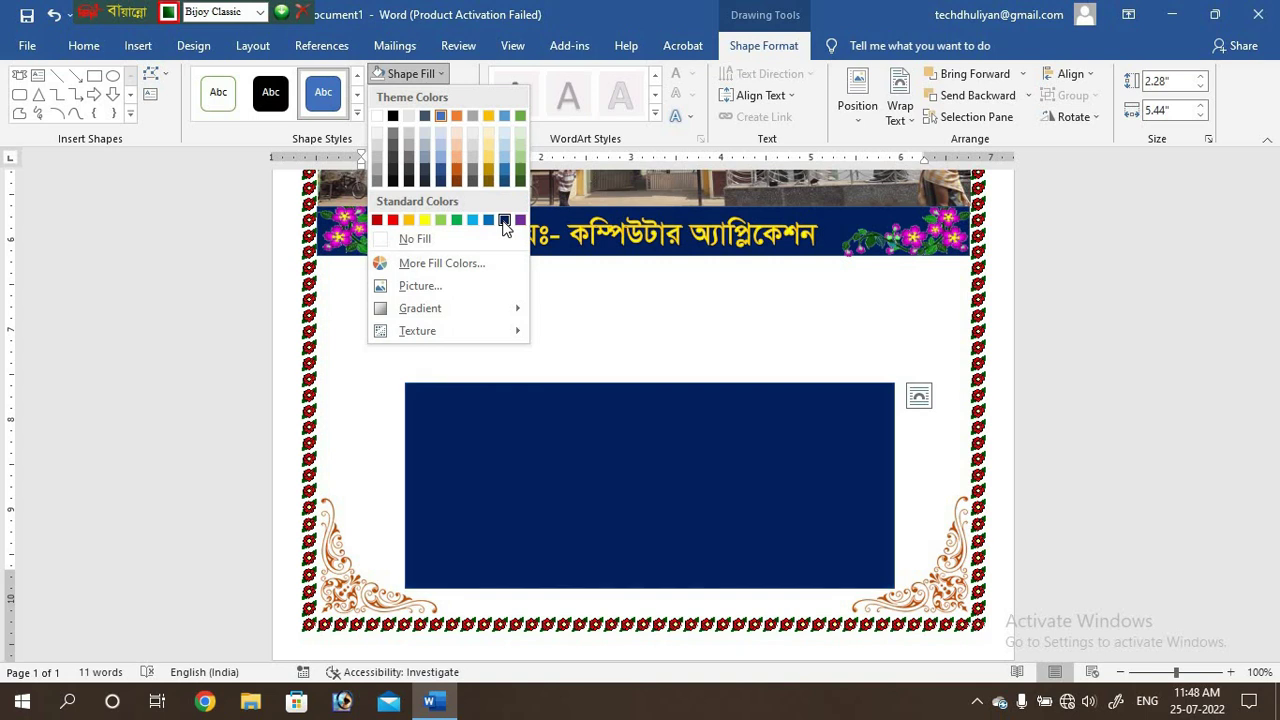
click(394, 224)
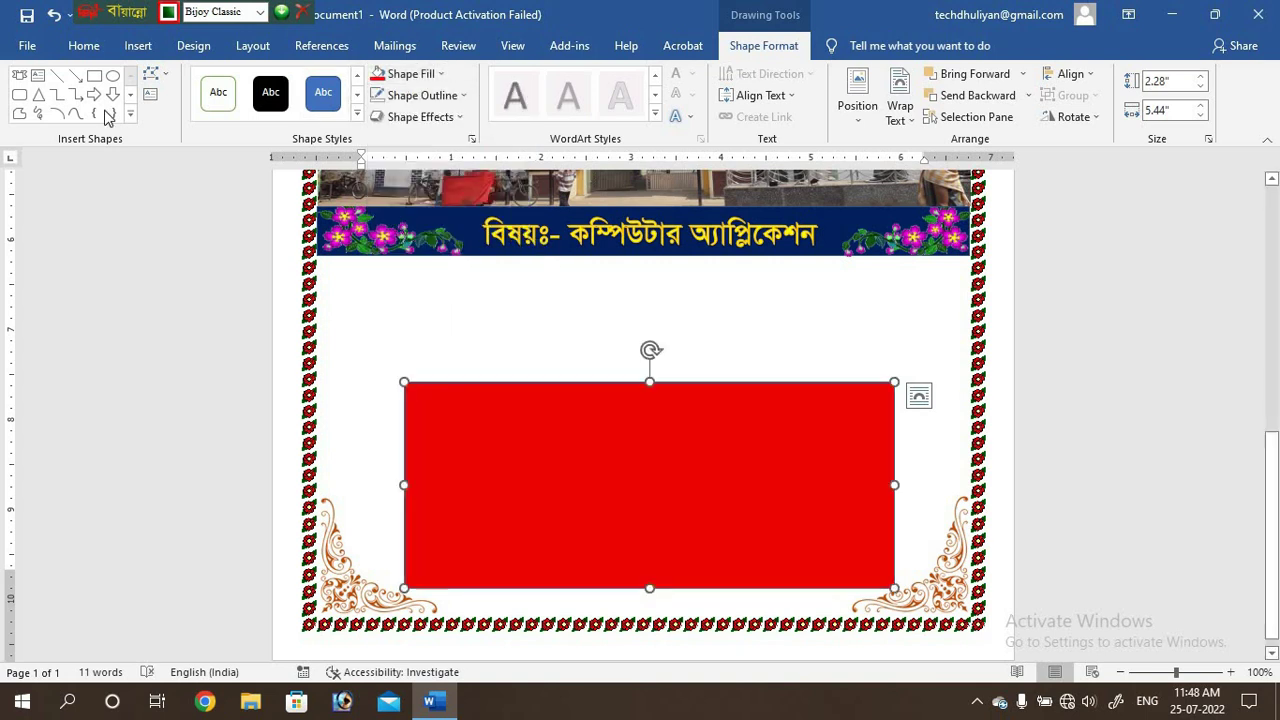
click(19, 96)
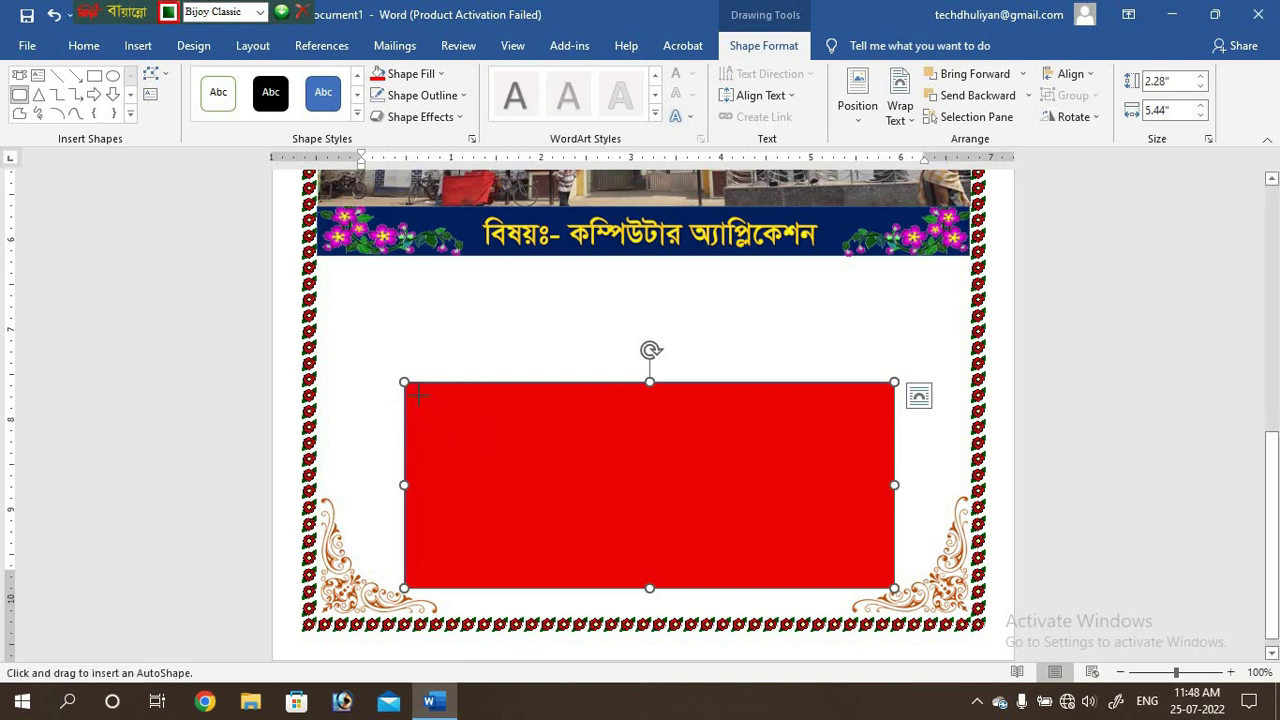
Step: Draw a white-filled 2" by 5.14" rounded rectangle inside the red box, framed in red
drag(418, 396, 880, 578)
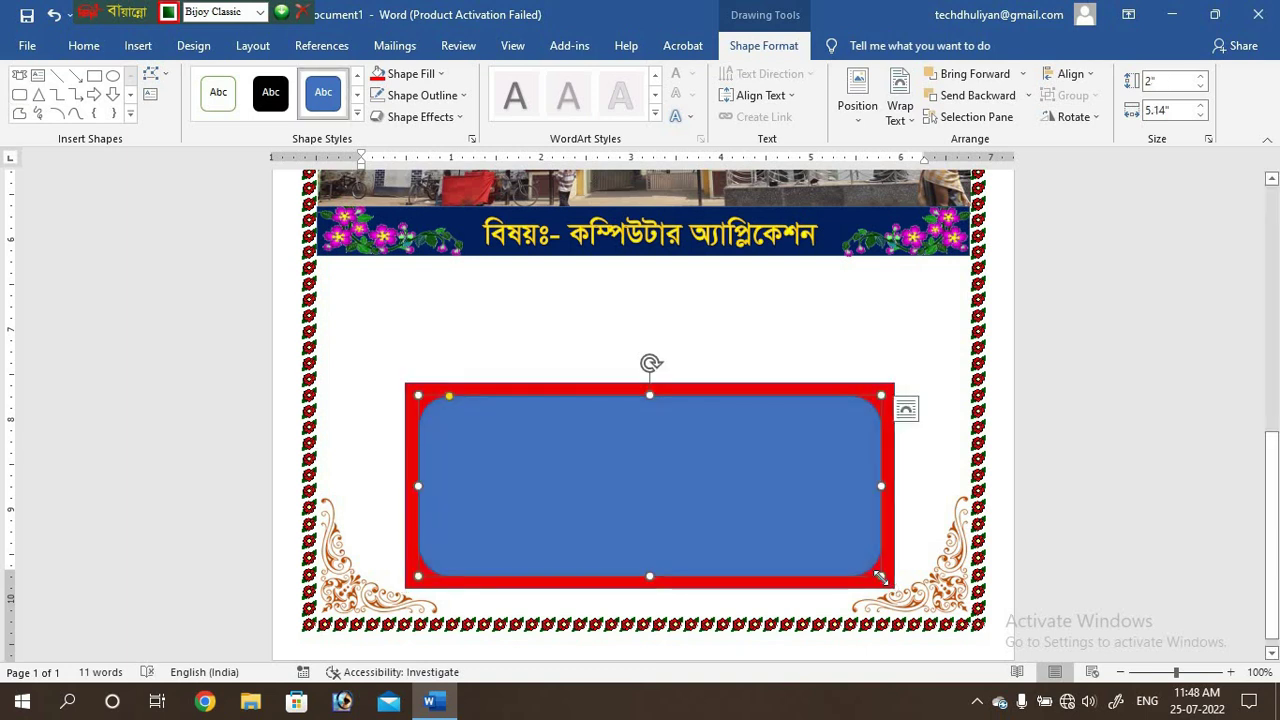
click(409, 80)
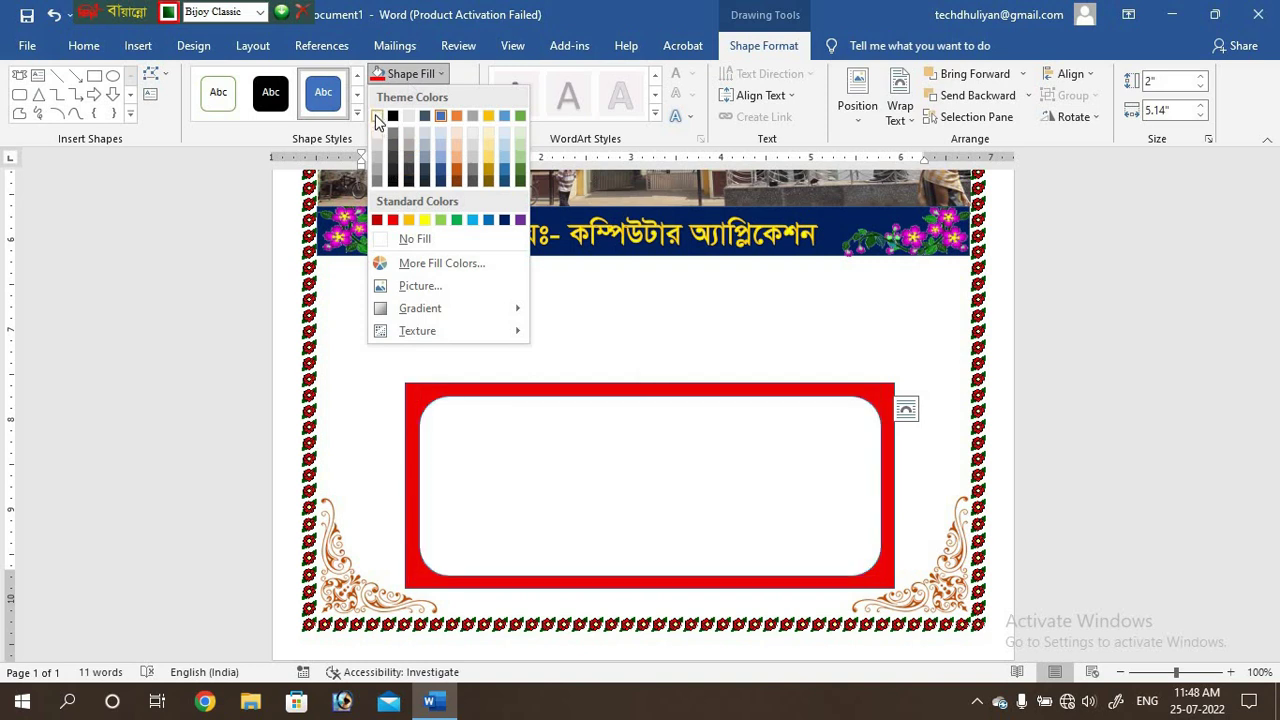
click(377, 117)
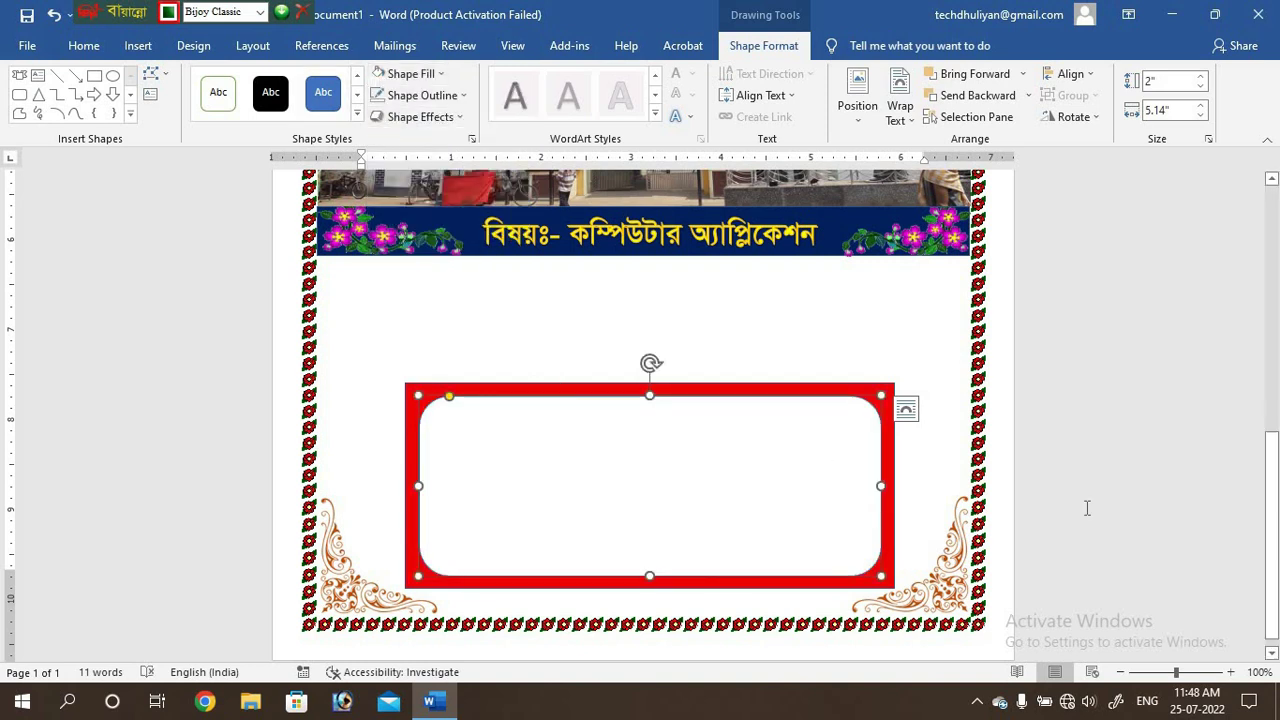
click(1118, 545)
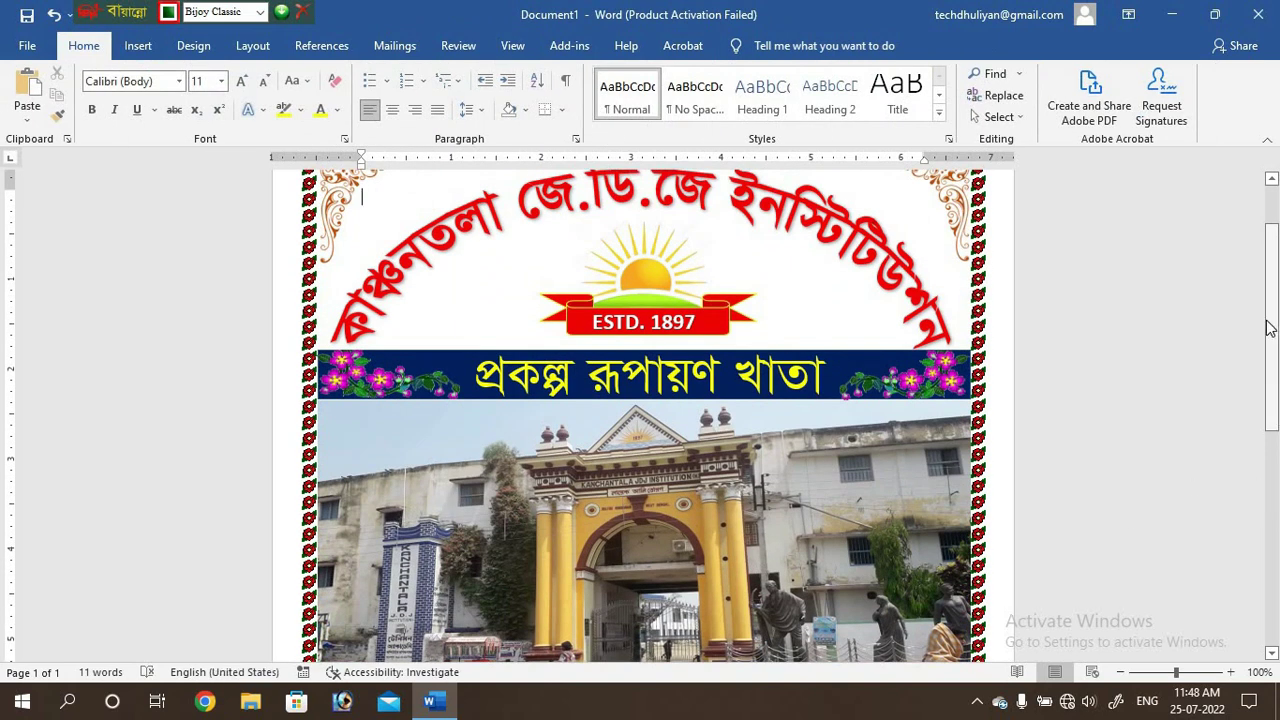
Step: Start adding text inside the white rounded box
scroll(1118, 545, down, 3)
scroll(1277, 557, down, 5)
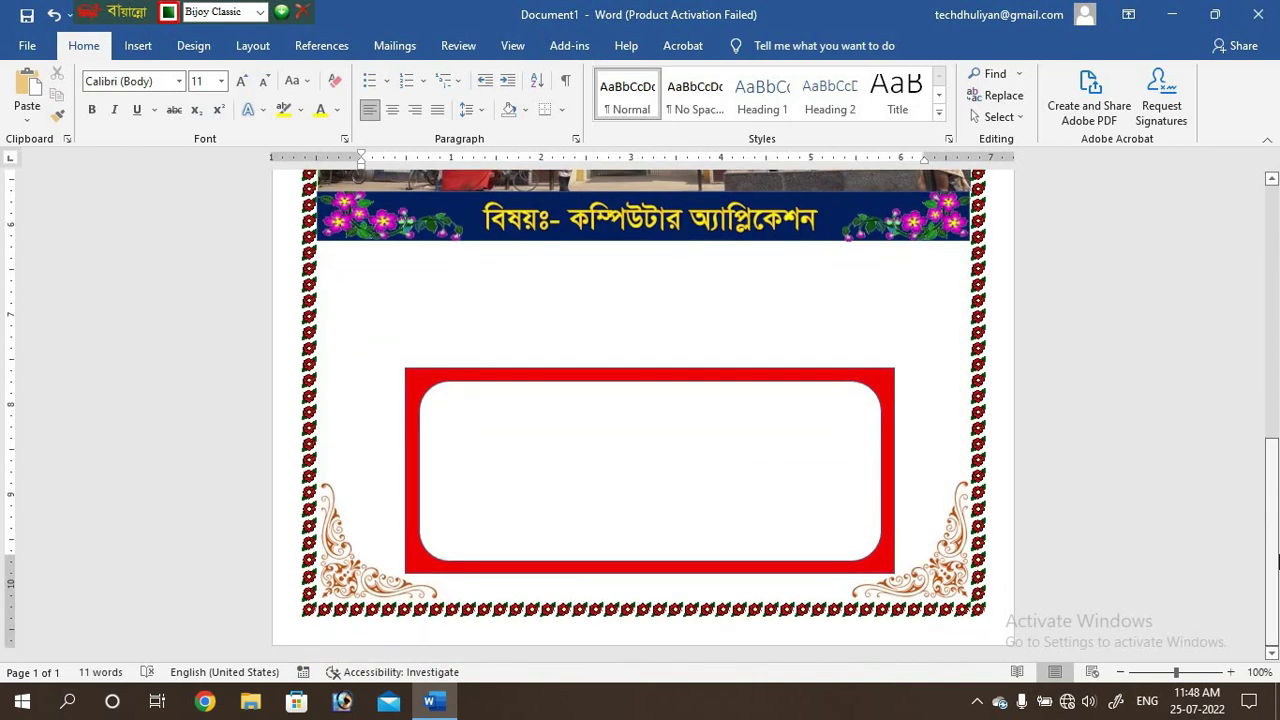
right_click(649, 449)
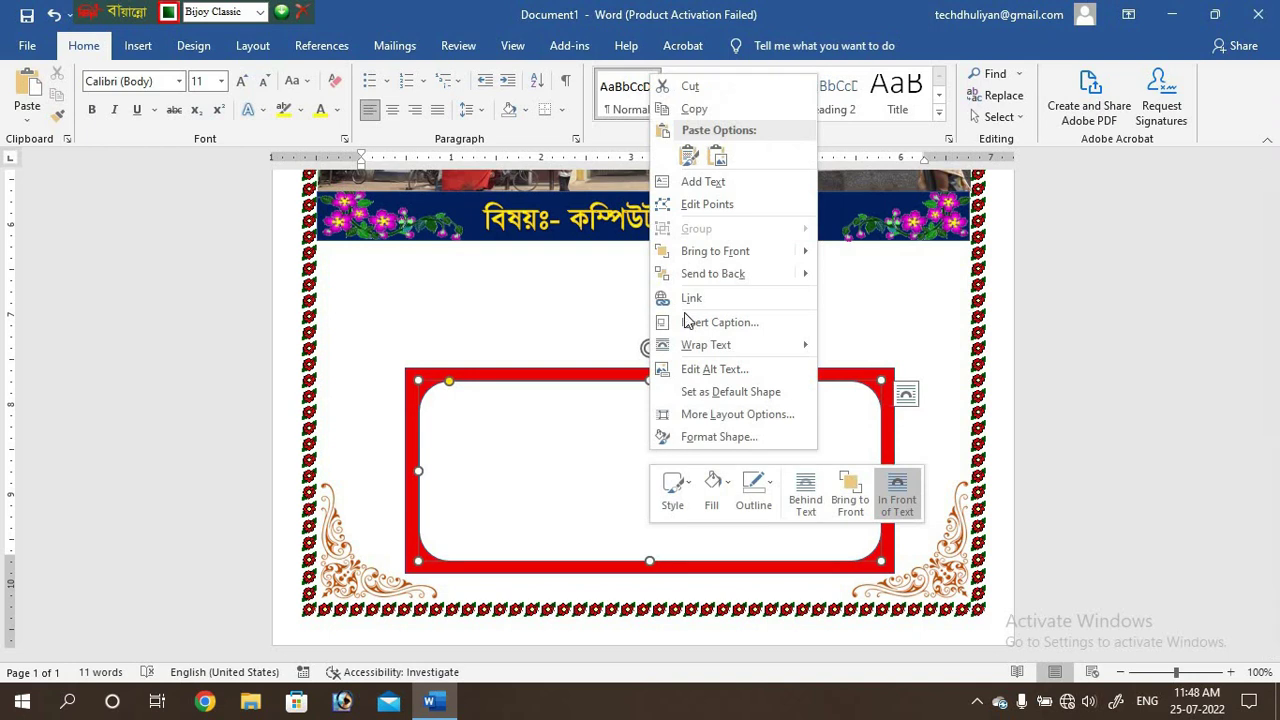
click(714, 184)
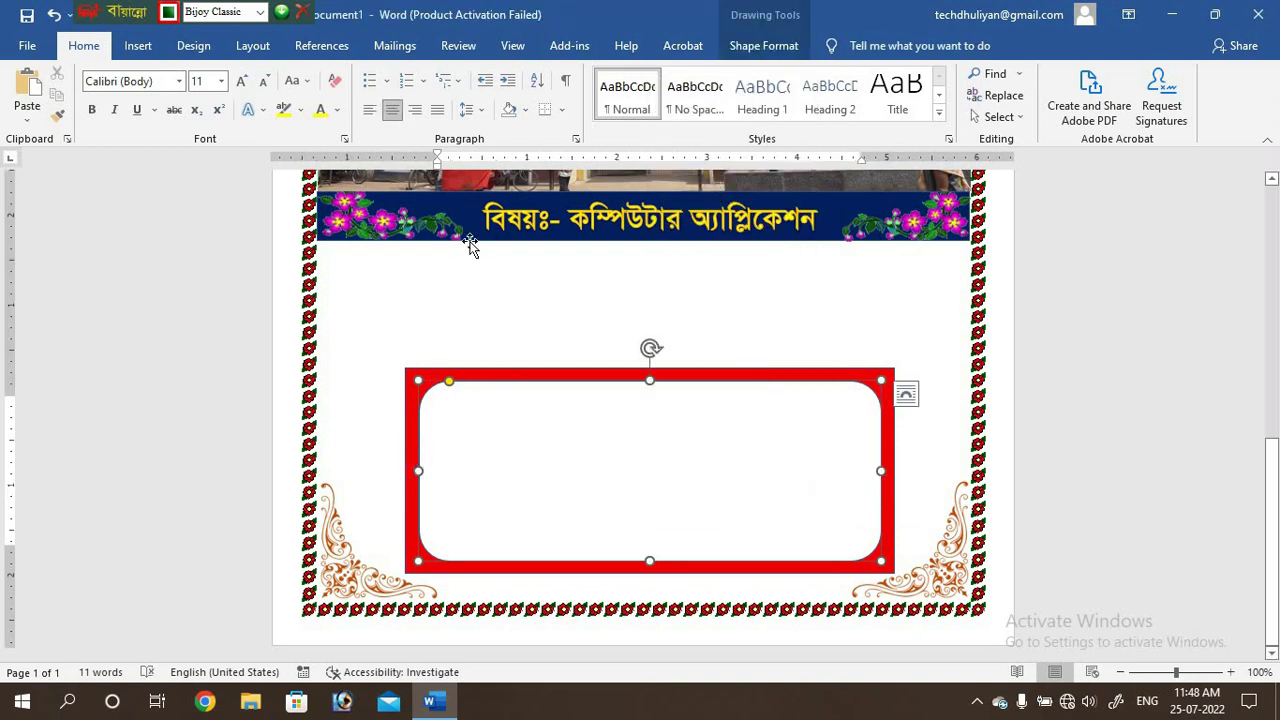
click(776, 50)
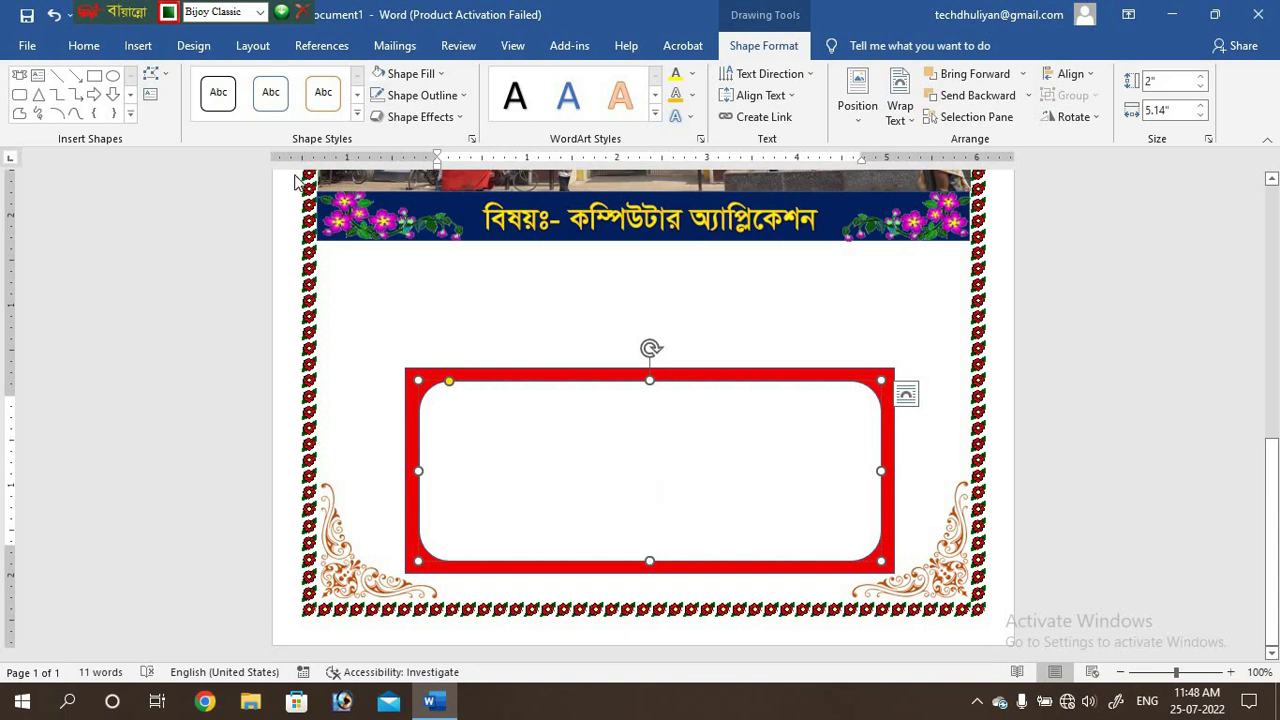
click(80, 47)
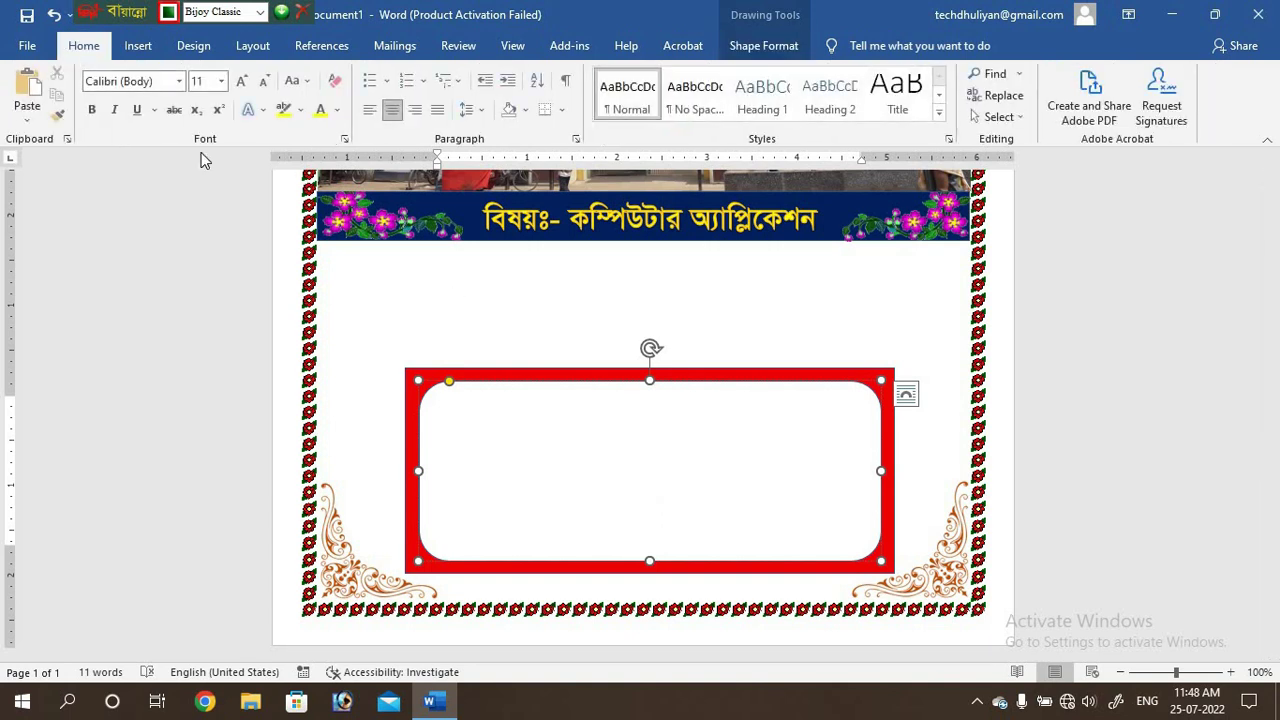
Step: Left-align the box text and set it to SutonnyMJ at size 20
click(371, 119)
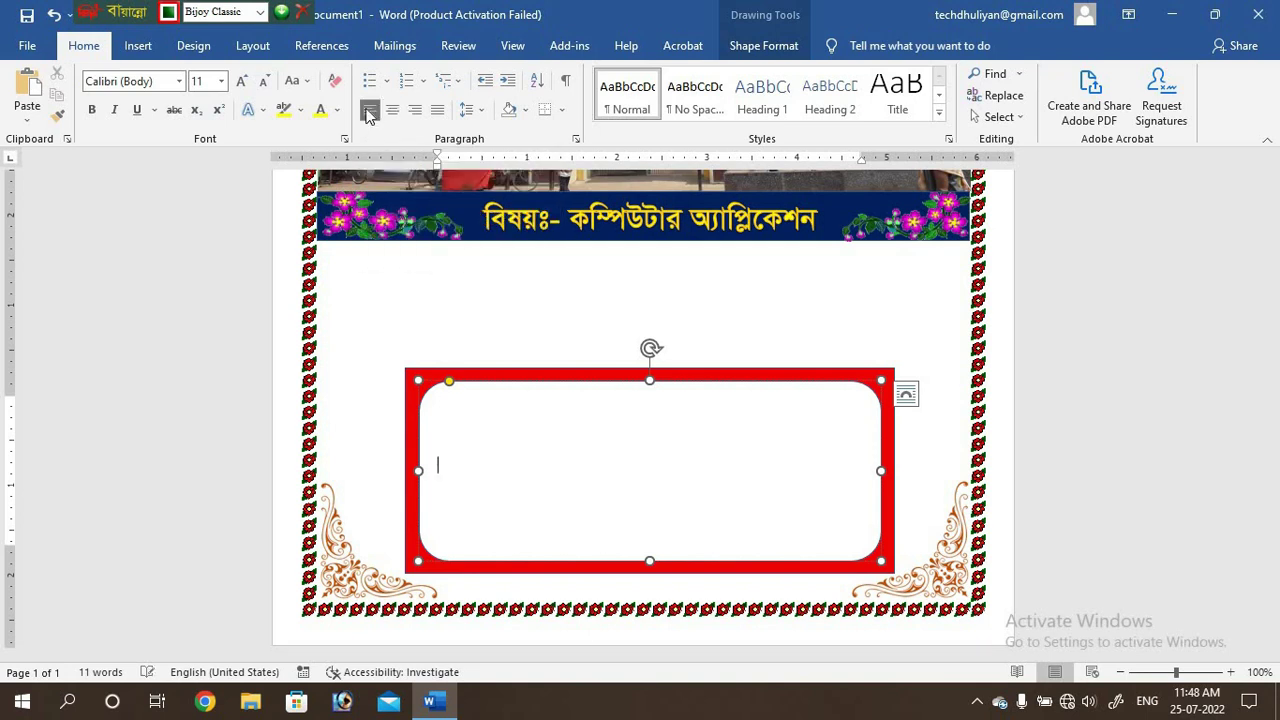
click(180, 87)
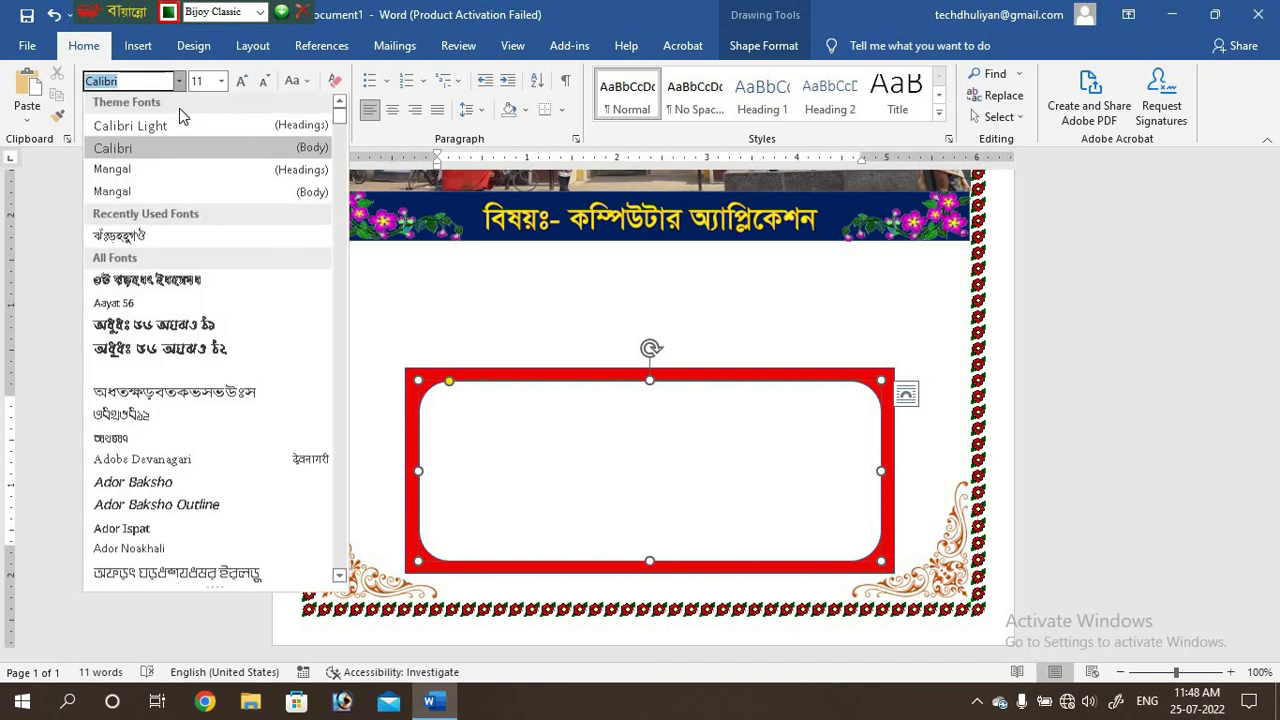
click(142, 240)
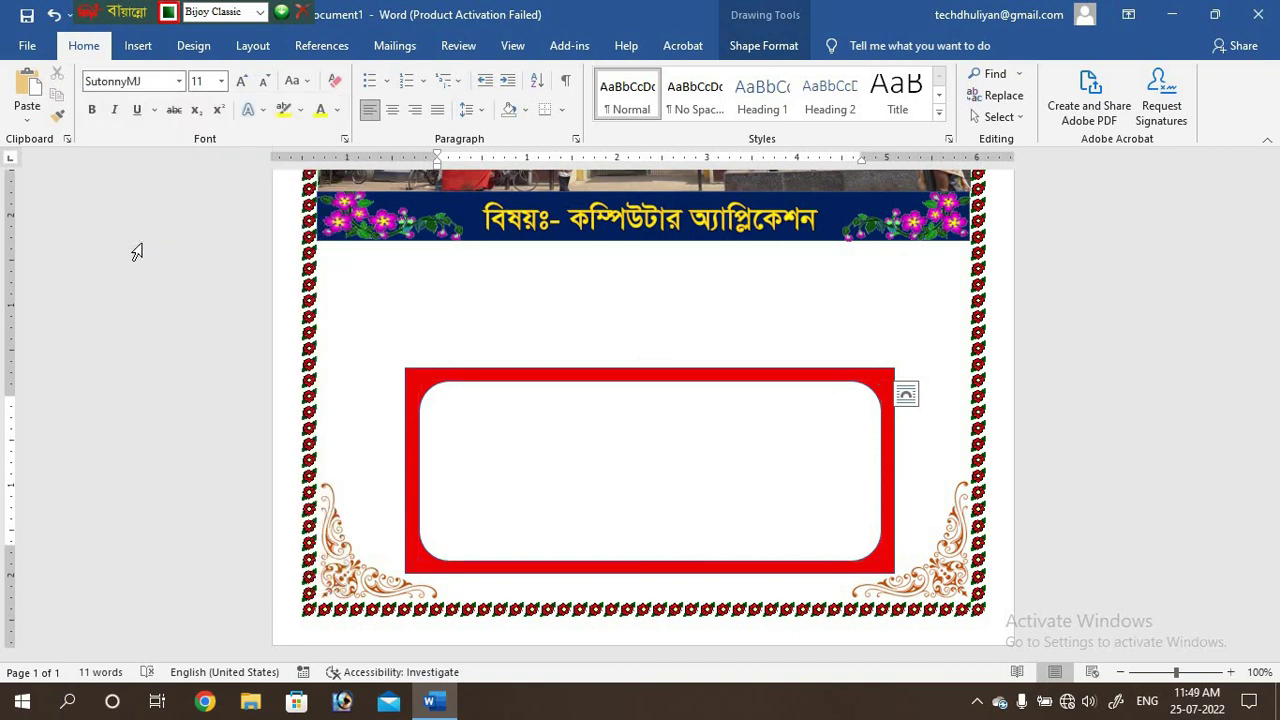
click(243, 87)
click(243, 87)
click(243, 87)
click(243, 87)
click(243, 87)
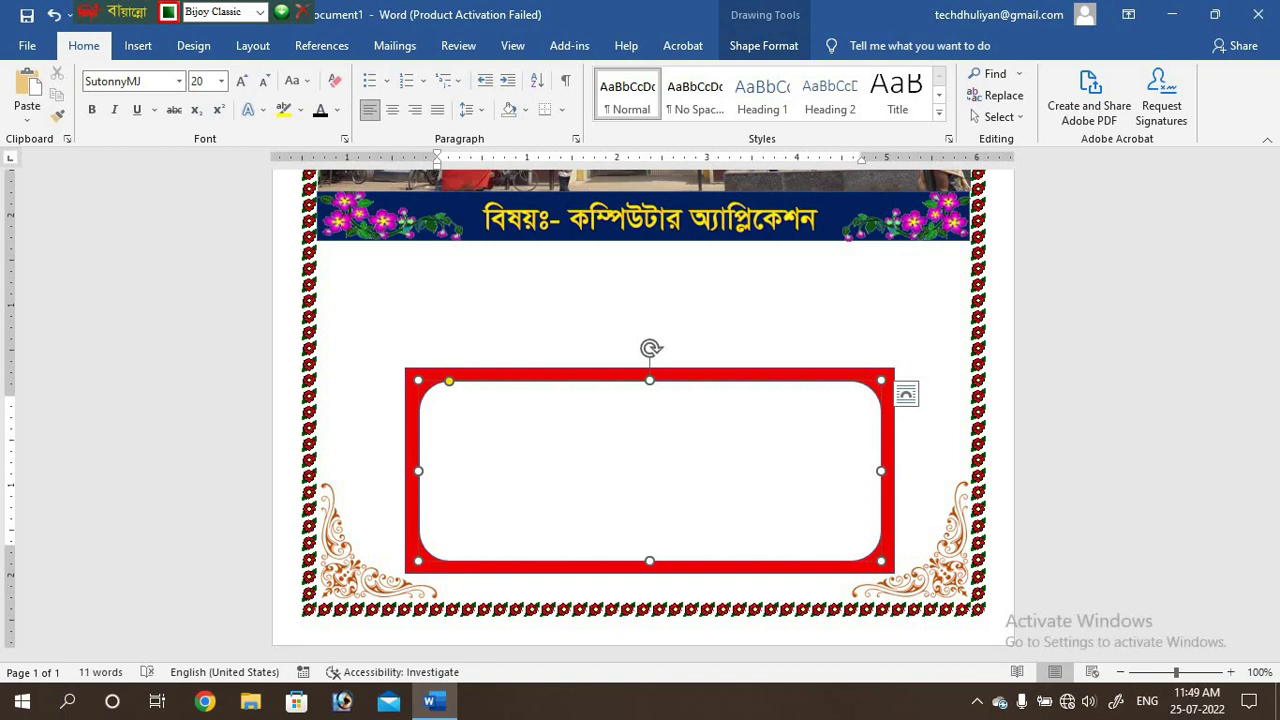
Step: Type the dotted নাম line and start a new line
text(bfg)
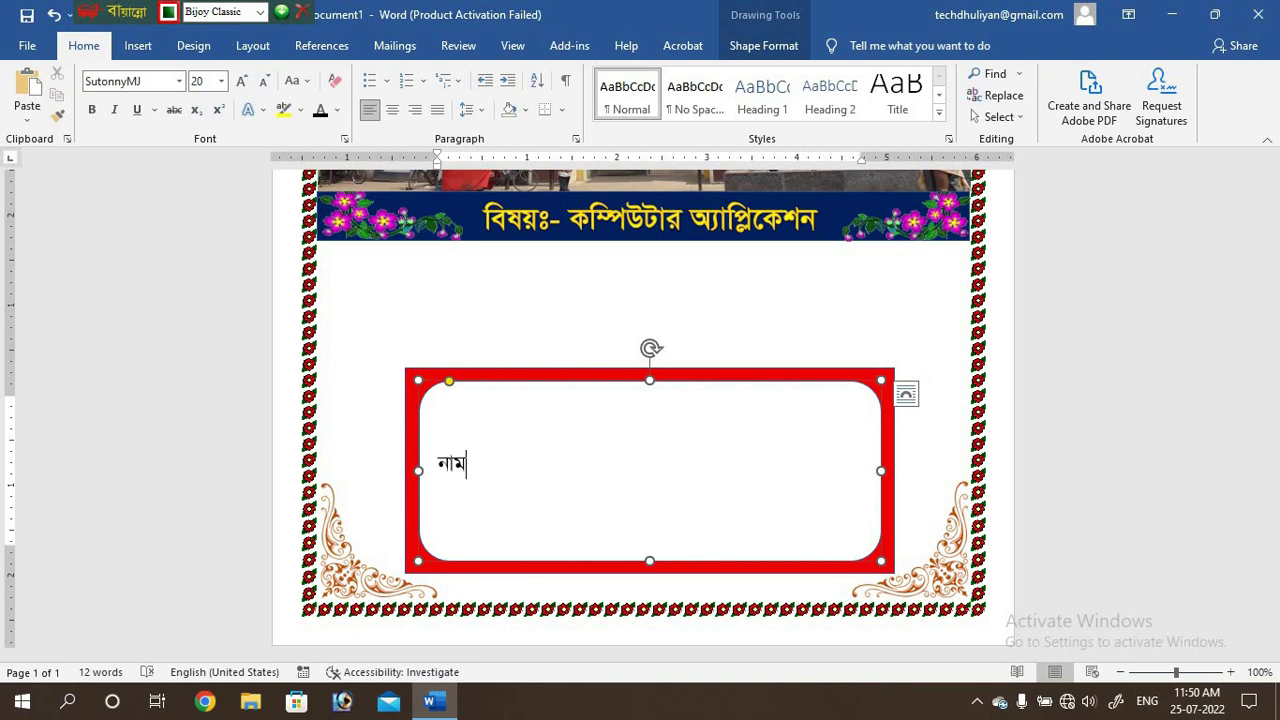
text(:)
text(.)
text(......)
text(..........................................)
text(......................)
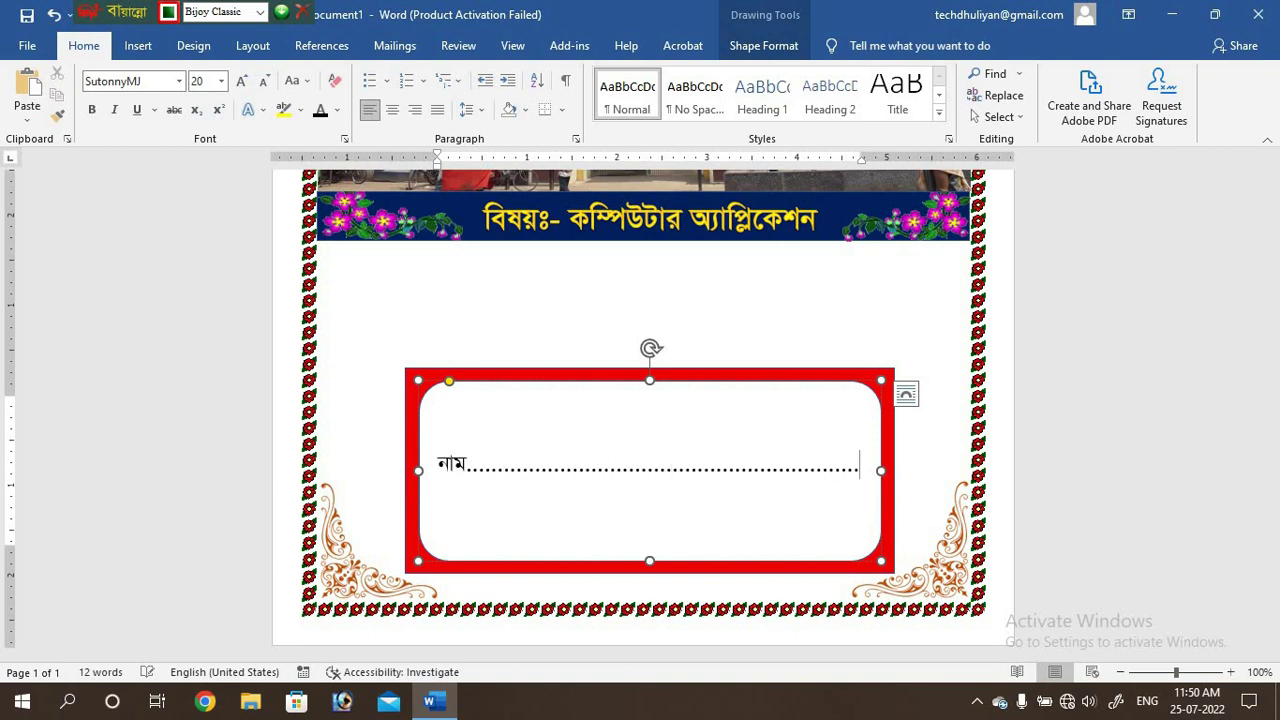
text(.)
key(BackSpace)
key(Return)
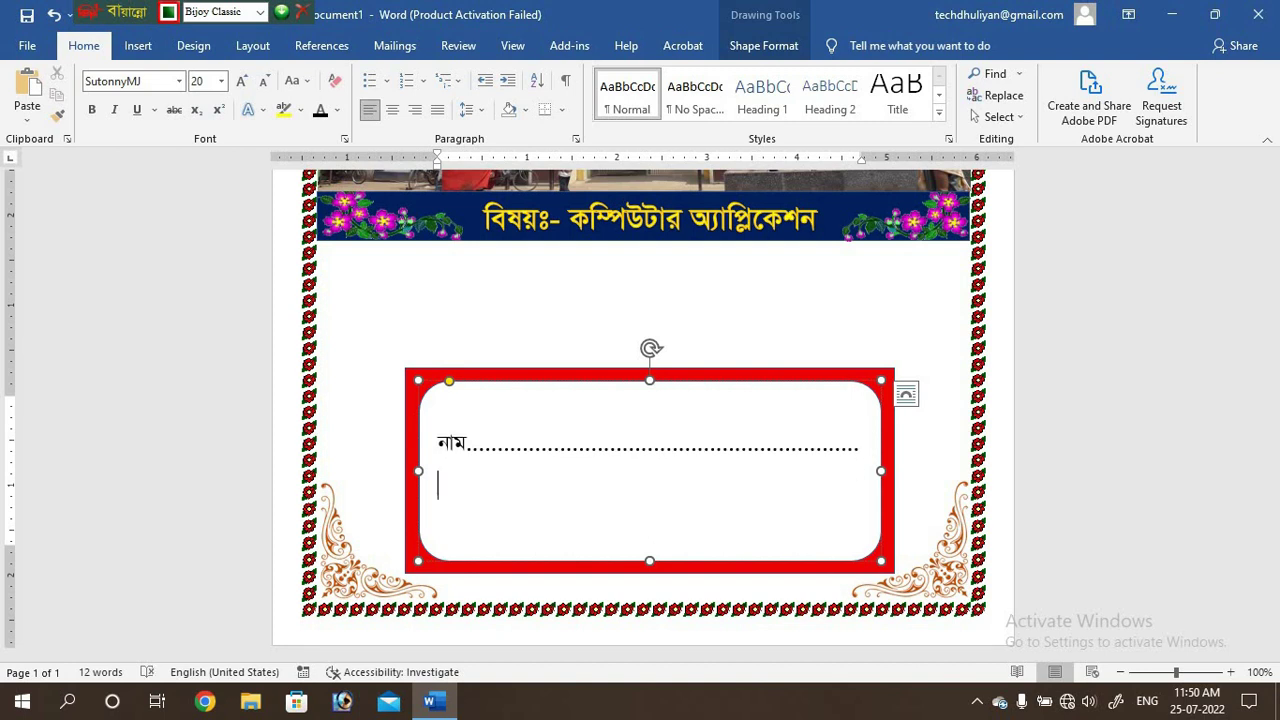
Step: Type the second line: শ্রেণী, বিভাগ and রোল নং separated by dotted runs
text(cM)
key(BackSpace)
text(M)
text(B)
text(D)
text(a)
text(..)
text(...)
text(....)
text(.....)
key(BackSpace)
text(ি)
text(বভা)
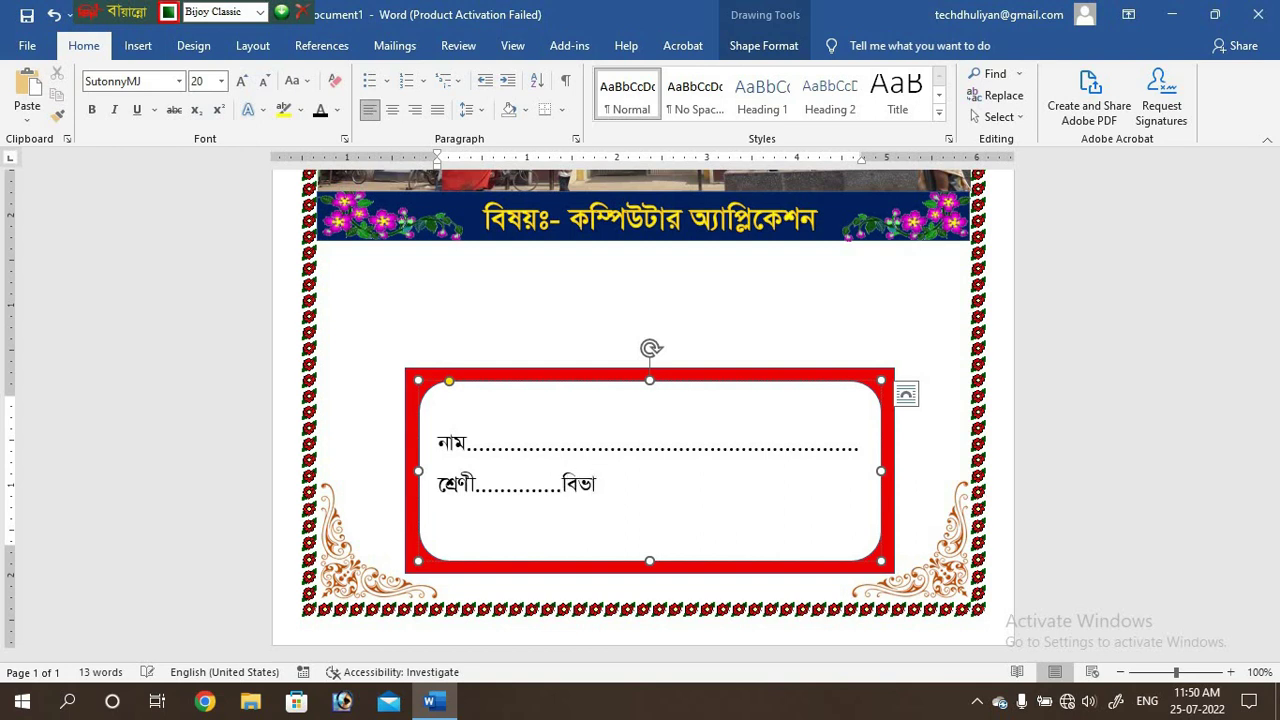
text(গ)
text(্)
key(BackSpace)
text(...)
text(.......)
text(.)
text(ে)
text(রা)
text(ল )
text(নং)
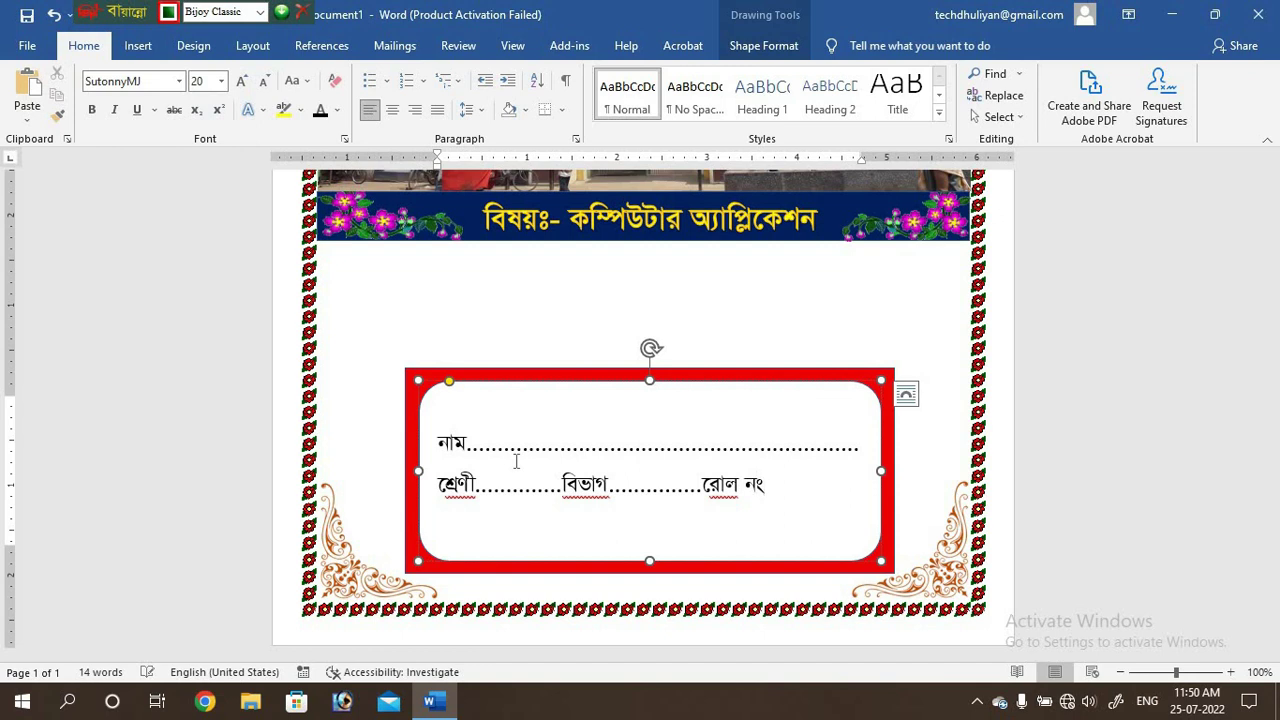
text(. ..)
text(...)
Step: Trim the dots after রোল নং so the second line fits
key(BackSpace)
key(BackSpace)
key(BackSpace)
text(.)
key(BackSpace)
text(..)
text(......)
text(..)
key(BackSpace)
key(BackSpace)
Step: Add a dotted রেজিস্ট্রেশন নং line and a blank line above নাম
key(Return)
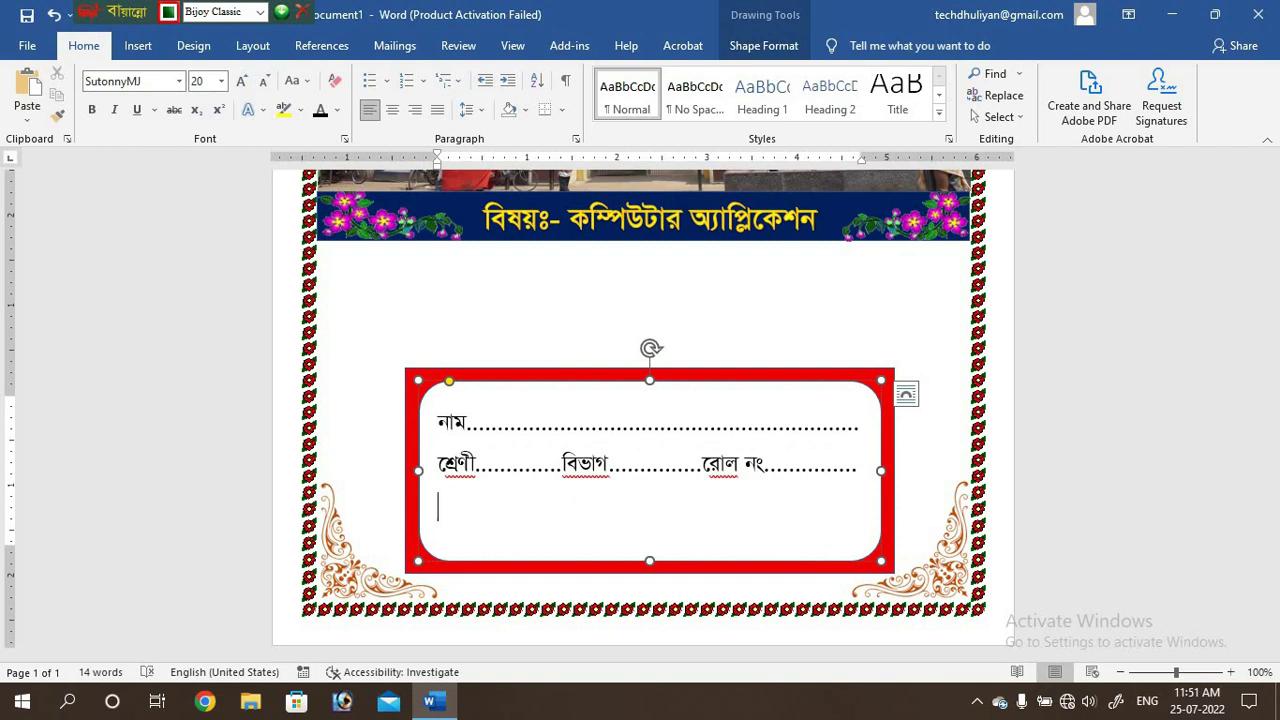
text(রে)
text(র)
text(জি)
text(সে)
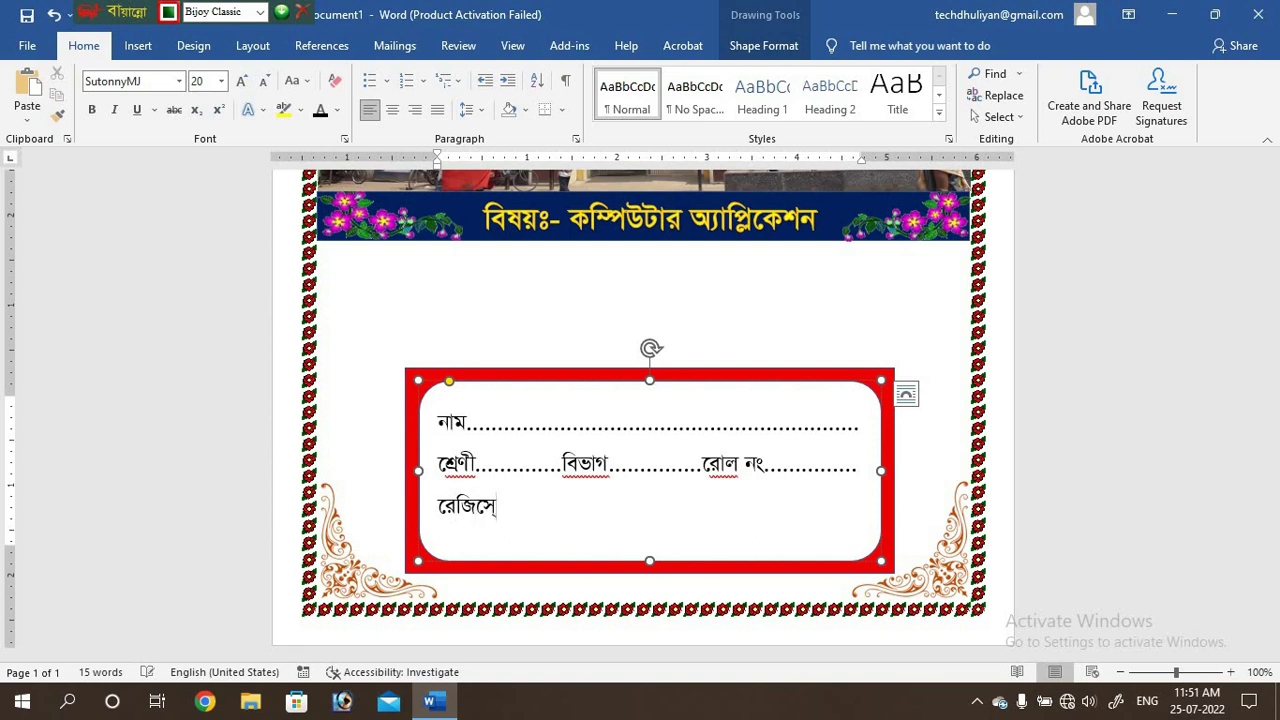
text(্ট্রে)
text(শন)
text( নং..)
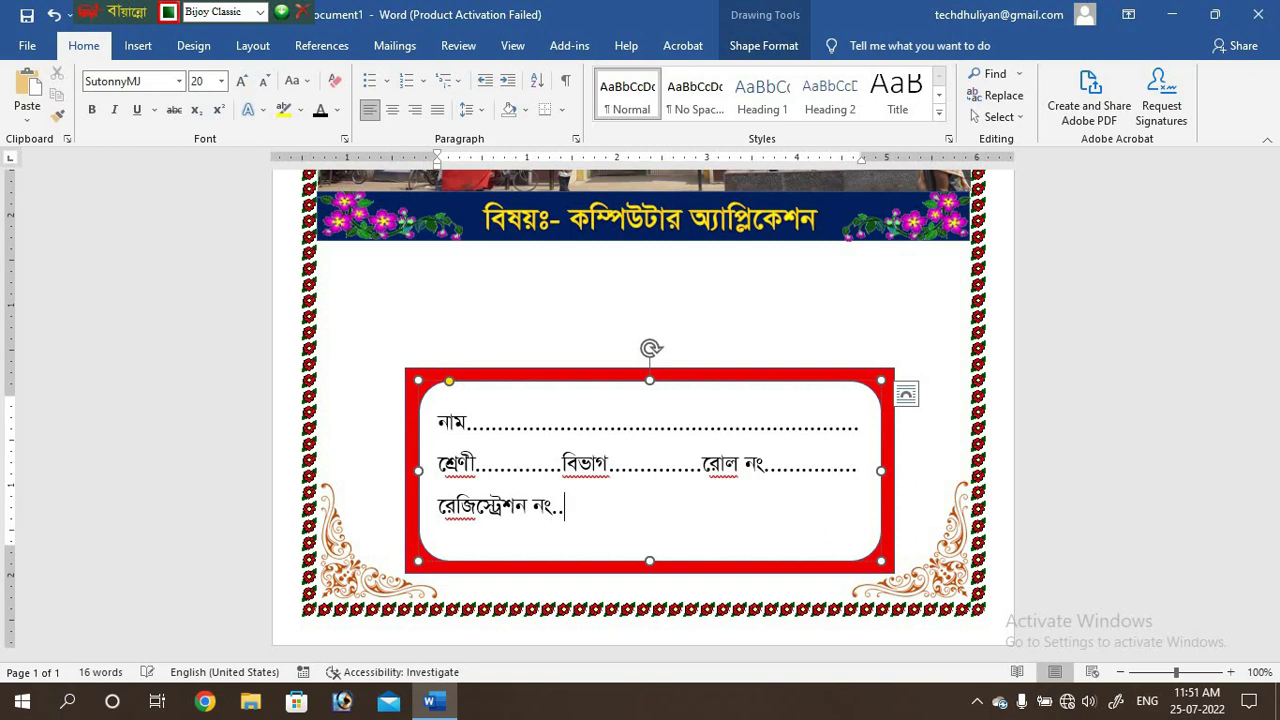
key(BackSpace)
text(ঃ)
text(....)
text(.......)
text(...)
click(436, 422)
key(Return)
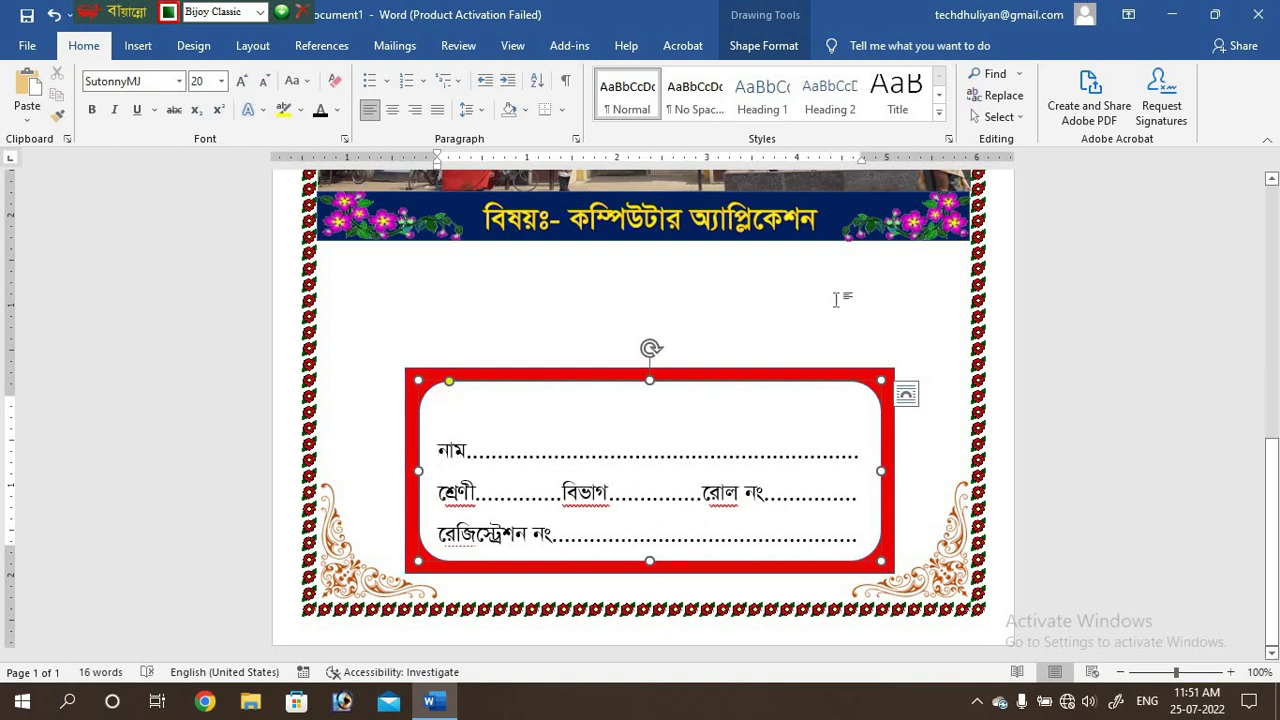
Step: Insert the business woman picture from this computer
click(1190, 300)
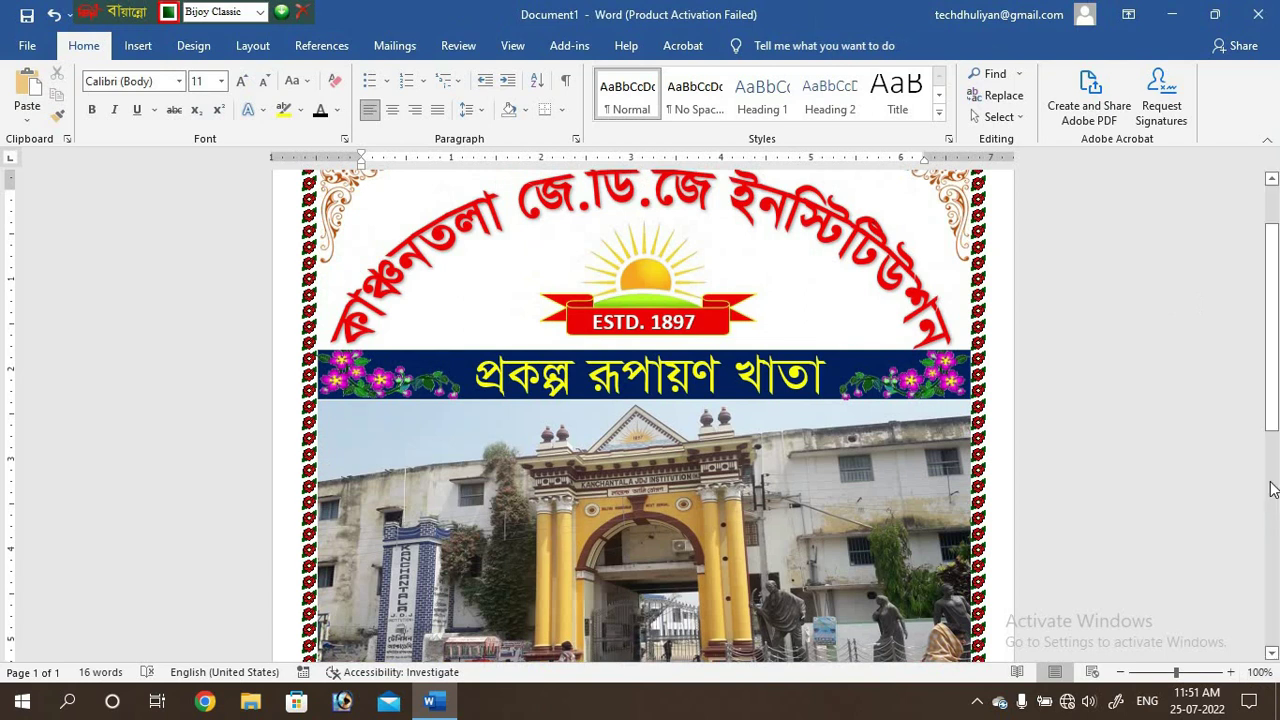
drag(1275, 383, 1275, 530)
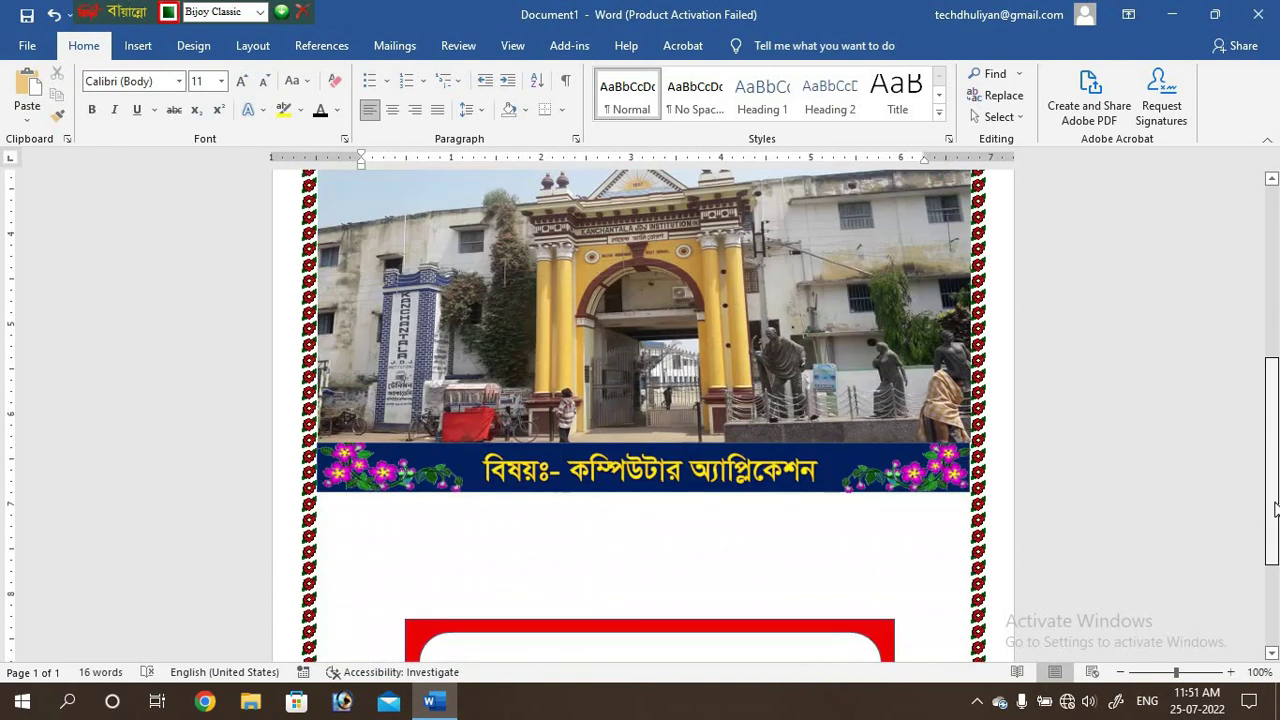
scroll(1275, 531, down, 1)
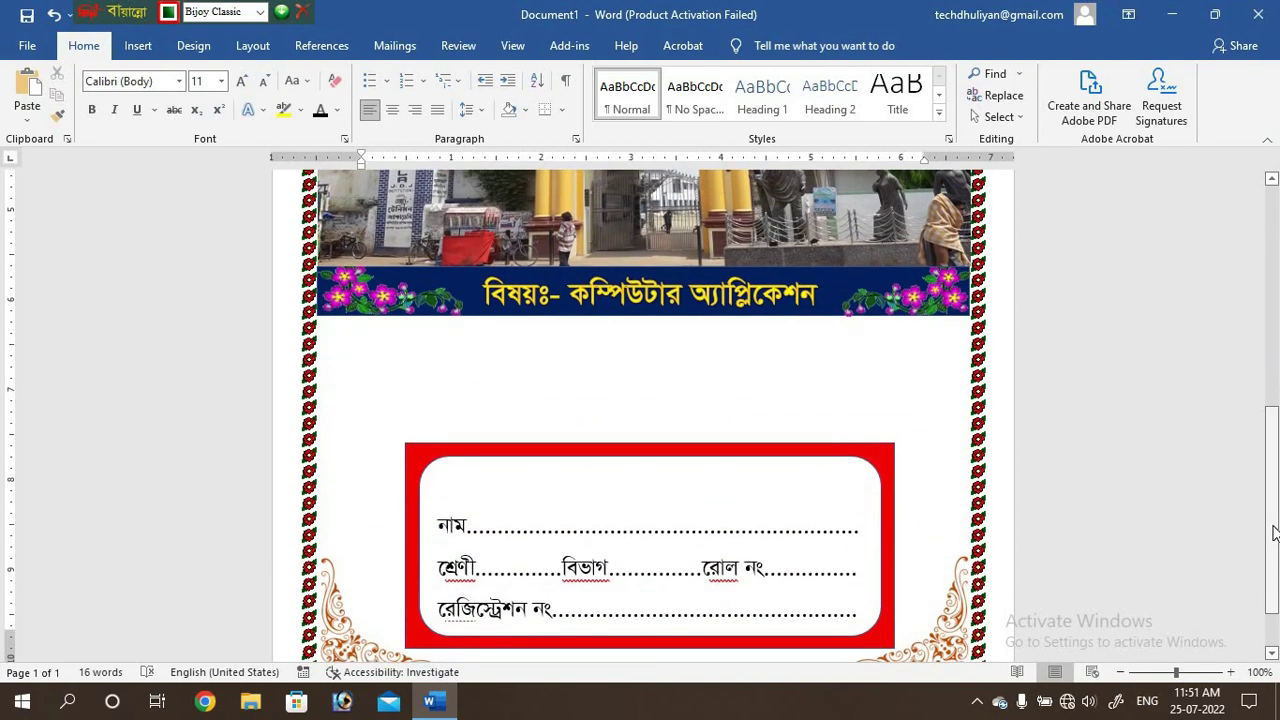
click(140, 48)
click(199, 86)
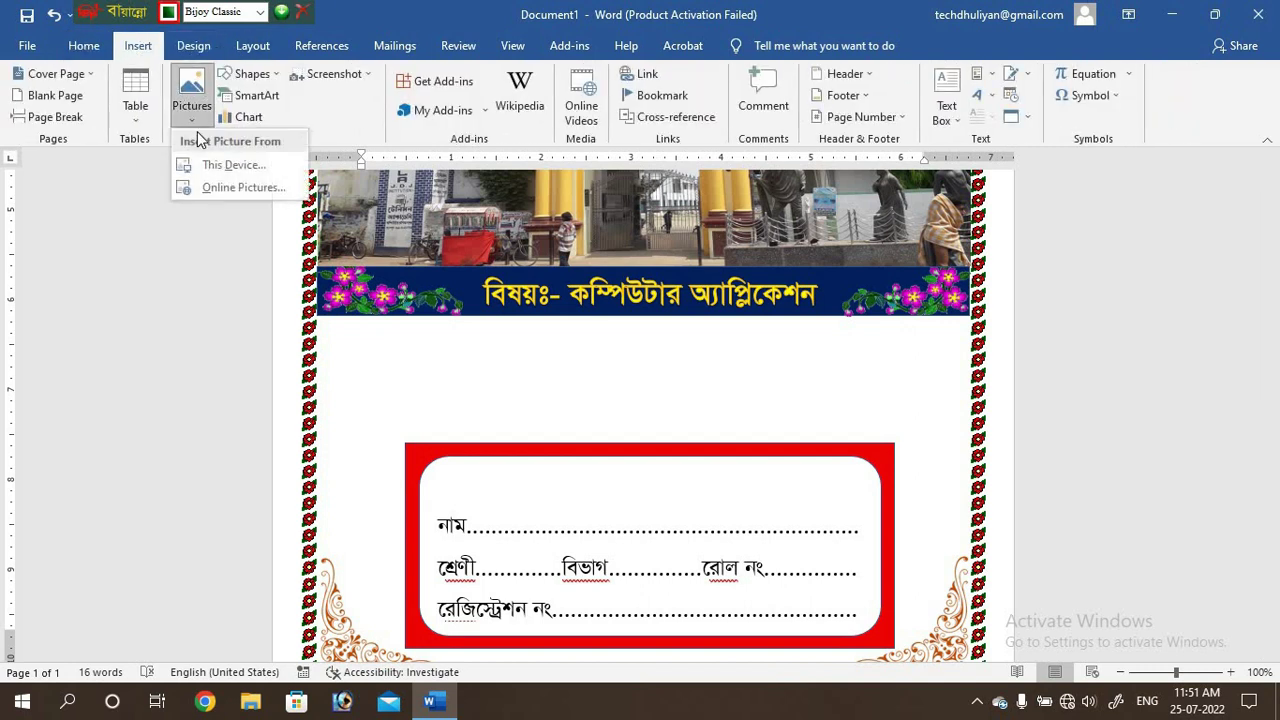
click(230, 165)
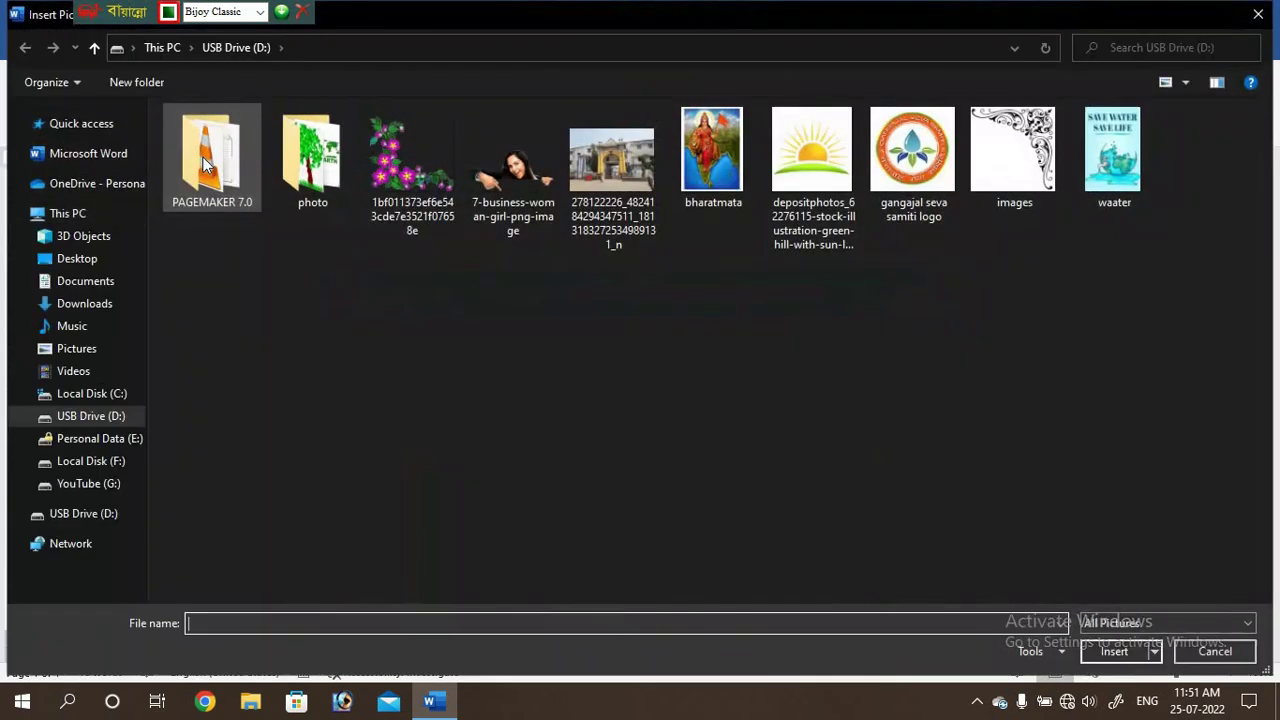
double_click(513, 170)
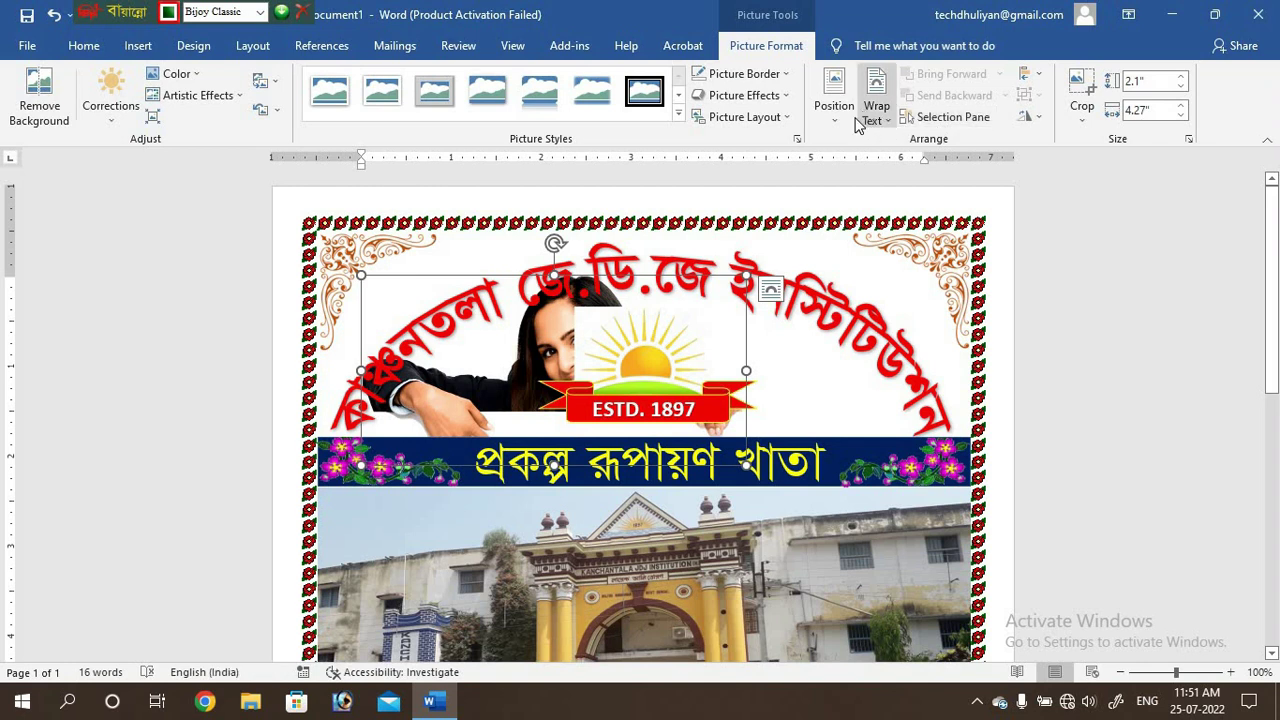
Step: Float the picture in front of text and resize it to 1.69" by 3.44", just above the red box
click(879, 122)
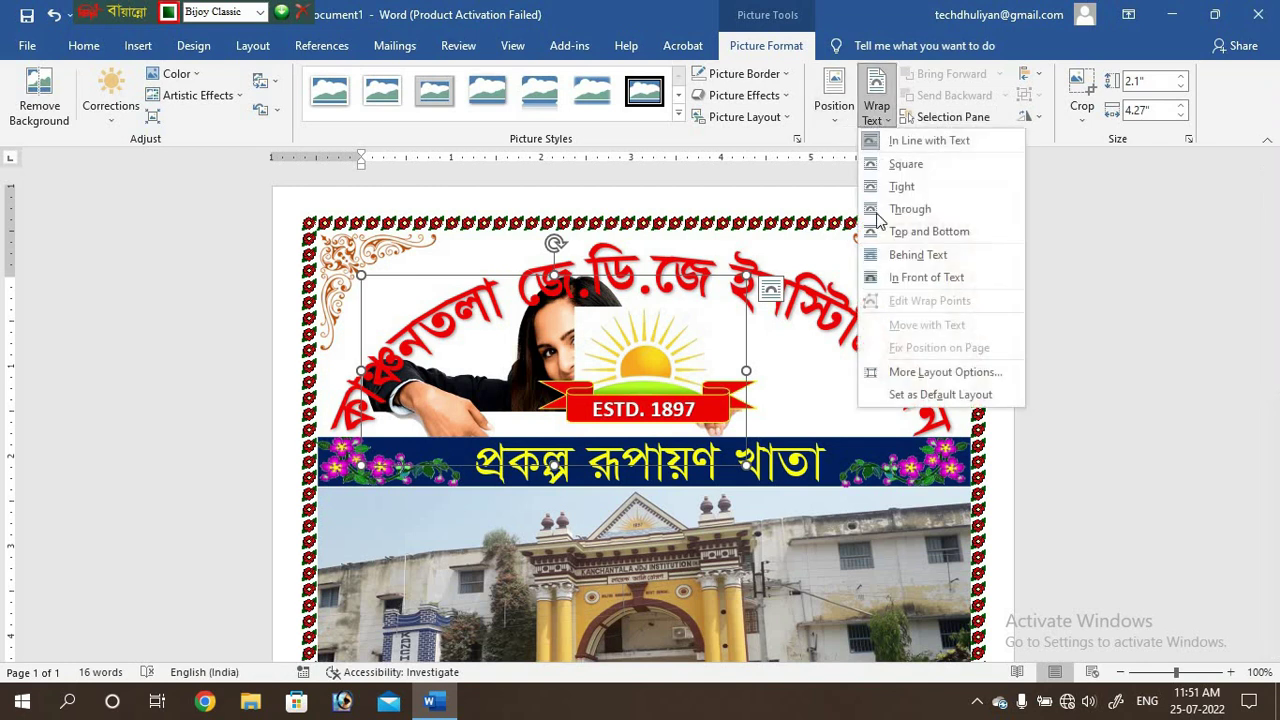
click(903, 288)
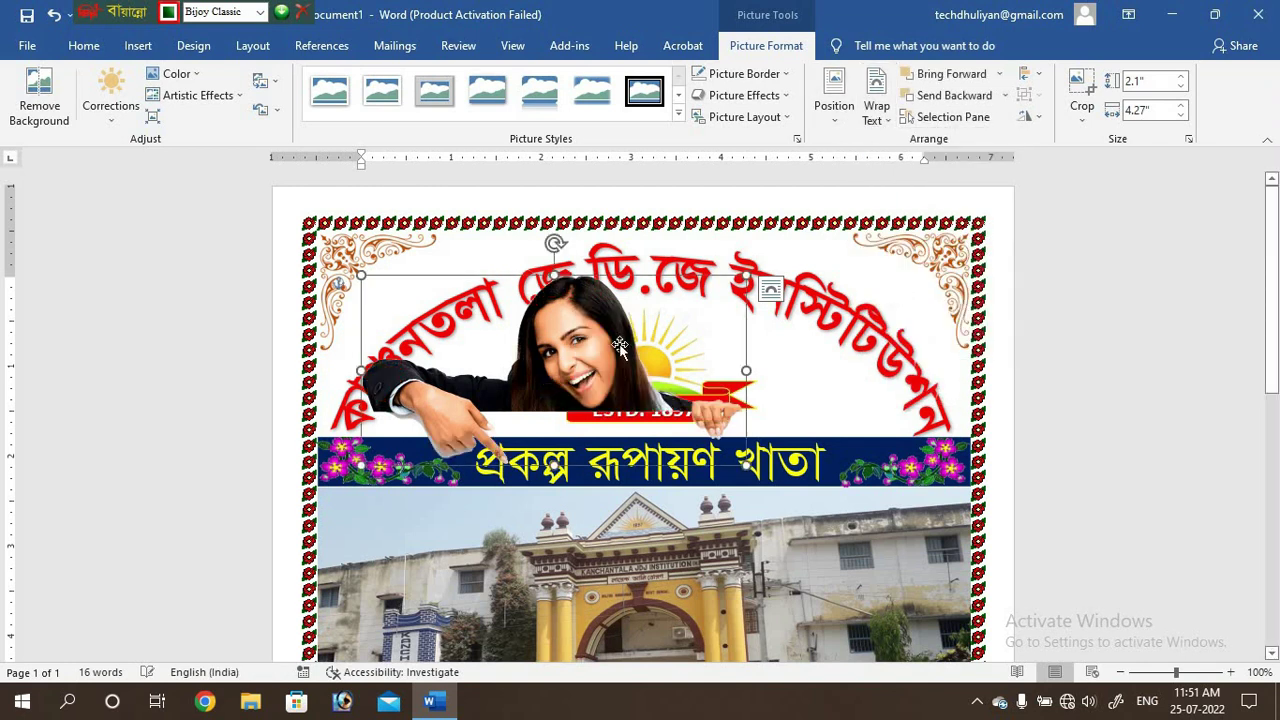
drag(361, 278, 437, 312)
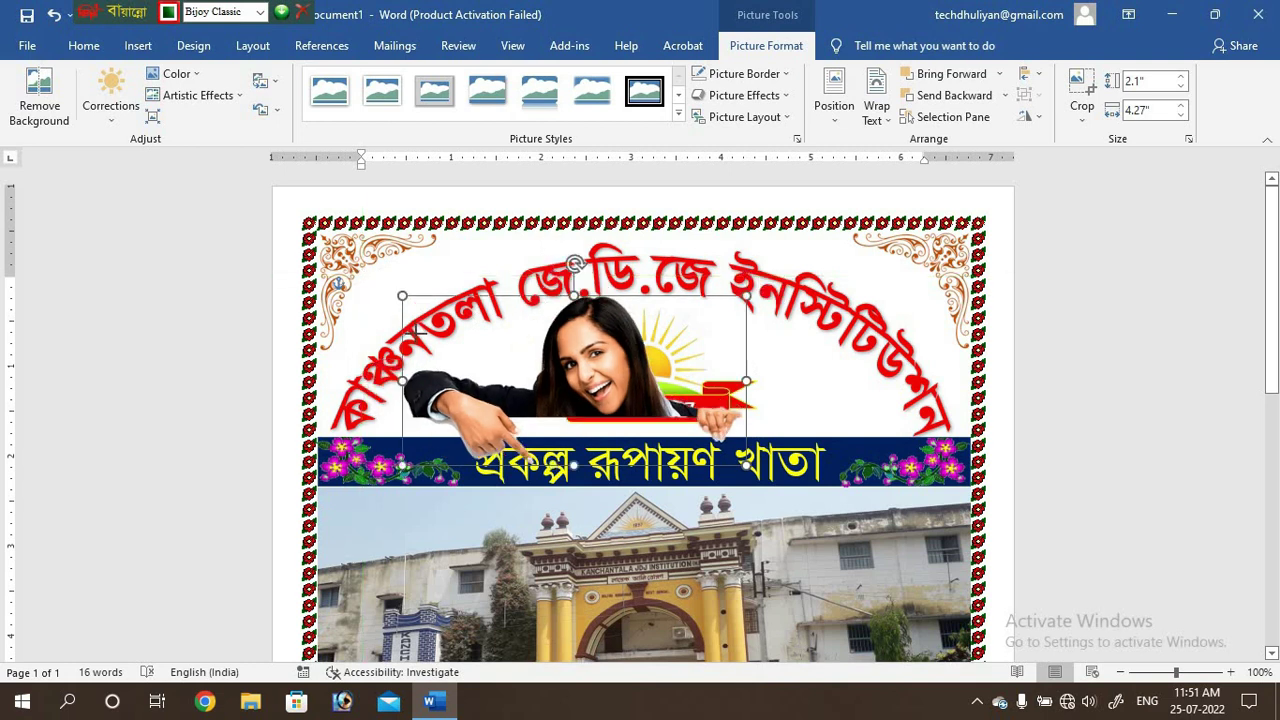
drag(600, 363, 558, 579)
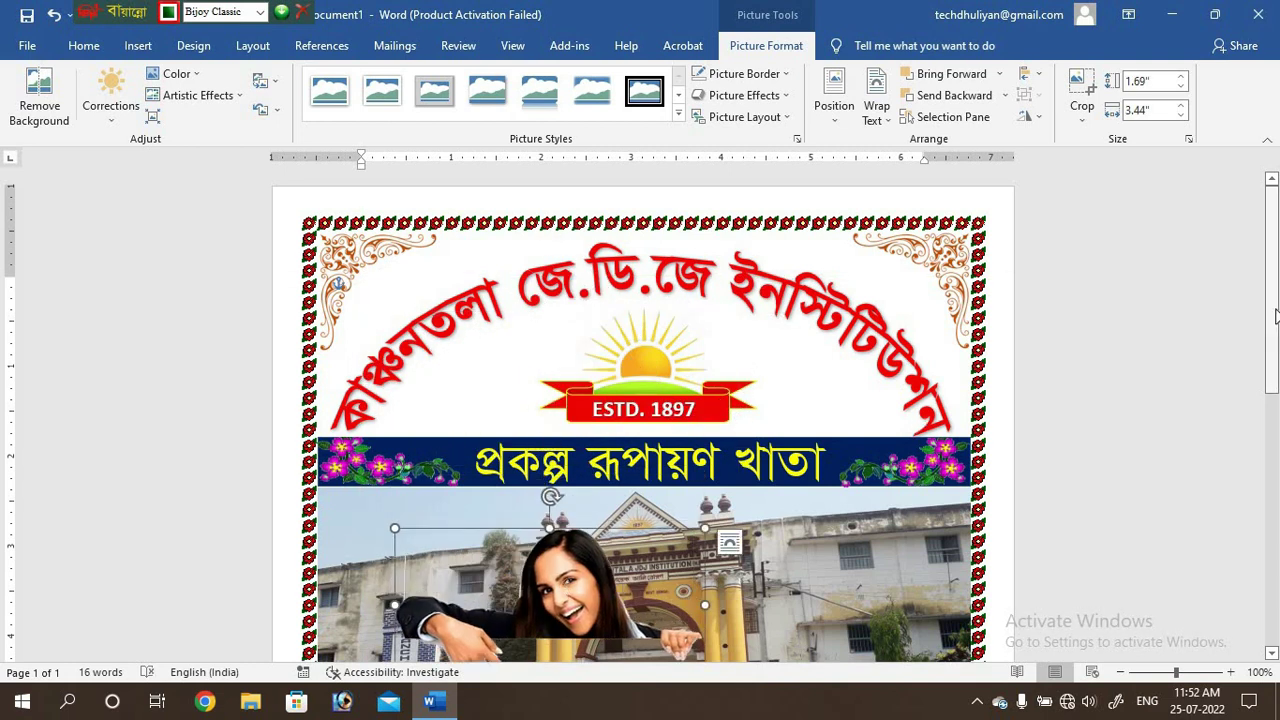
scroll(1077, 445, down, 5)
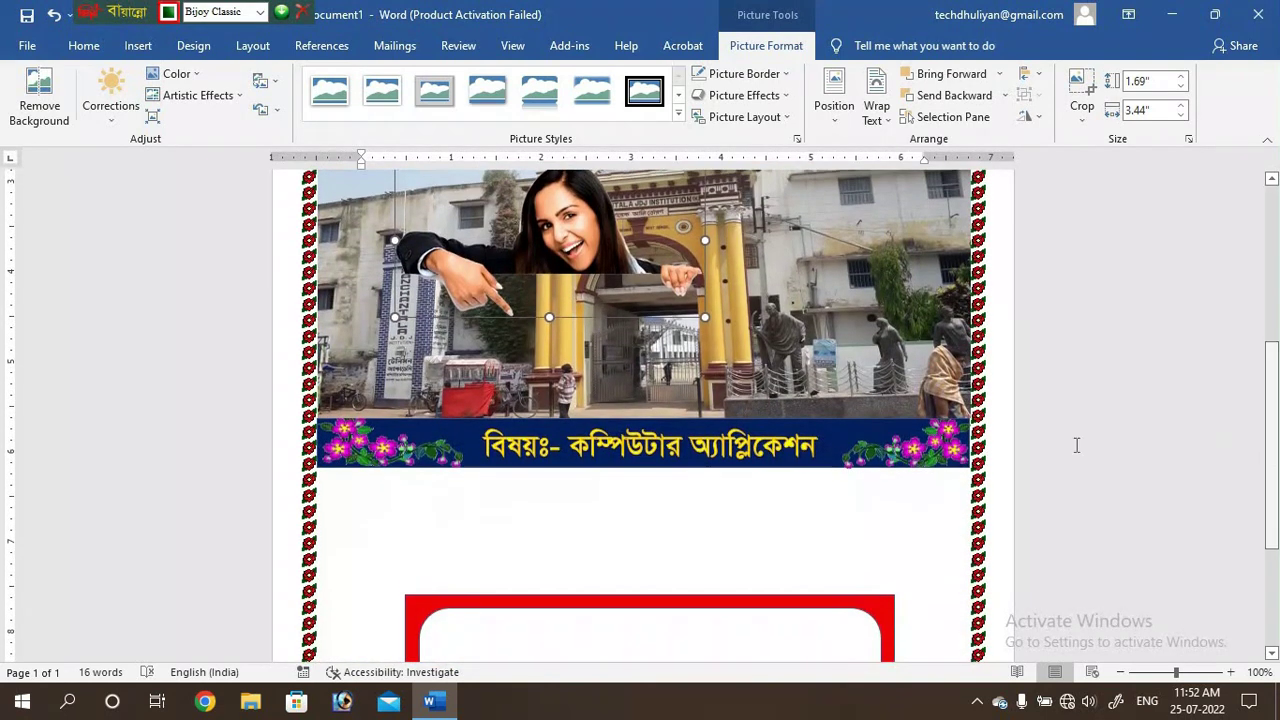
drag(587, 234, 663, 555)
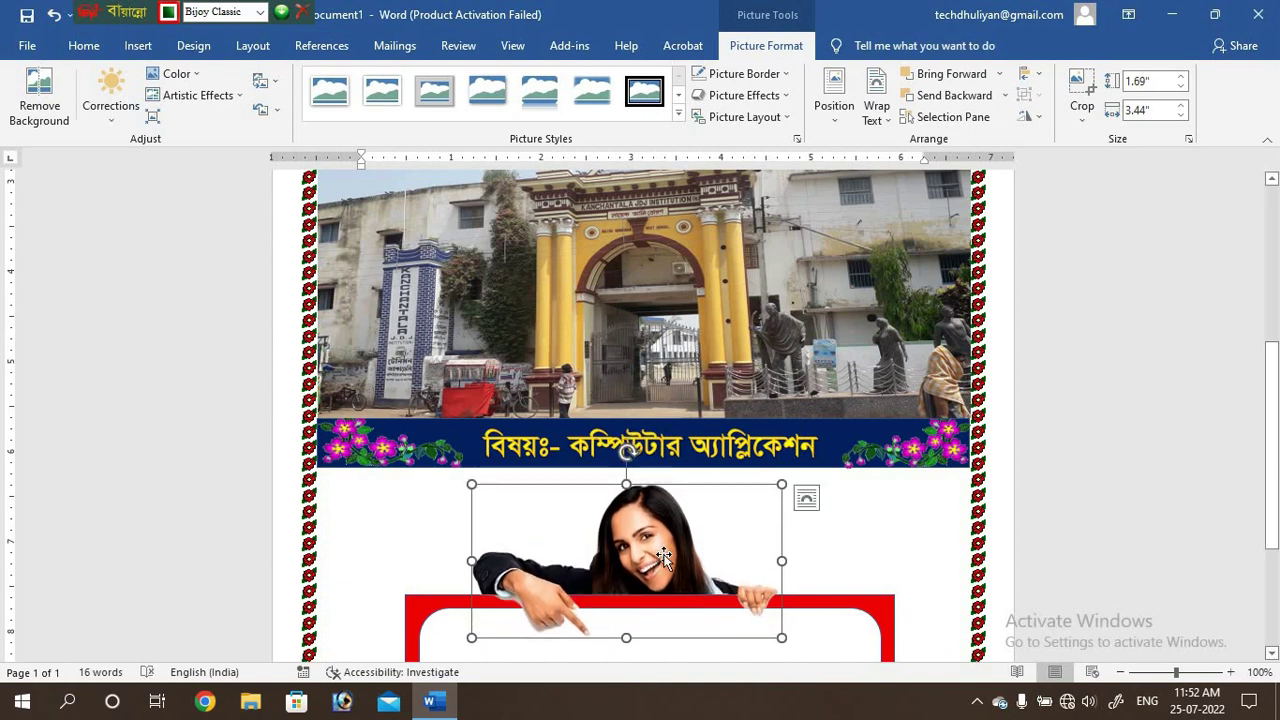